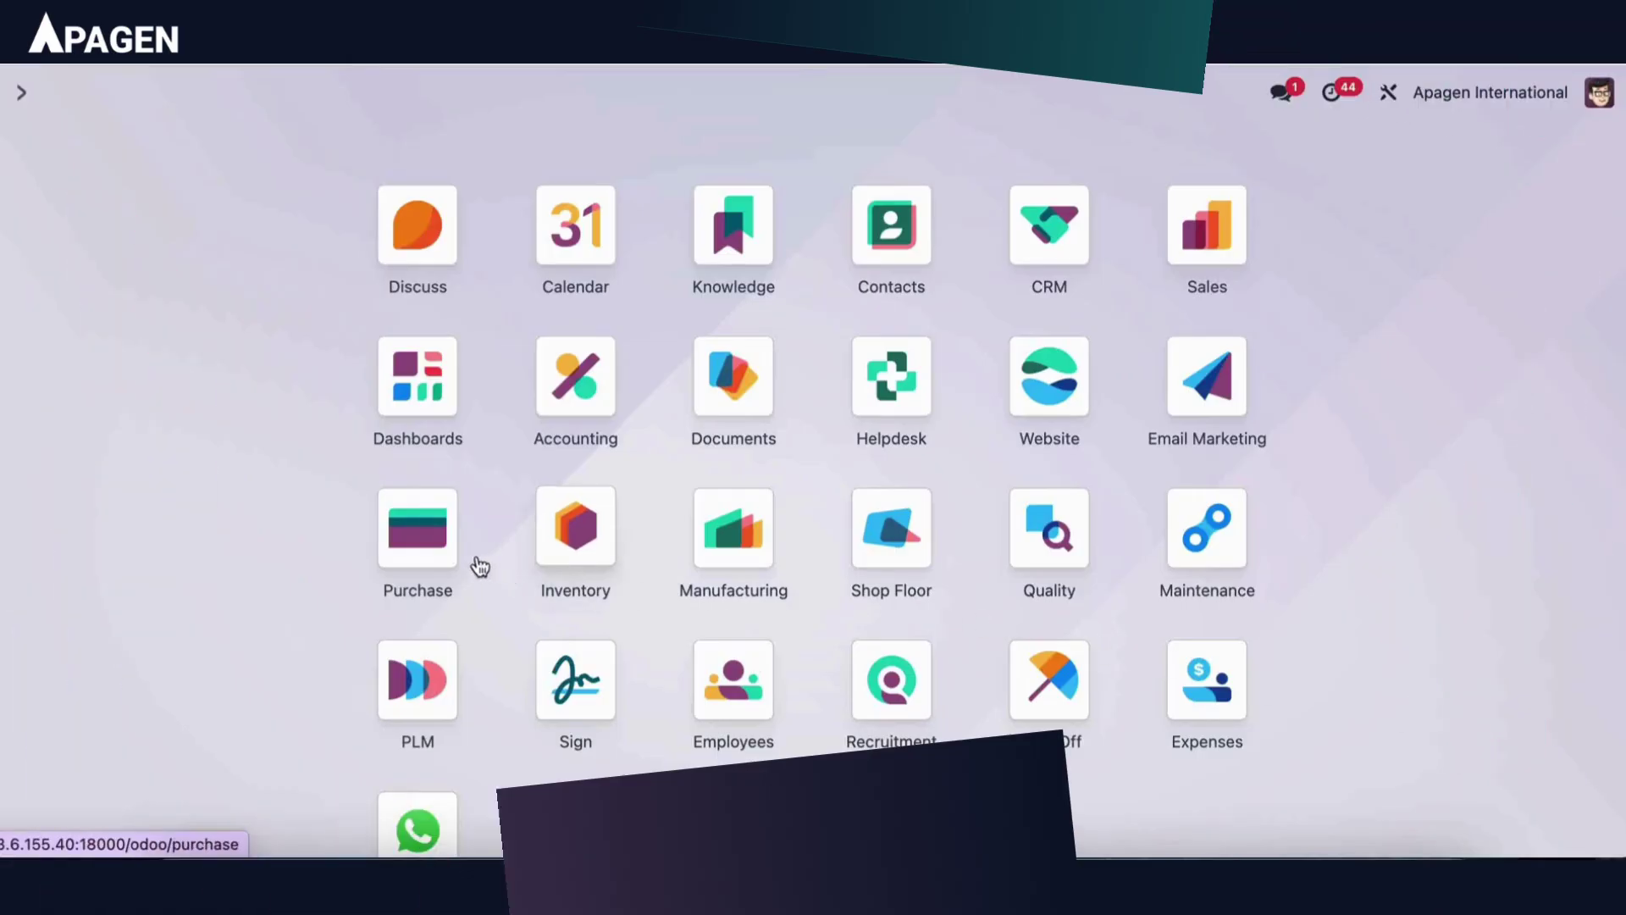
# - Open purchase order P00120 from the list of purchase orders to view its details
pyautogui.click(420, 545)
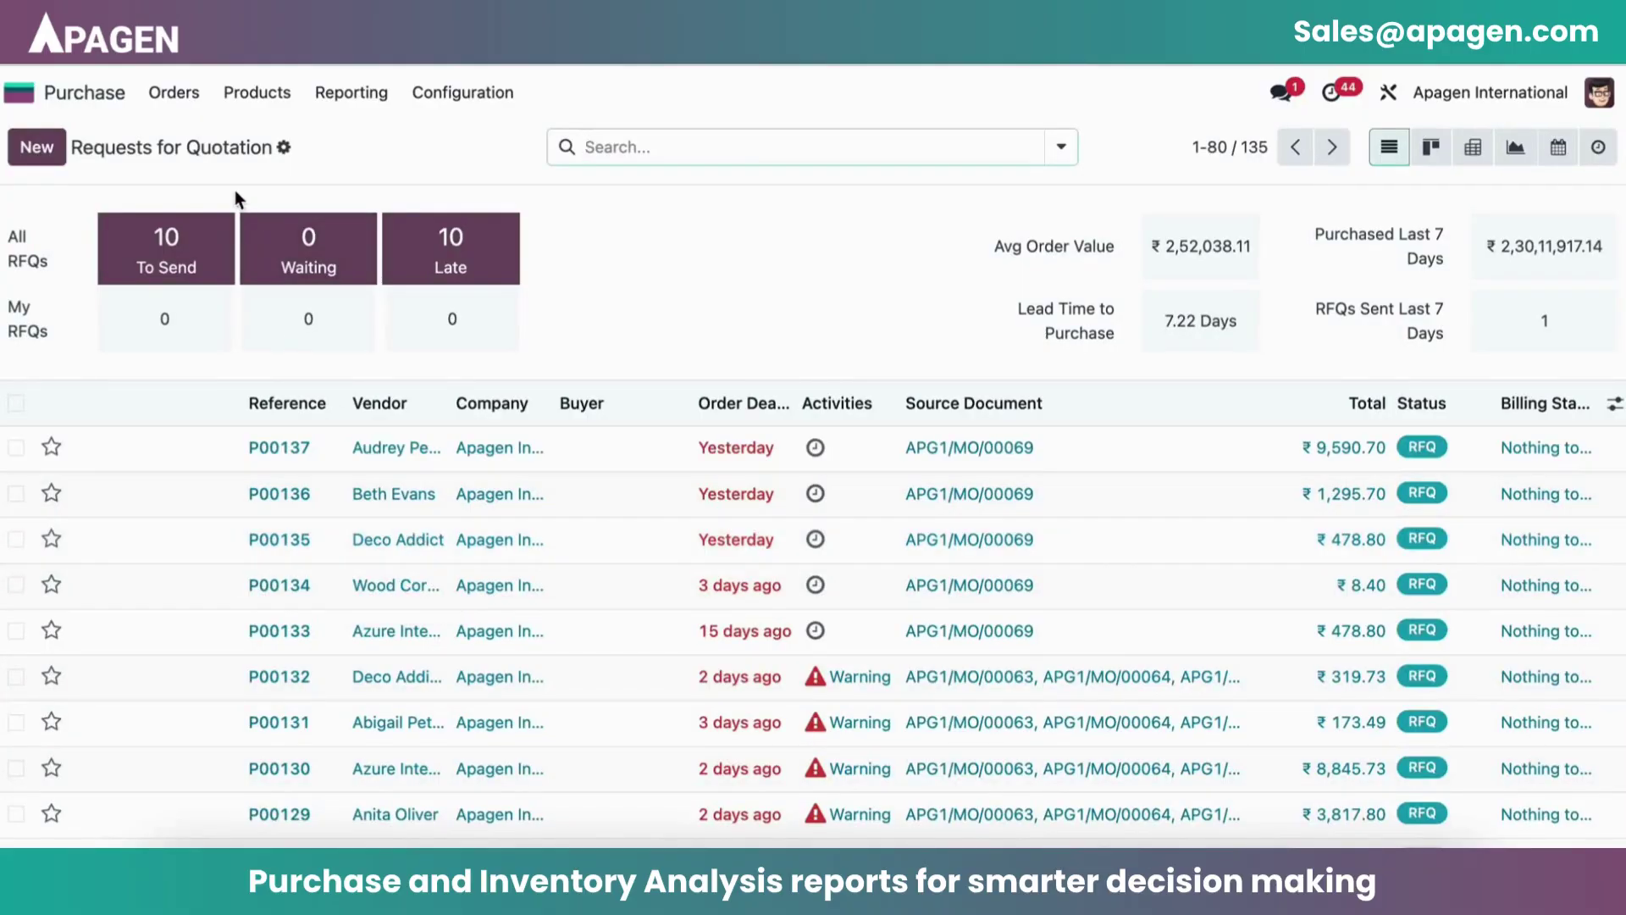
pyautogui.click(176, 93)
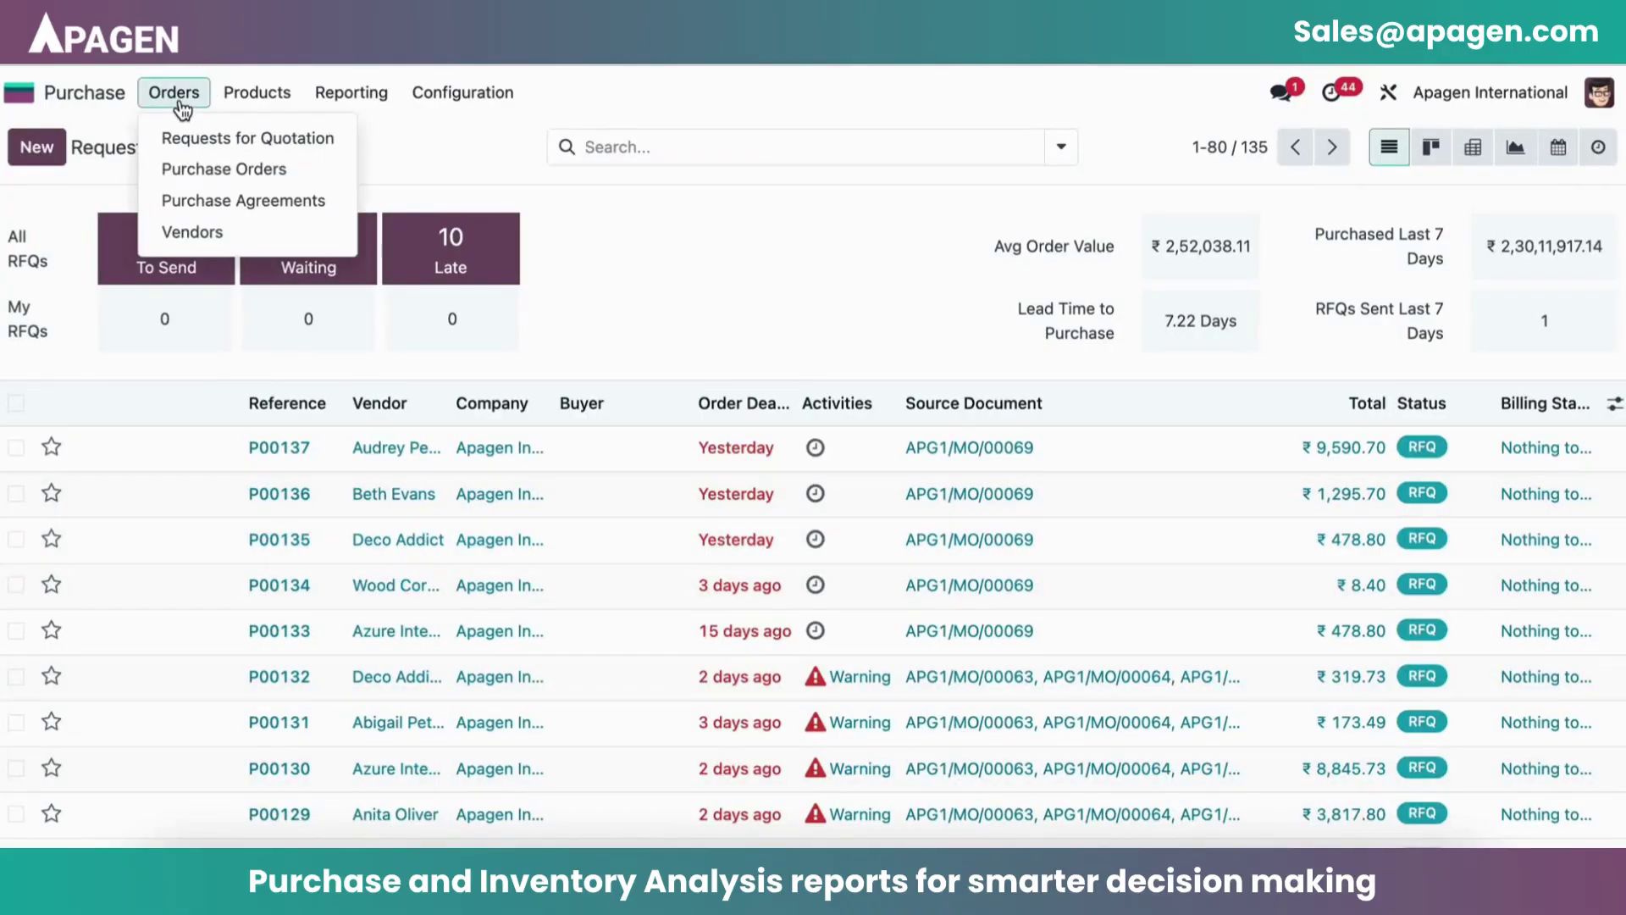
pyautogui.click(202, 169)
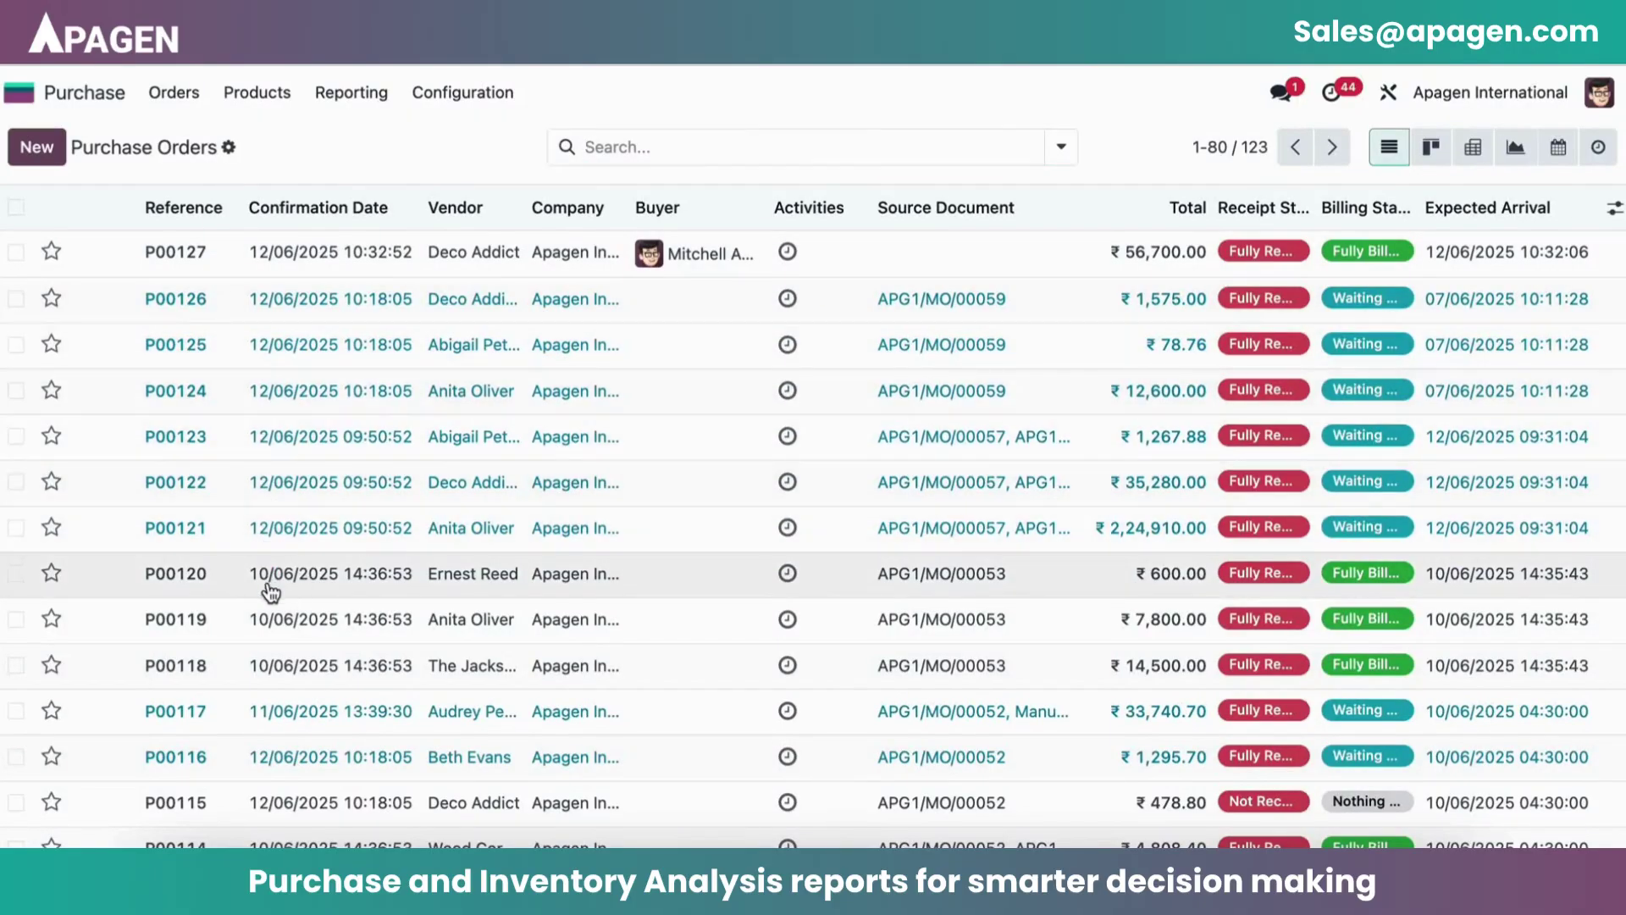
pyautogui.click(269, 585)
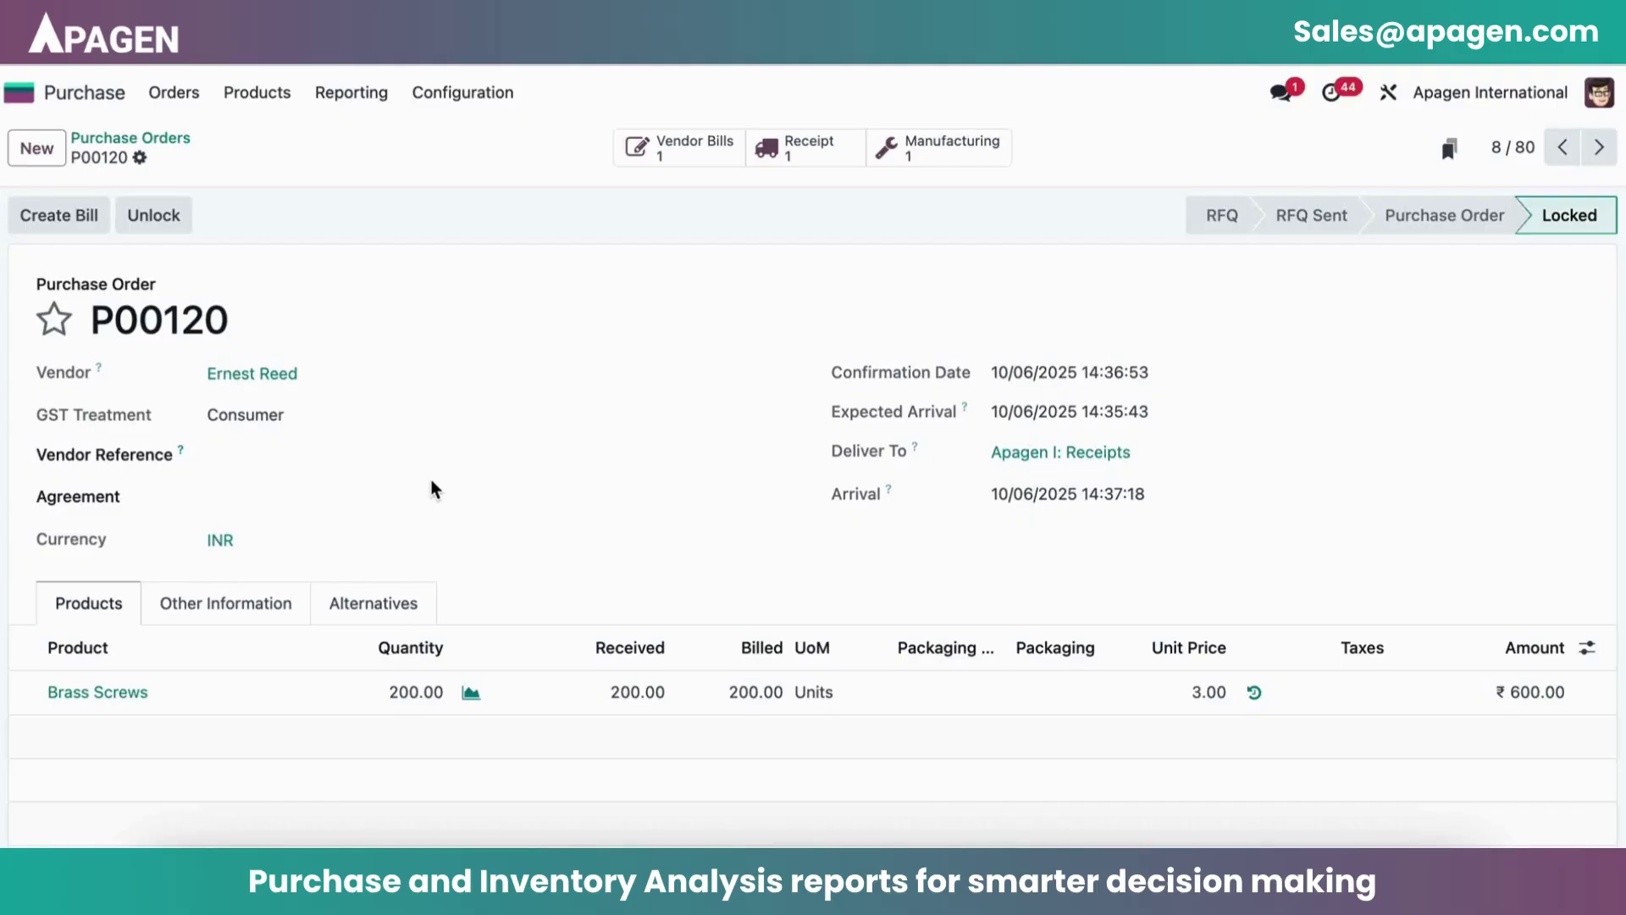
# - Open the All / Expenses / Raw Materials product category and review its account properties, costing method and inventory valuation
pyautogui.click(488, 103)
pyautogui.click(510, 226)
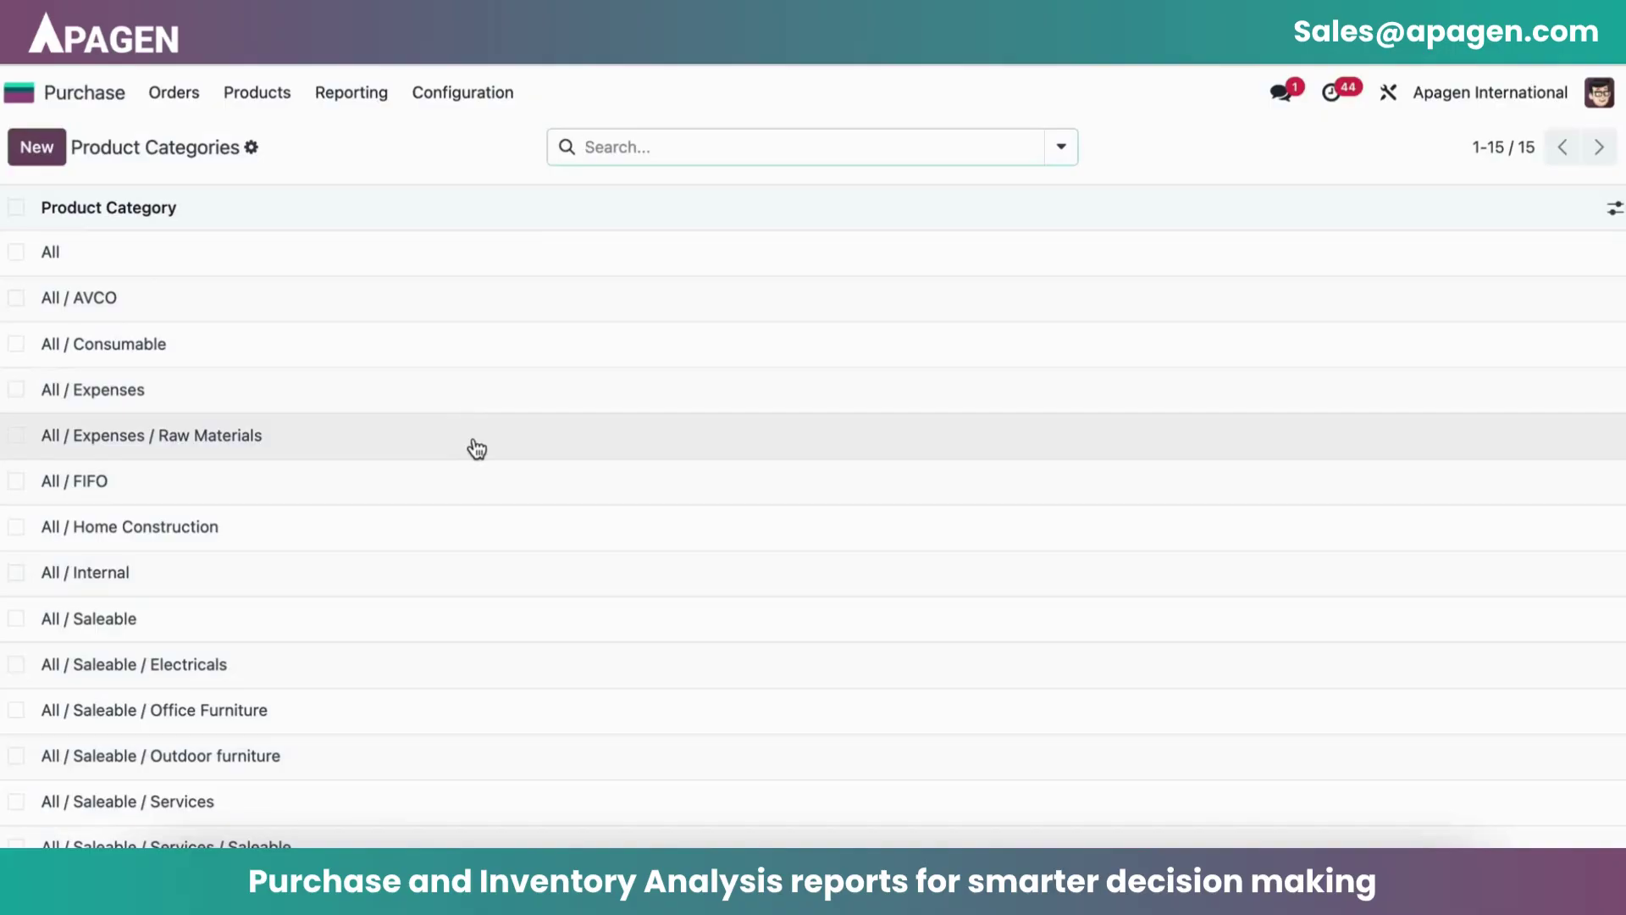
pyautogui.click(477, 449)
pyautogui.scroll(-1, 472, 435)
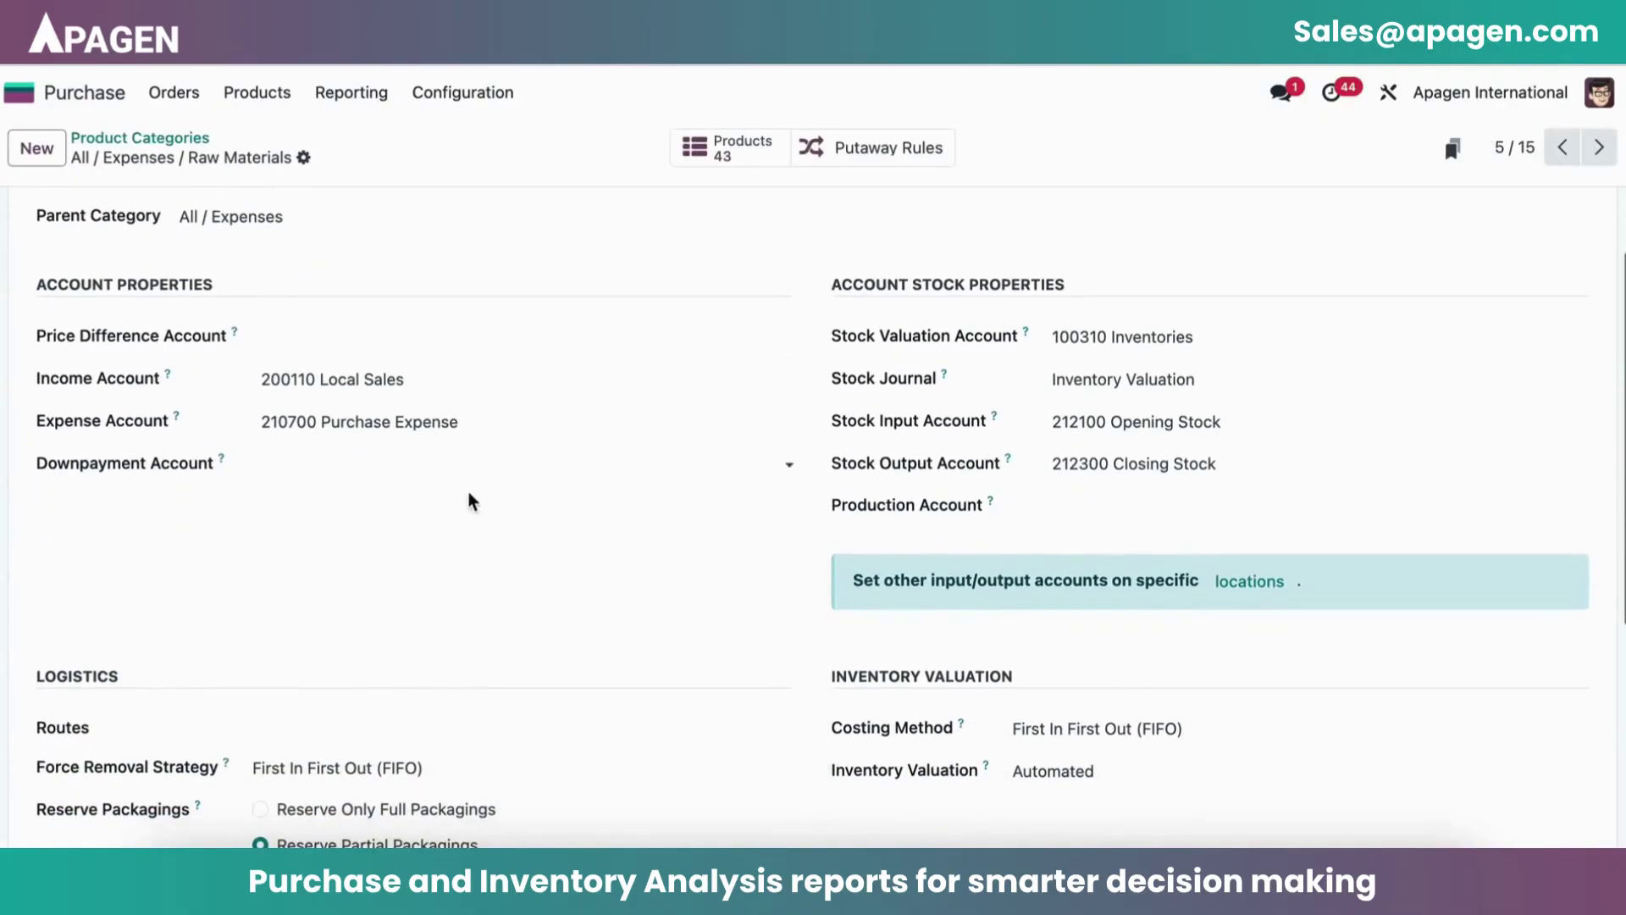
pyautogui.scroll(1, 460, 561)
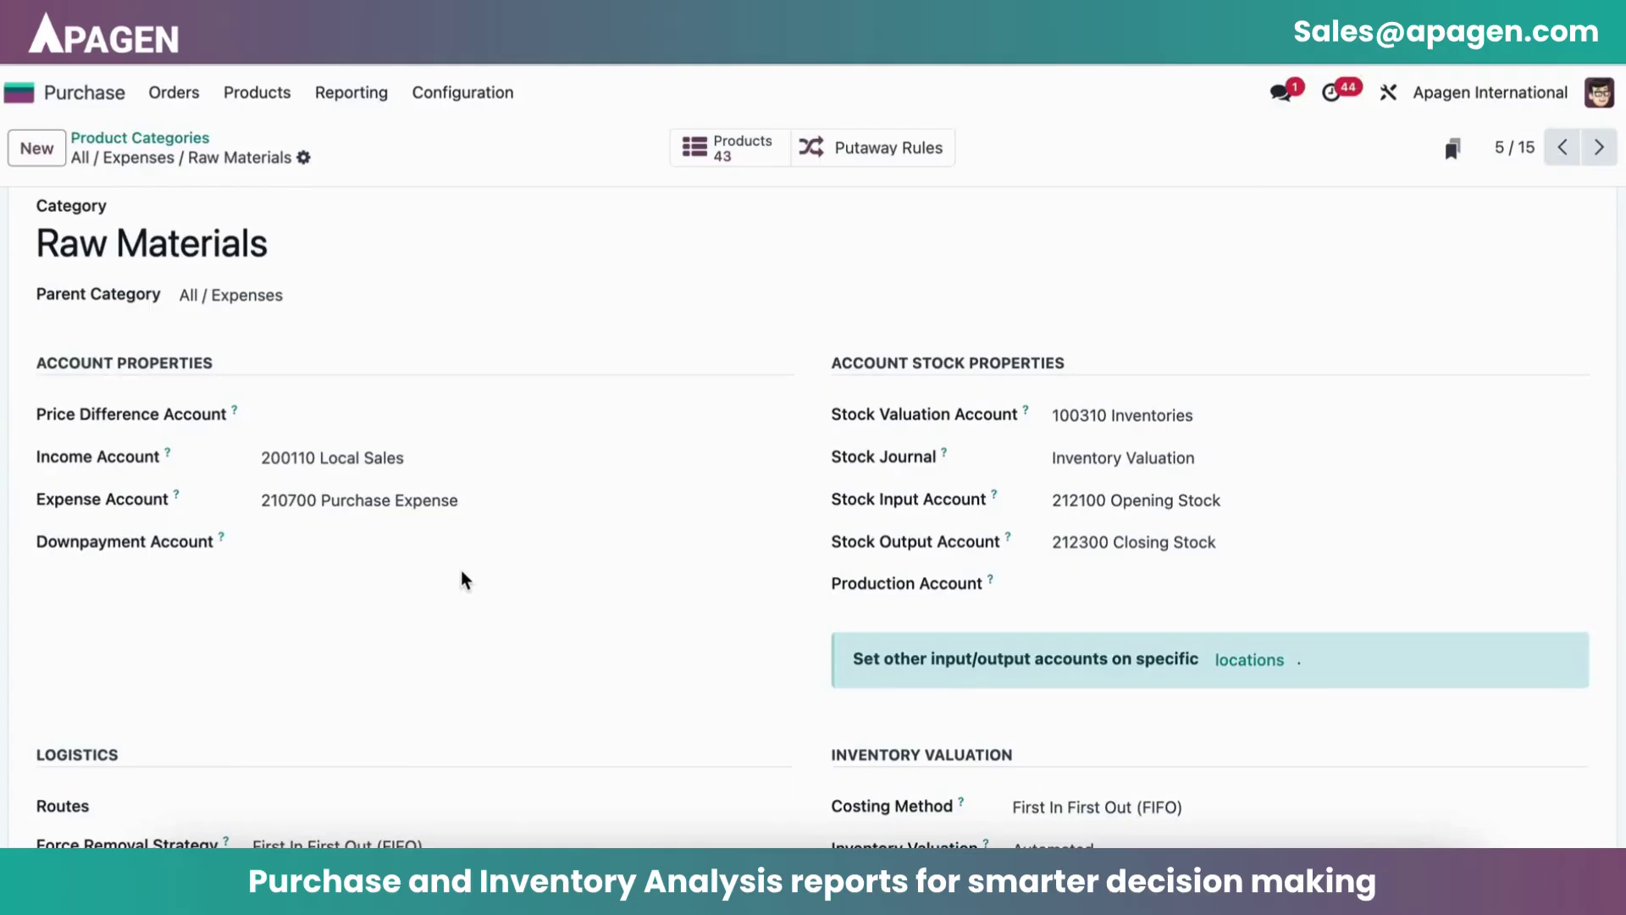
pyautogui.scroll(-5, 462, 573)
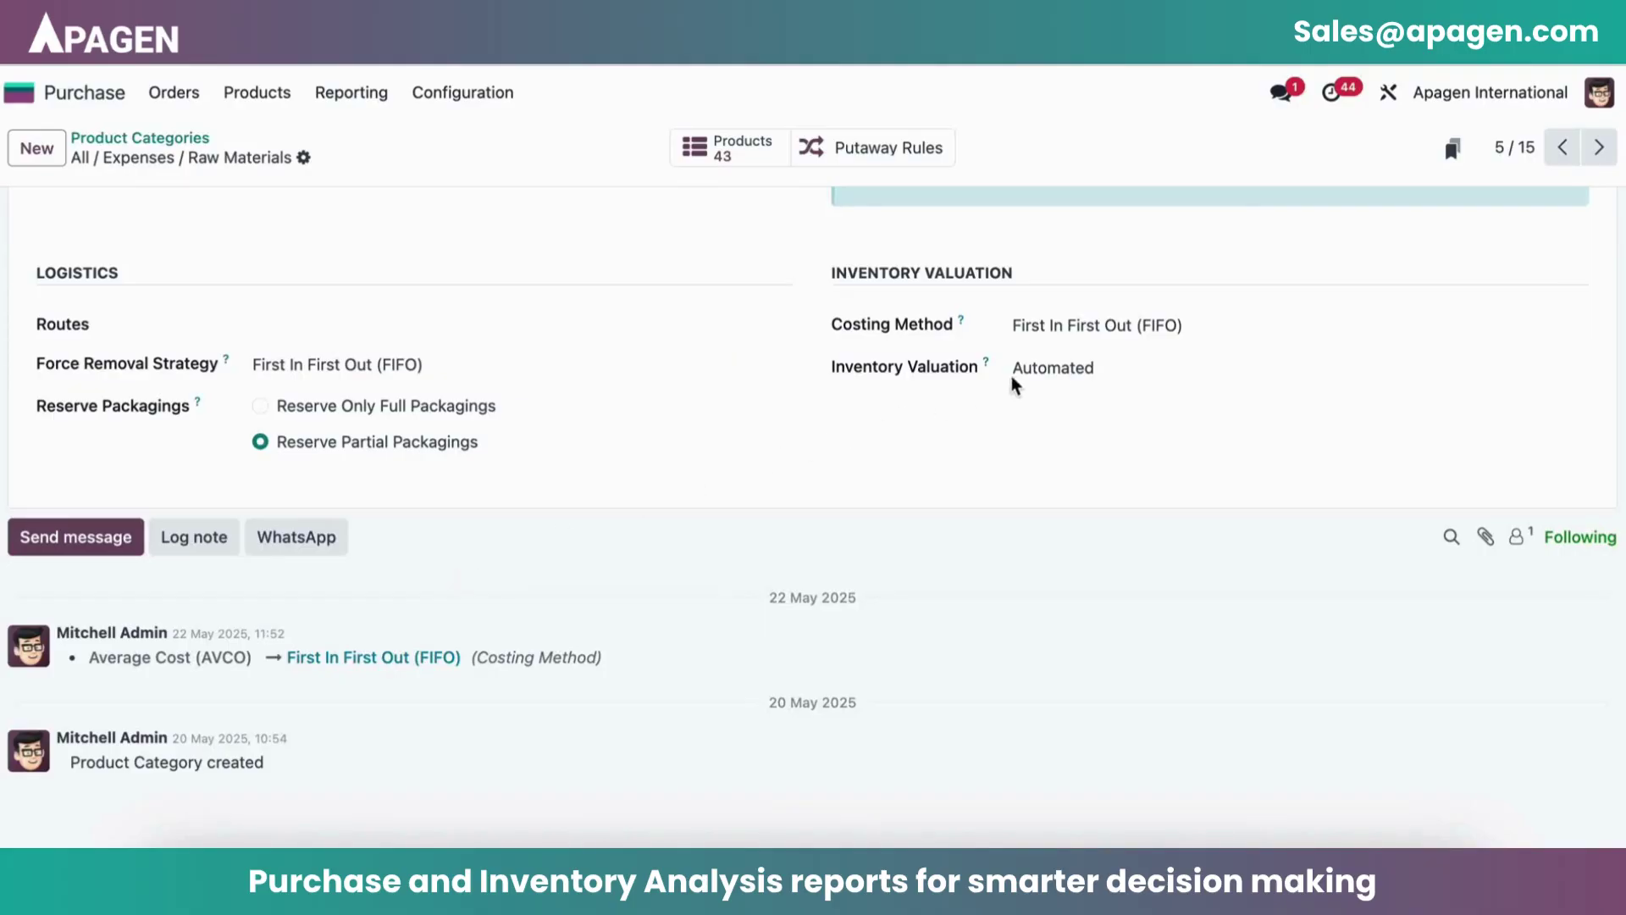
pyautogui.click(1116, 325)
pyautogui.click(1116, 323)
pyautogui.scroll(6, 1041, 579)
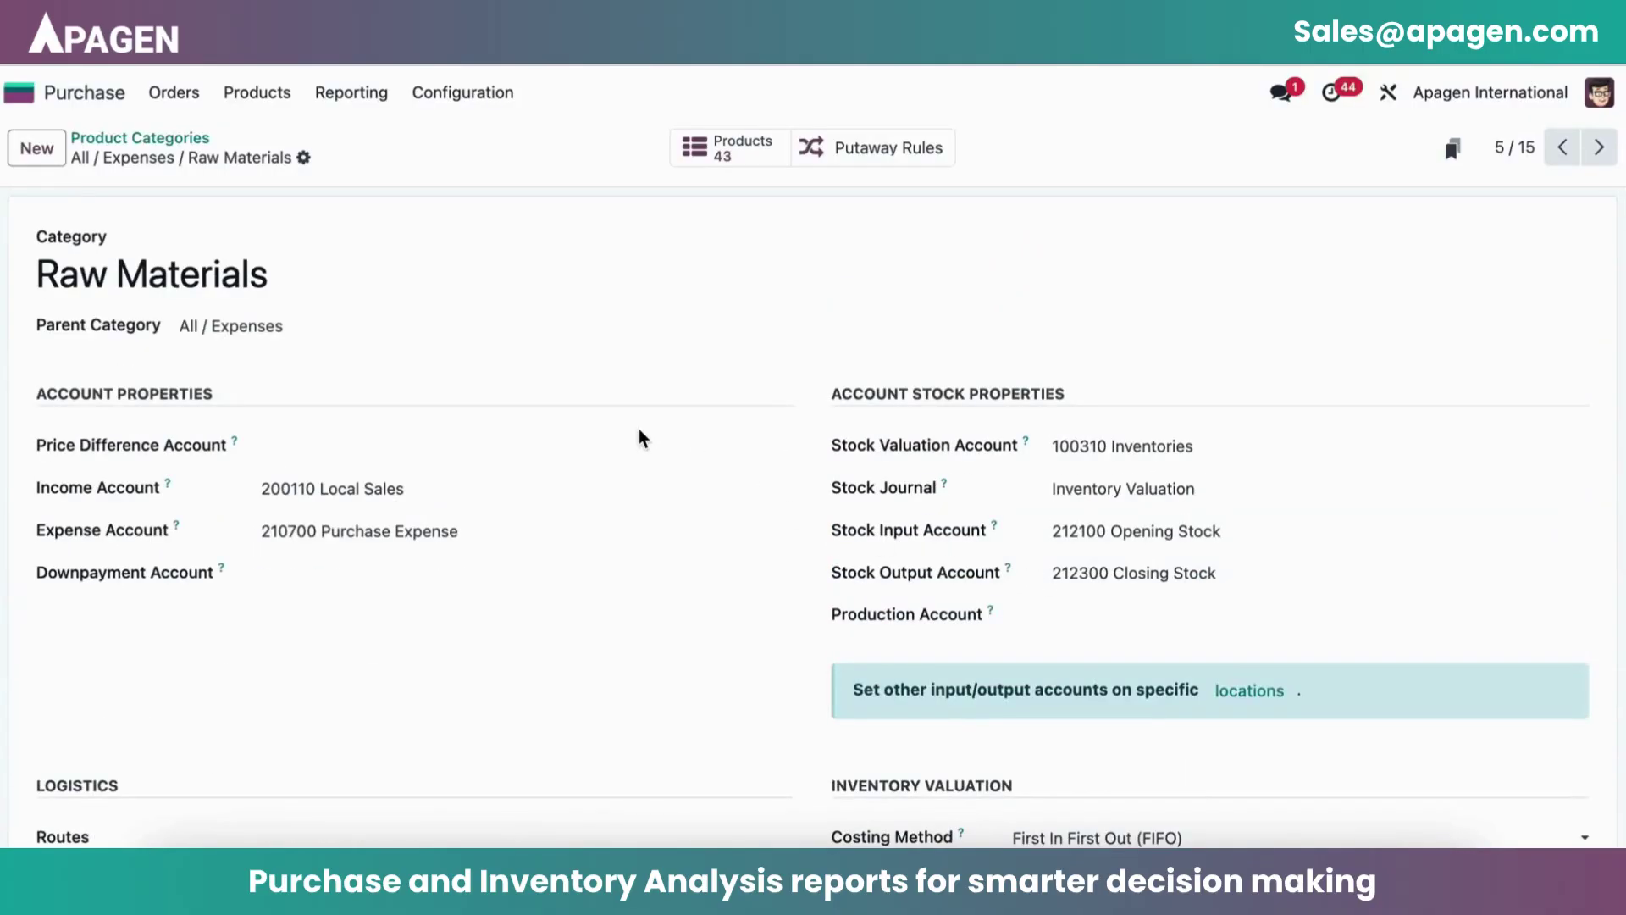
# - Open the Purchase Analysis report and remove its default Purchase Orders or Confirmation Date filter
pyautogui.click(350, 100)
pyautogui.click(373, 143)
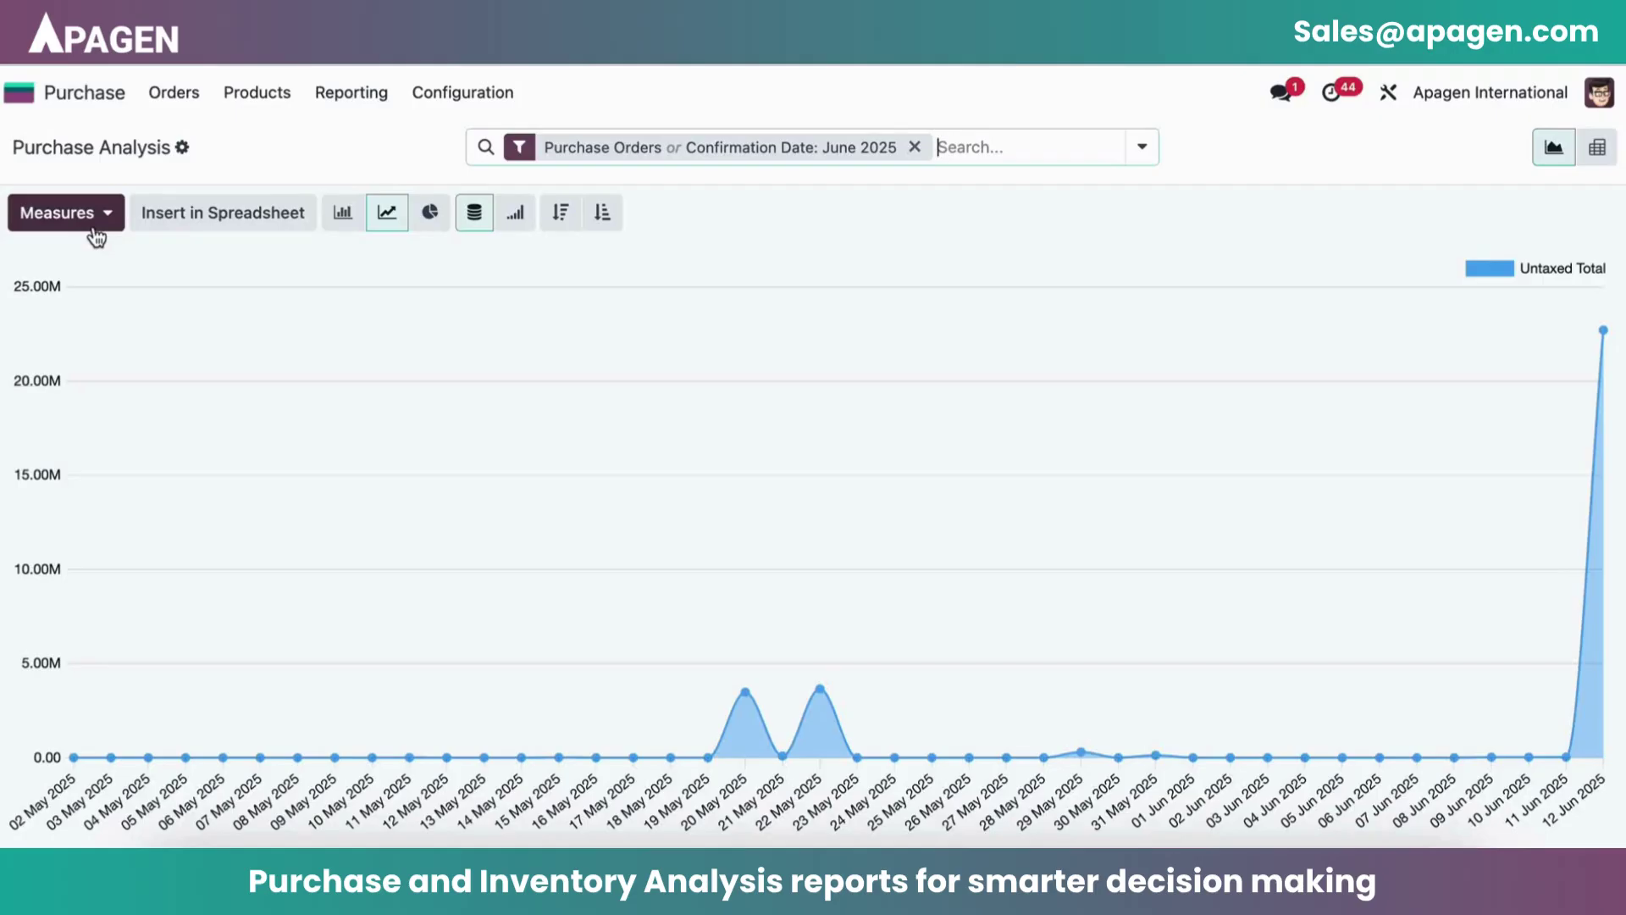
pyautogui.click(915, 146)
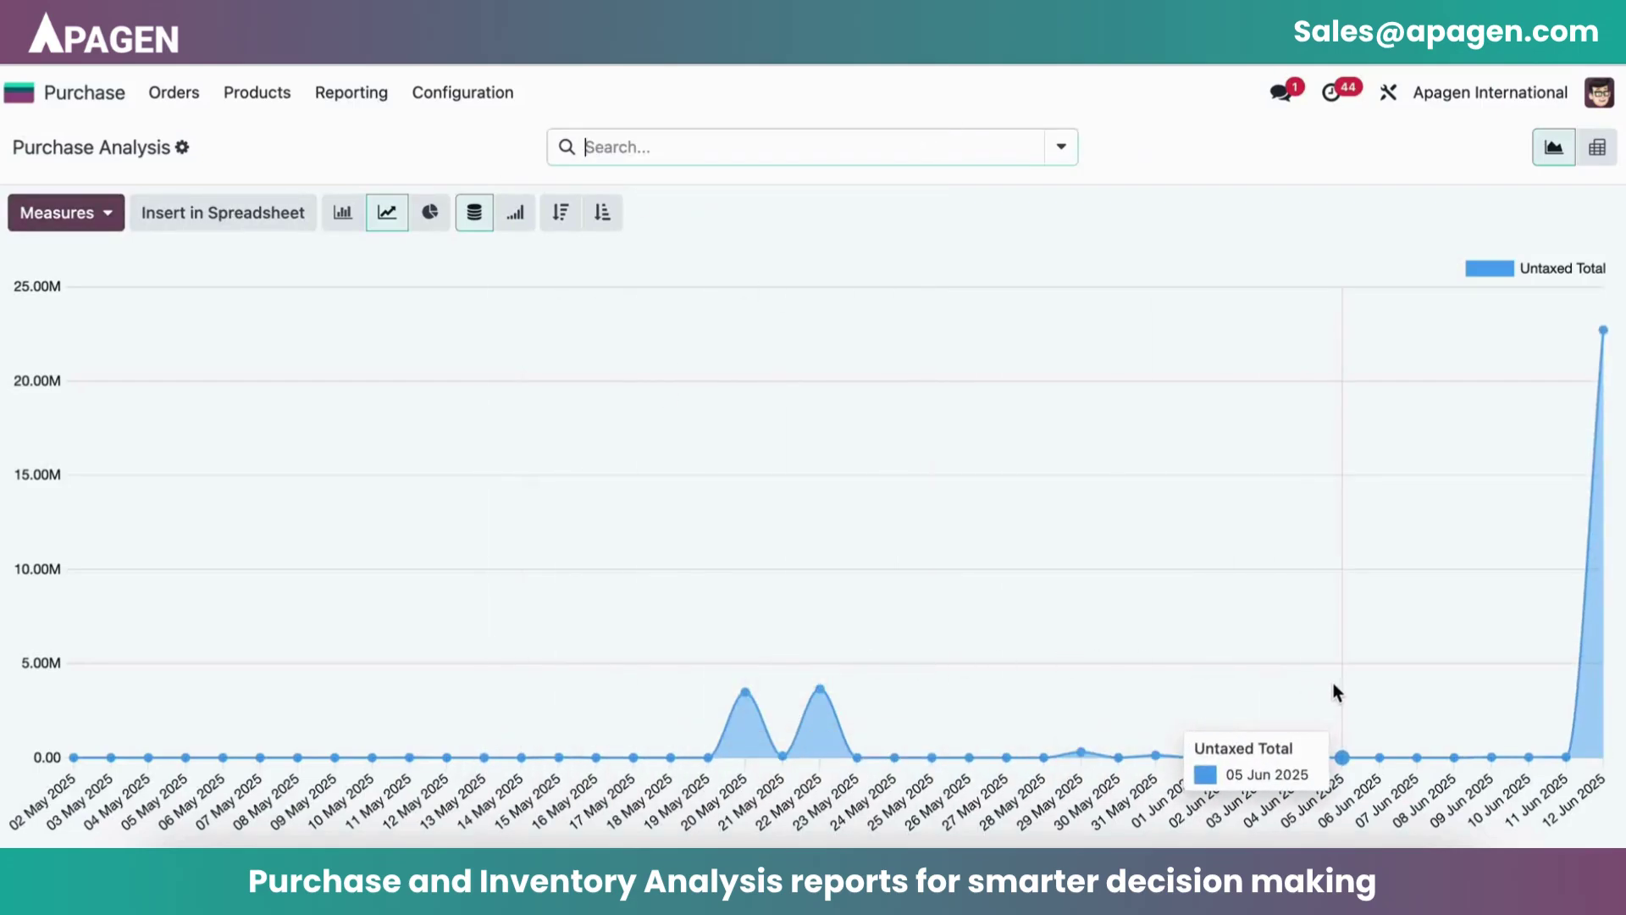
# - Plot the Qty Ordered measure, replace it with Qty Billed and make the line chart cumulative
pyautogui.click(107, 213)
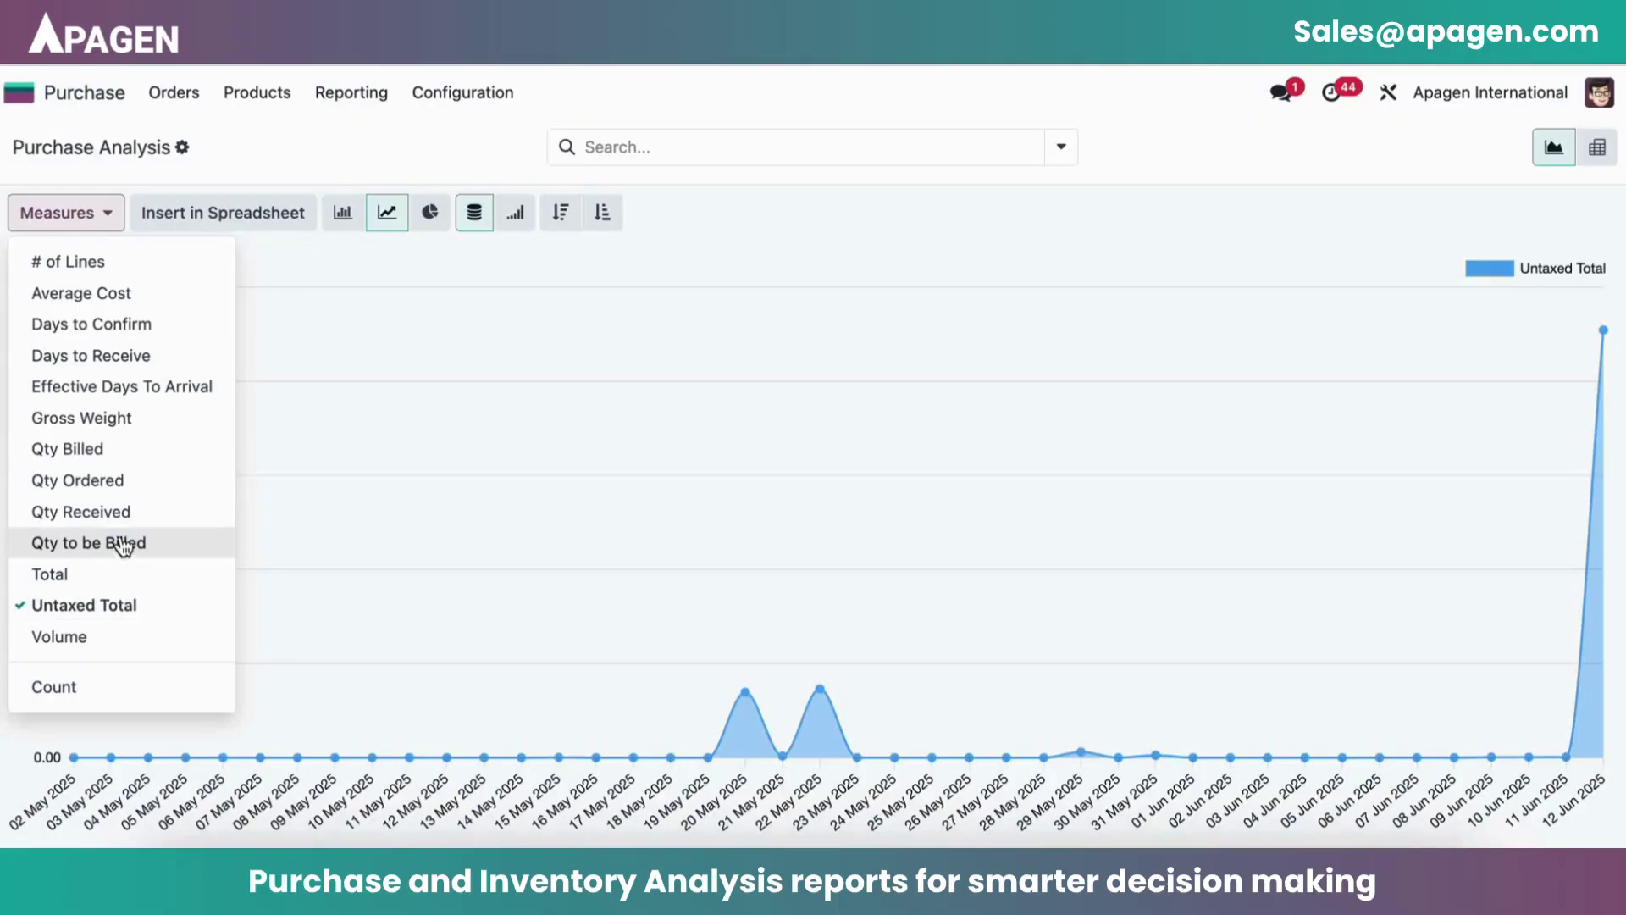
pyautogui.click(139, 480)
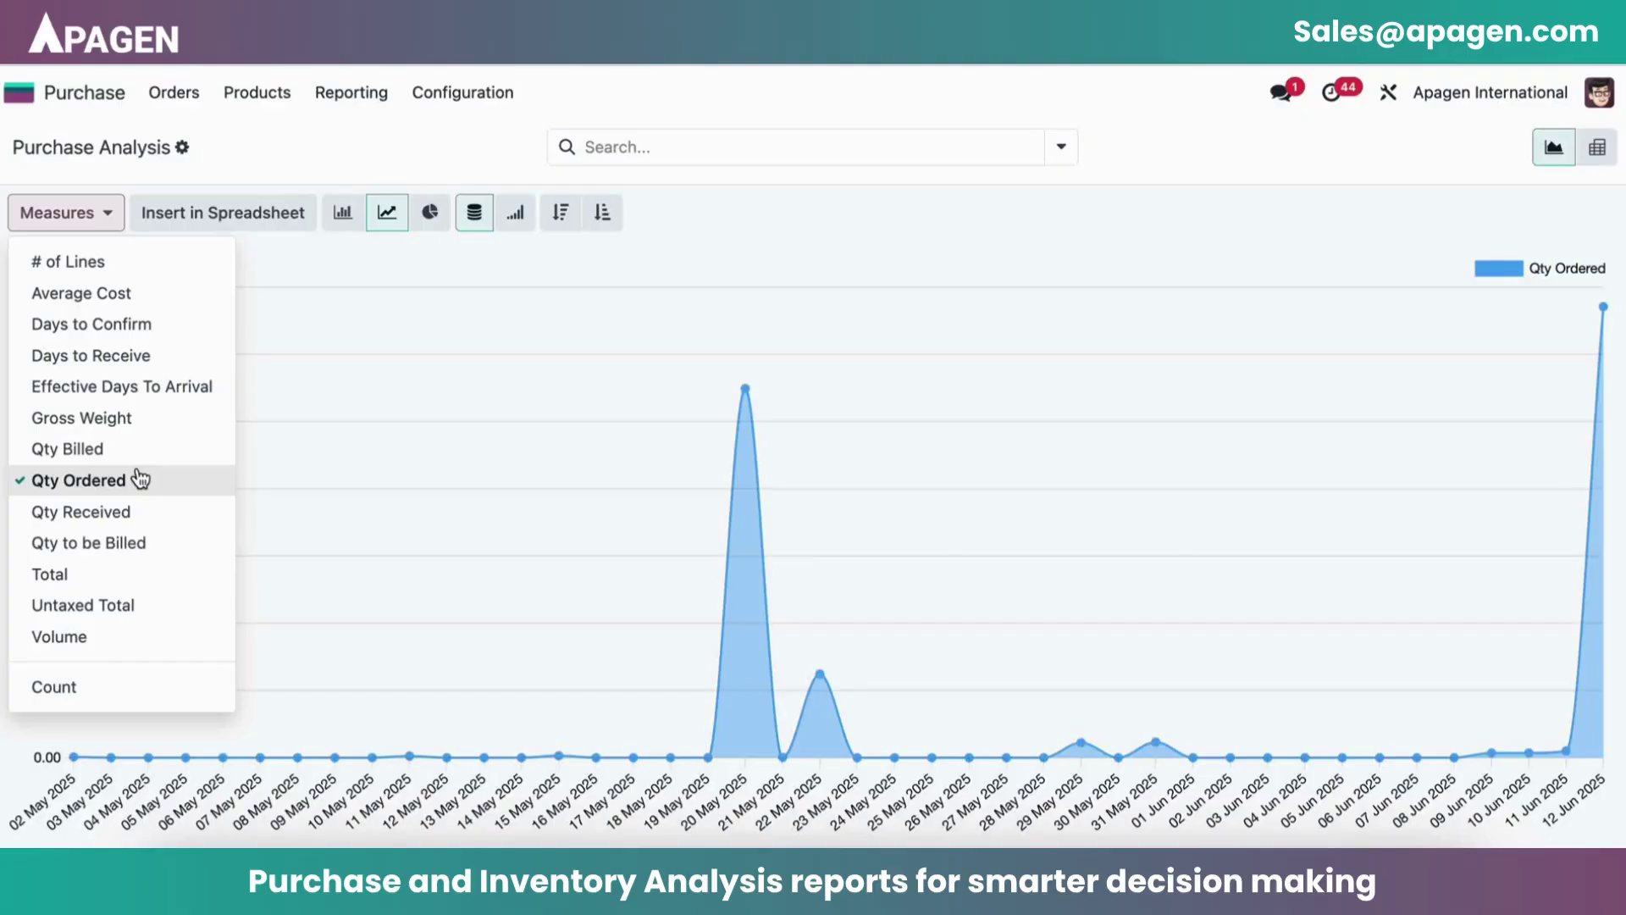
pyautogui.click(133, 448)
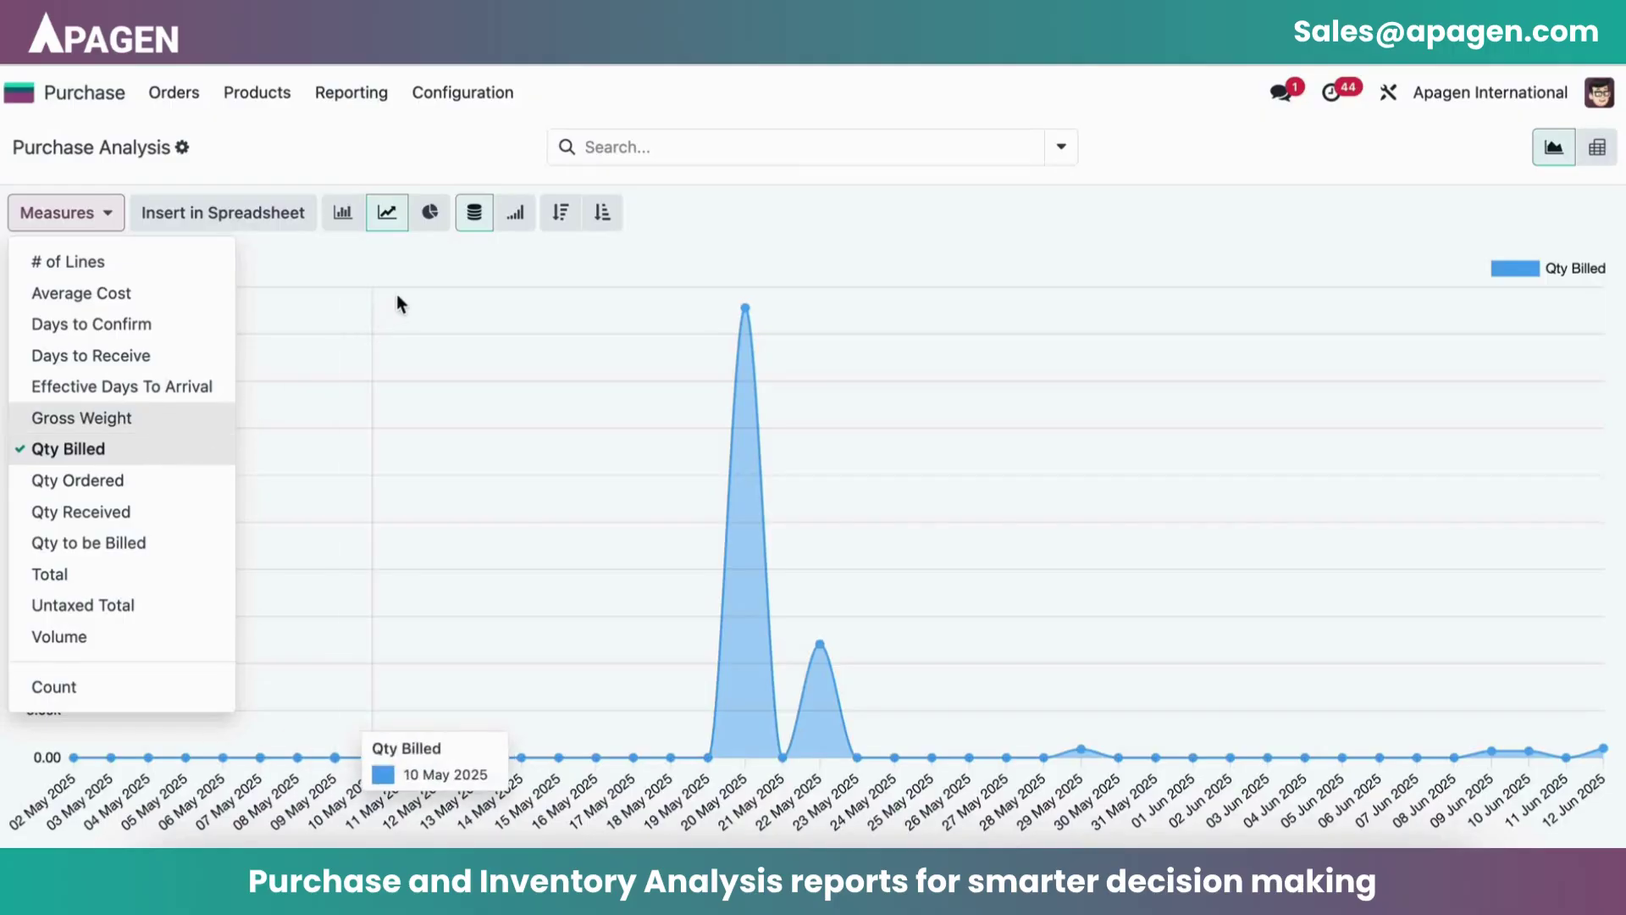
pyautogui.click(525, 218)
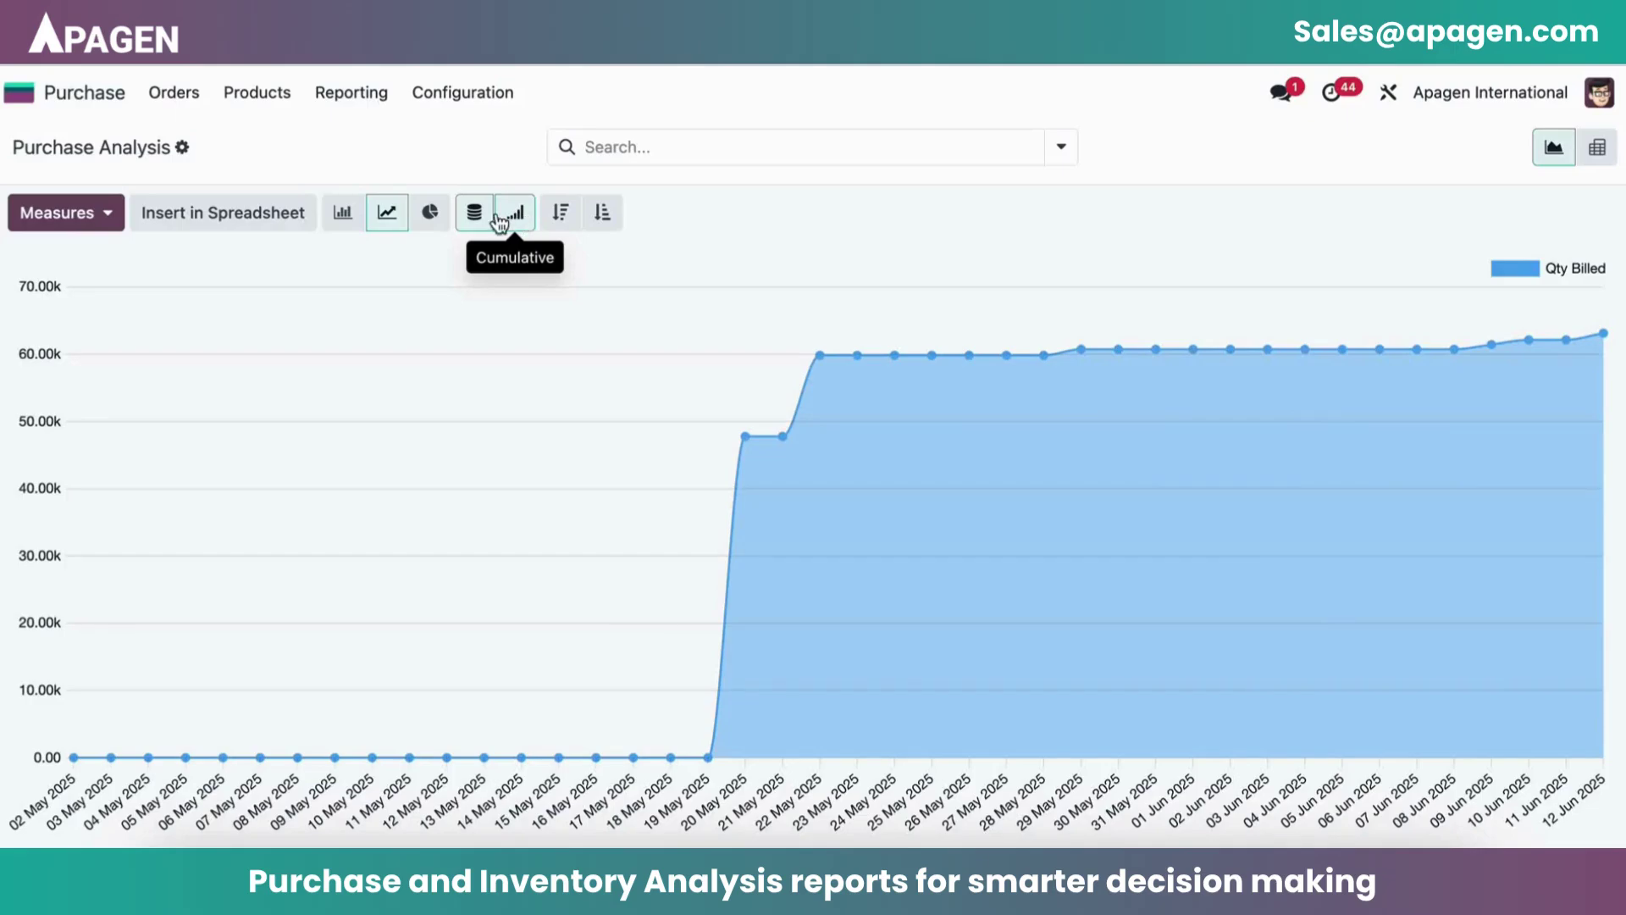
pyautogui.click(105, 227)
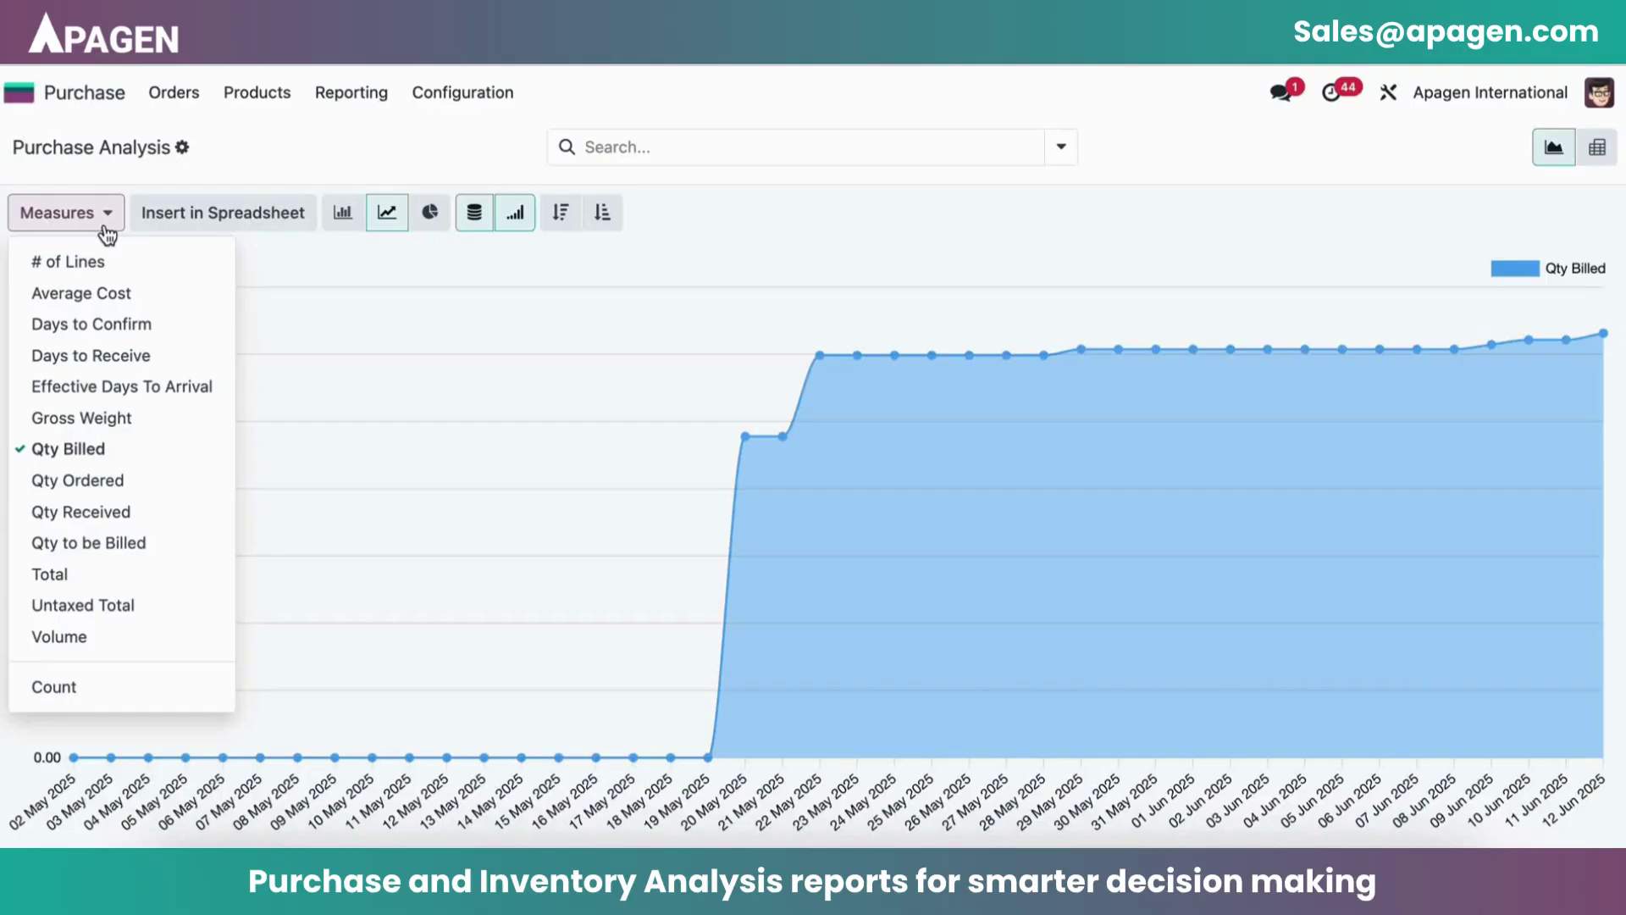
# - Compare the Qty Billed chart in descending and ascending order, leaving it sorted descending
pyautogui.click(561, 222)
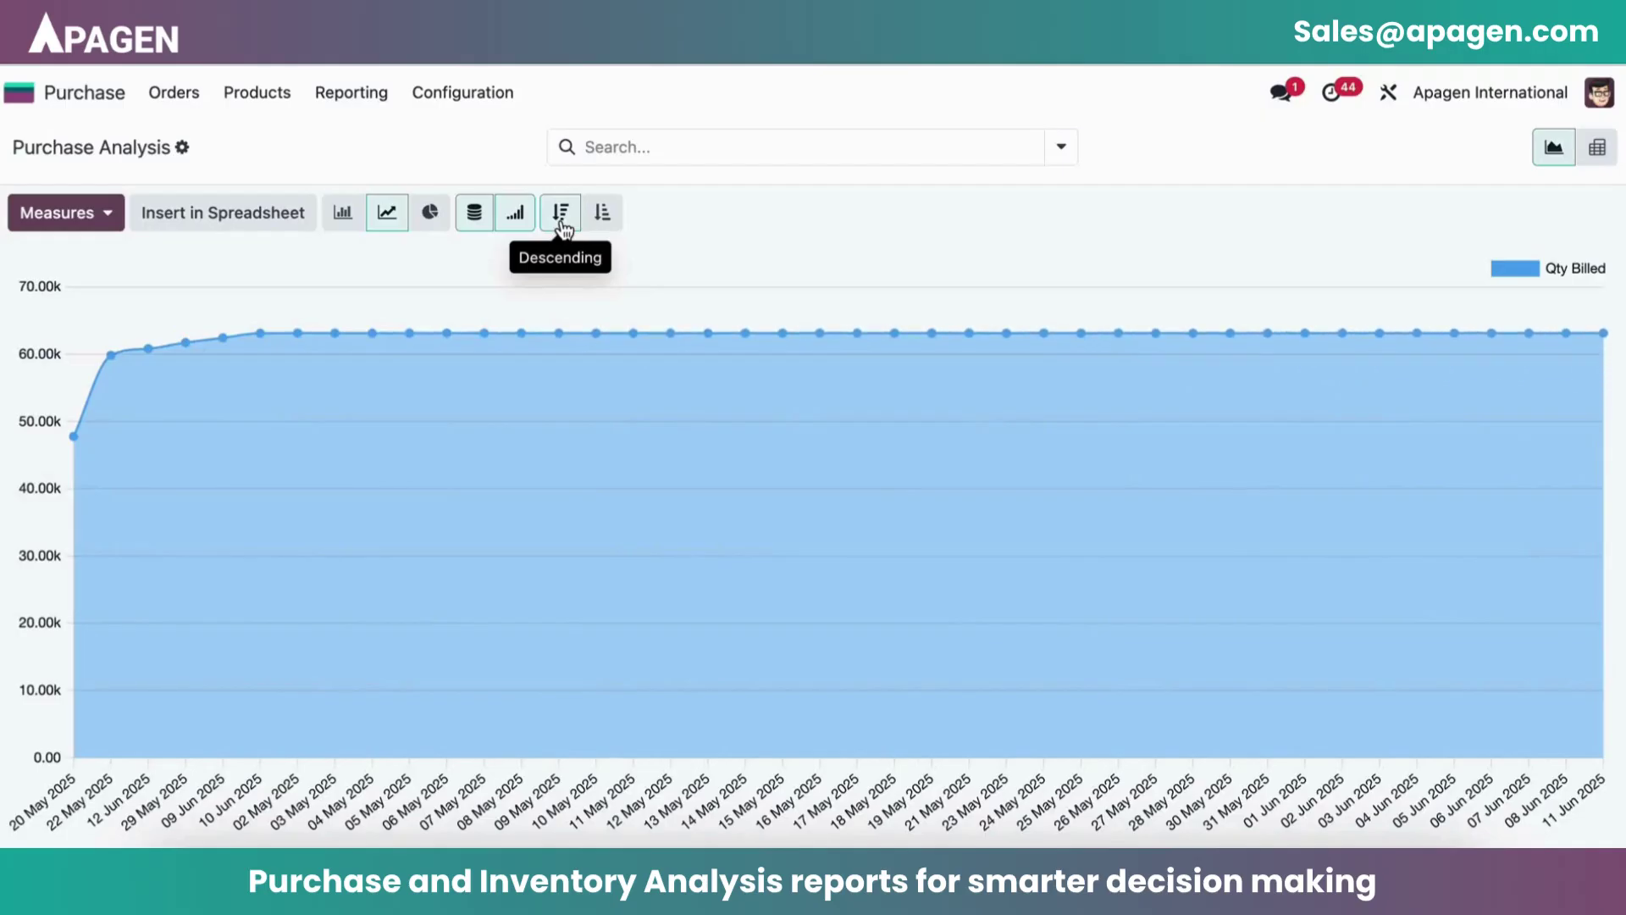
pyautogui.click(597, 222)
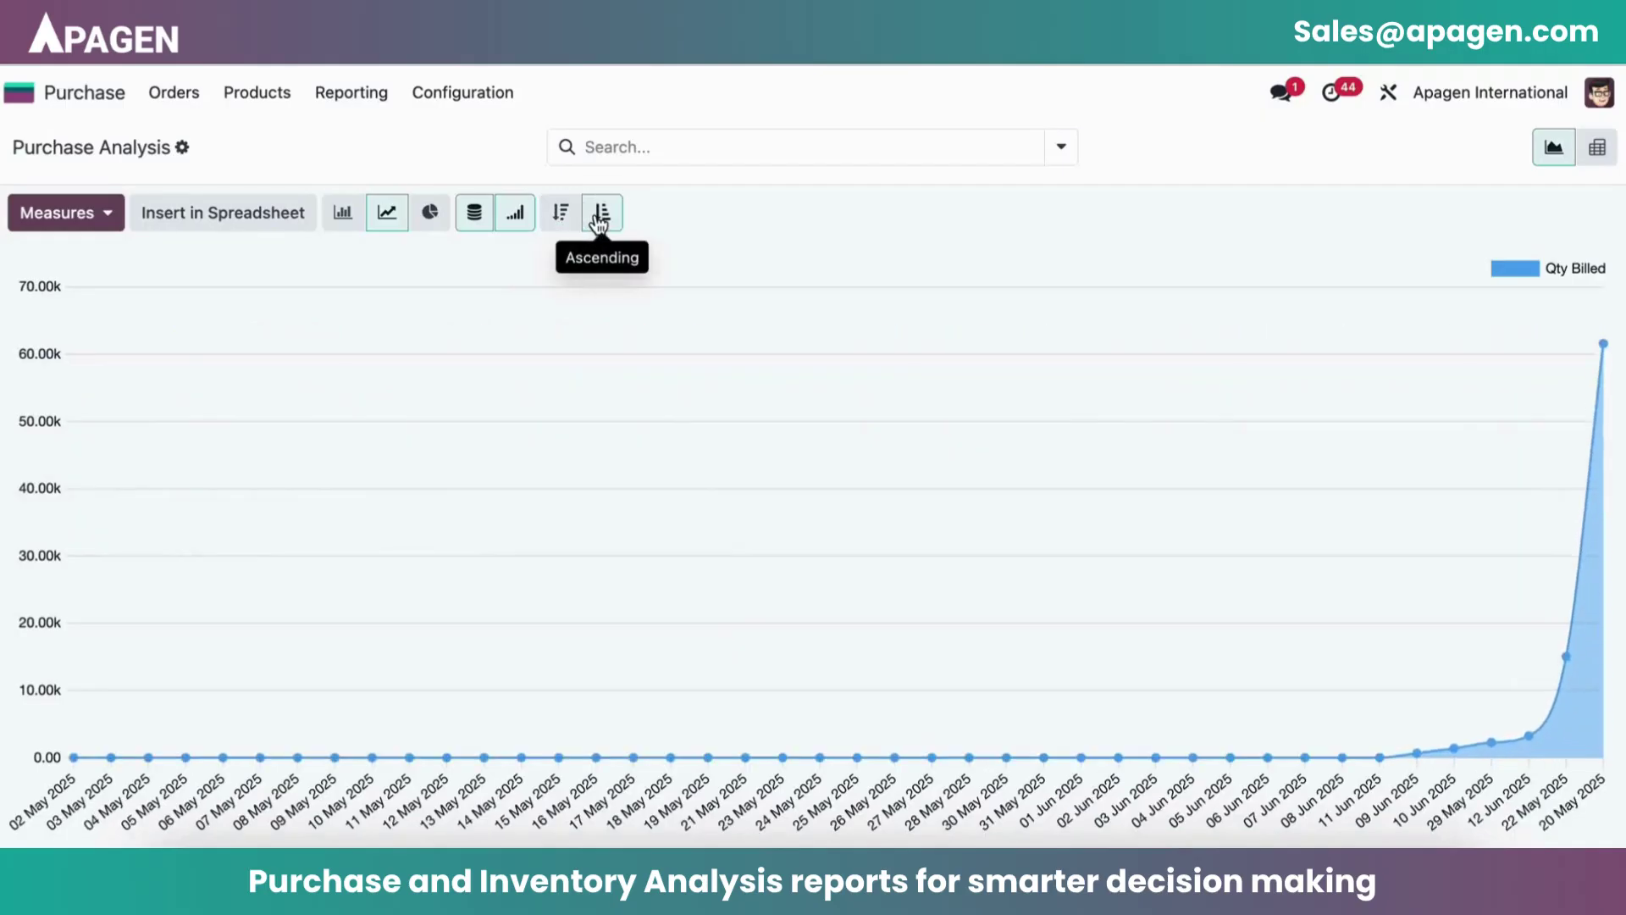
pyautogui.click(579, 224)
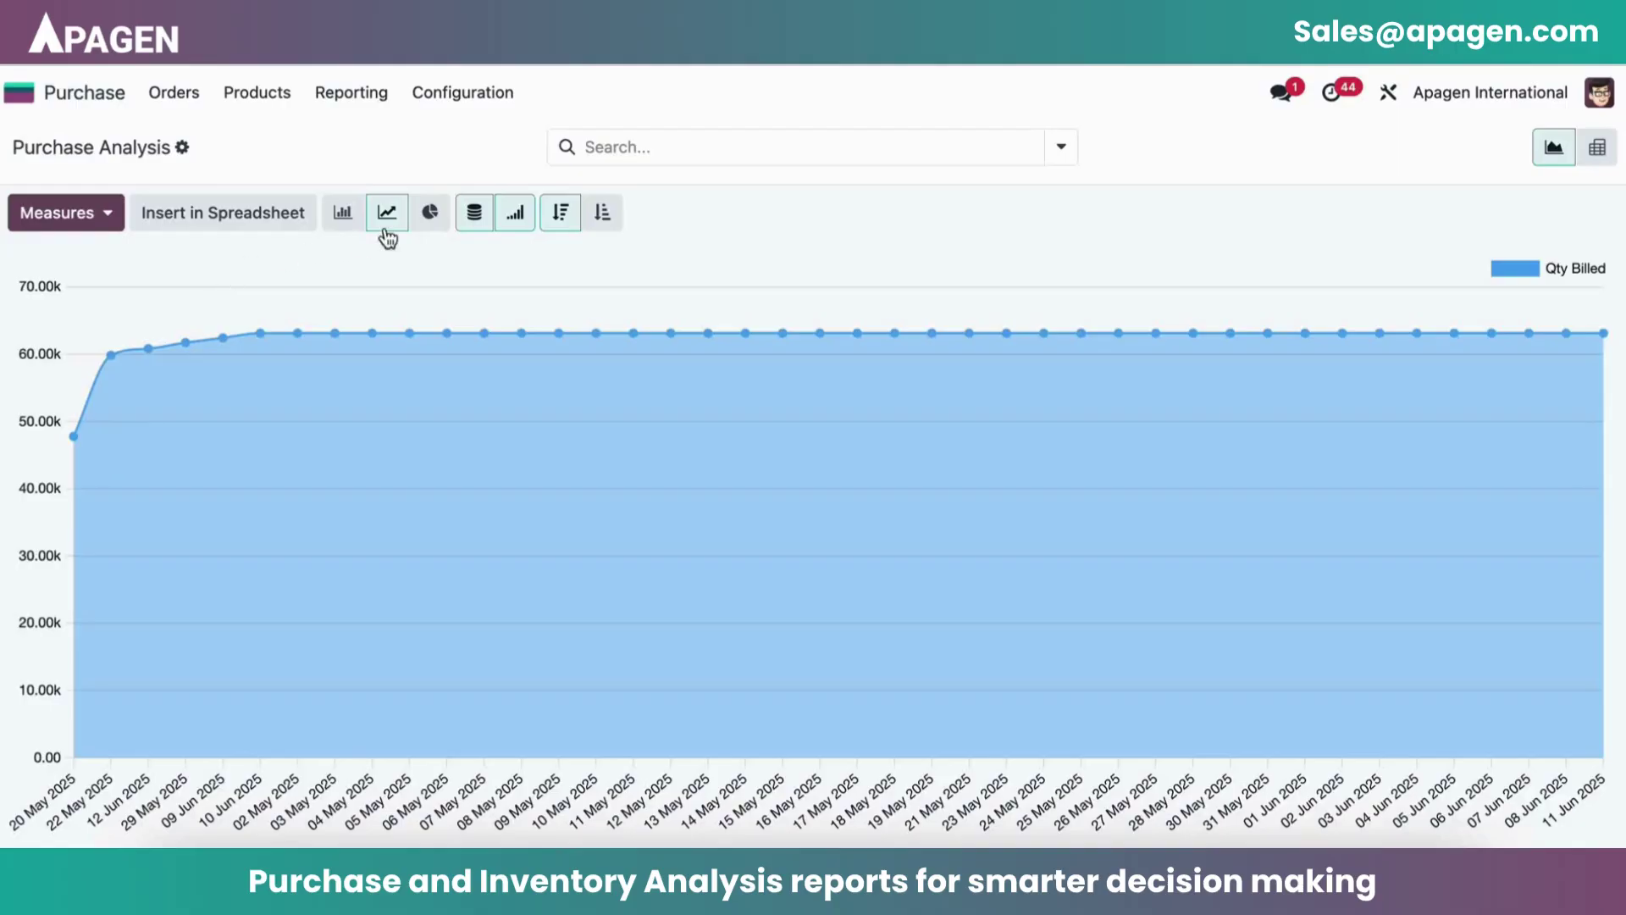
# - Change the purchase analysis to a pie chart and set its measure to Qty Ordered
pyautogui.click(430, 213)
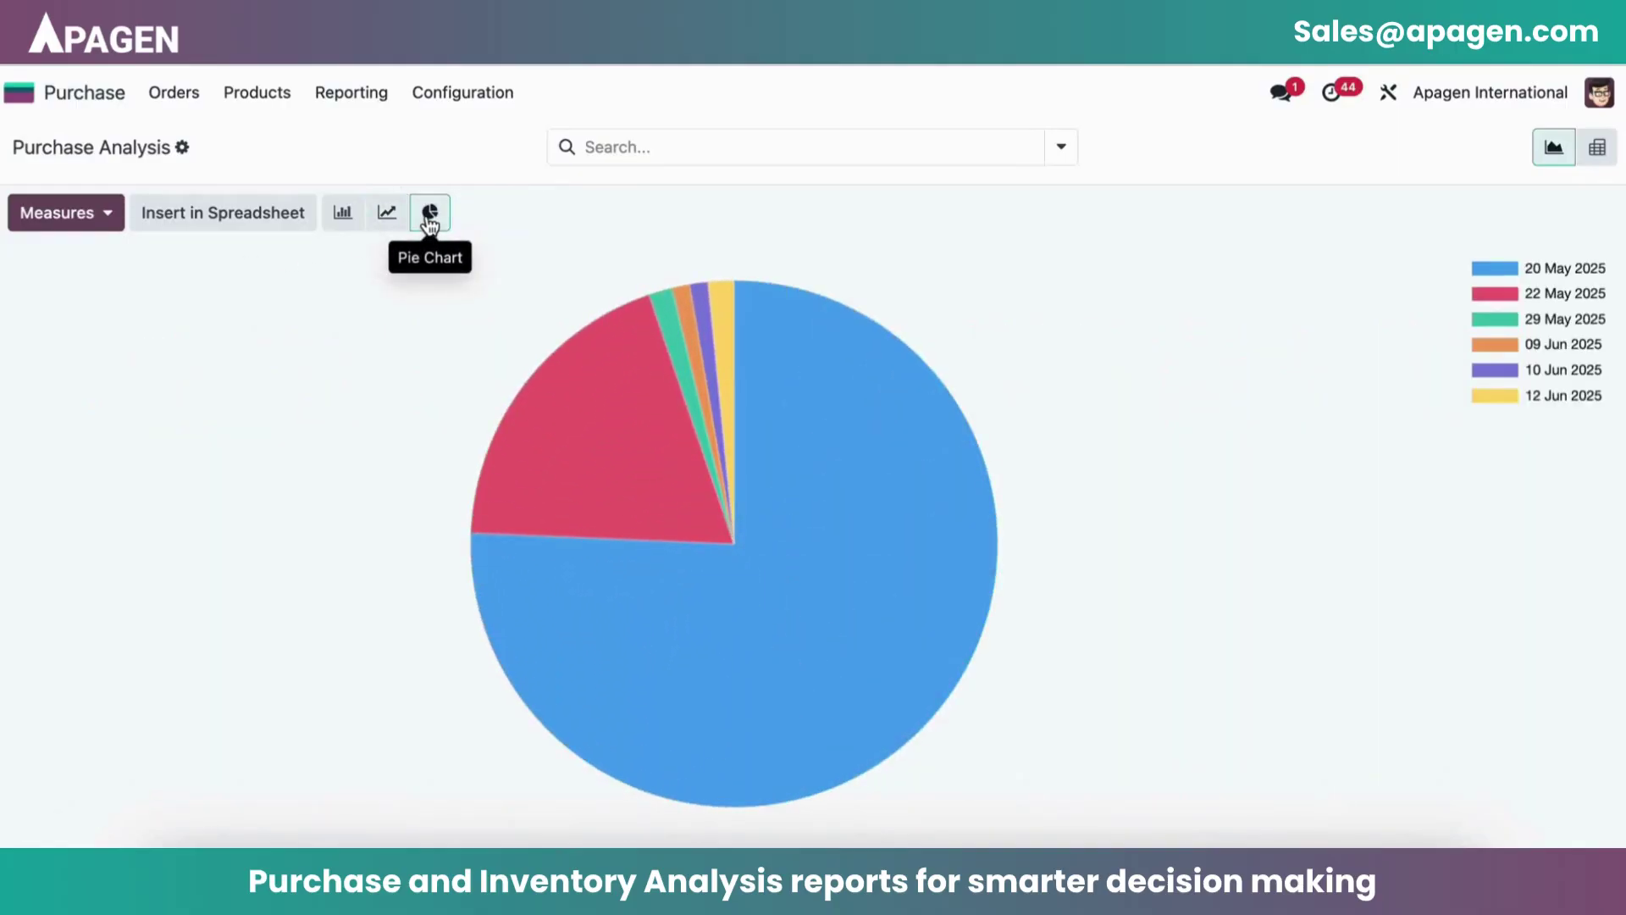
pyautogui.click(88, 229)
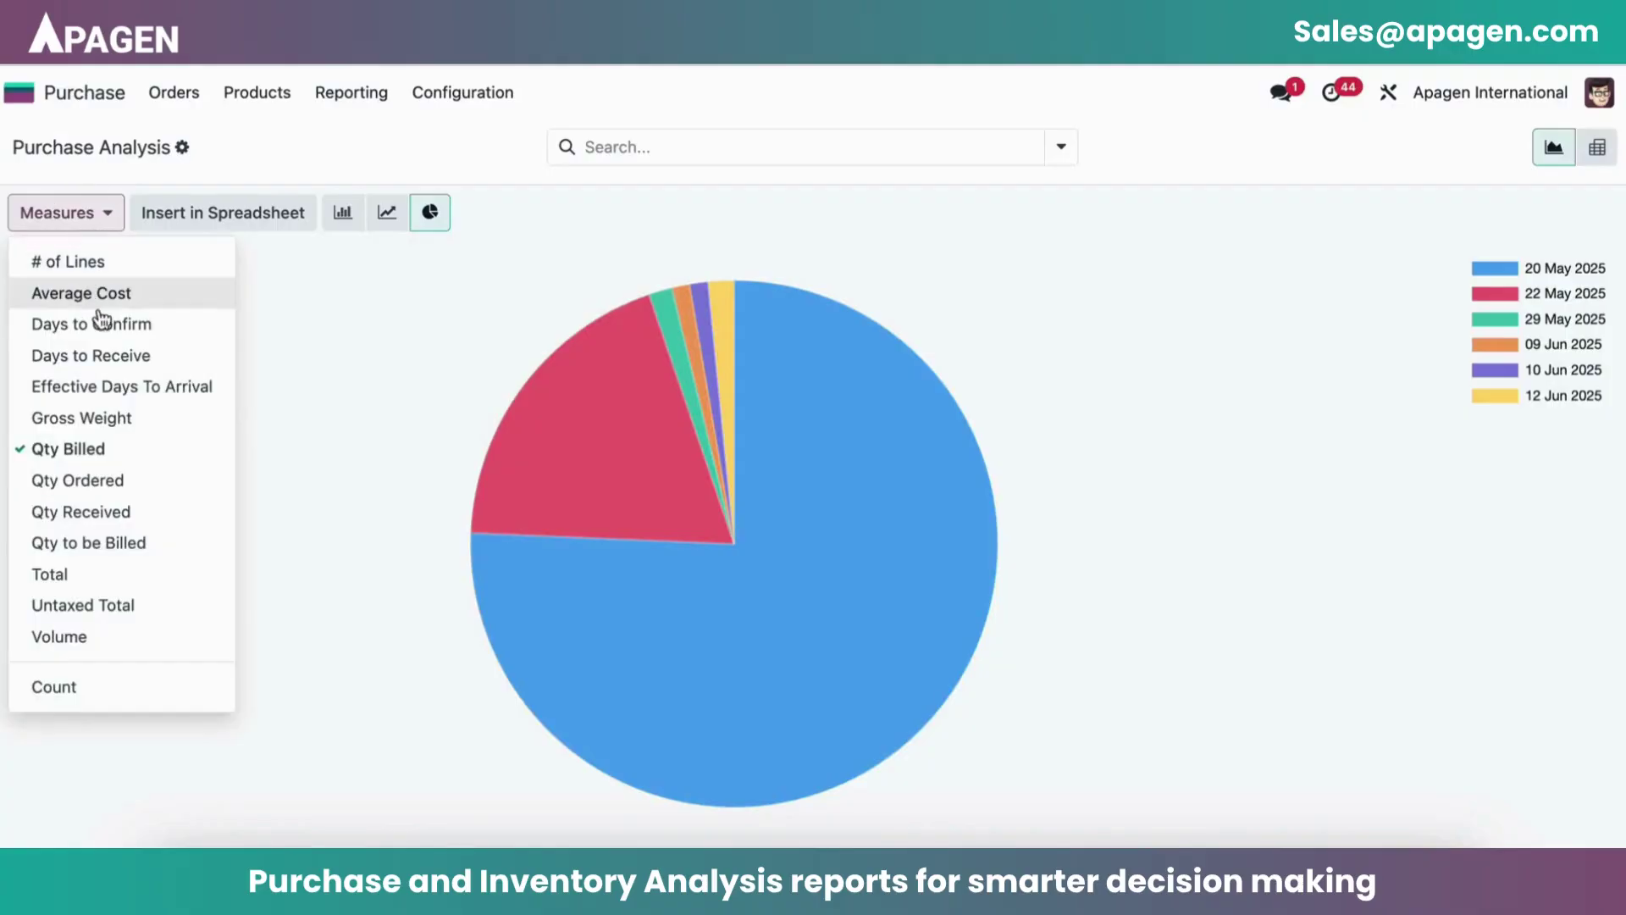
pyautogui.click(129, 481)
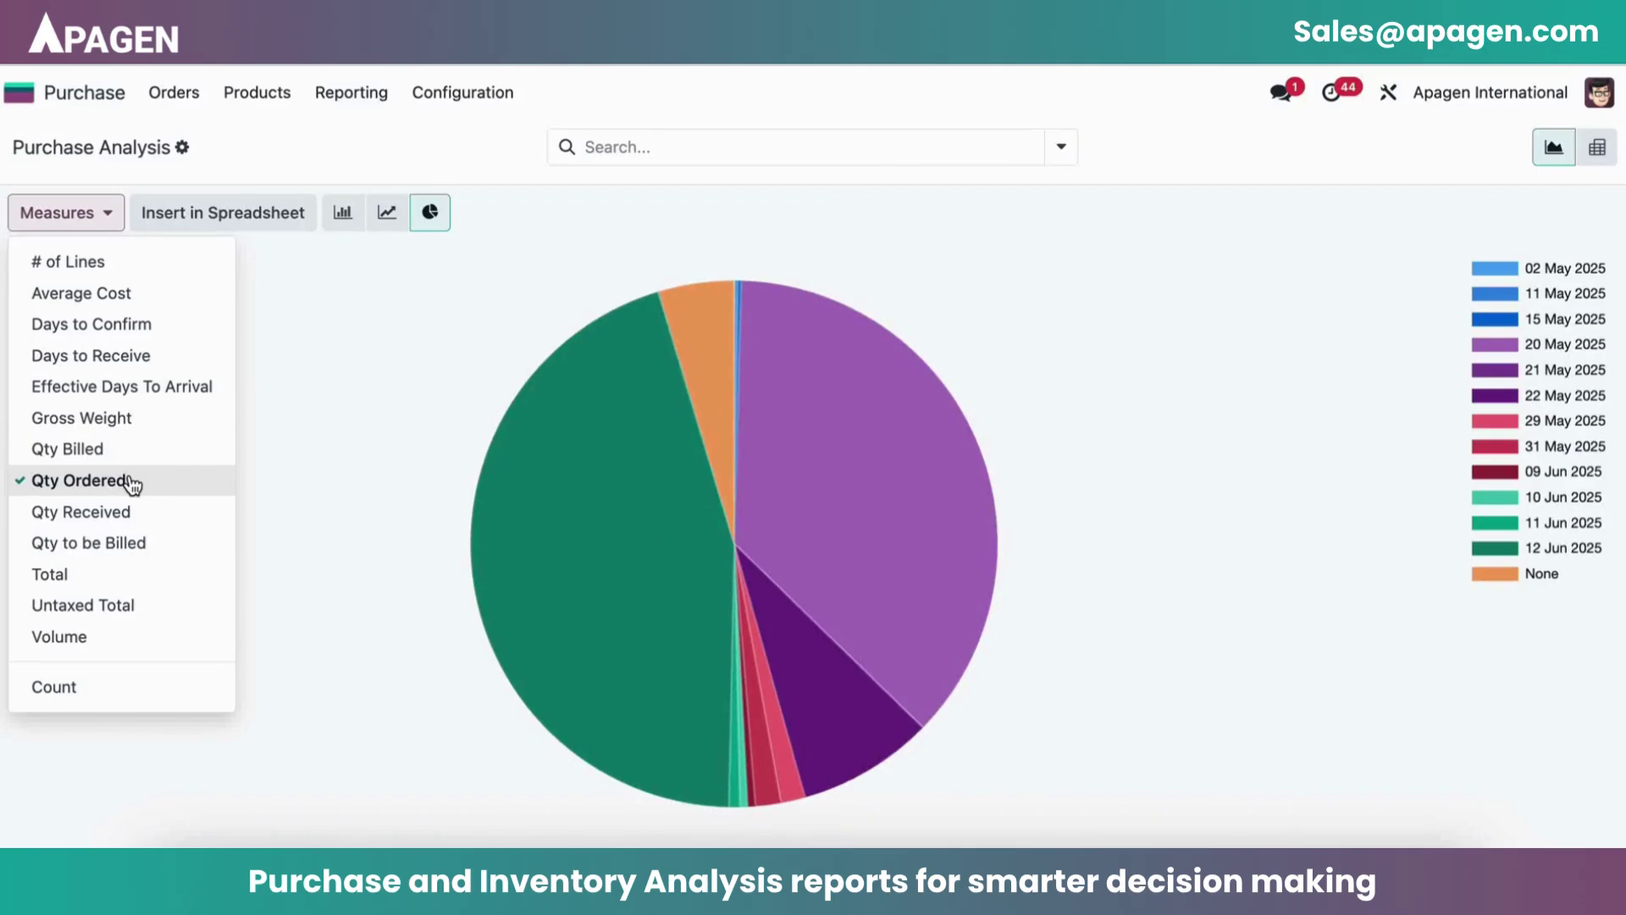
# - Group the pie chart by Product and inspect the Threads (White) slice
pyautogui.click(768, 150)
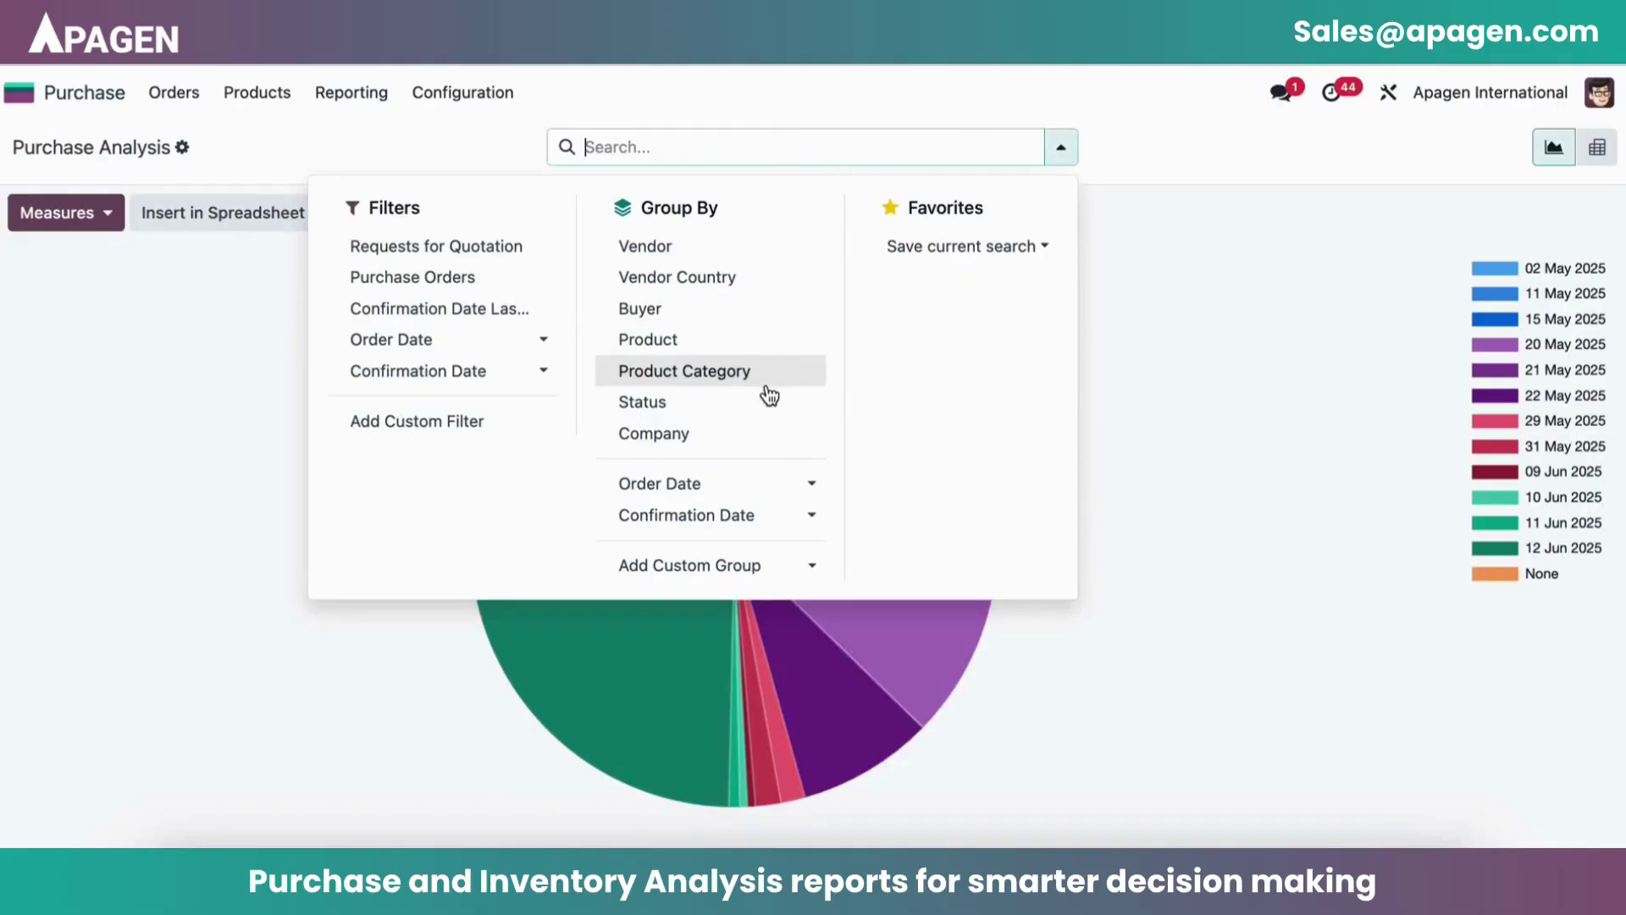
pyautogui.click(737, 342)
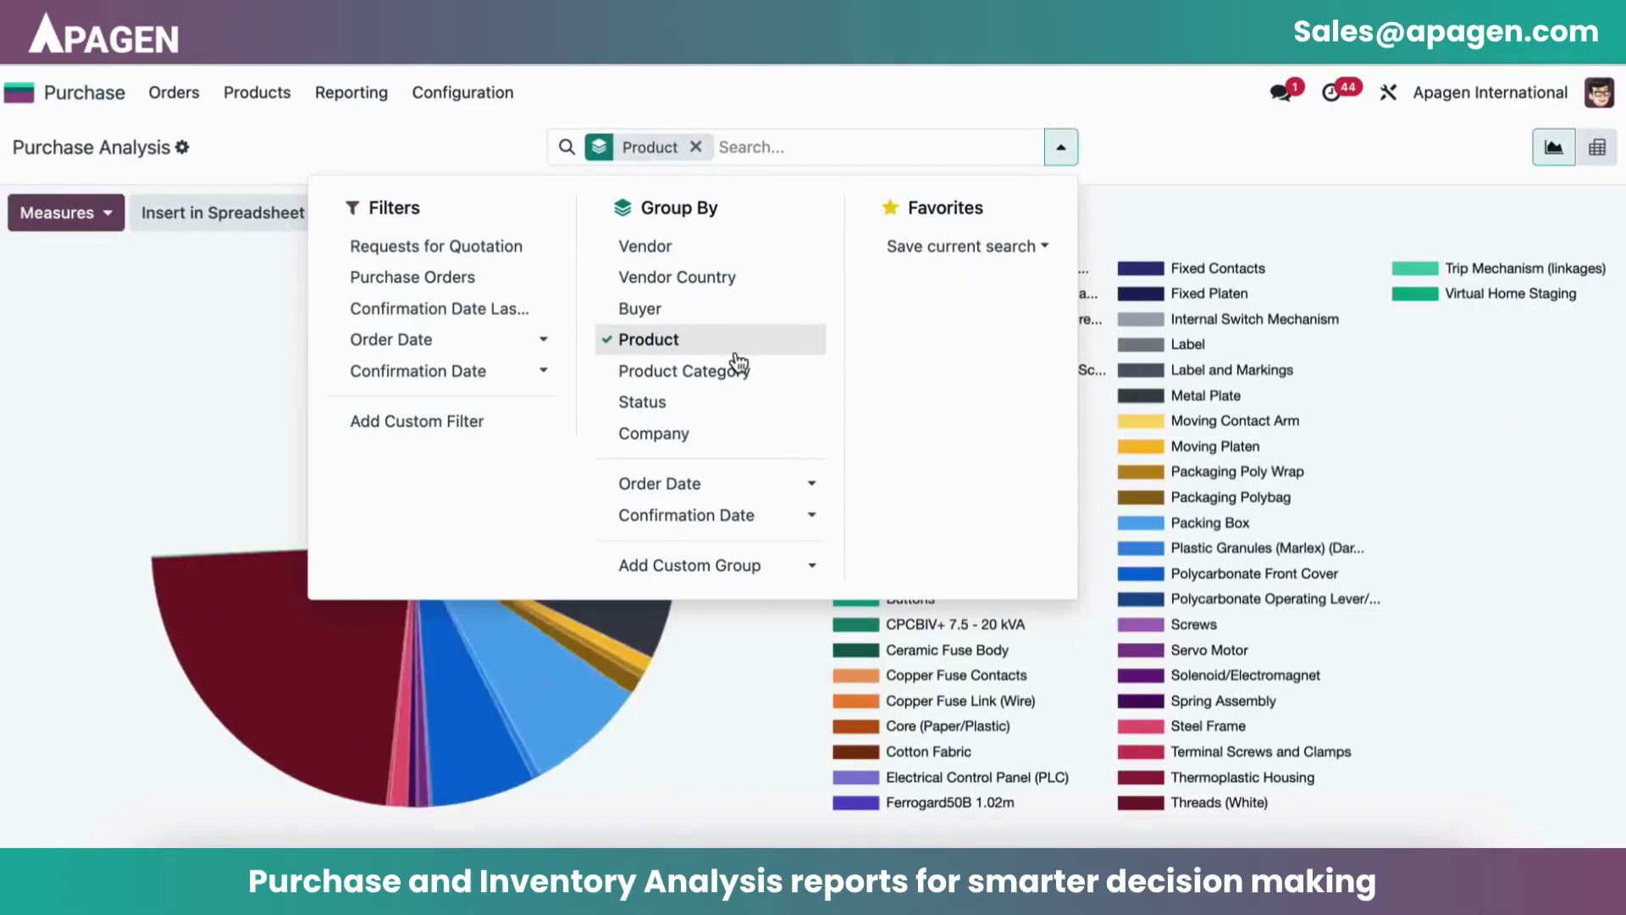
pyautogui.click(780, 93)
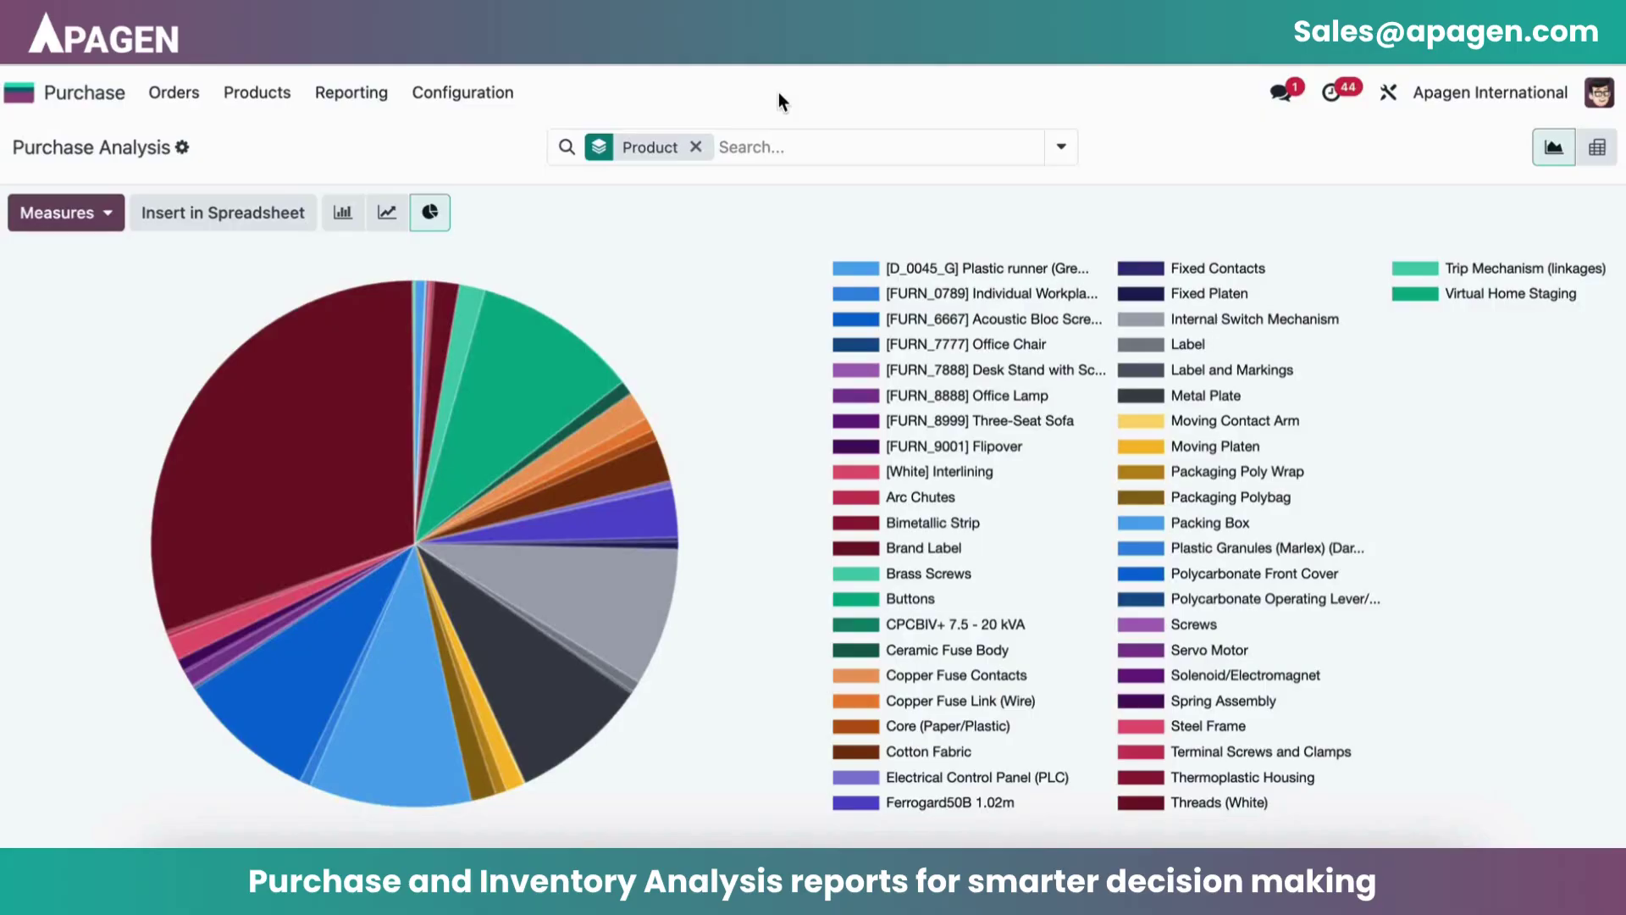
pyautogui.moveTo(312, 441)
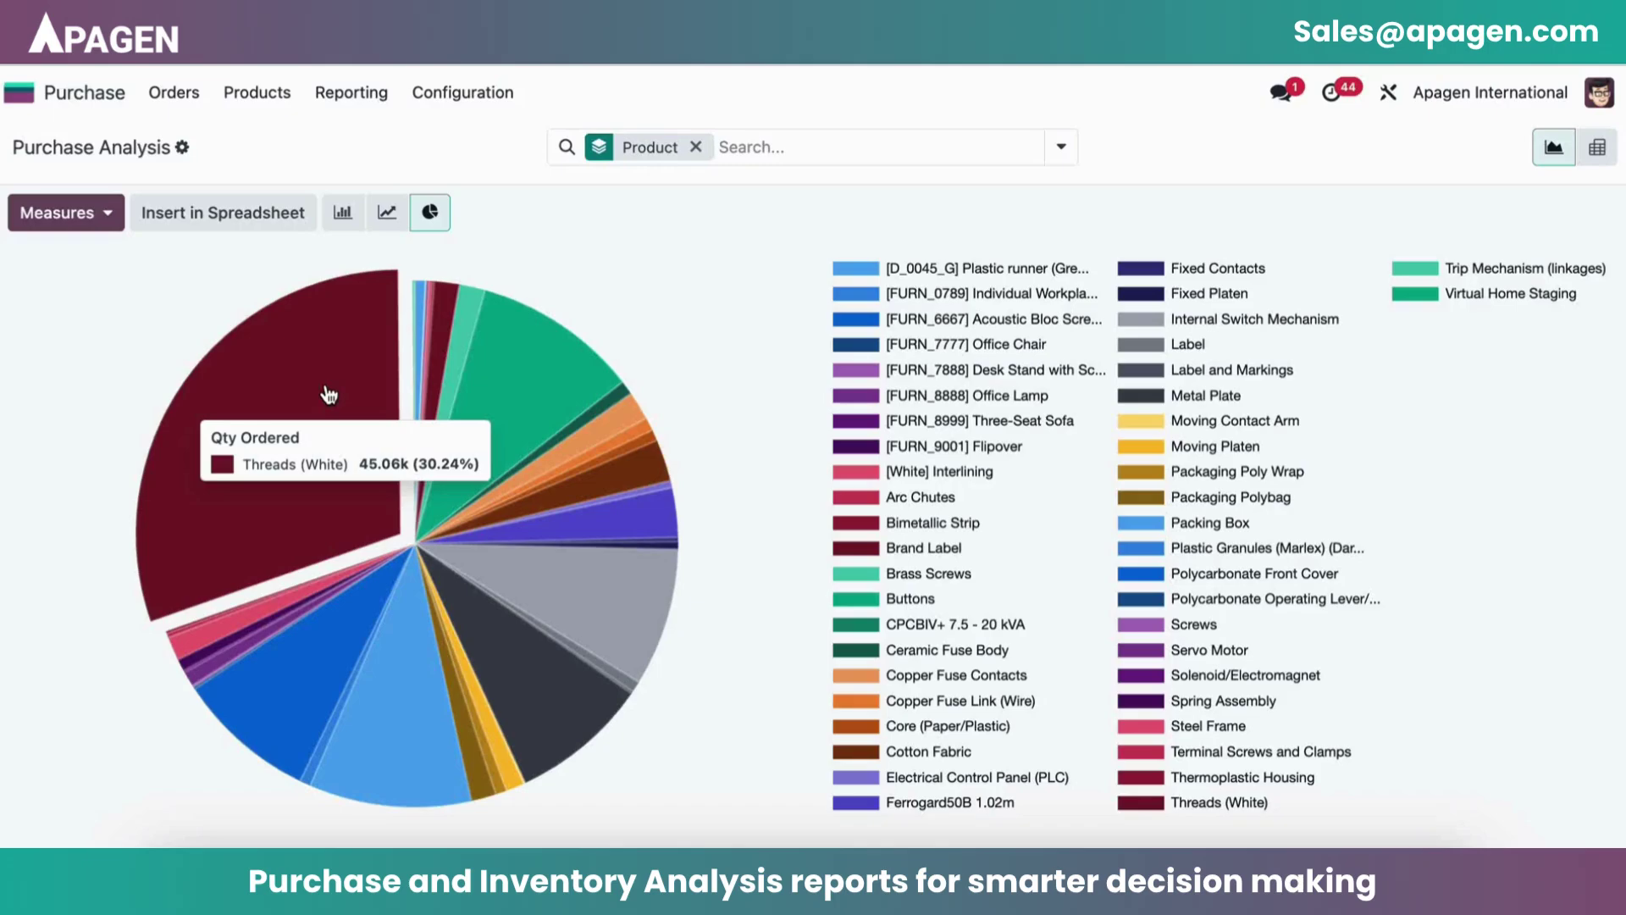
# - Set the pie chart's measure to Untaxed Total and inspect the Internal Switch Mechanism slice
pyautogui.click(72, 213)
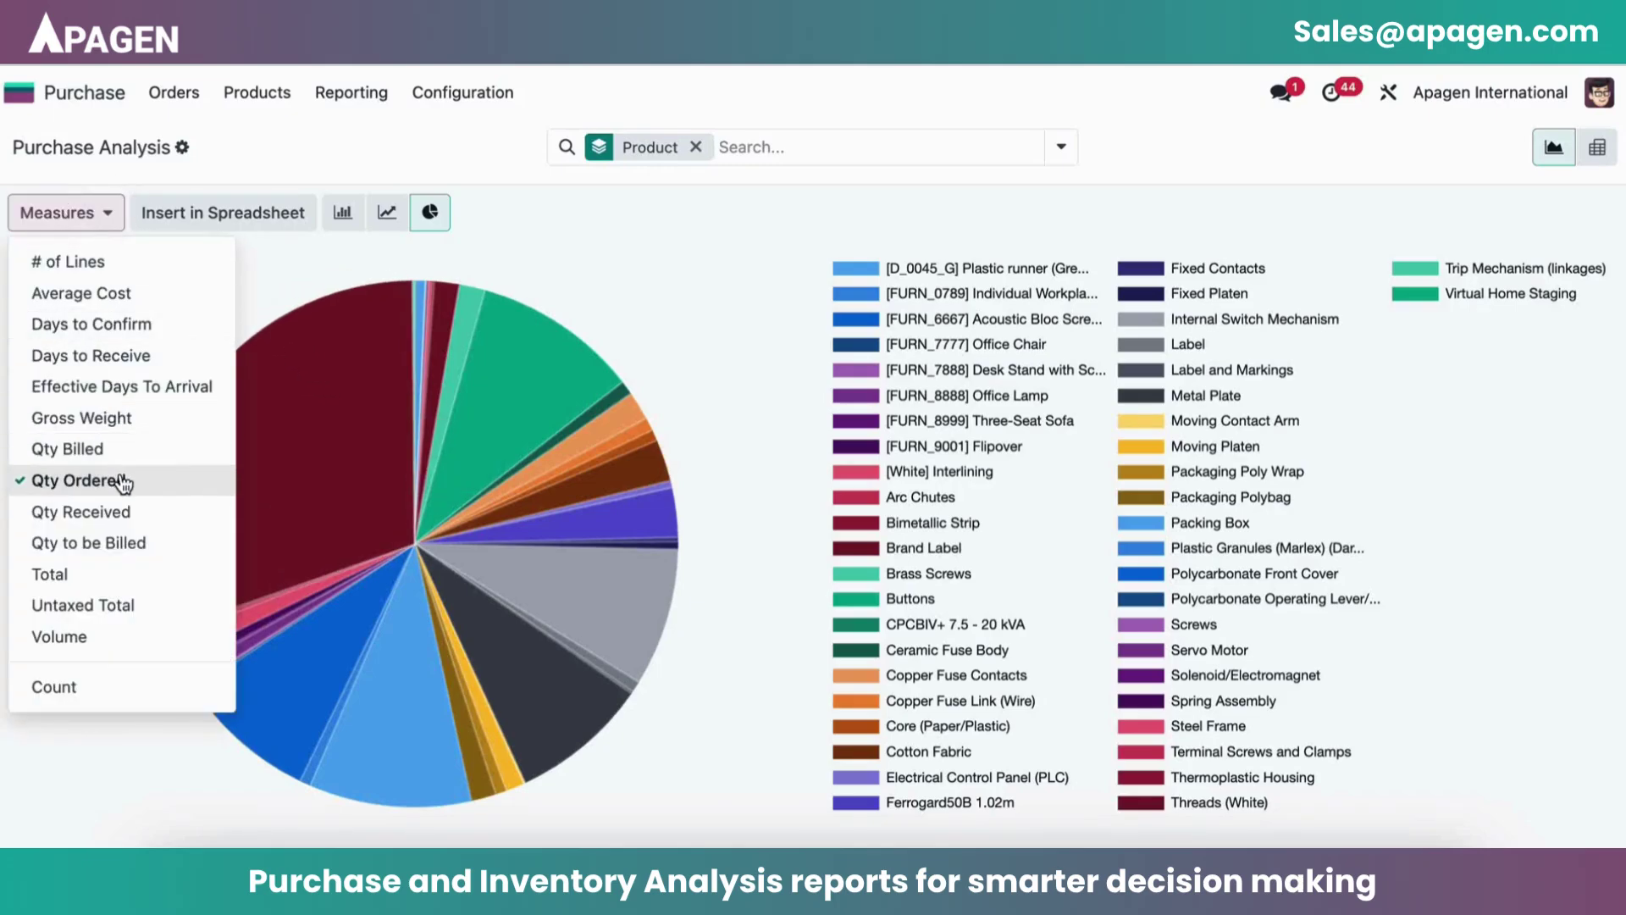
pyautogui.click(127, 606)
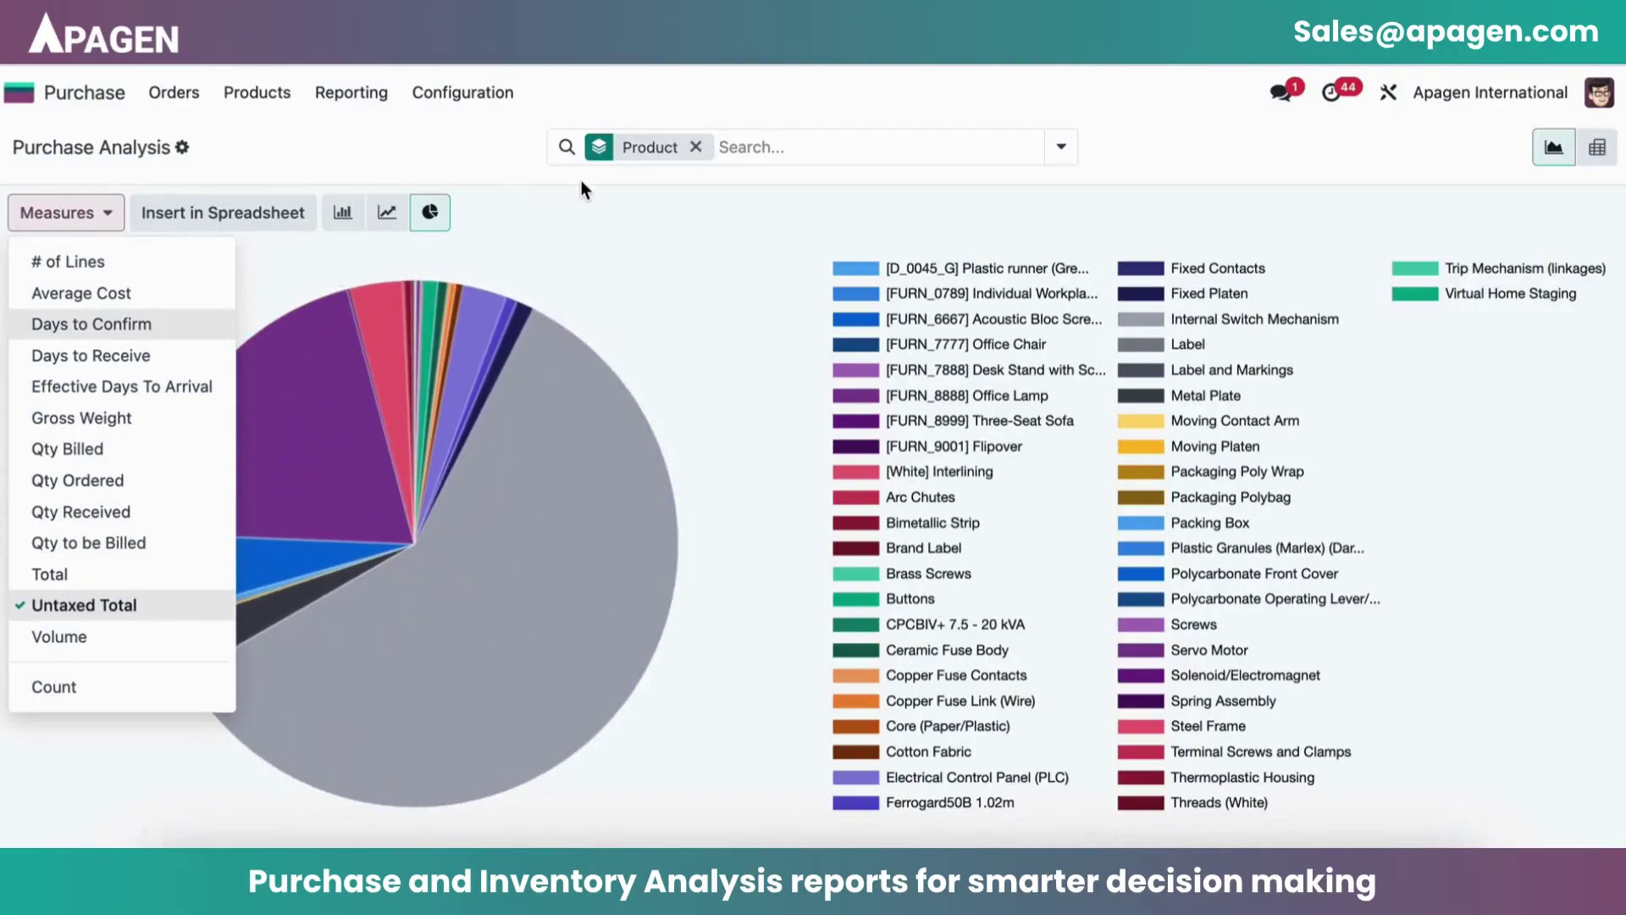
pyautogui.click(581, 212)
pyautogui.moveTo(557, 533)
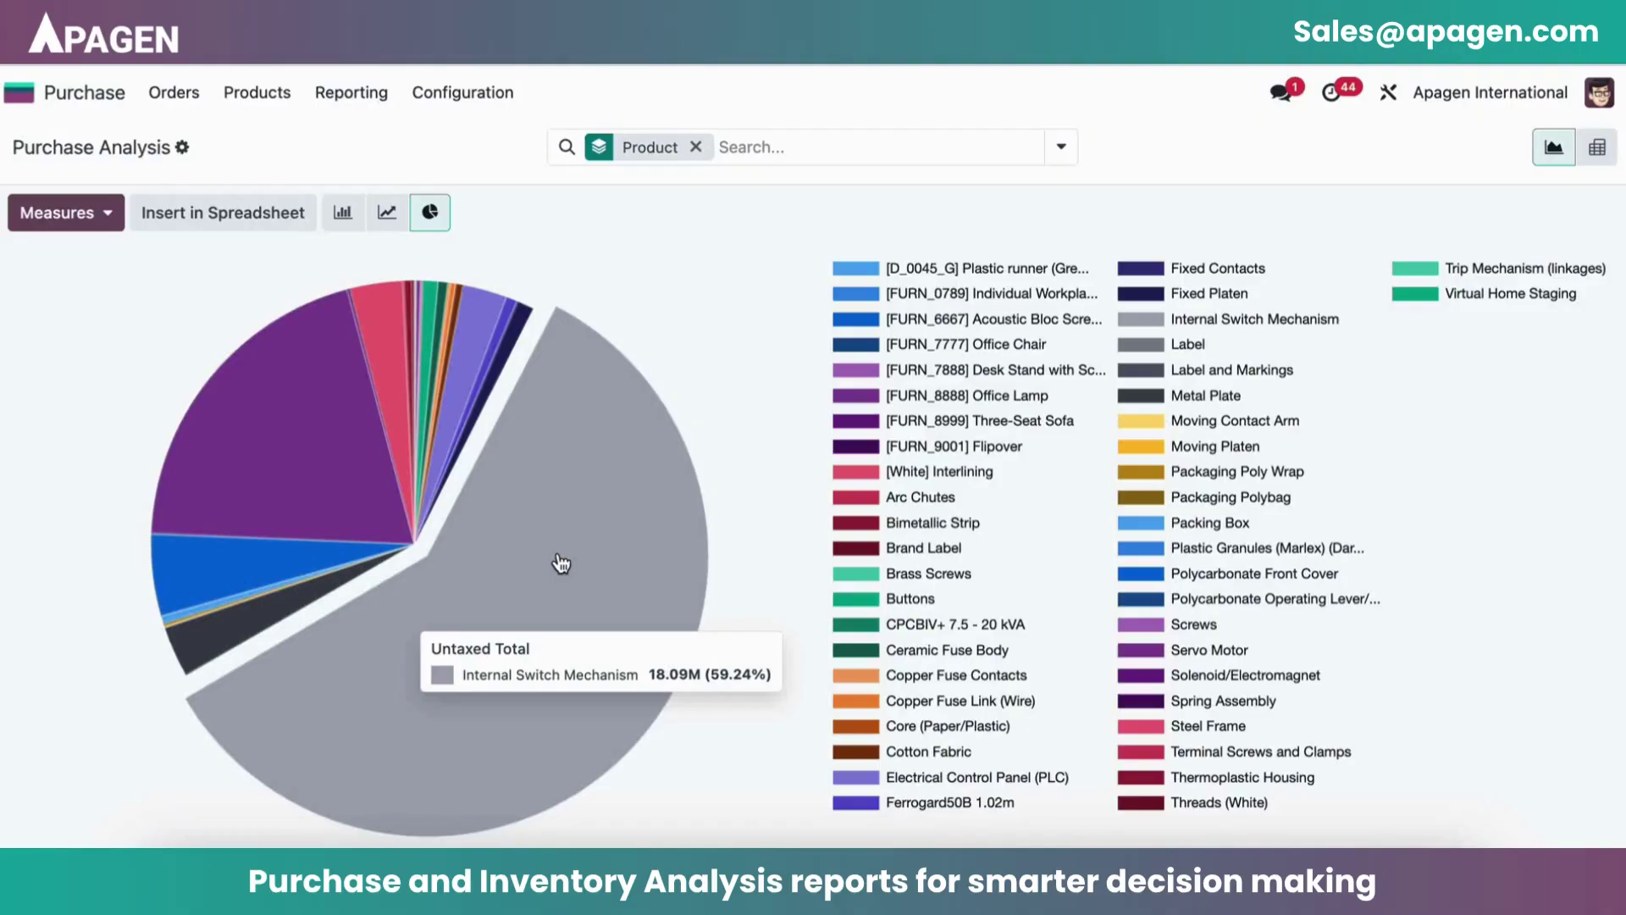
# - Change the report to a bar chart and group it by Product Category instead of Product
pyautogui.click(343, 214)
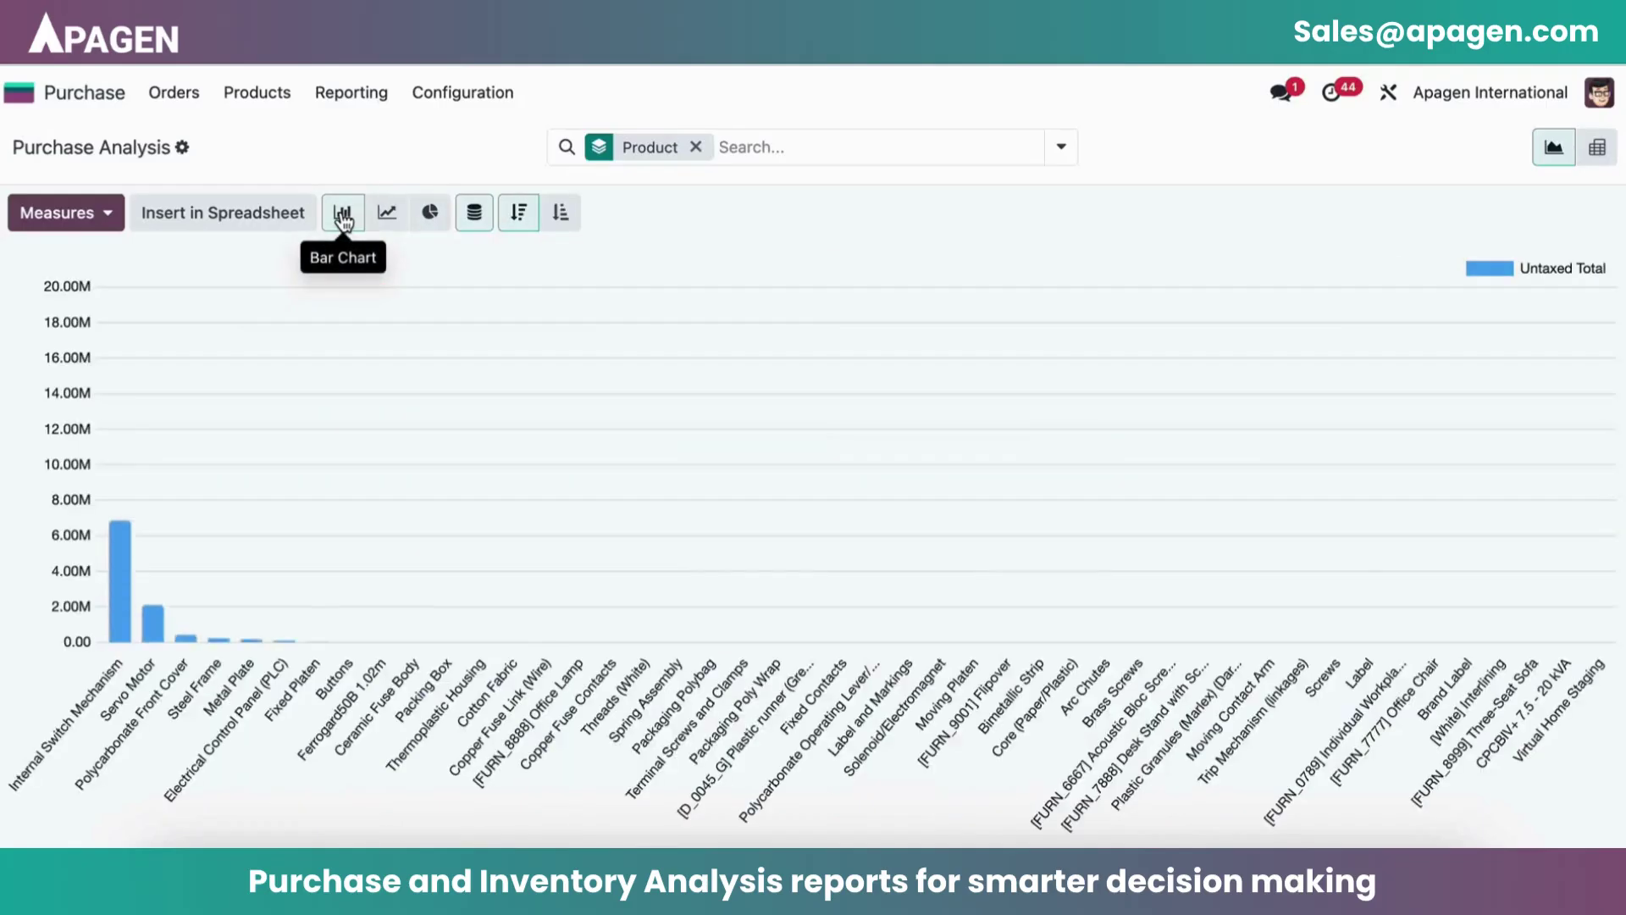
pyautogui.click(1066, 148)
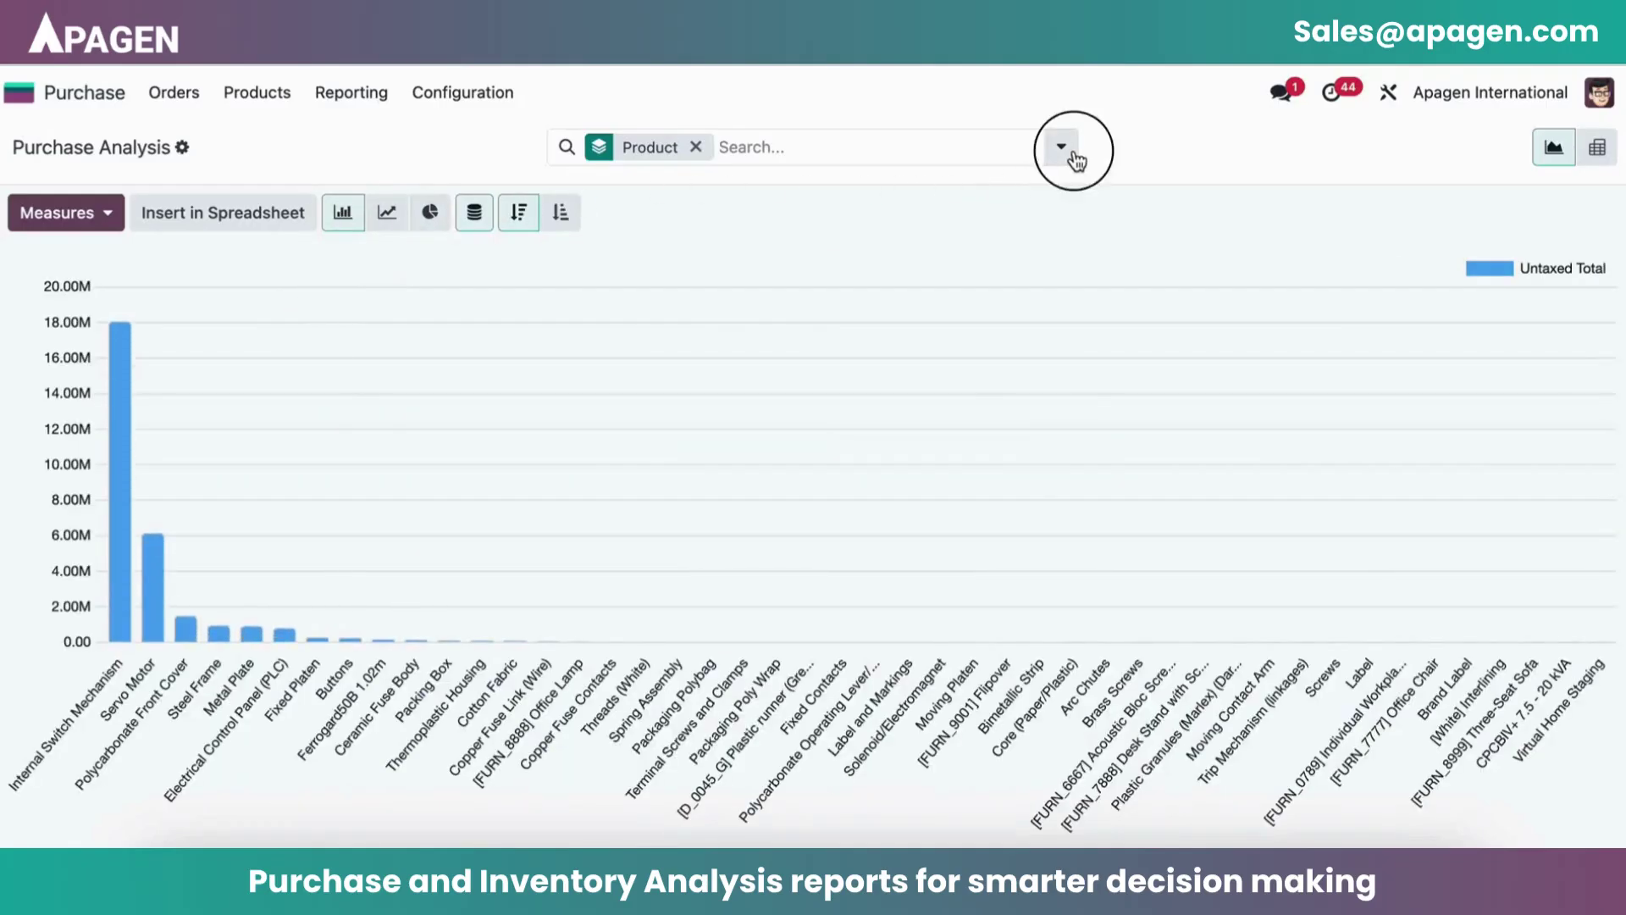
pyautogui.click(716, 371)
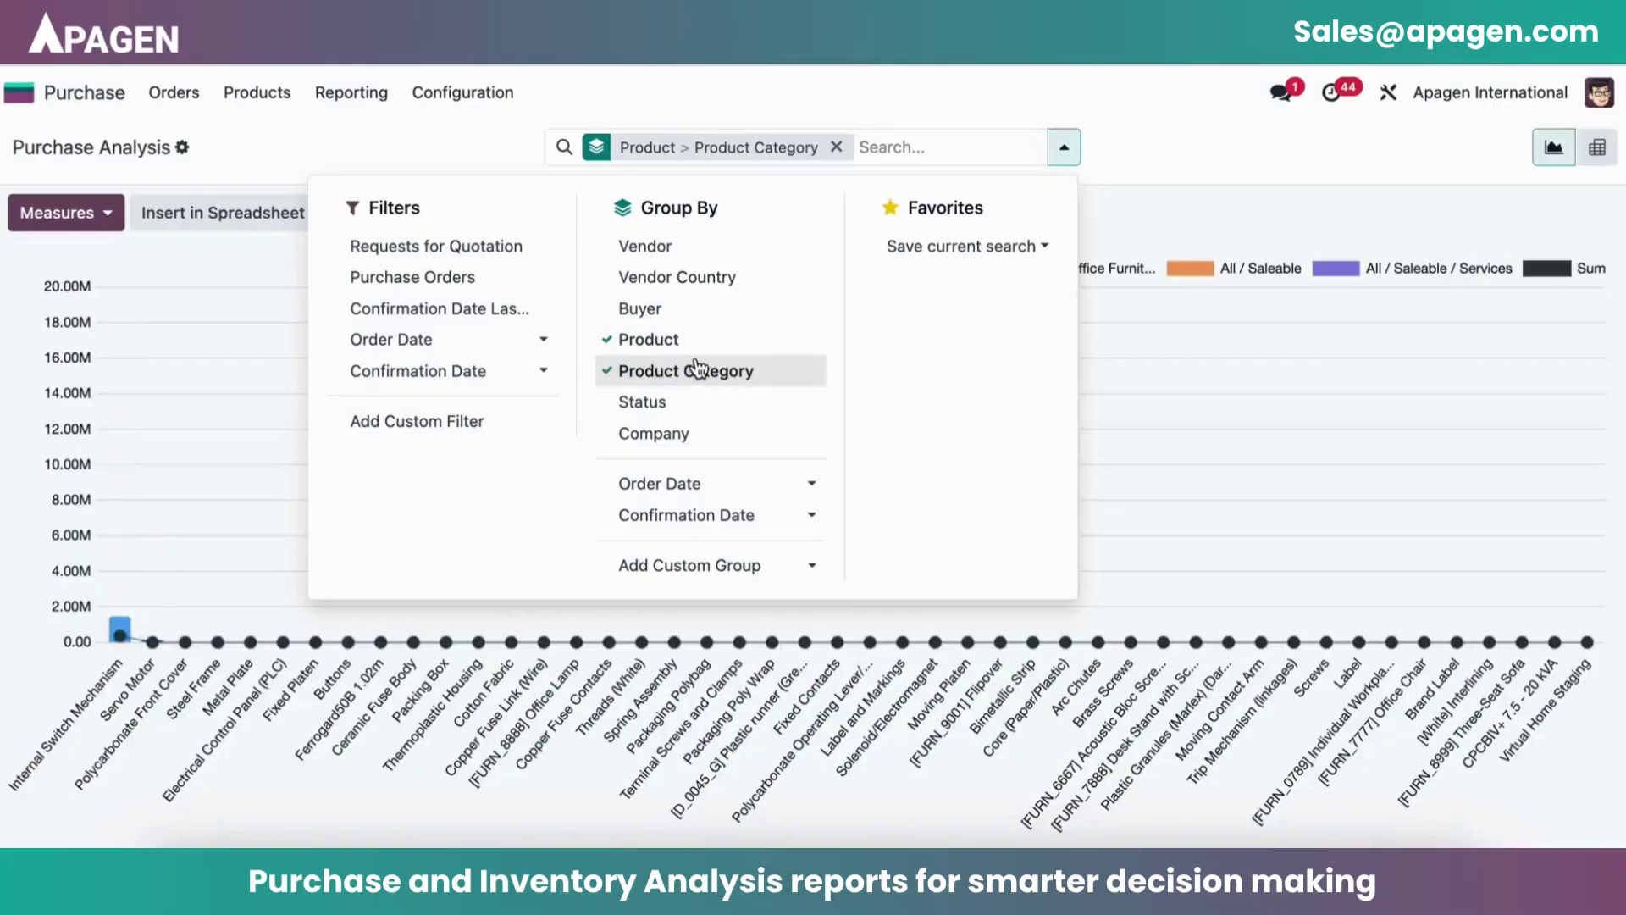
pyautogui.click(678, 343)
pyautogui.click(476, 151)
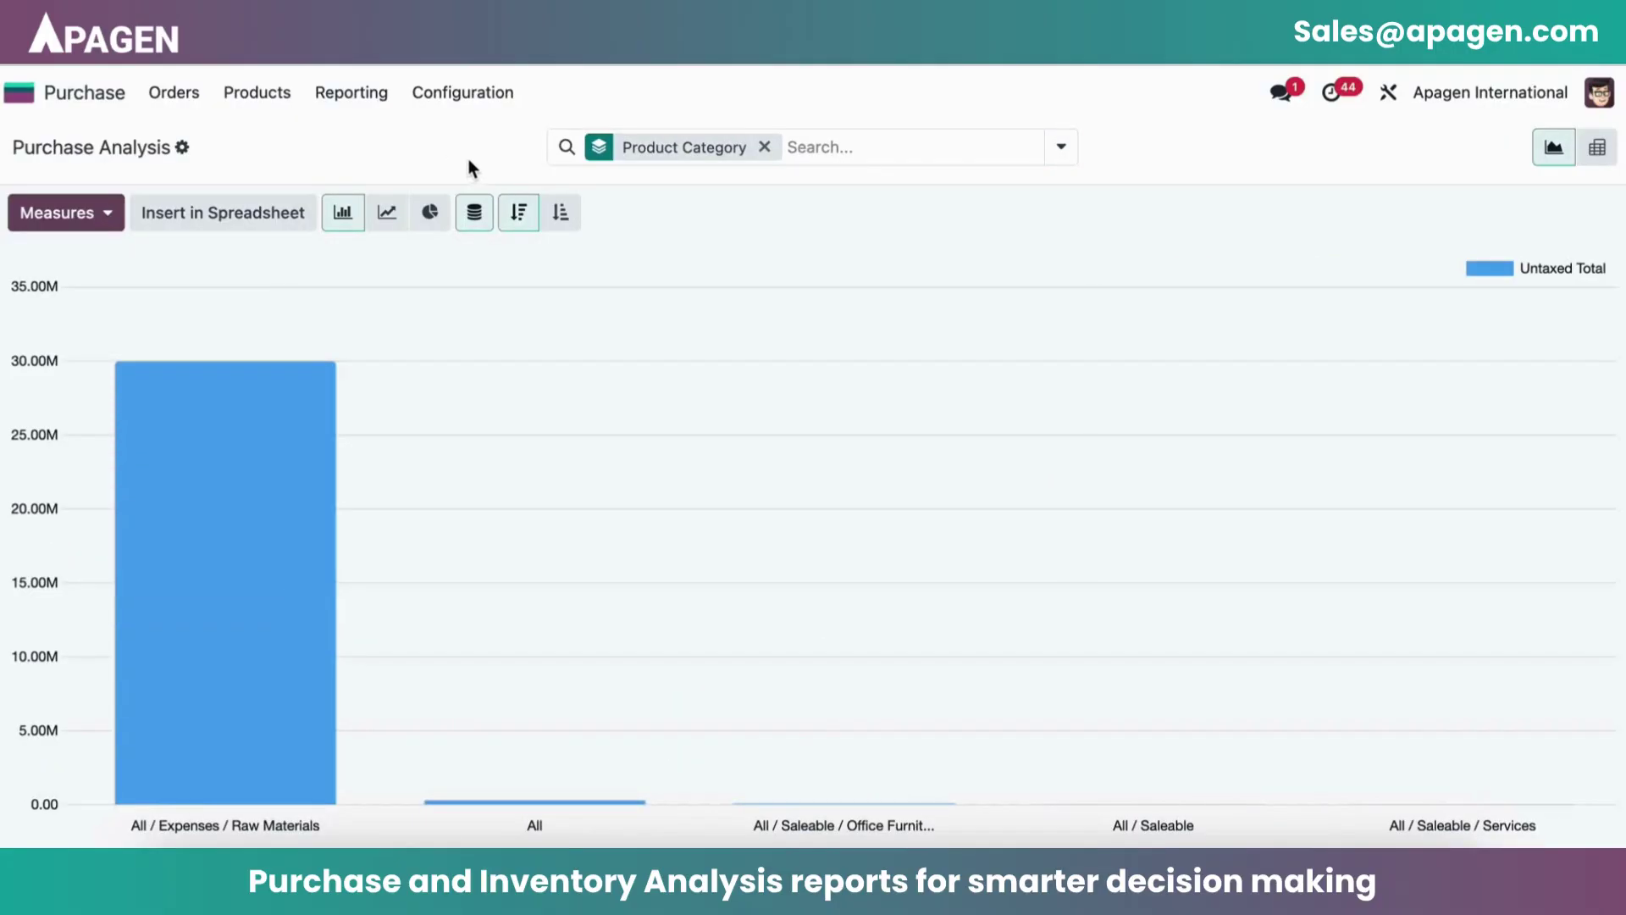
# - Show the product category breakdown as a pie chart and switch the report to the pivot view
pyautogui.click(430, 212)
pyautogui.moveTo(526, 610)
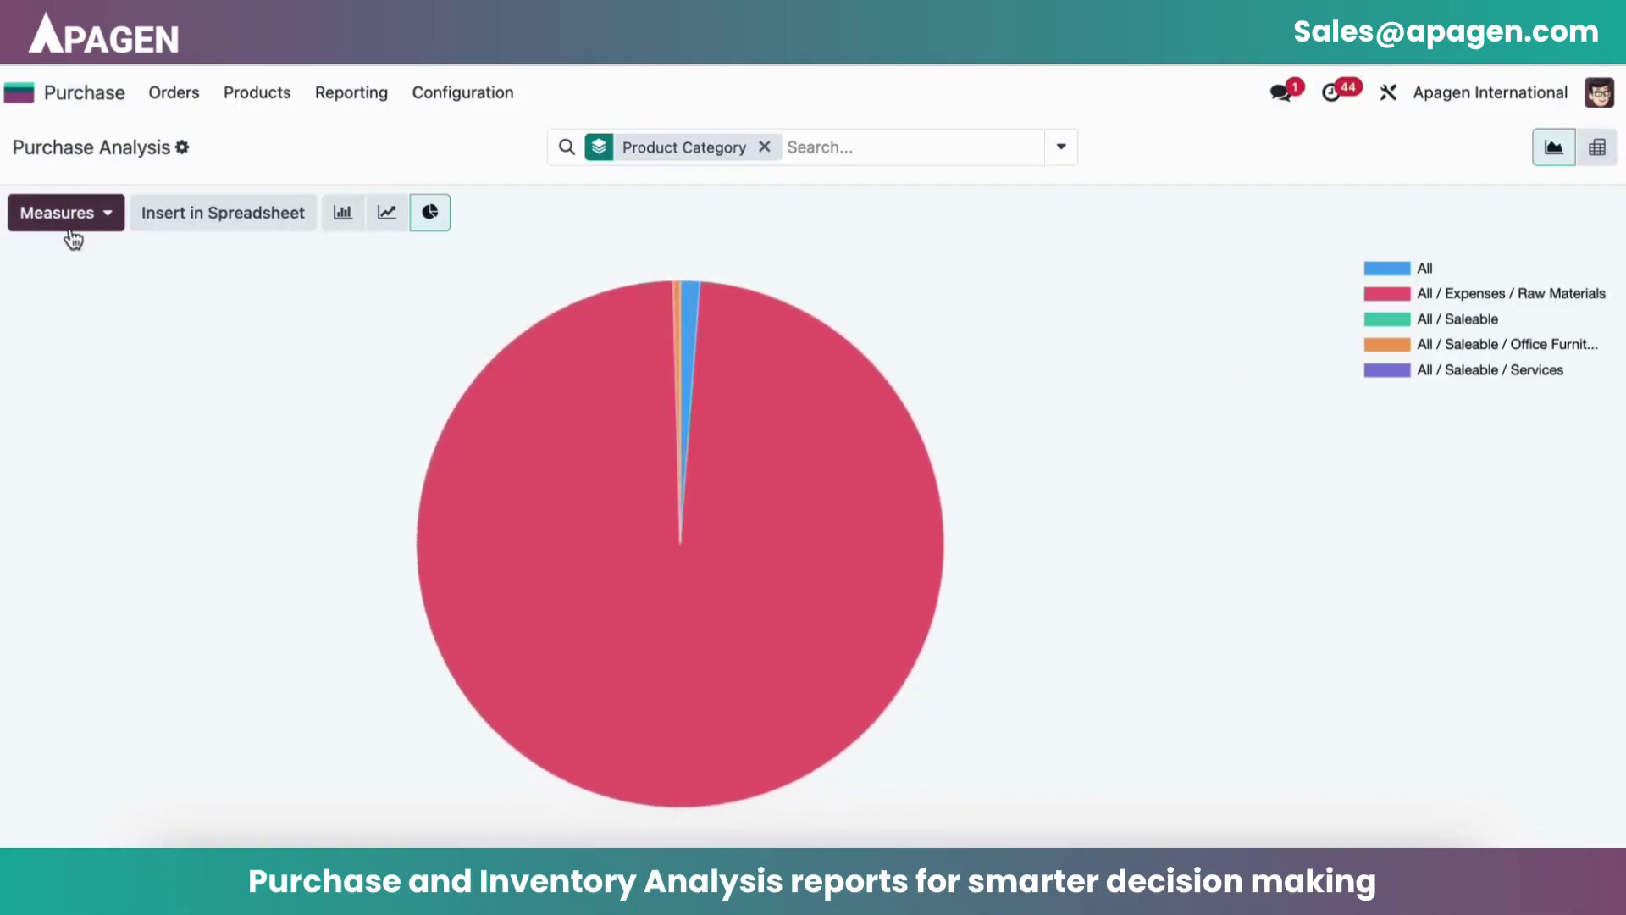
pyautogui.click(1598, 146)
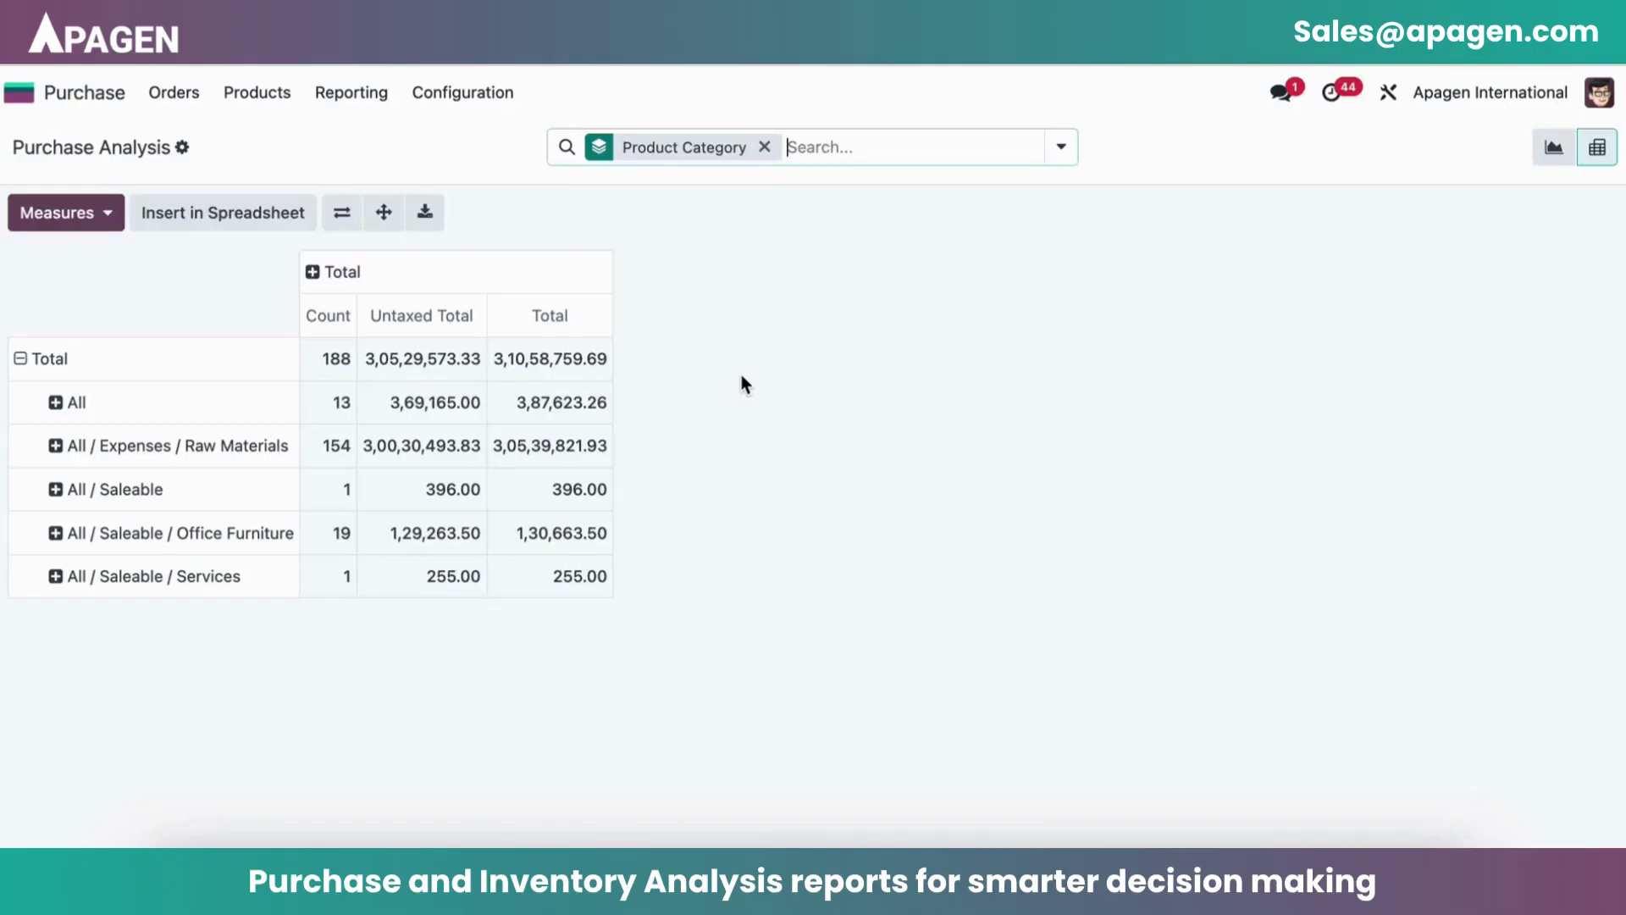
# - Group the pivot table by Product instead of Product Category
pyautogui.click(81, 214)
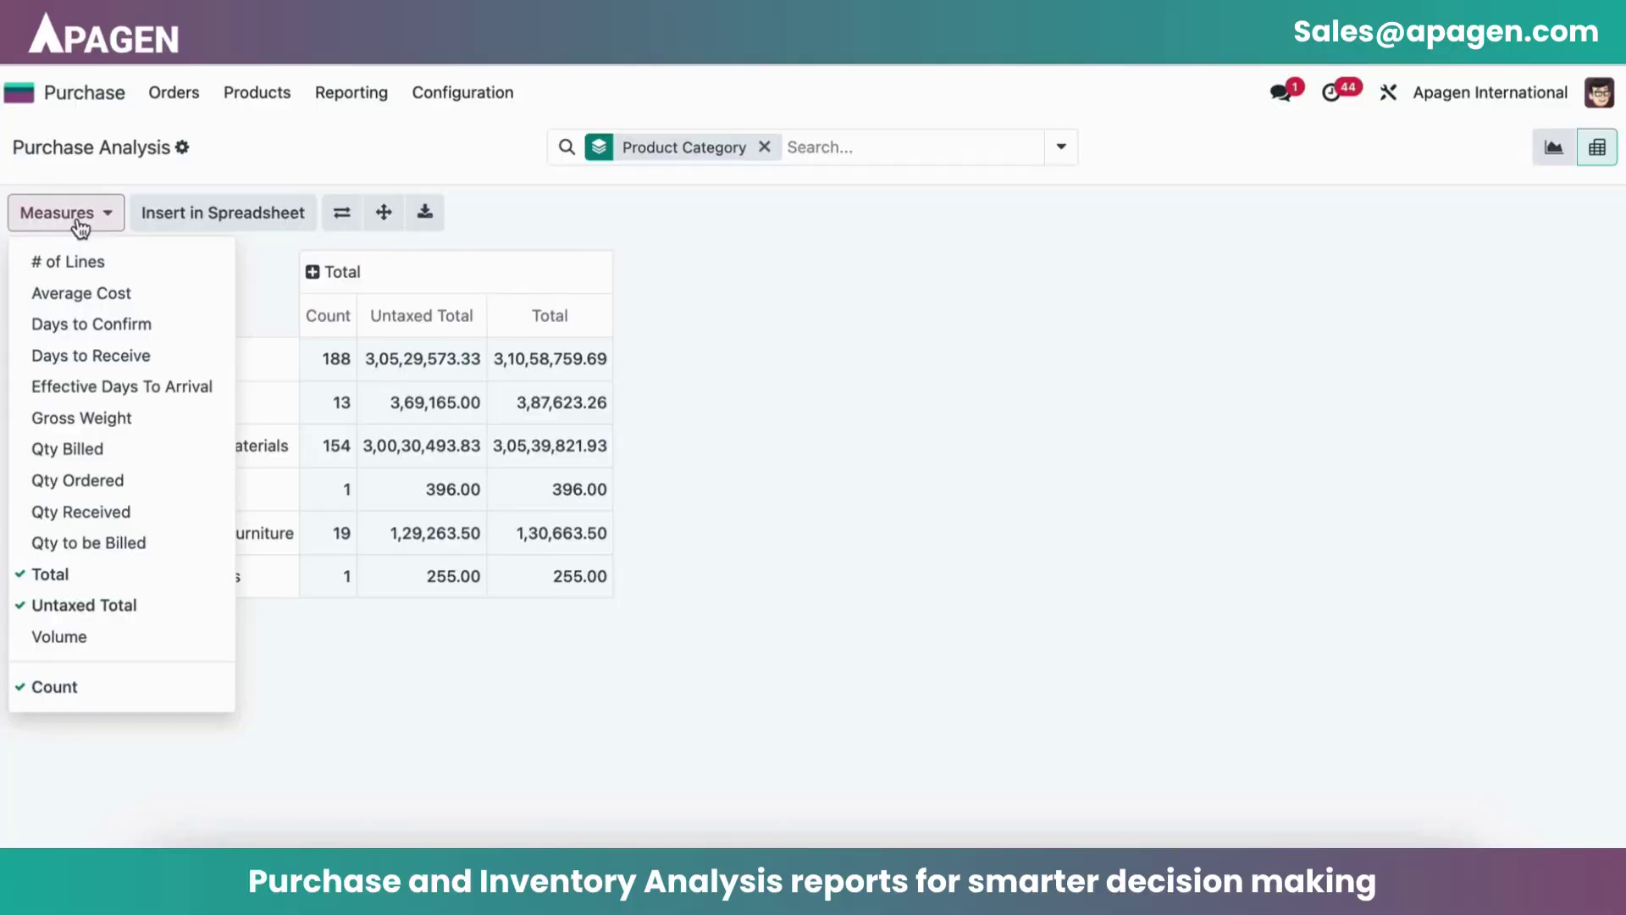
pyautogui.click(1060, 155)
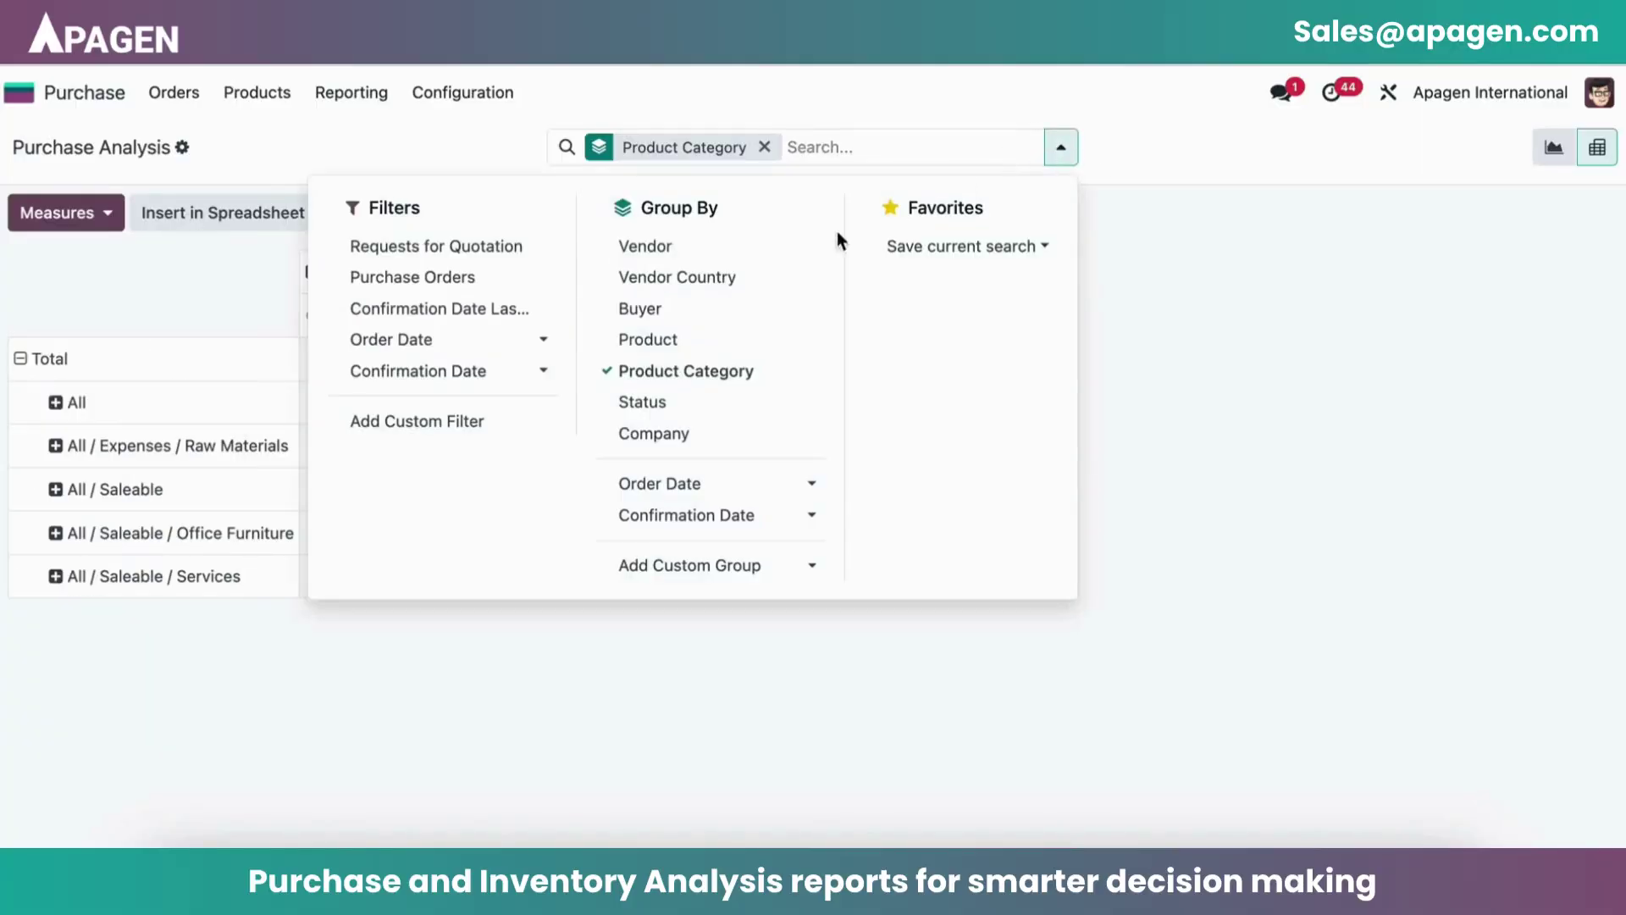
pyautogui.click(726, 349)
pyautogui.click(726, 373)
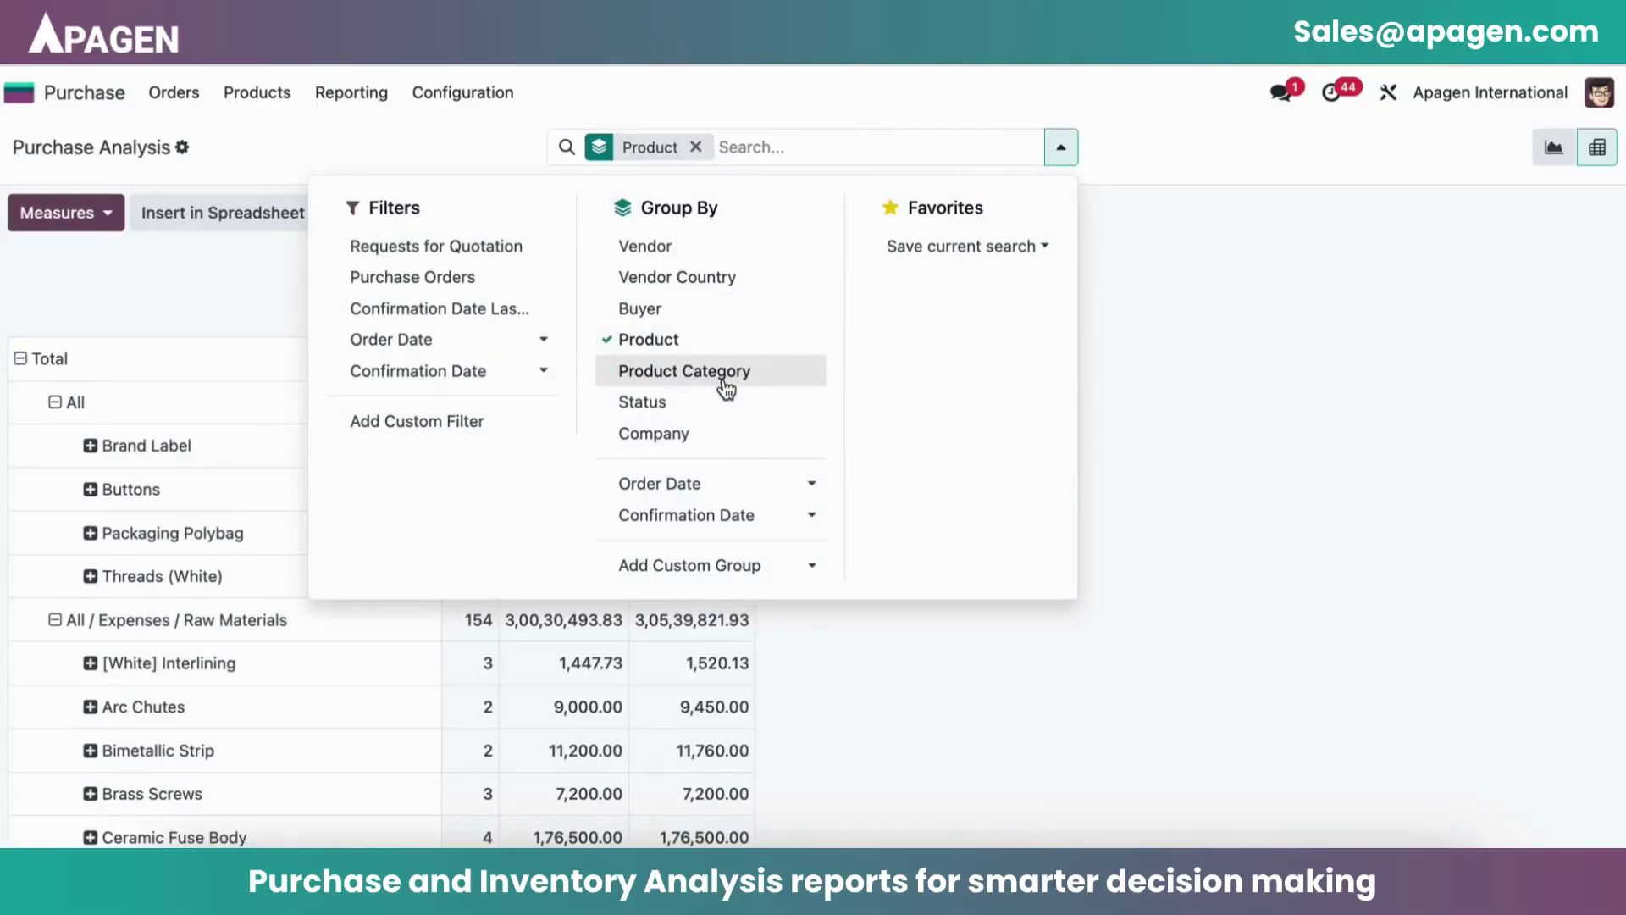
pyautogui.click(429, 147)
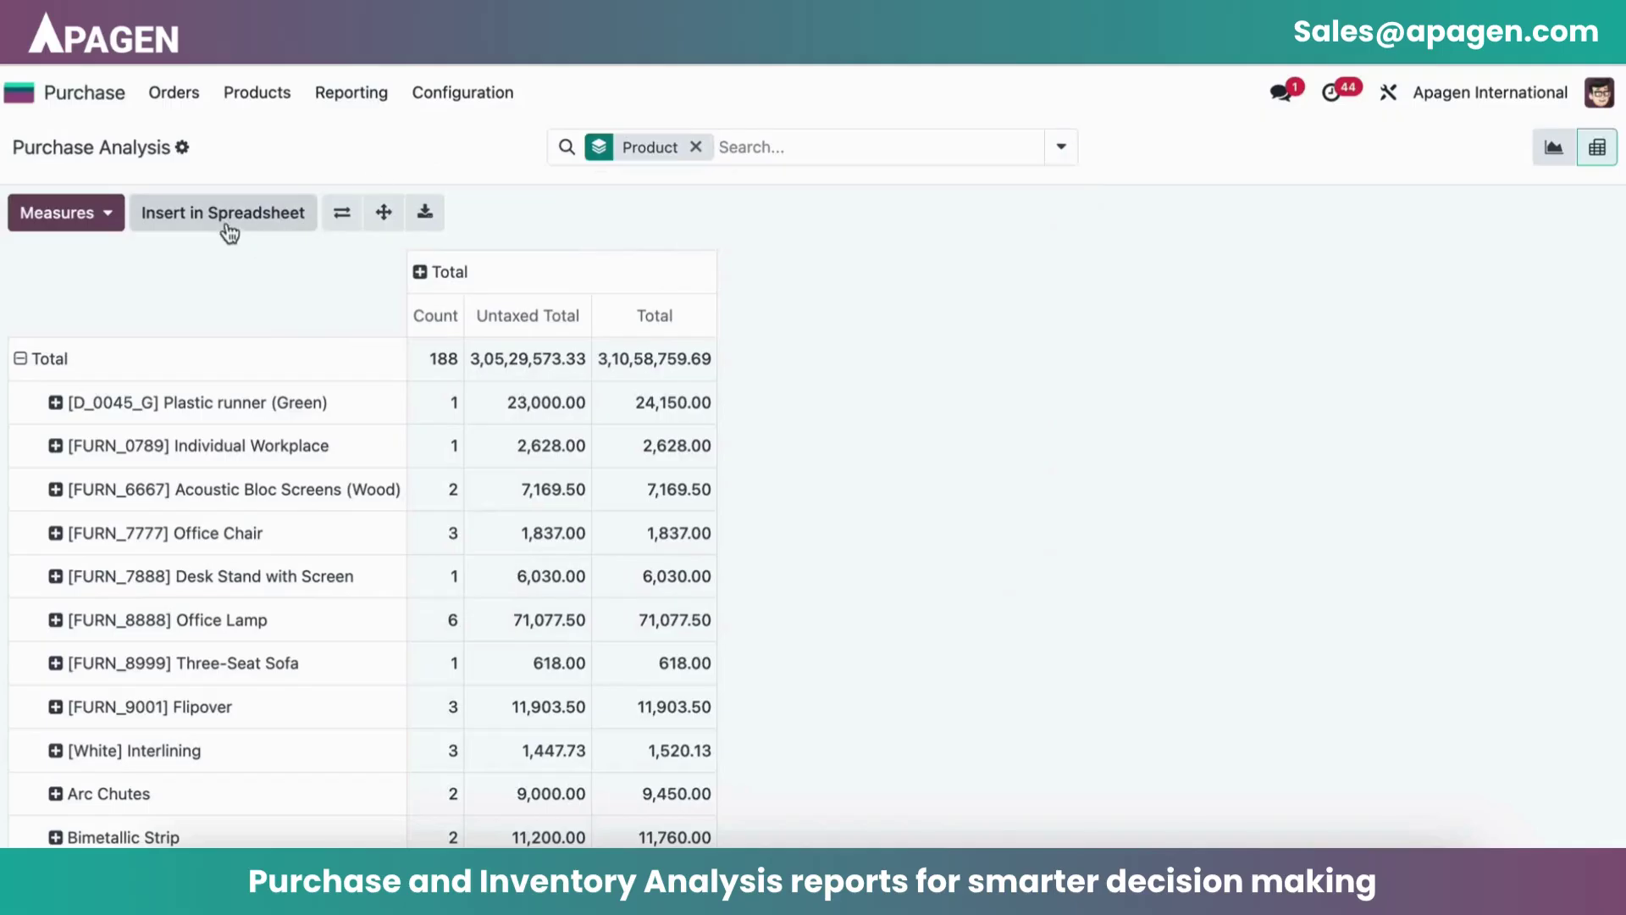
# - Add the Qty Ordered measure to the pivot table and remove the Total and Untaxed Total measures
pyautogui.click(95, 215)
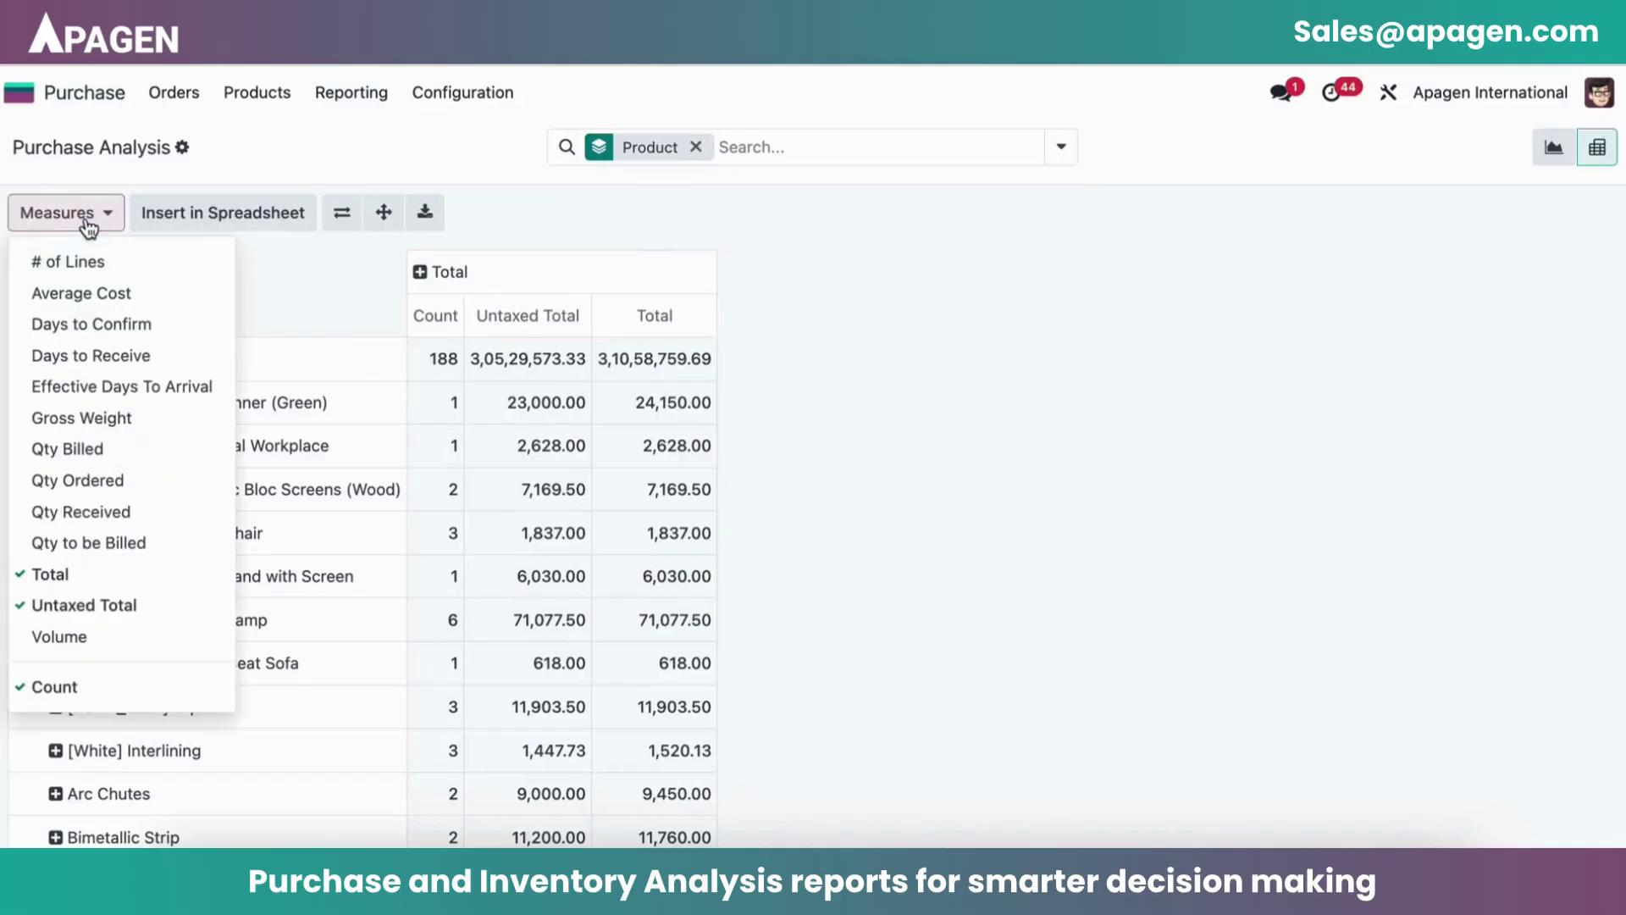
pyautogui.click(109, 479)
pyautogui.click(111, 577)
pyautogui.click(113, 603)
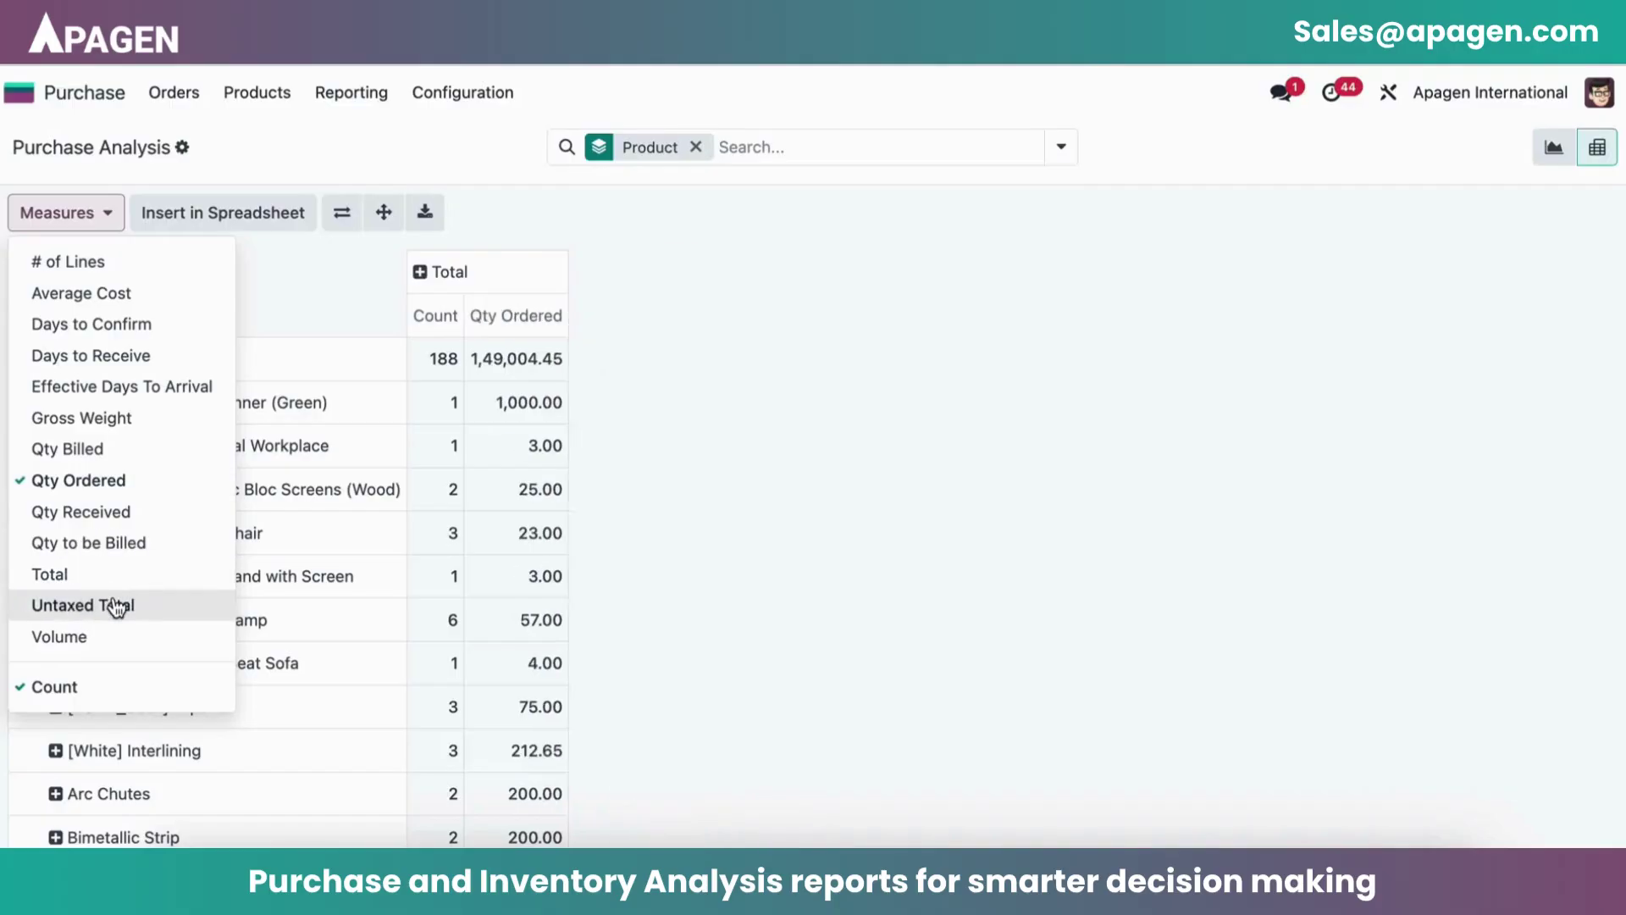
# - Add the measures Qty Received, Qty Billed, Average Cost and Effective Days To Arrival to the pivot table
pyautogui.click(114, 518)
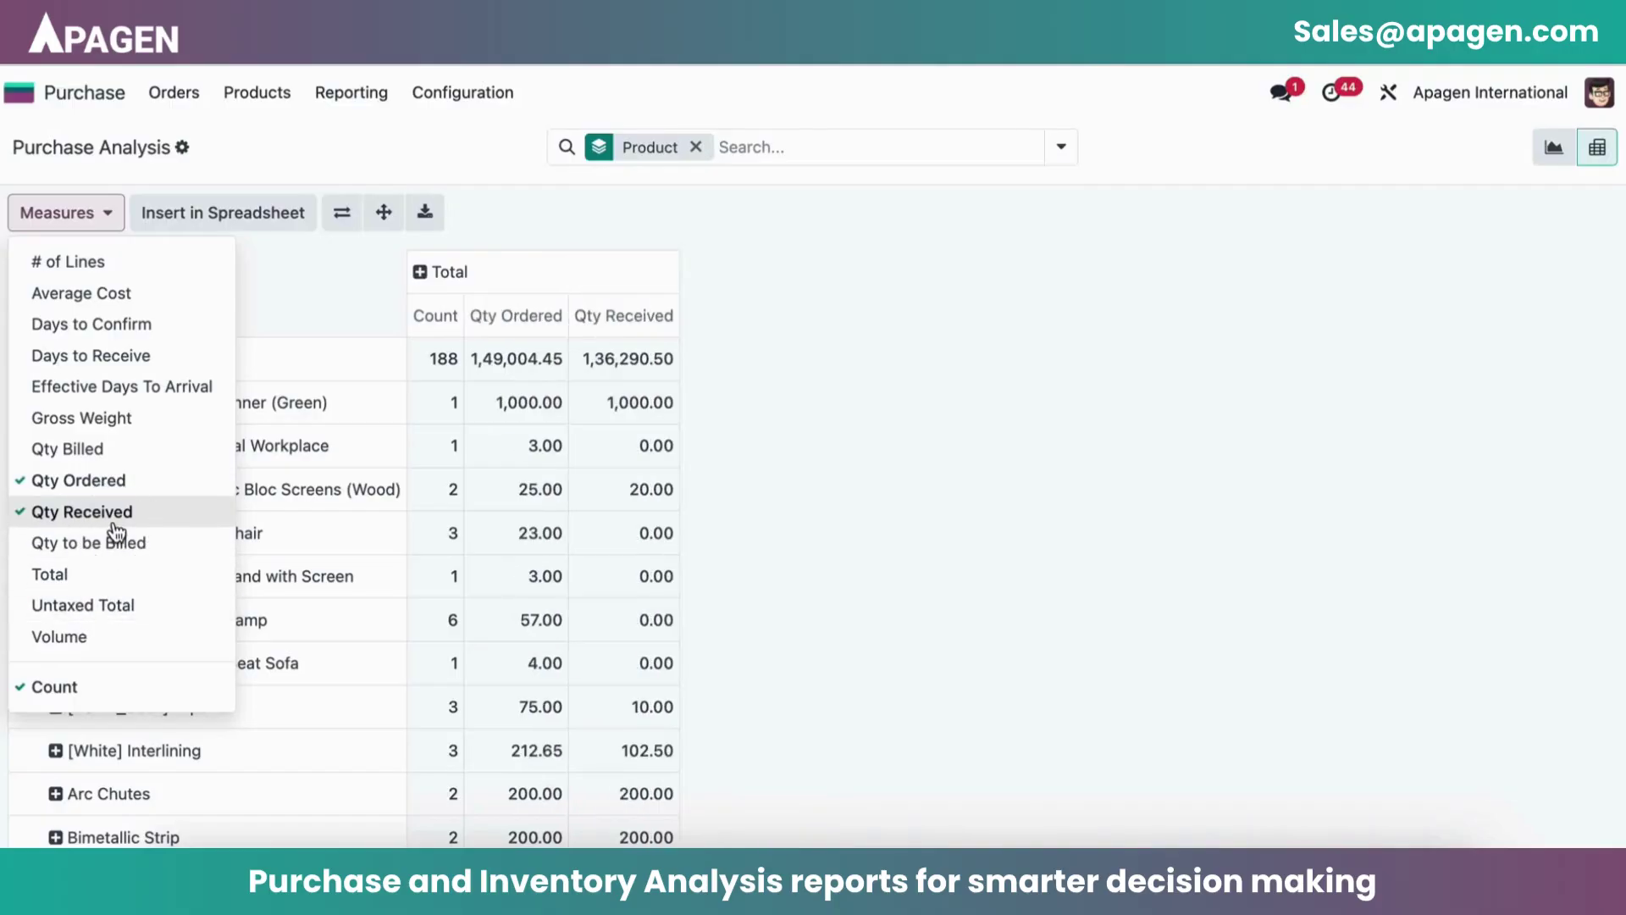
pyautogui.click(100, 462)
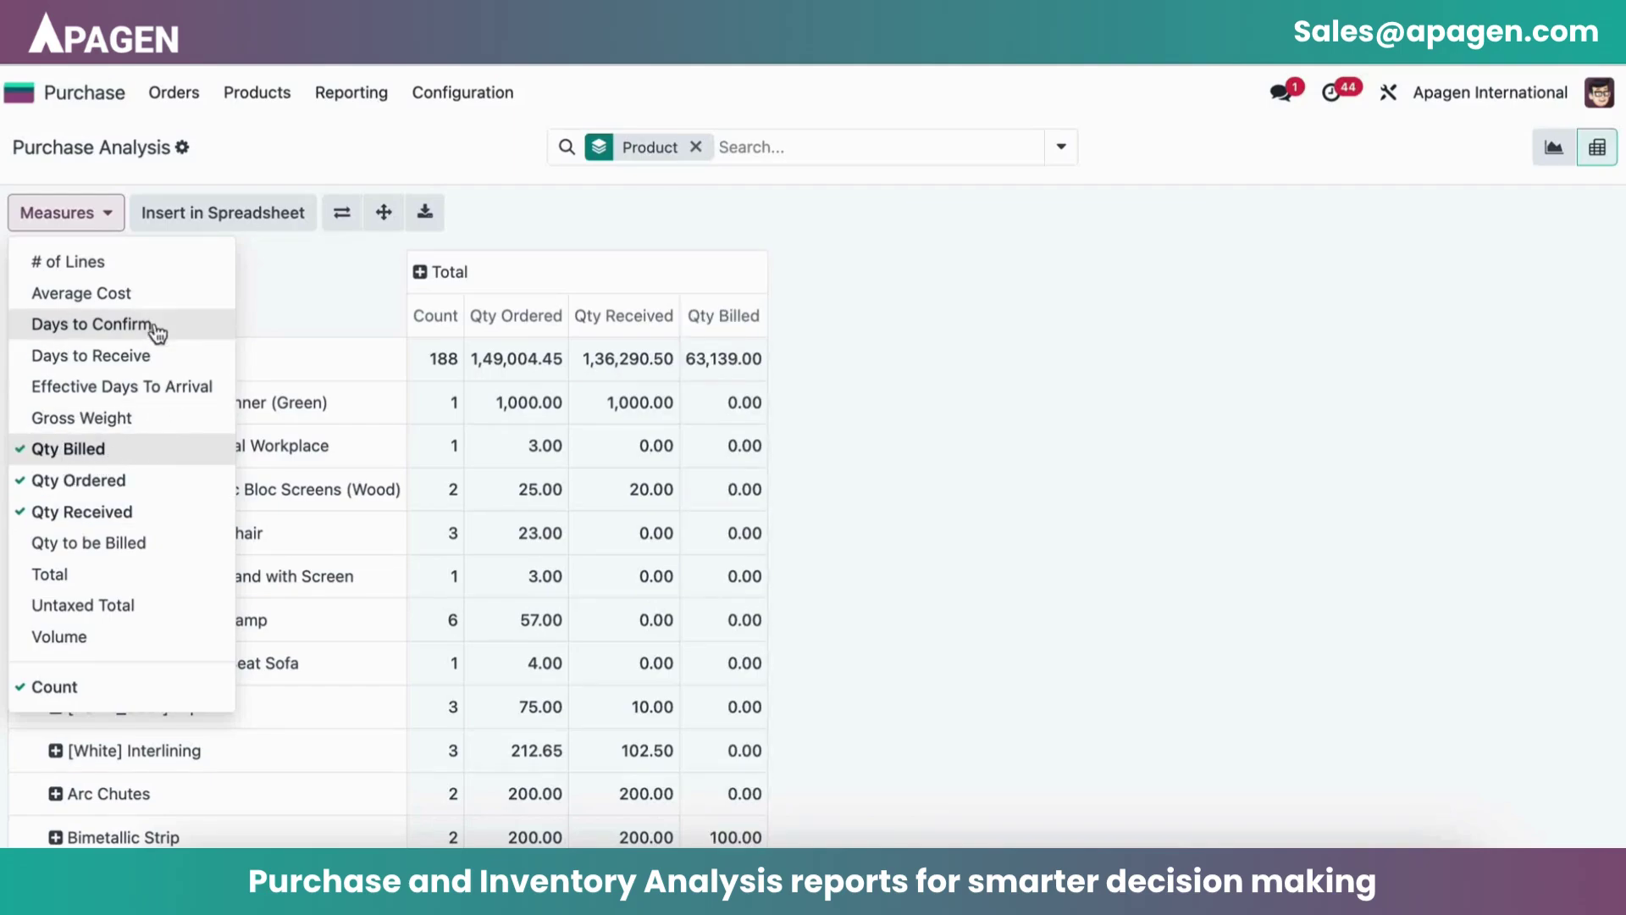
pyautogui.click(146, 298)
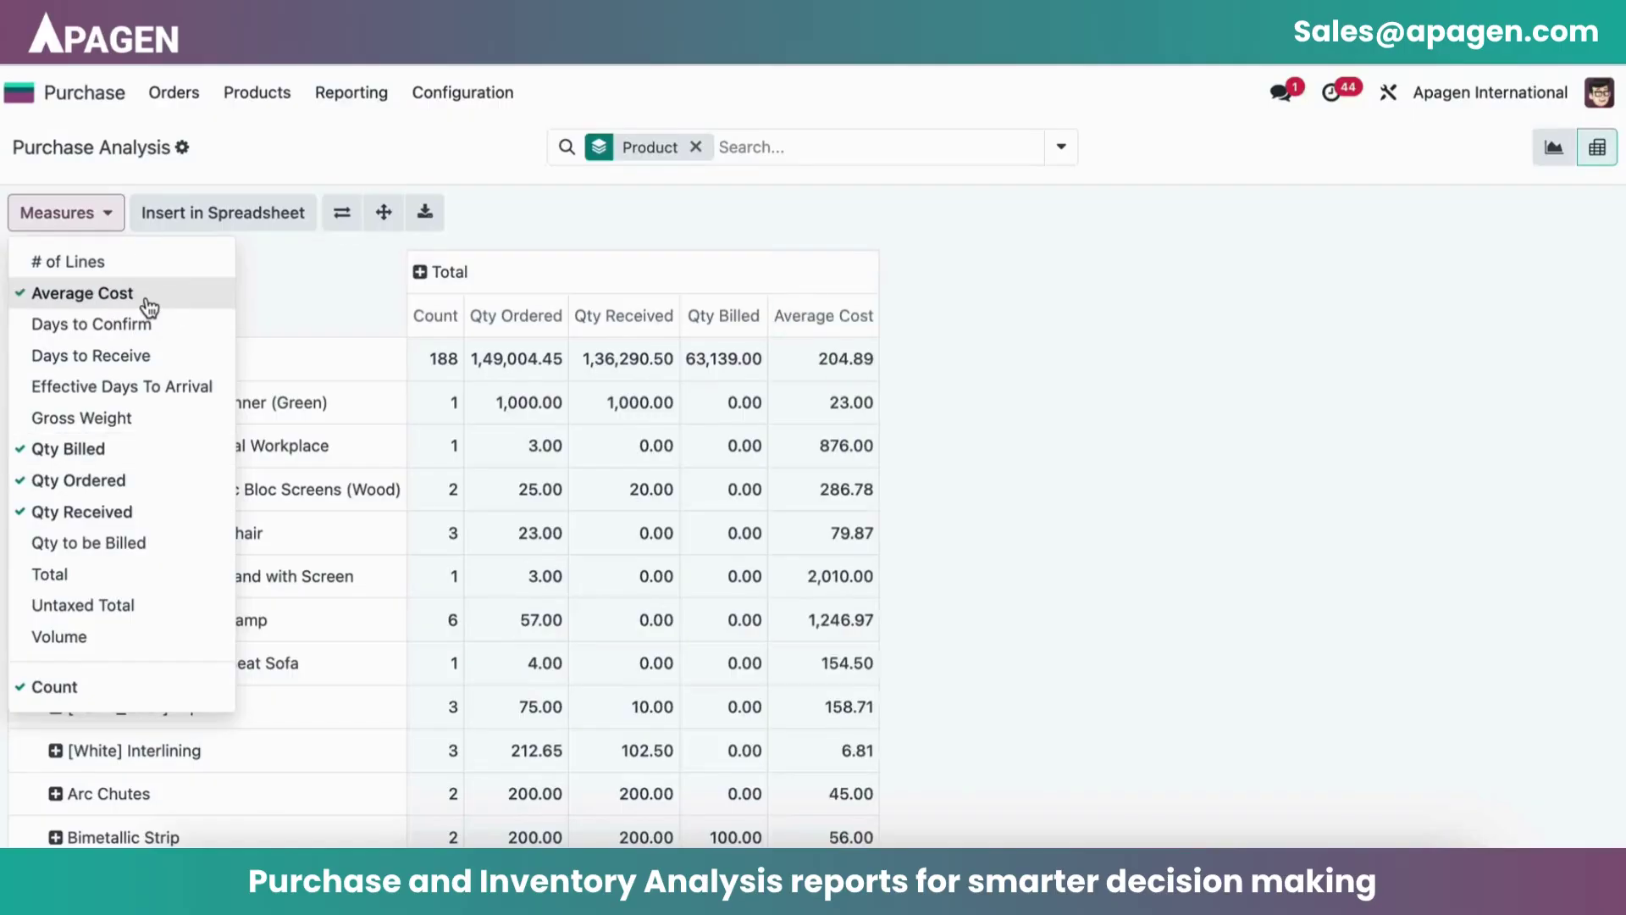
pyautogui.click(178, 390)
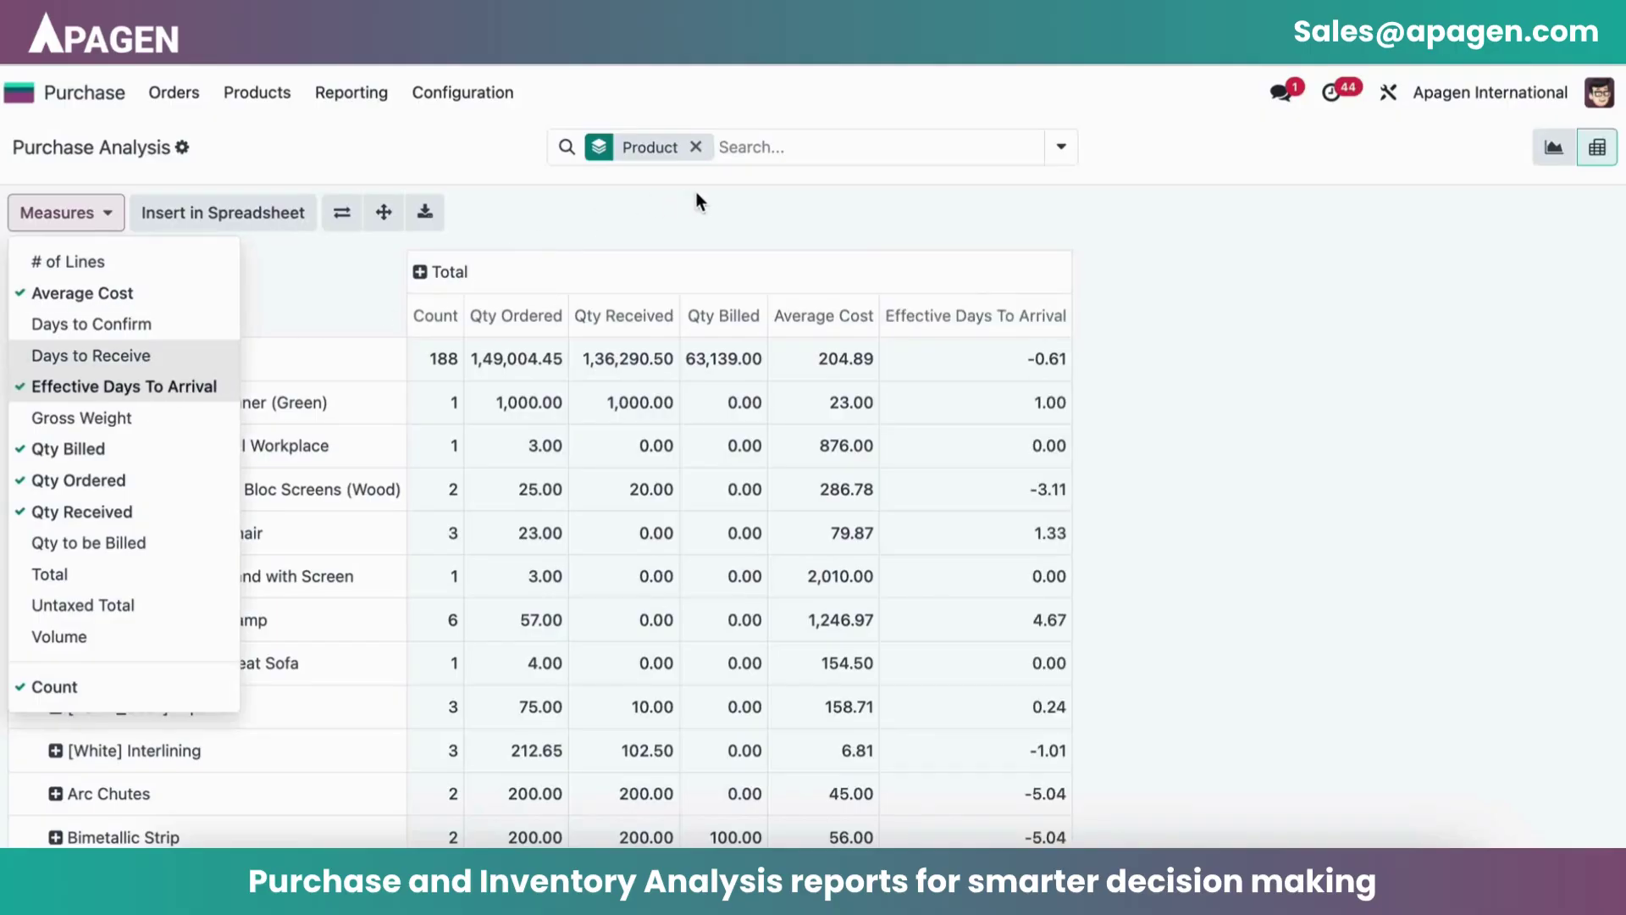
pyautogui.click(428, 158)
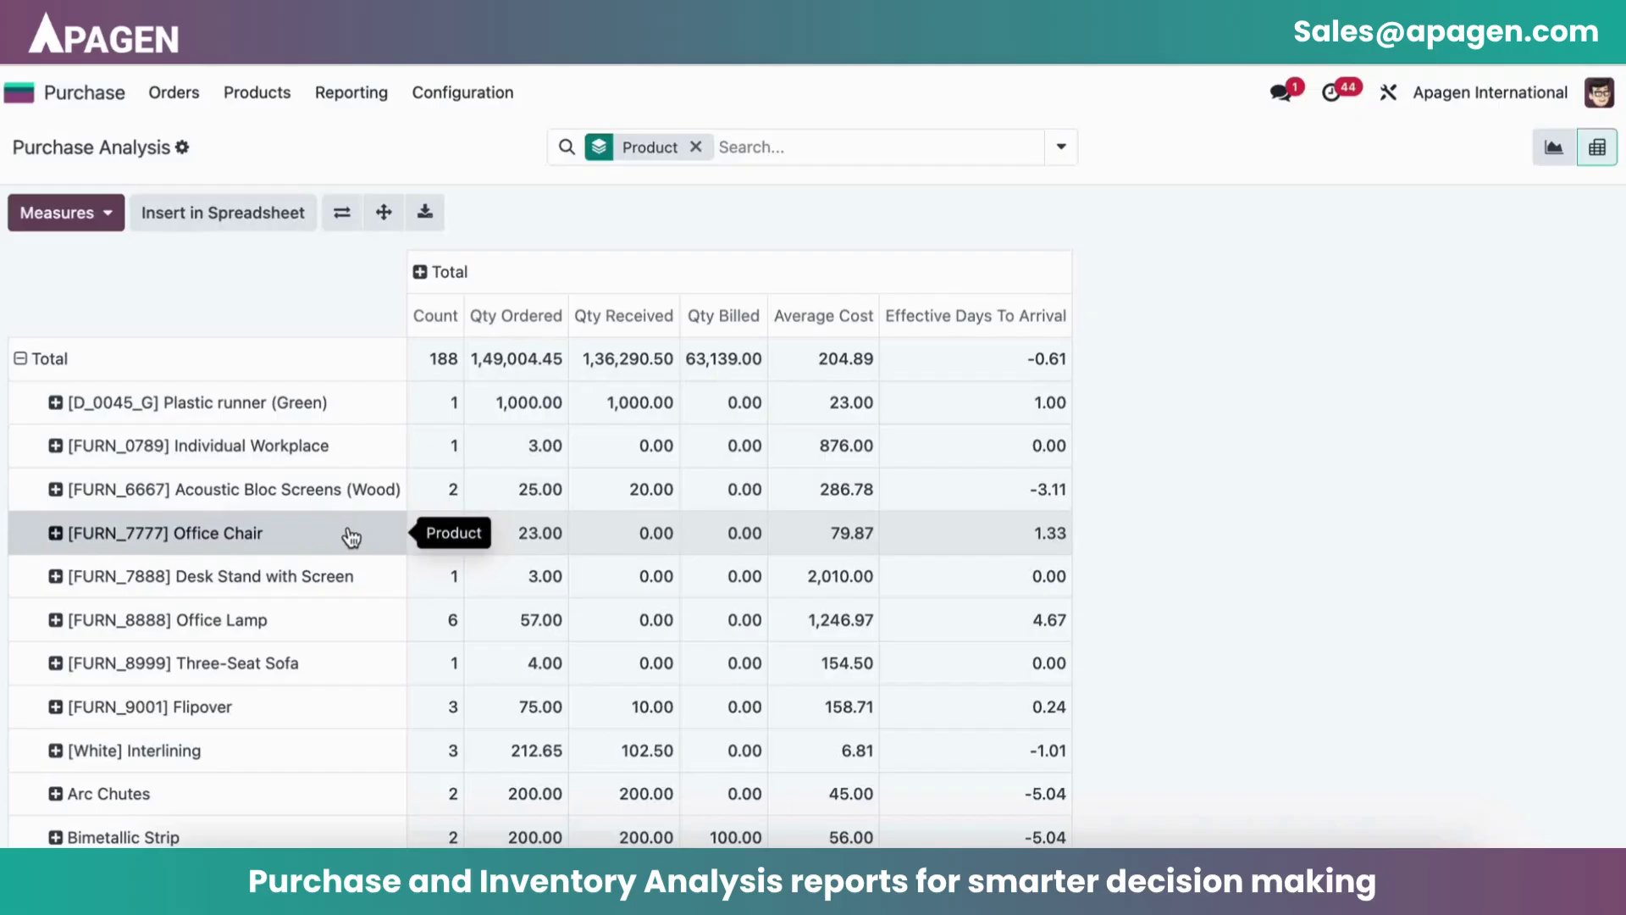
# - Examine each product's ordered, received and billed quantities, average cost and effective days to arrival in the pivot table
pyautogui.scroll(-2, 458, 618)
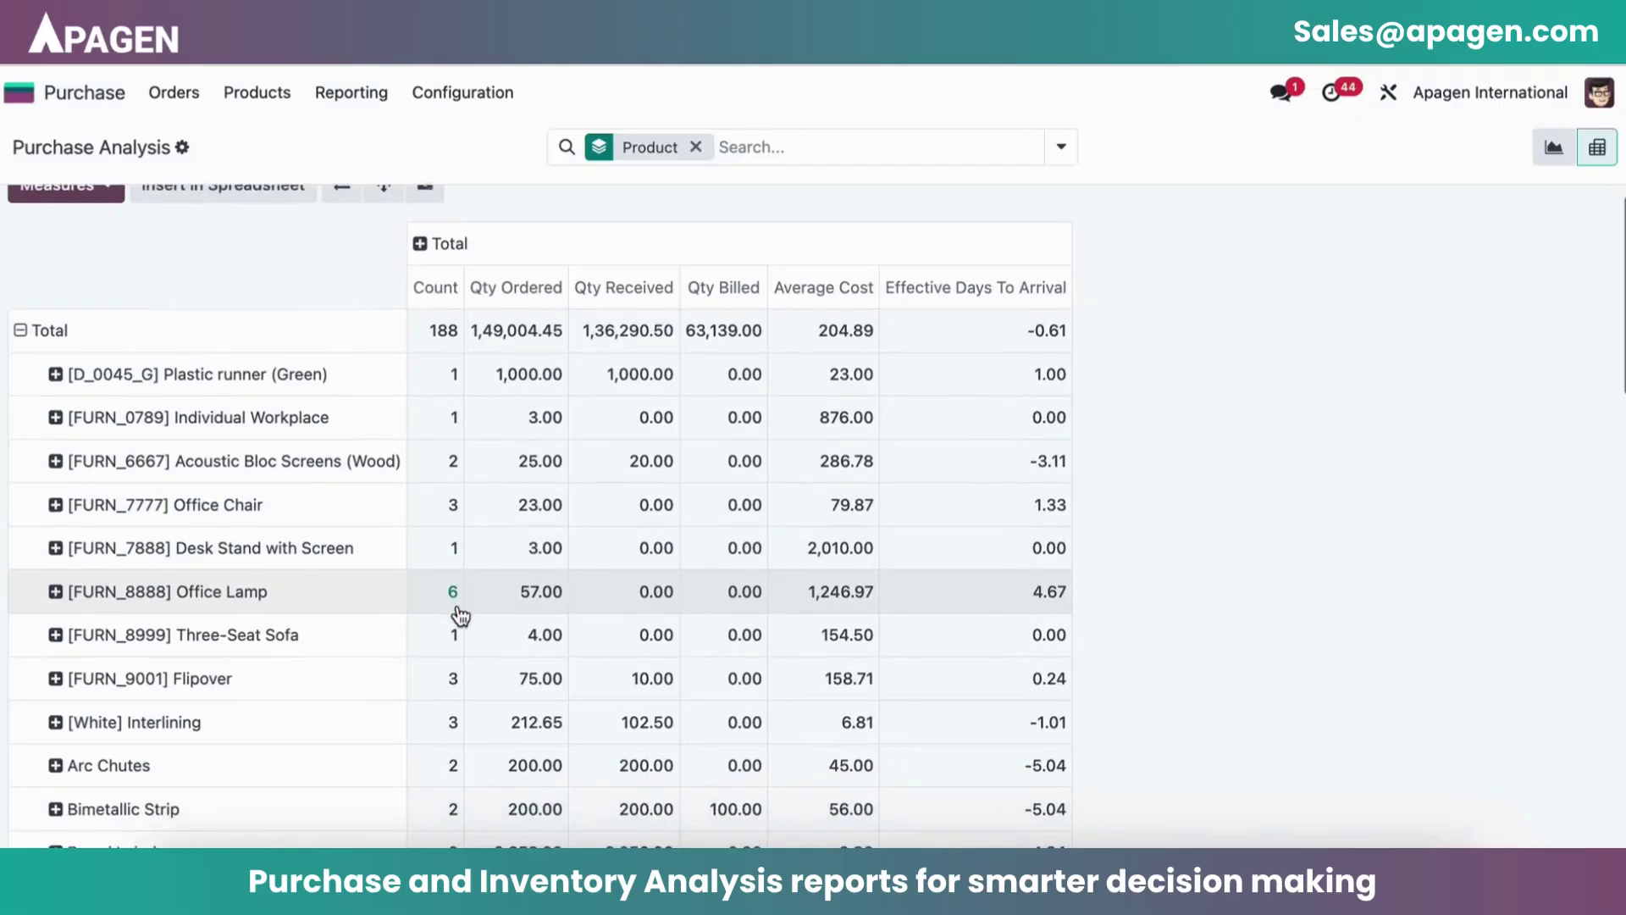
pyautogui.scroll(-3, 459, 611)
pyautogui.scroll(4, 519, 442)
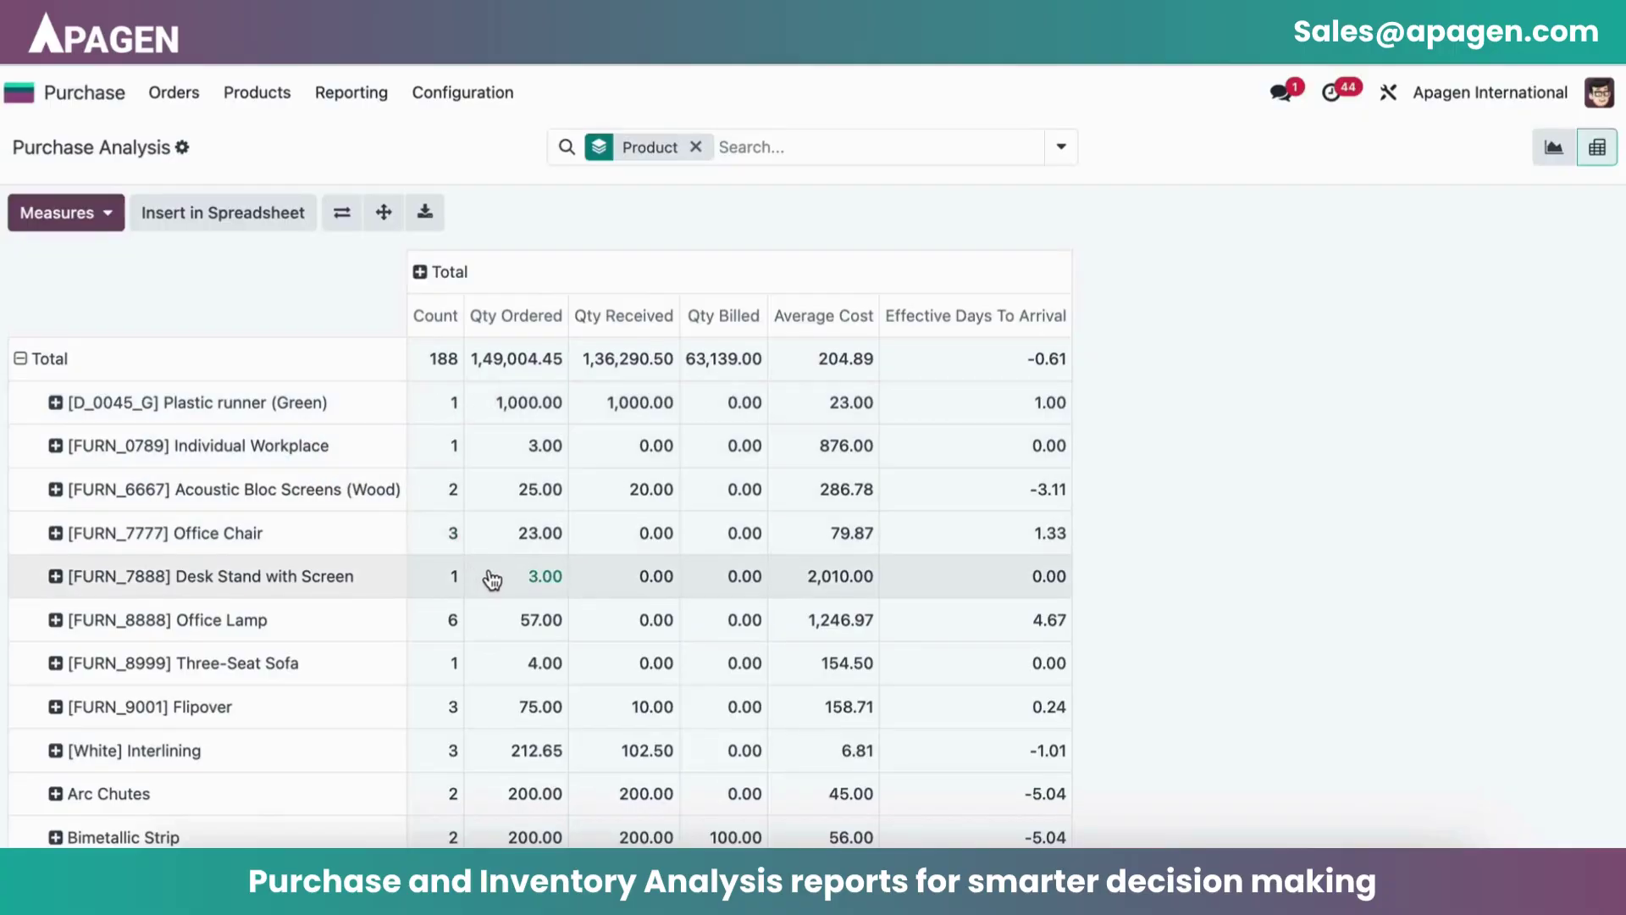
pyautogui.scroll(-1, 492, 580)
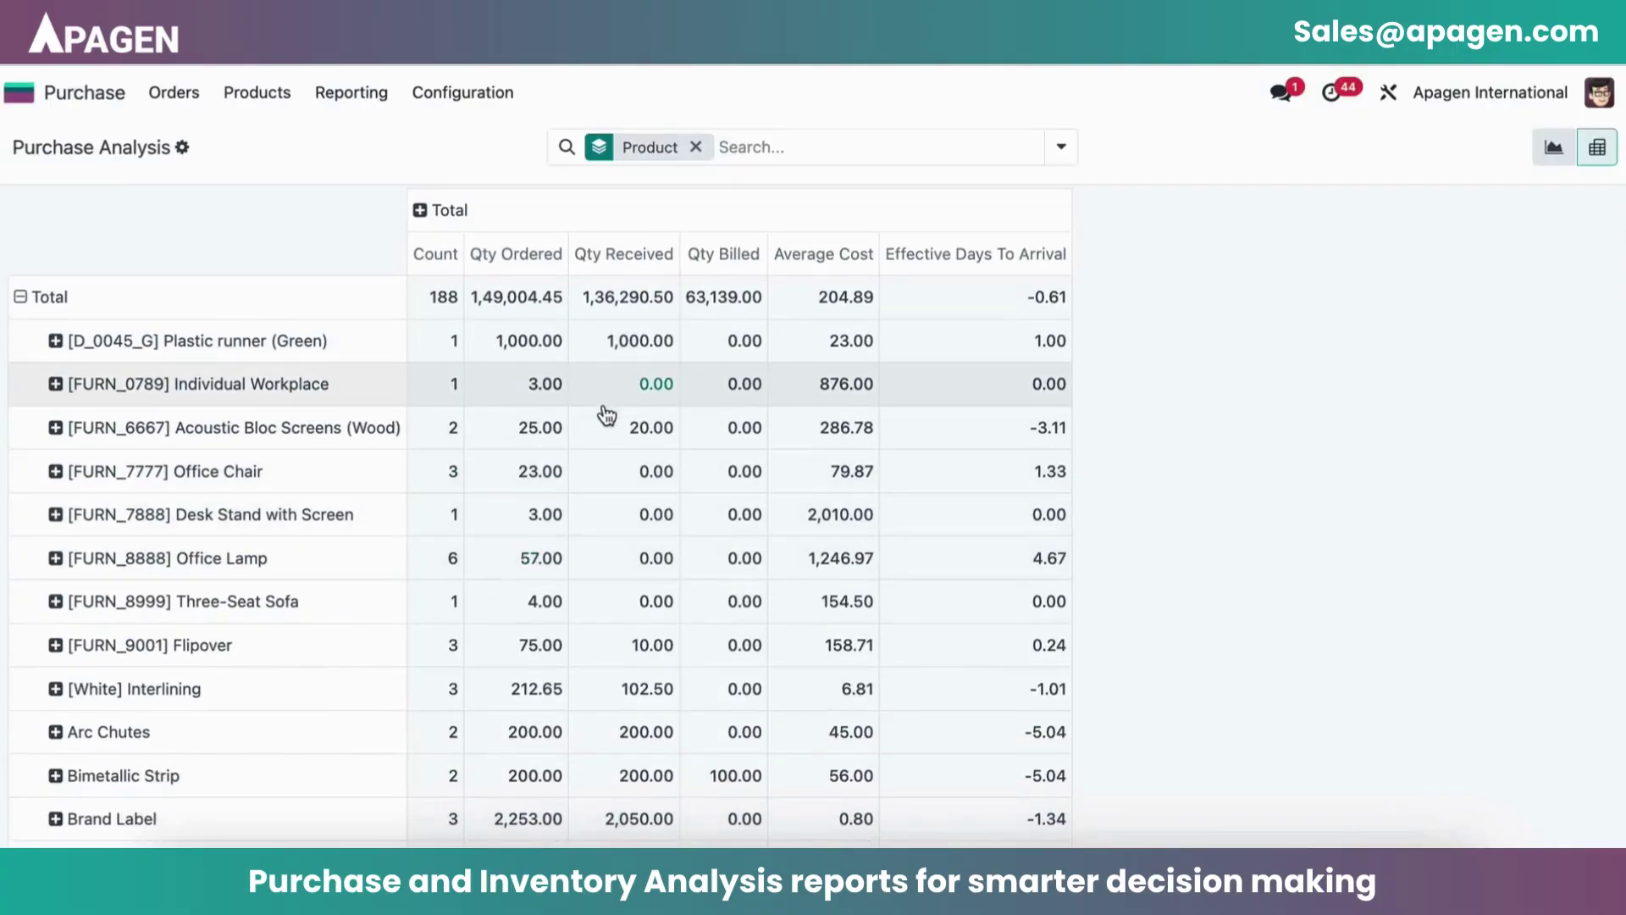
pyautogui.scroll(-4, 644, 576)
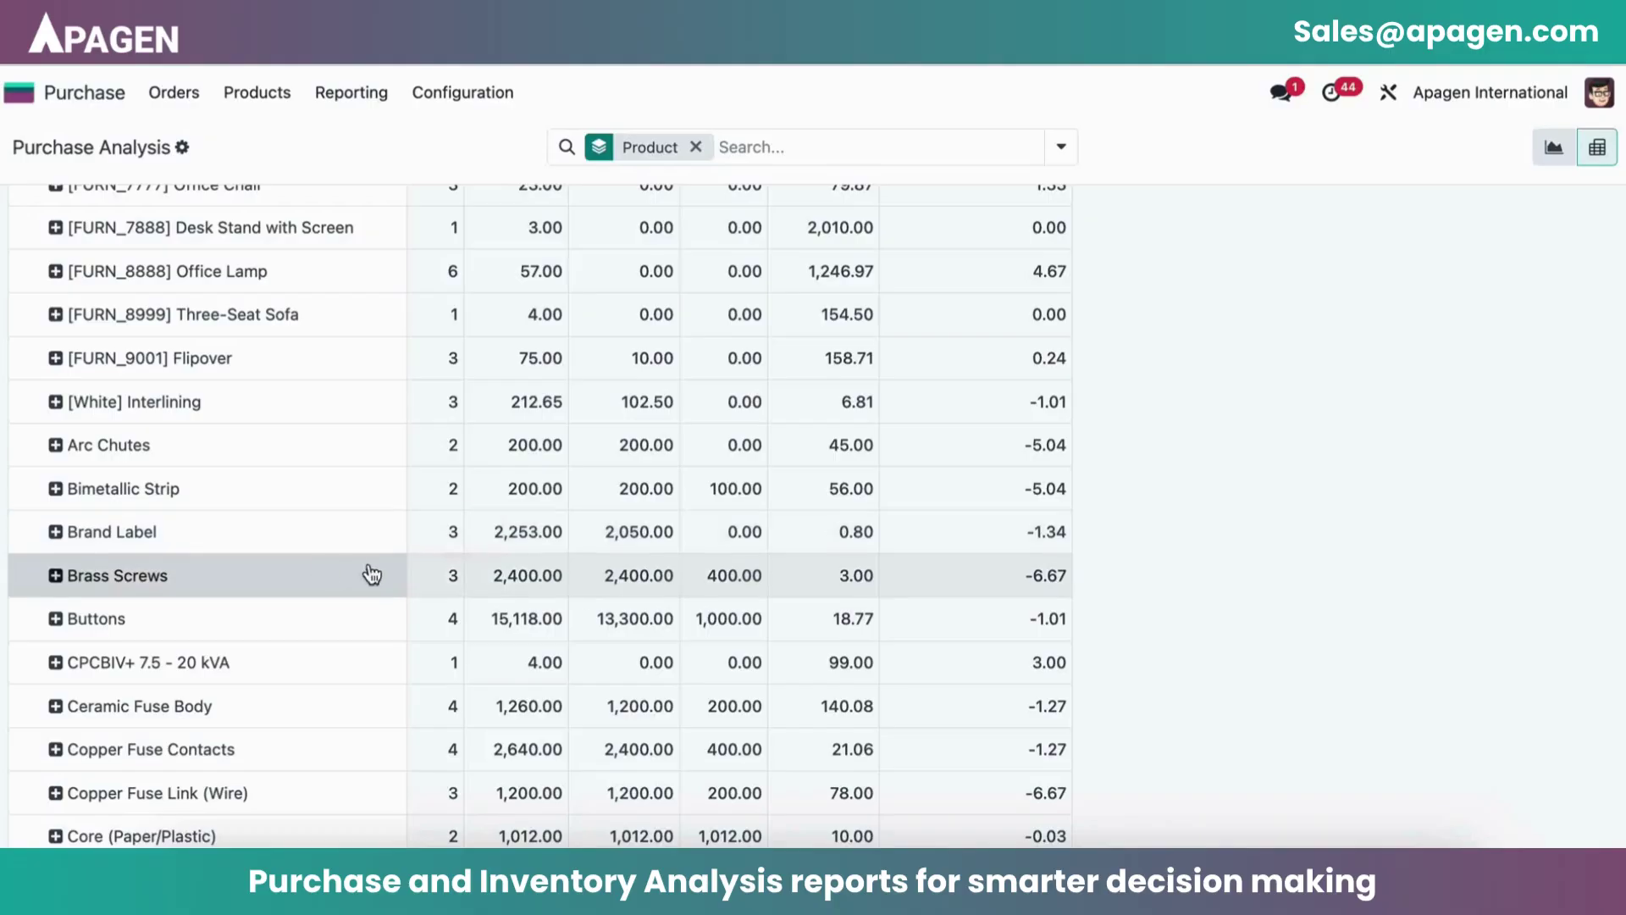
pyautogui.scroll(-1, 502, 557)
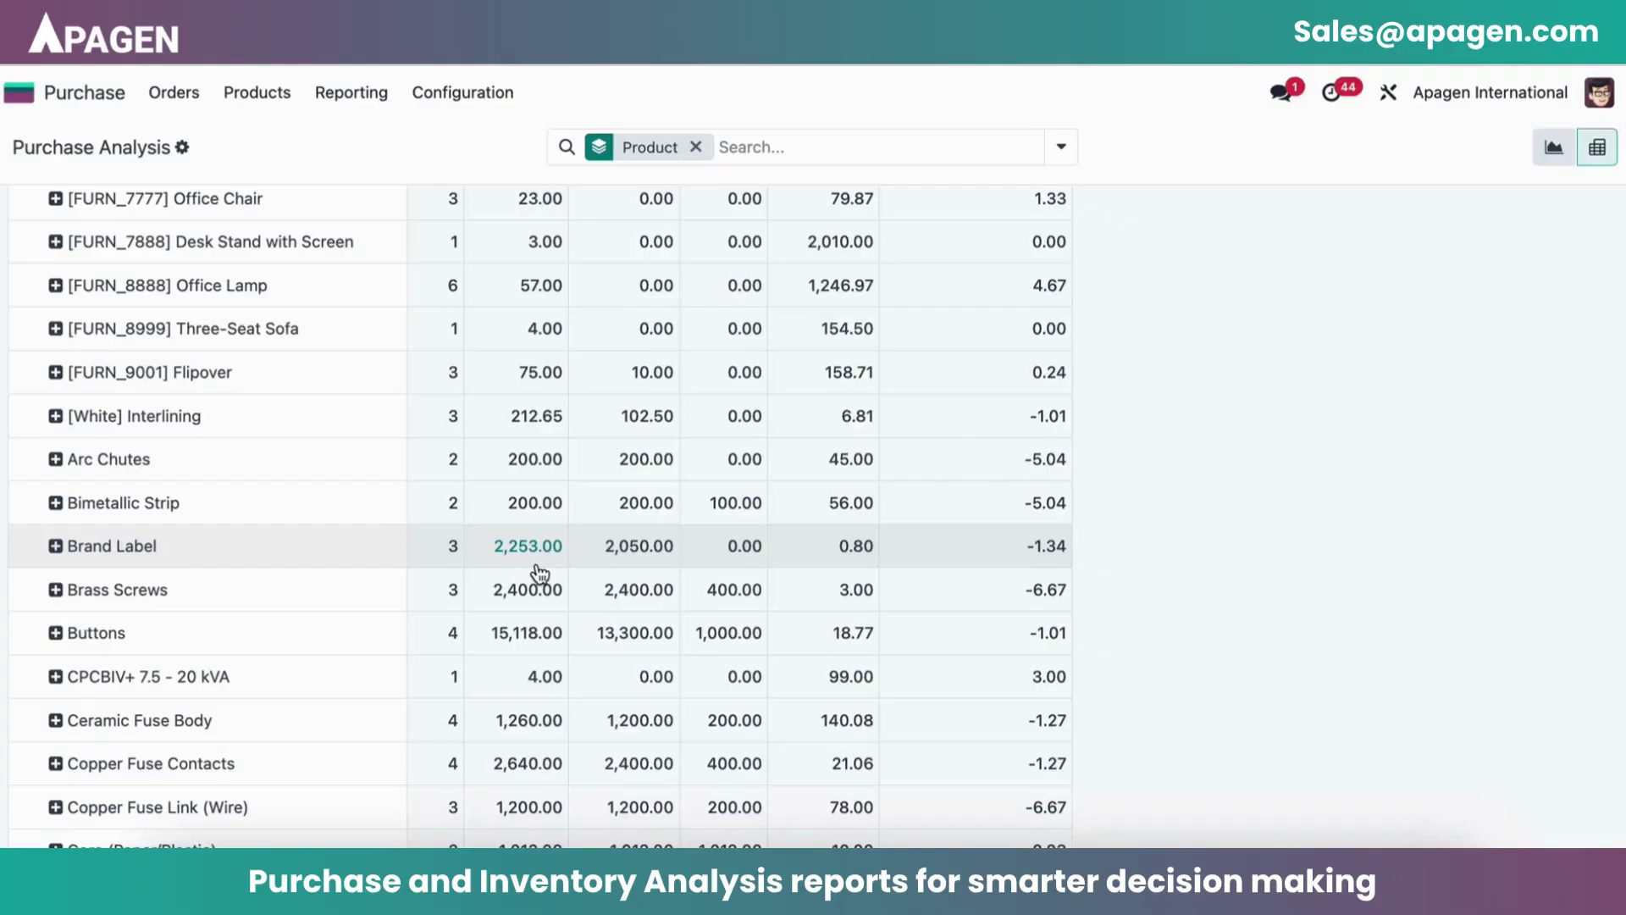
pyautogui.scroll(5, 621, 570)
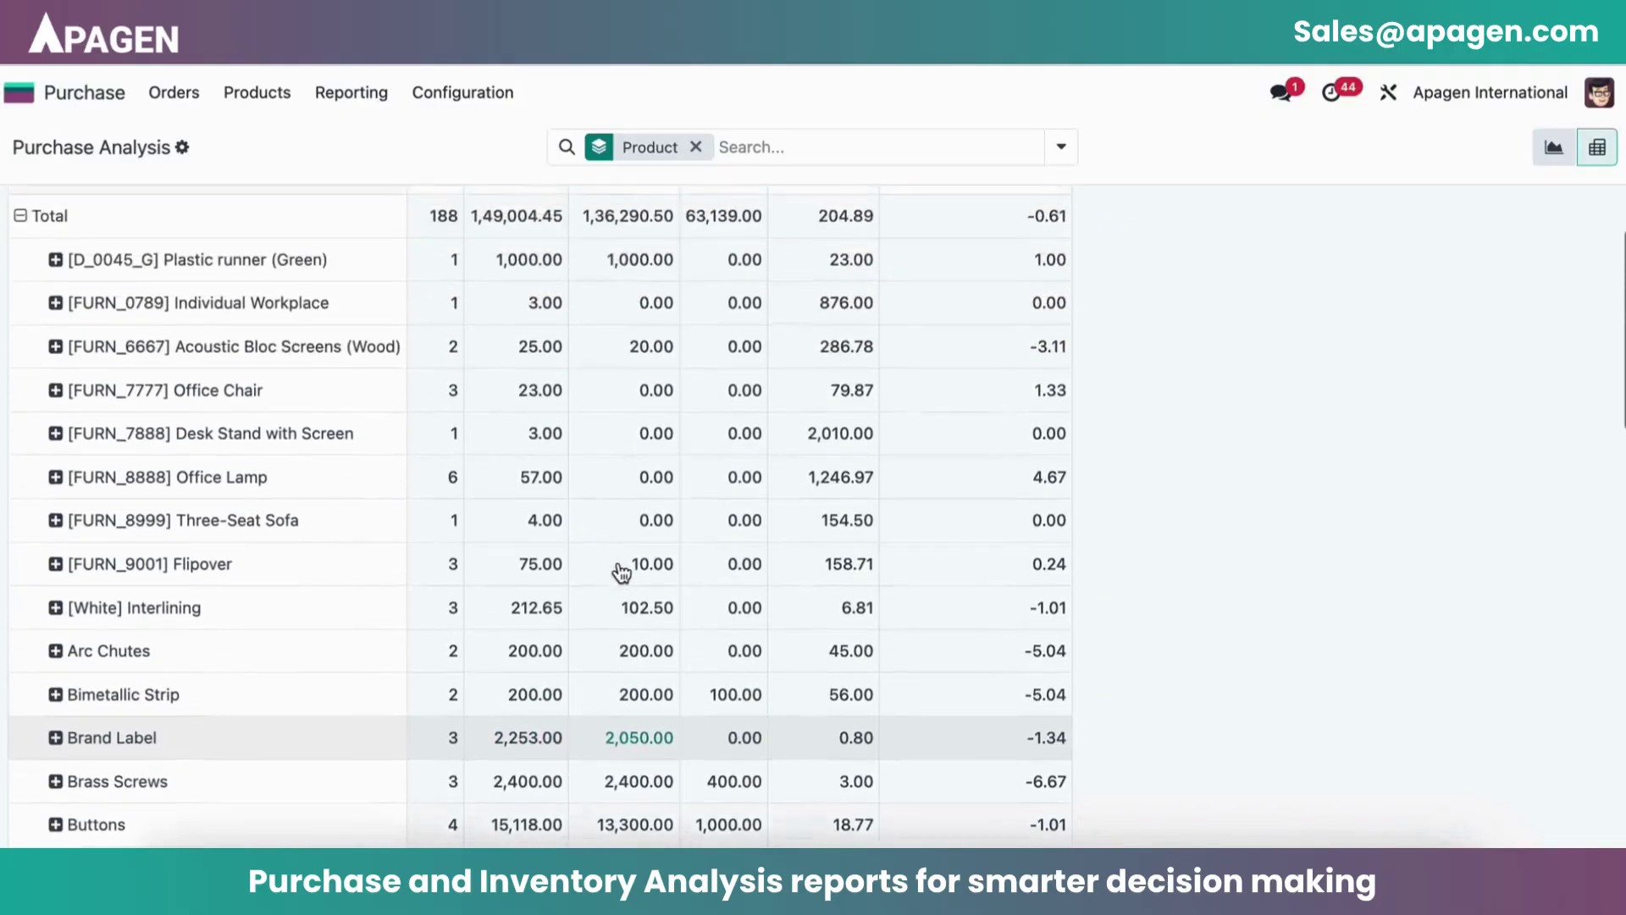
pyautogui.scroll(-5, 621, 570)
pyautogui.scroll(-2, 621, 570)
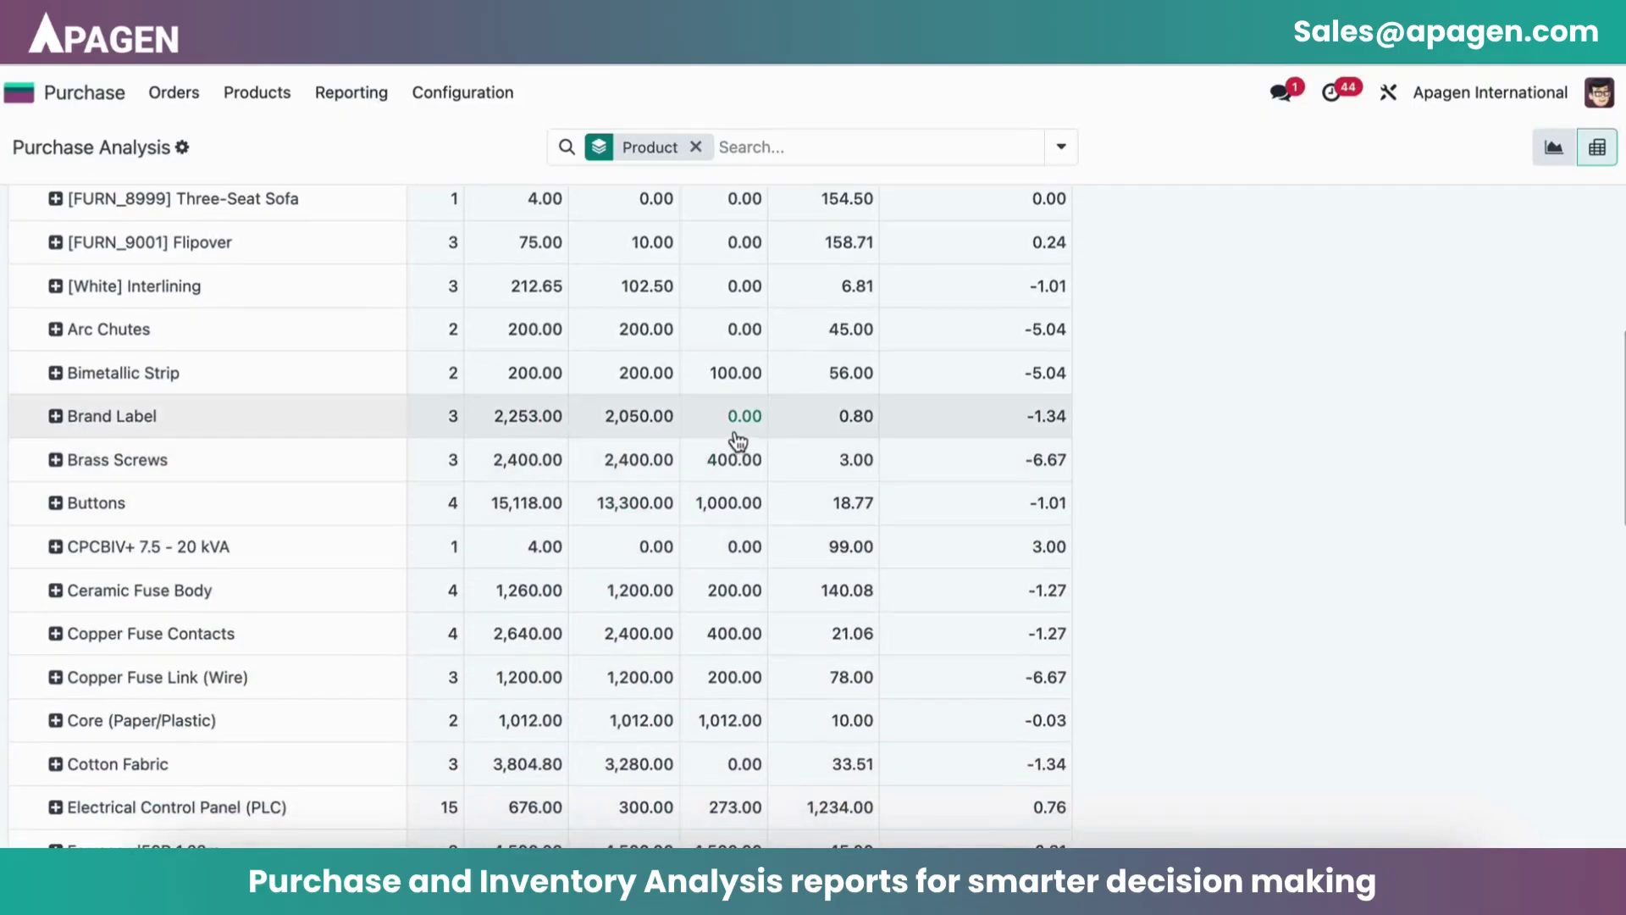
pyautogui.scroll(3, 737, 440)
pyautogui.scroll(5, 737, 441)
pyautogui.scroll(-10, 737, 440)
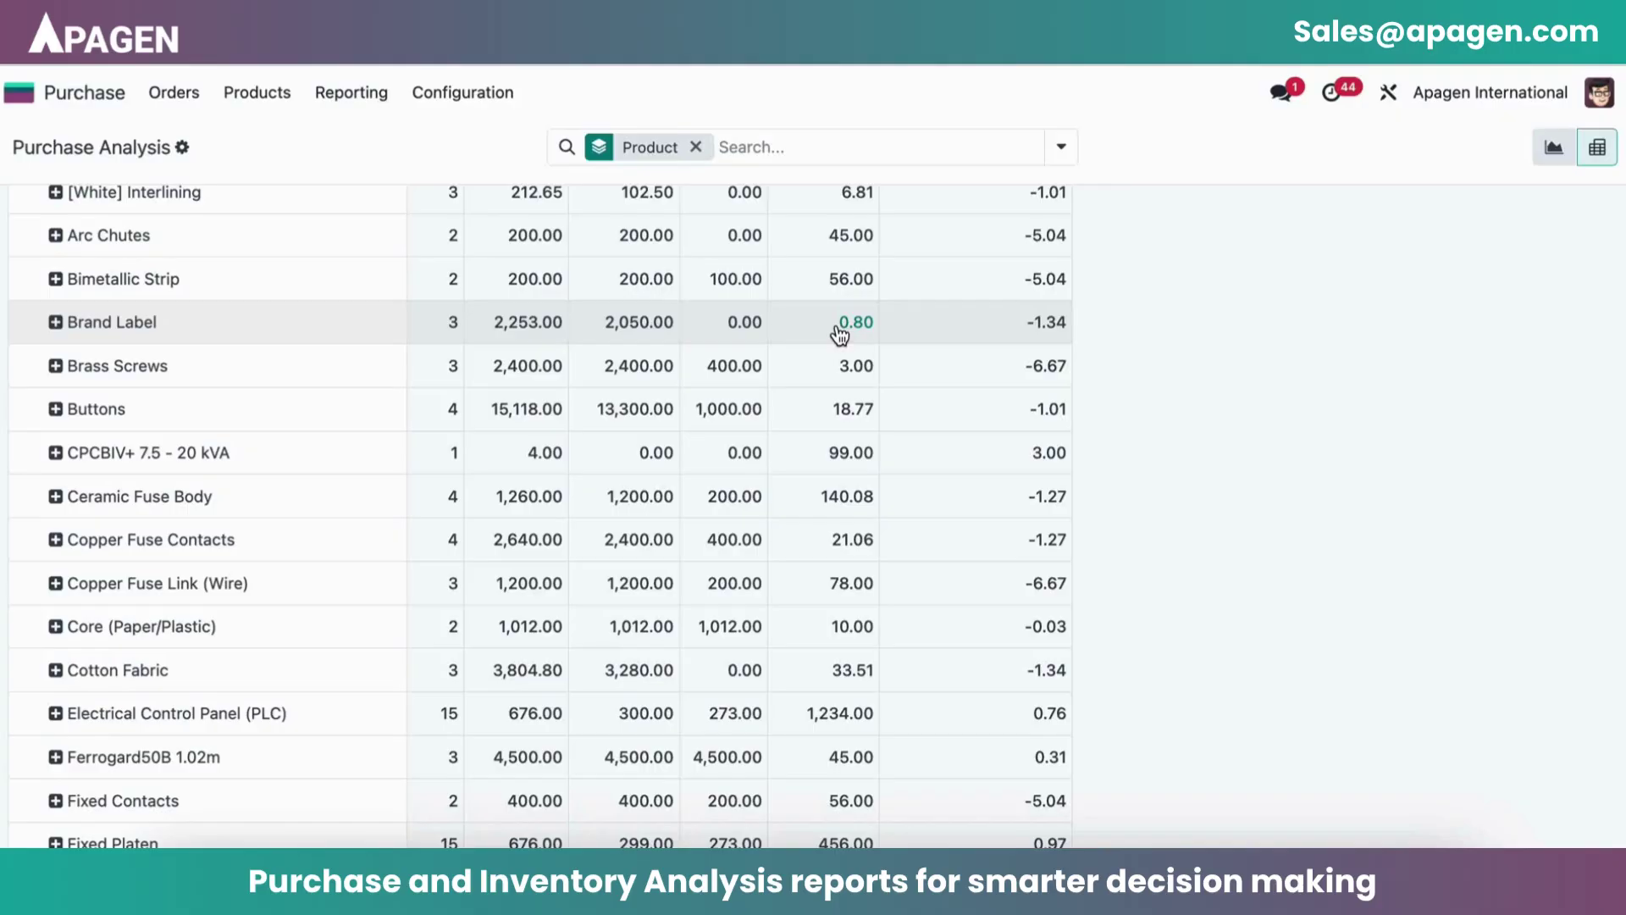
pyautogui.scroll(-3, 831, 475)
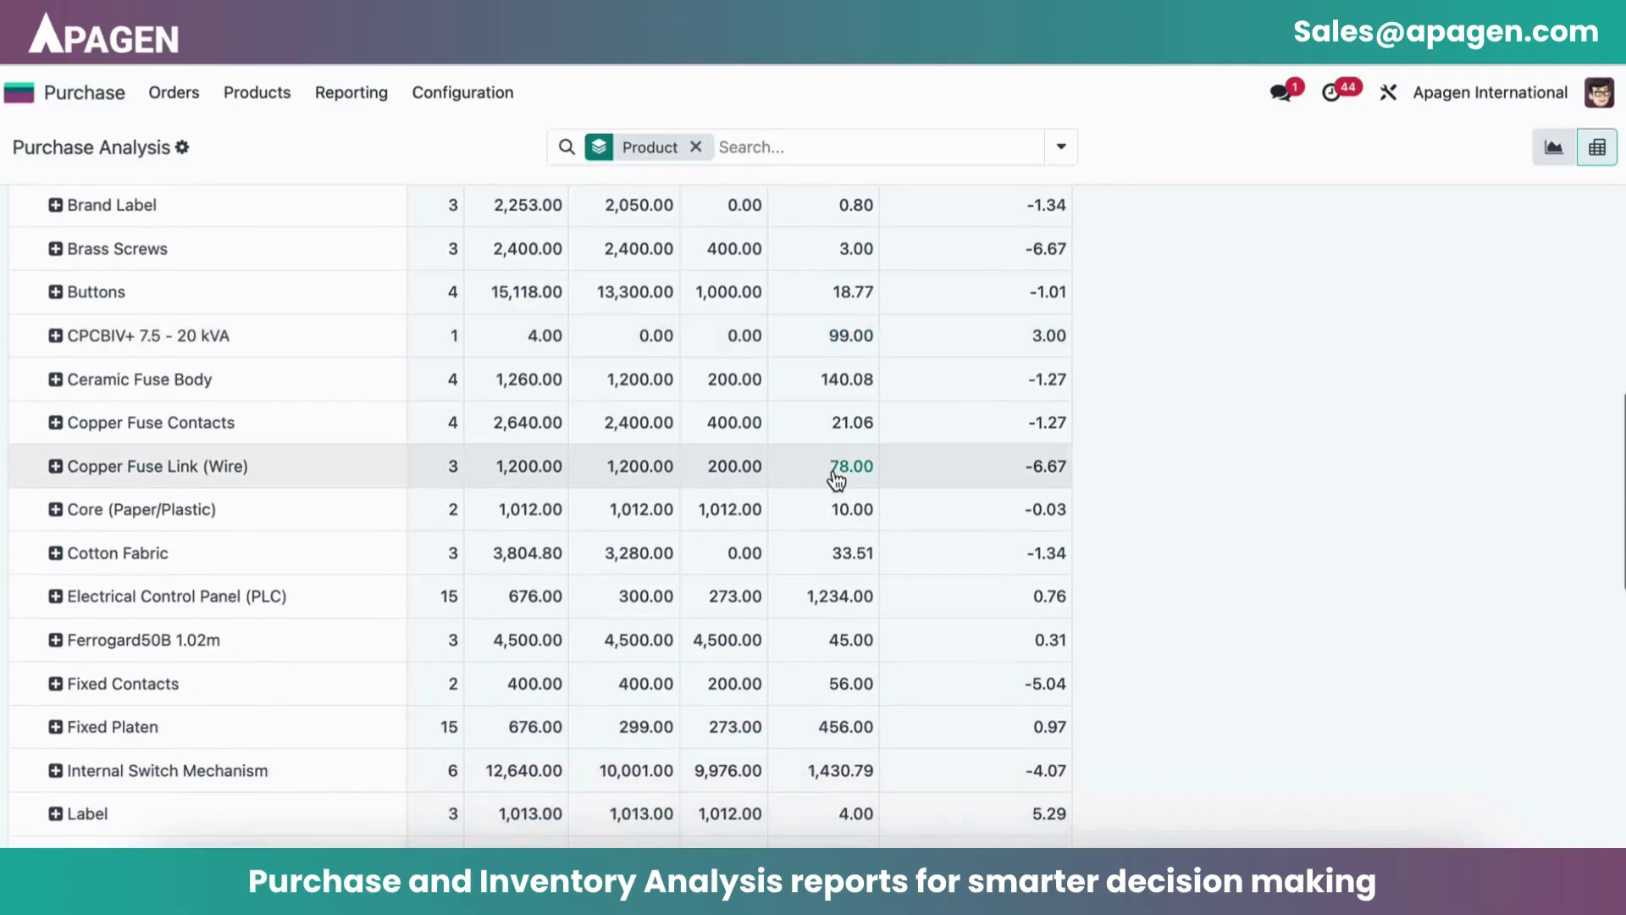
pyautogui.scroll(5, 724, 593)
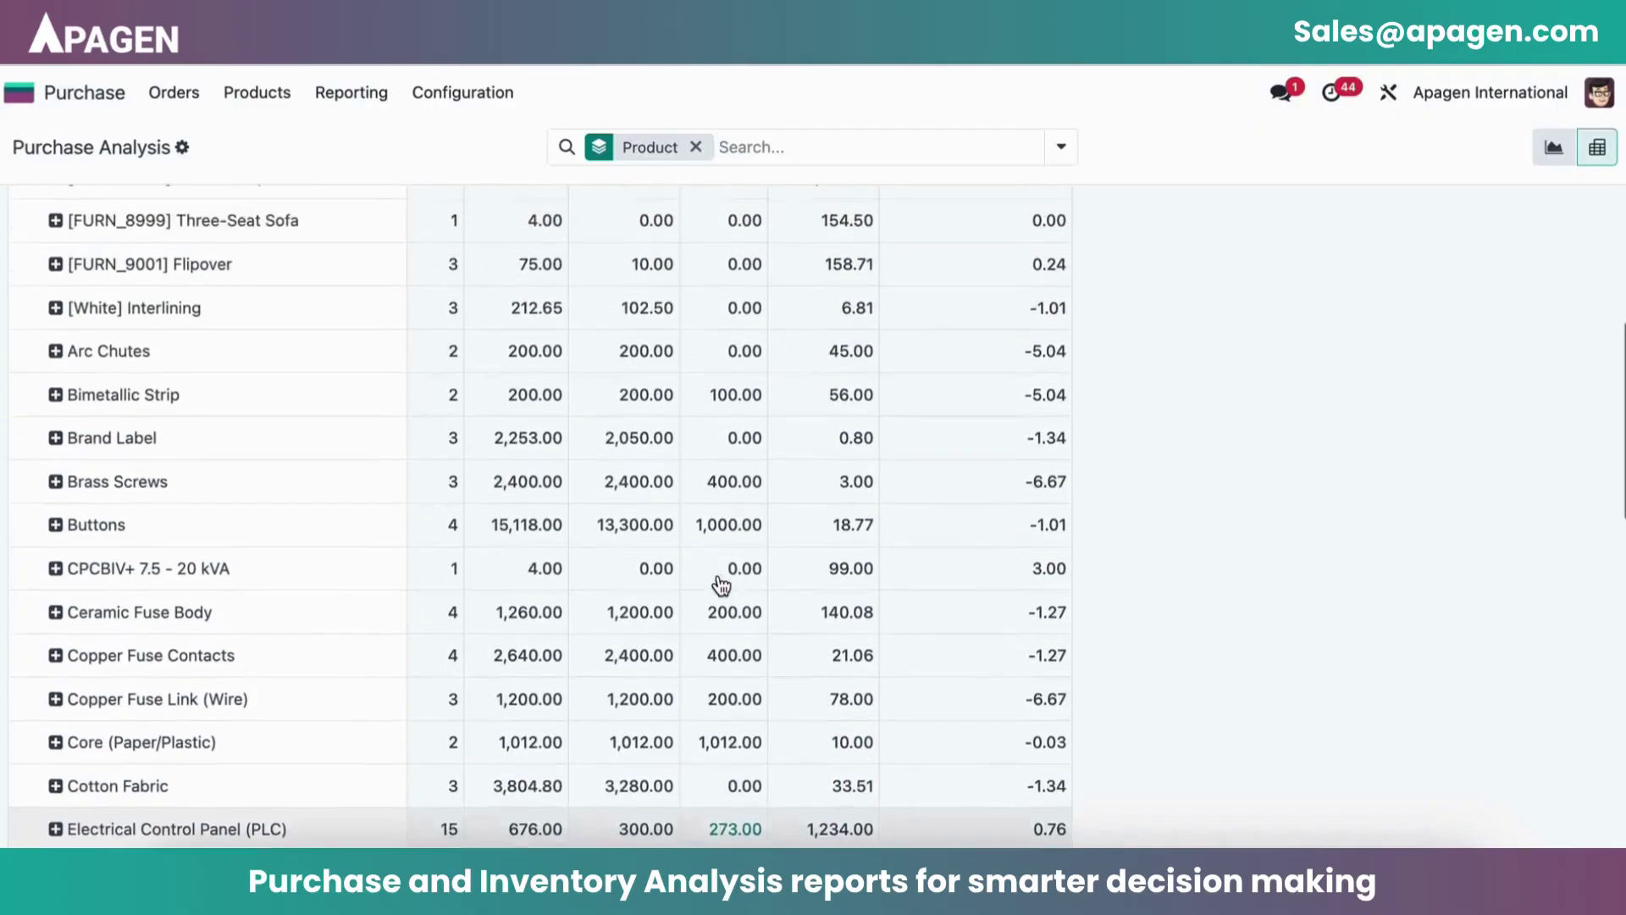
pyautogui.scroll(2, 721, 586)
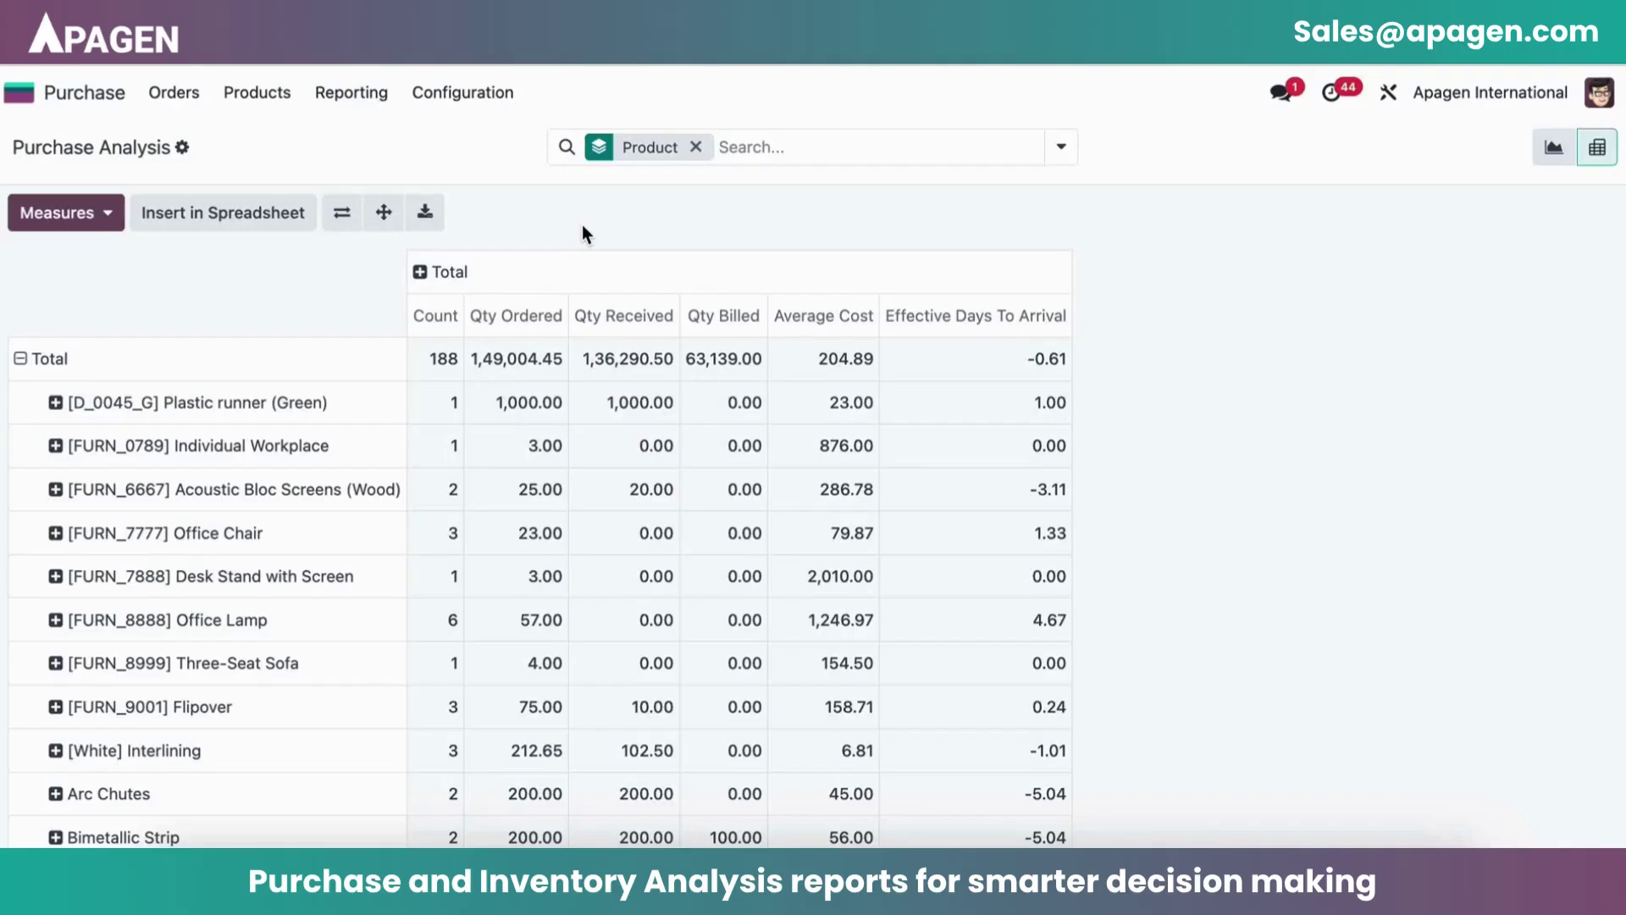
# - Review the spreadsheets and dashboards available for inserting the pivot, and leave without inserting it
pyautogui.click(238, 222)
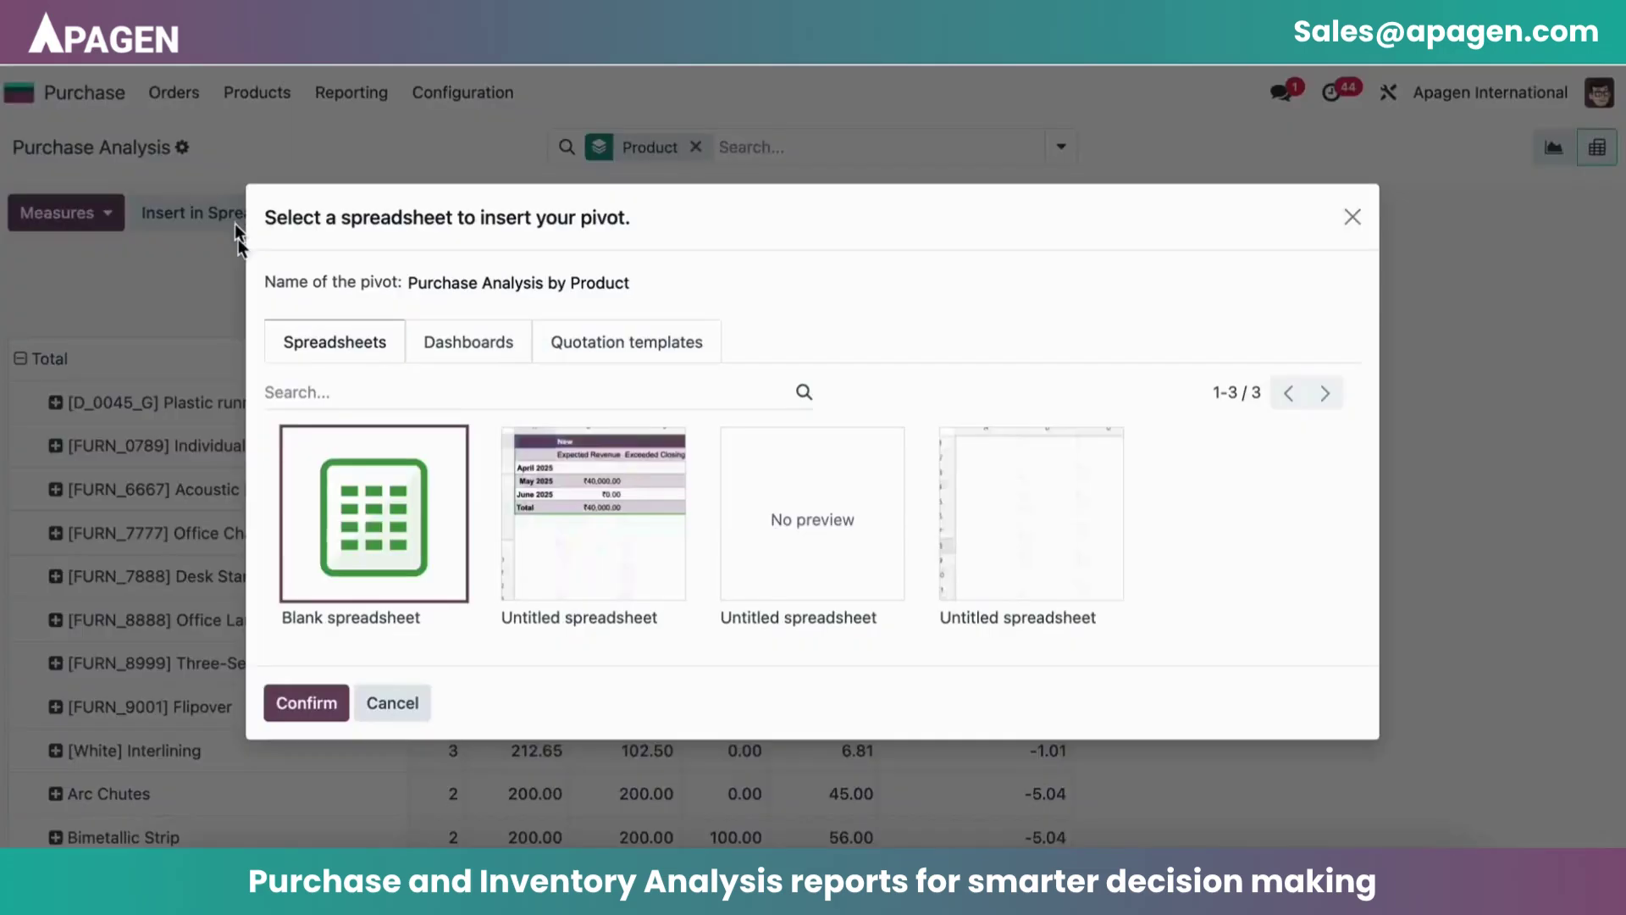
pyautogui.click(481, 348)
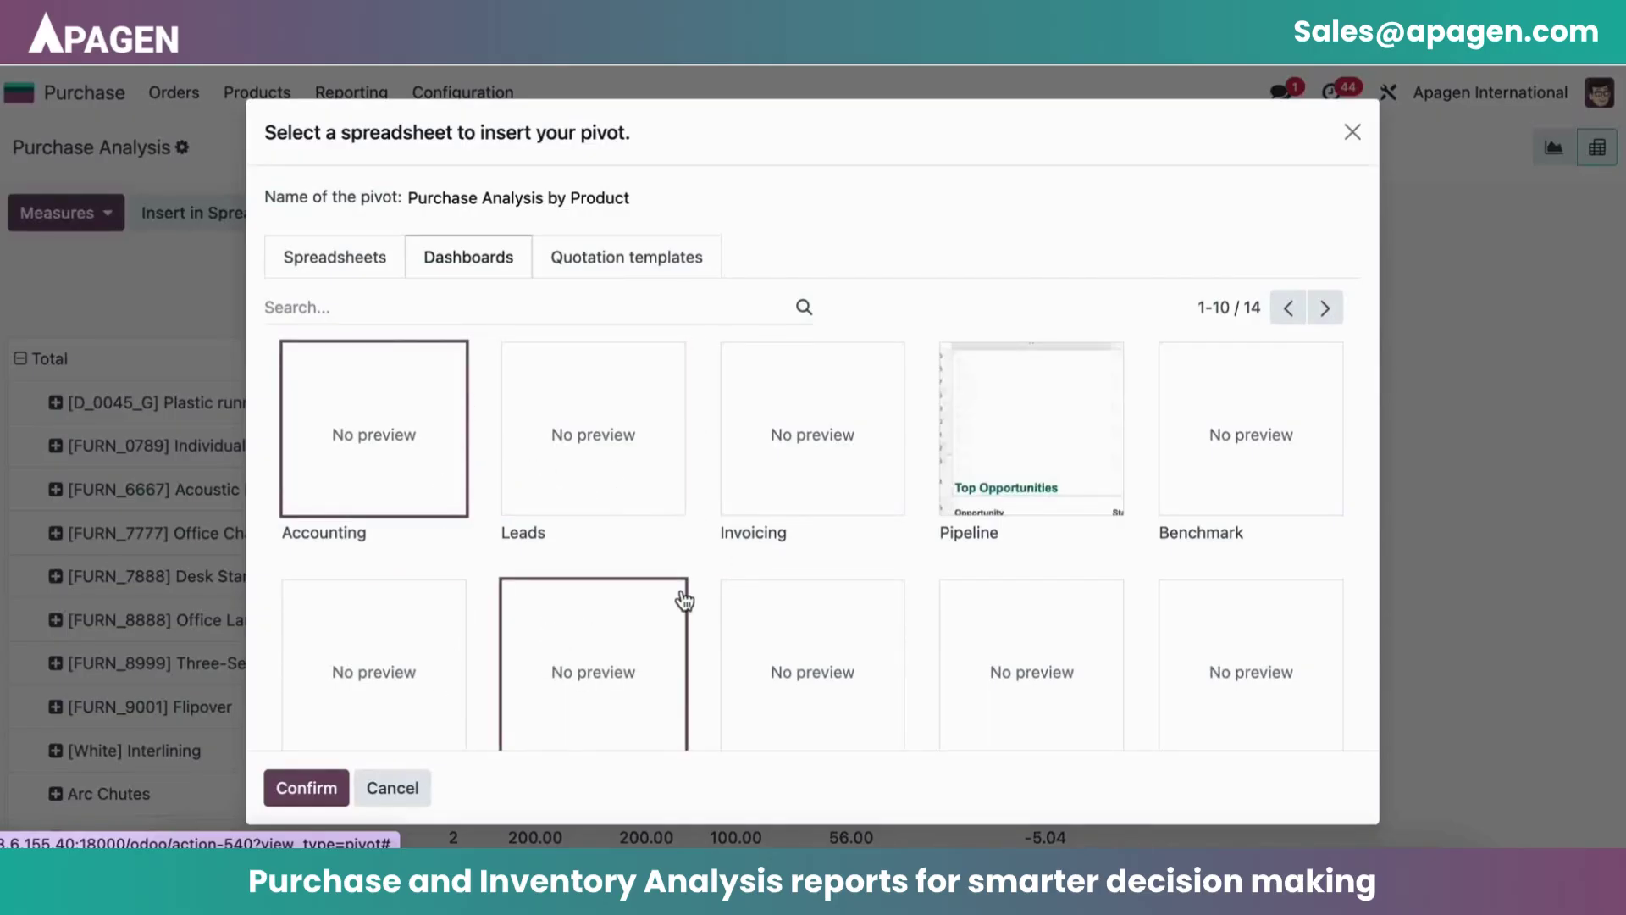
pyautogui.click(337, 267)
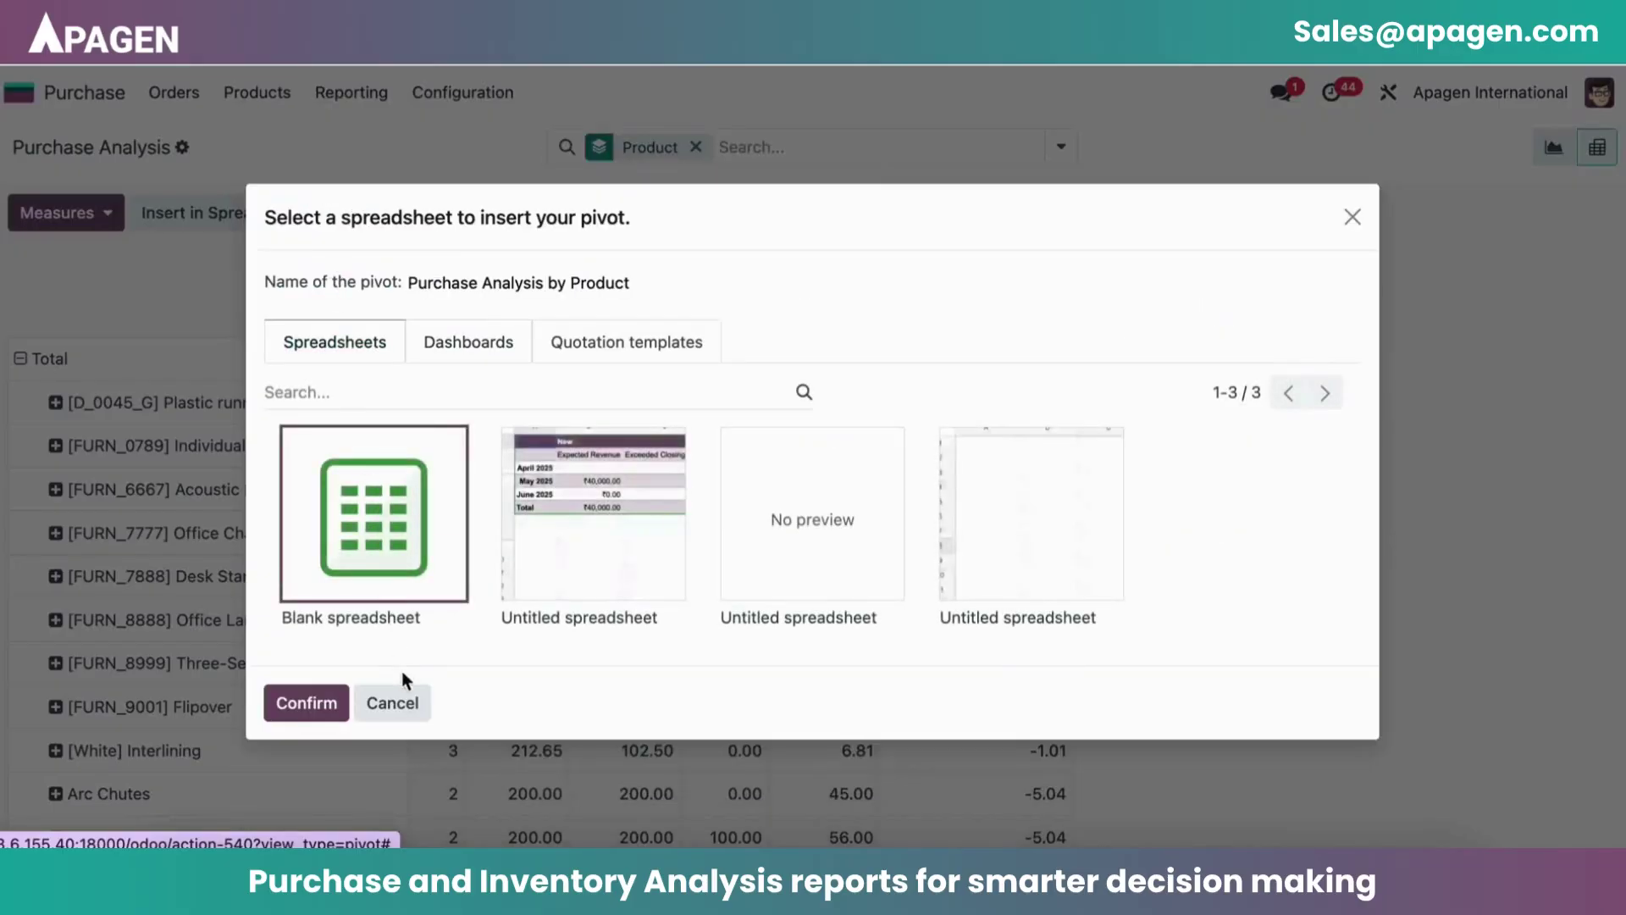
pyautogui.click(398, 700)
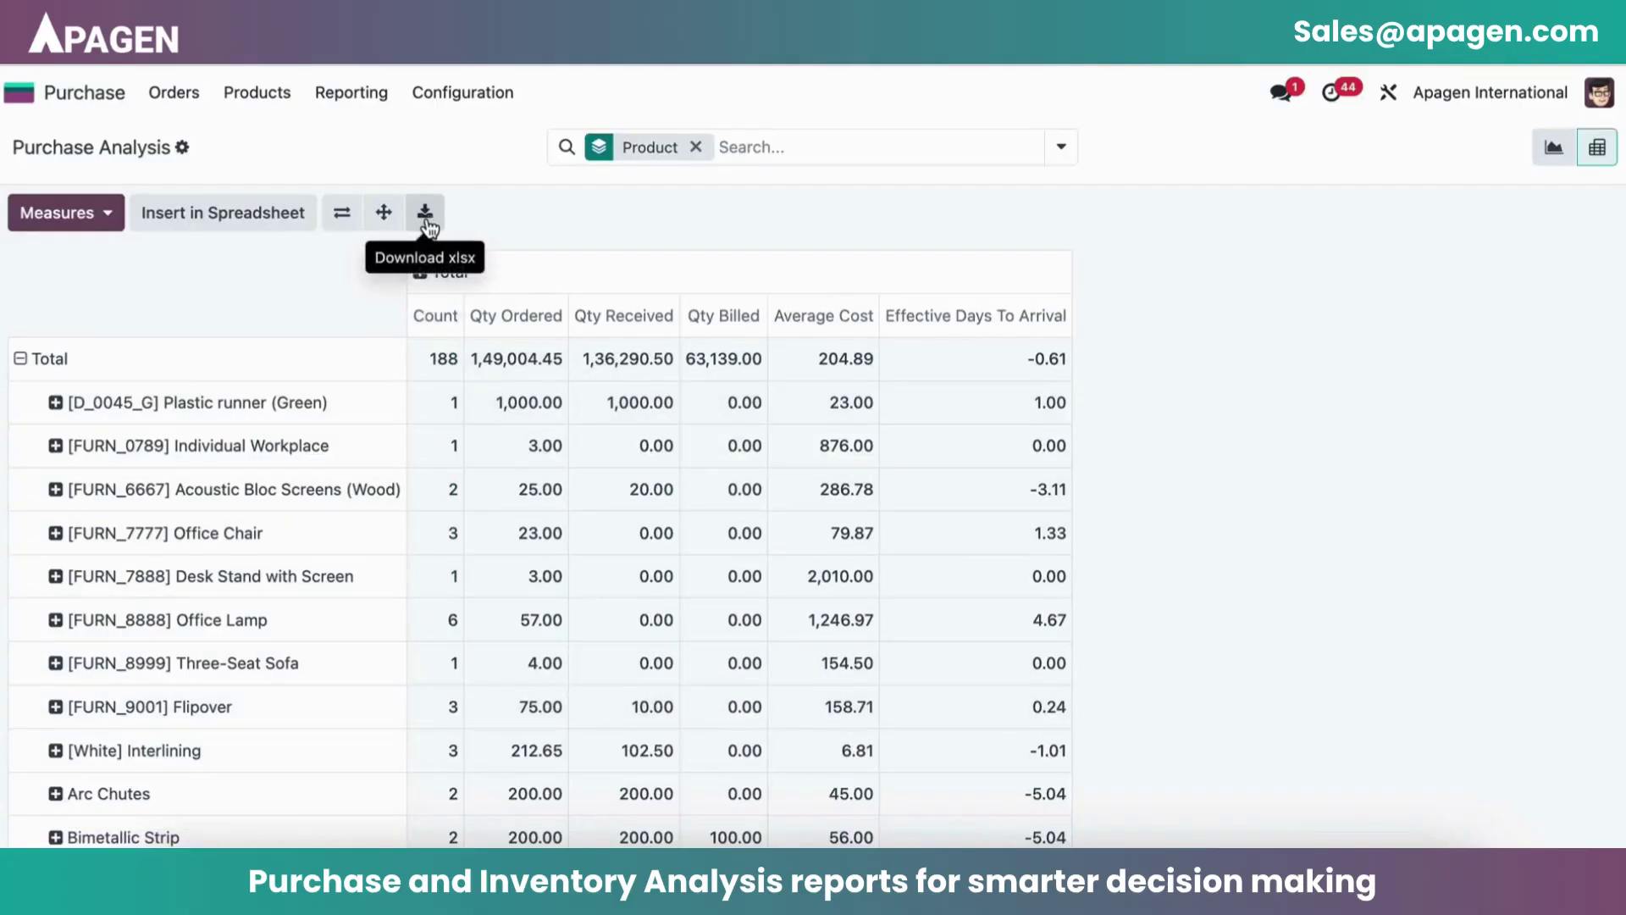
# - Download the product pivot table as an XLSX file
pyautogui.click(426, 221)
pyautogui.click(1444, 100)
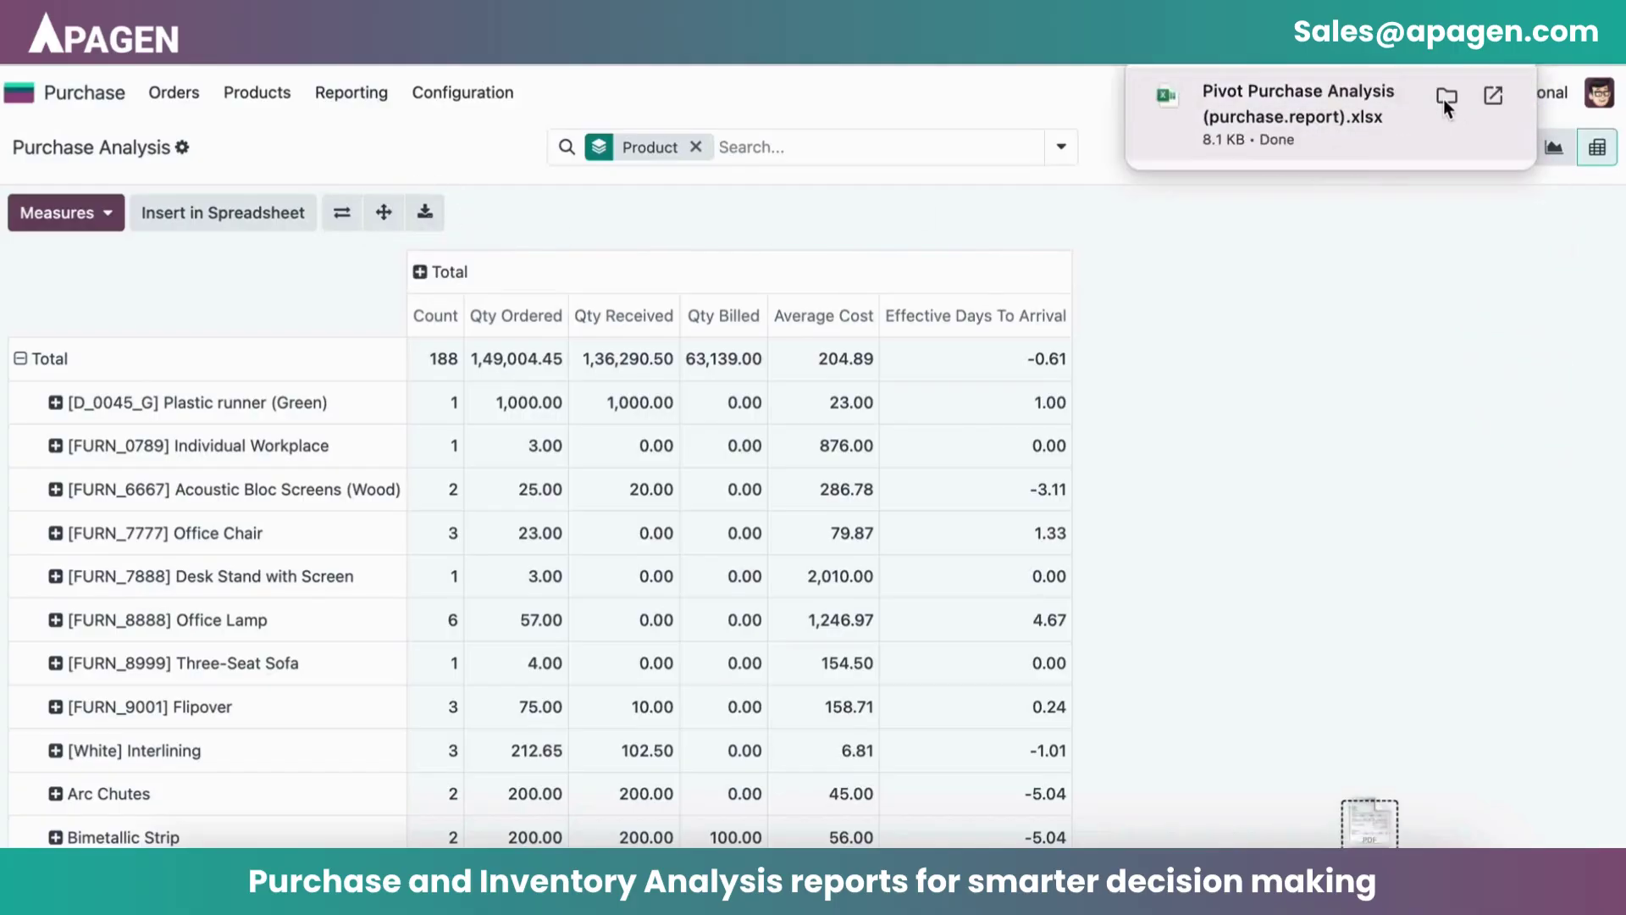
pyautogui.click(1299, 109)
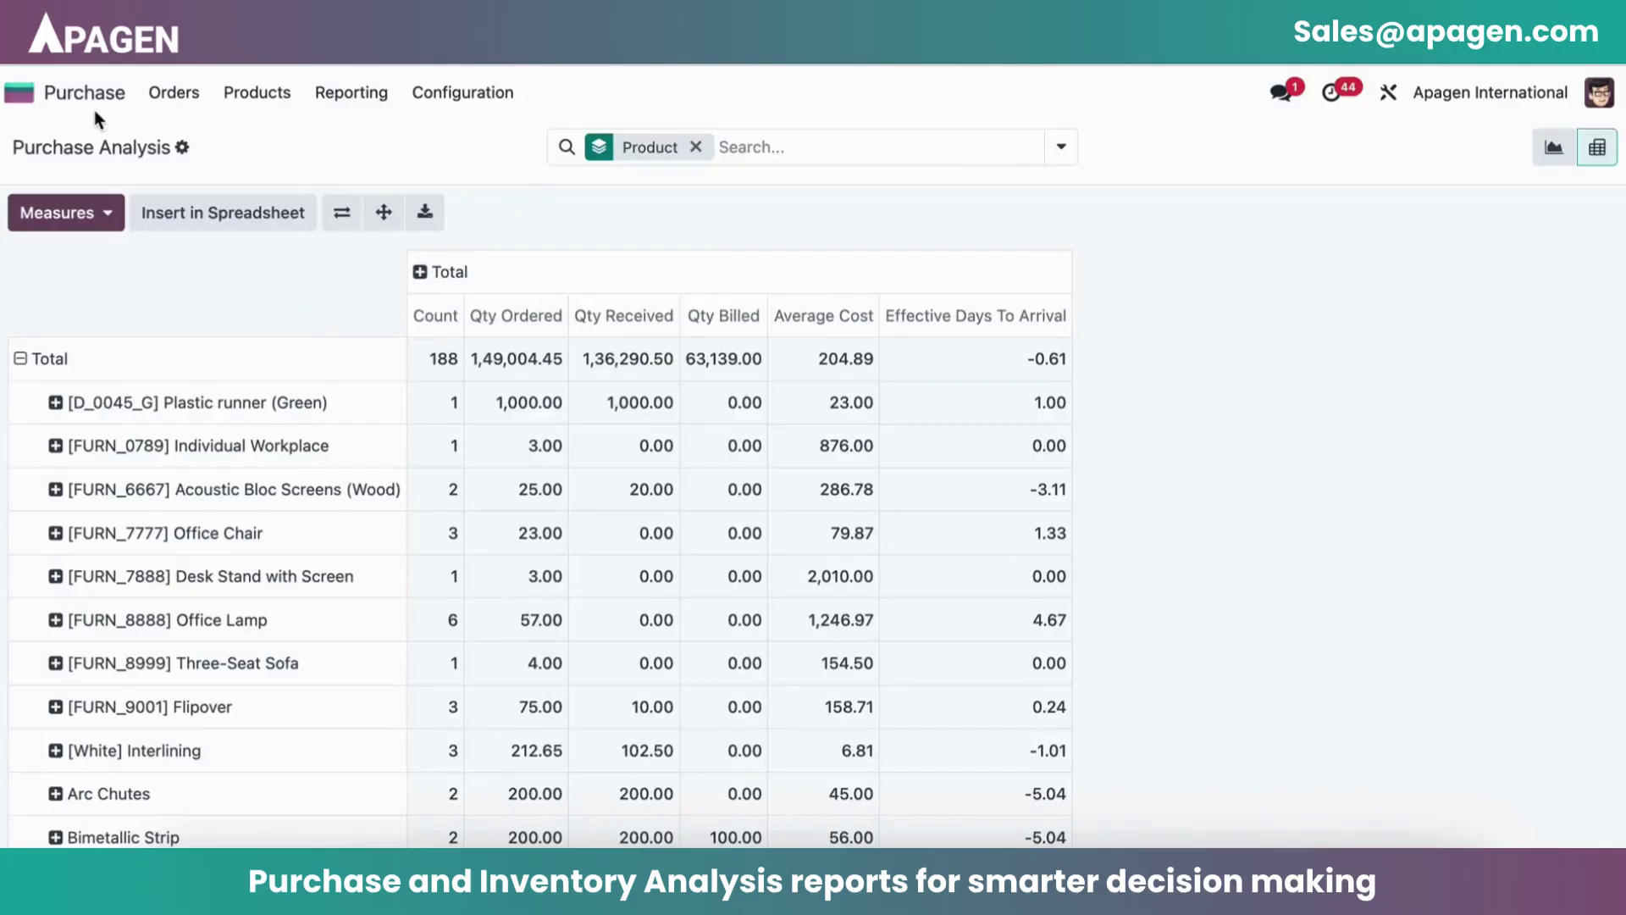
# - Switch to the Inventory app and open its Stock report
pyautogui.click(20, 97)
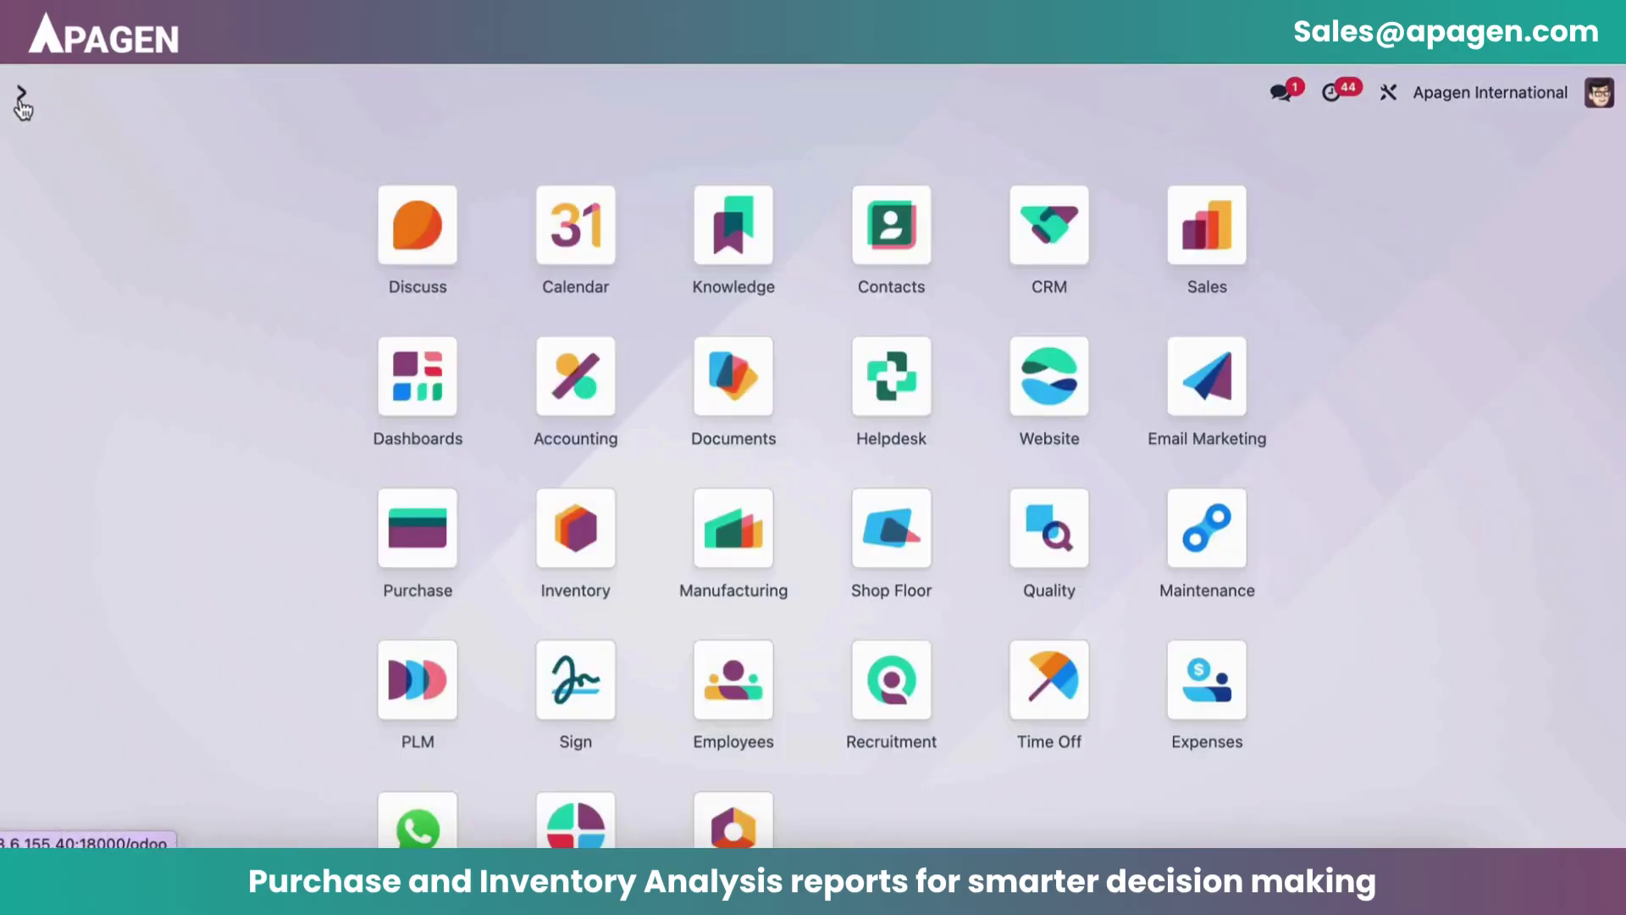
pyautogui.write('inv')
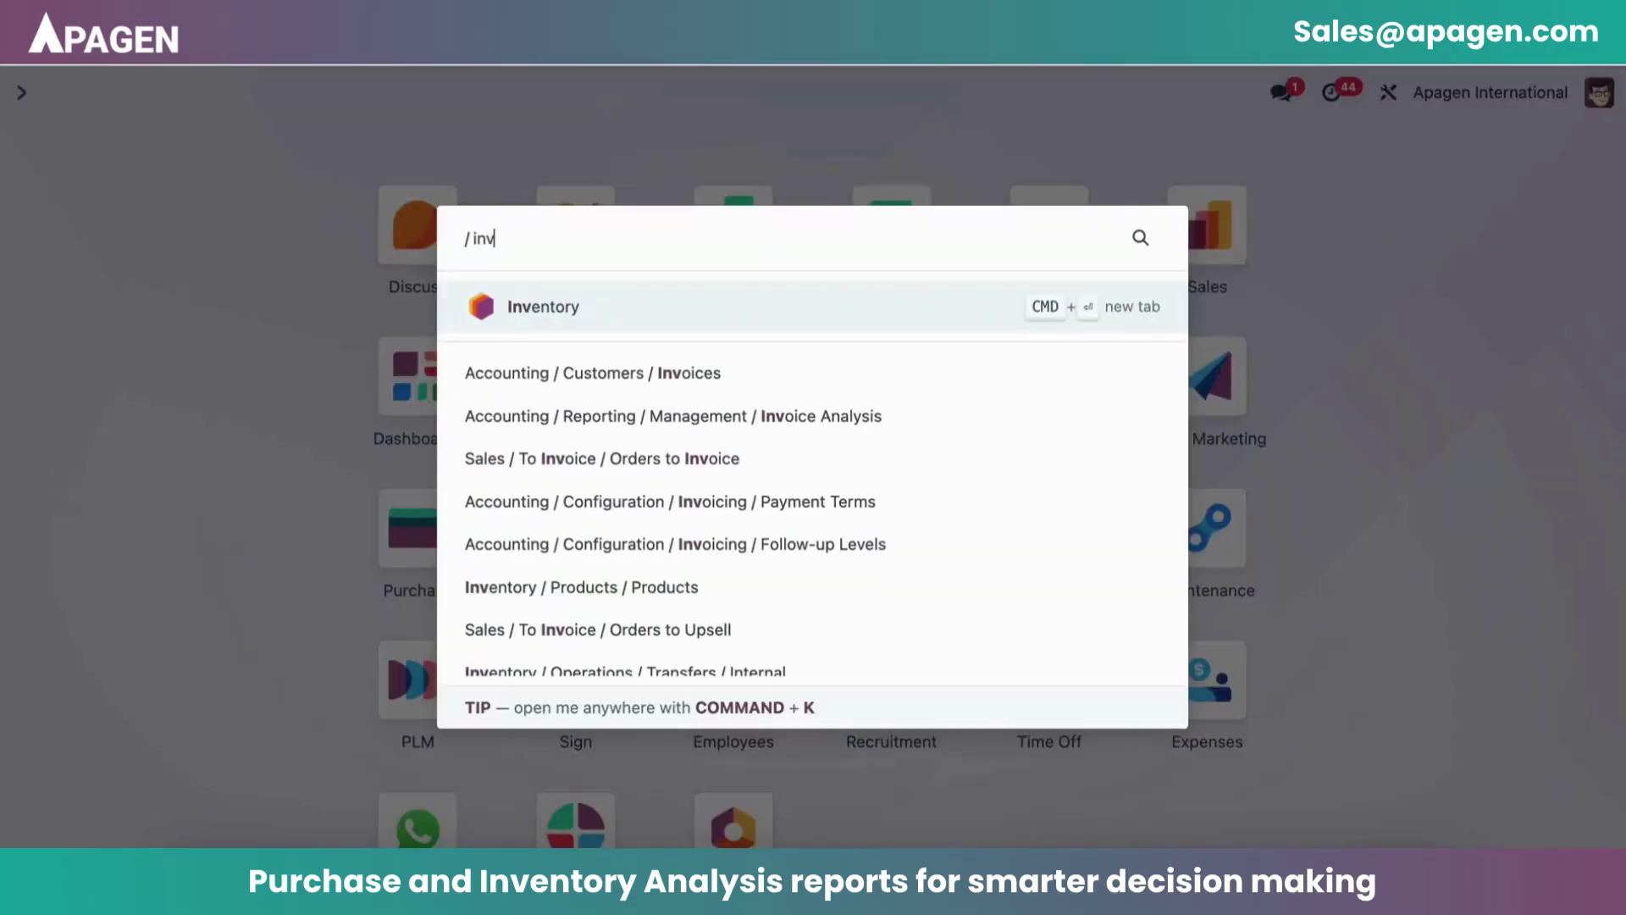
pyautogui.press('Return')
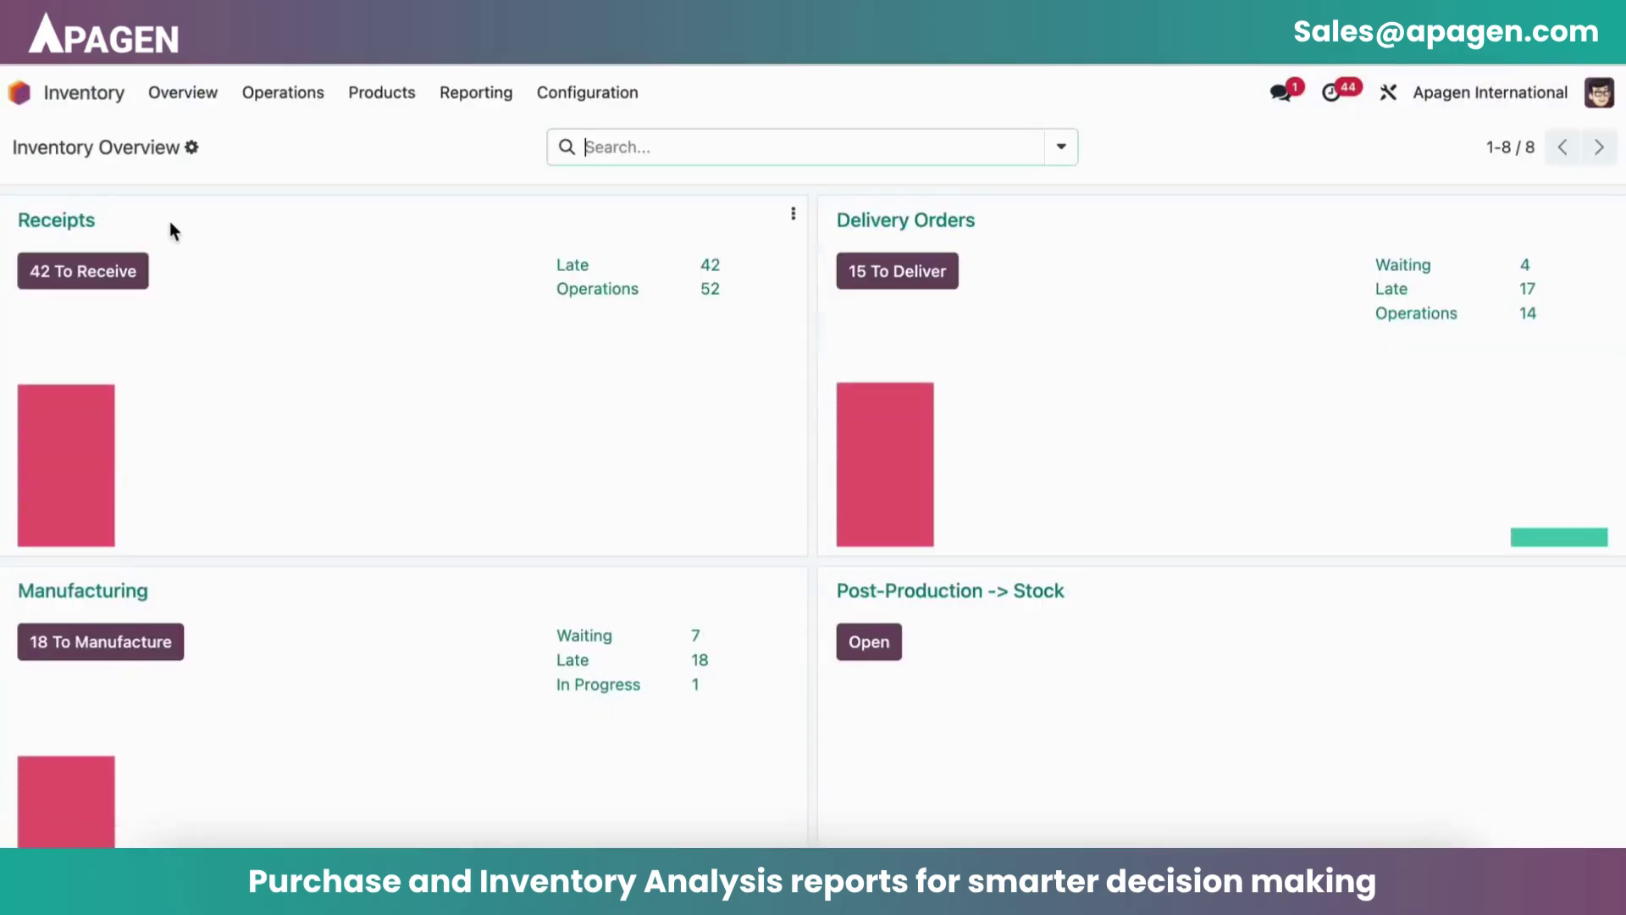
pyautogui.click(491, 95)
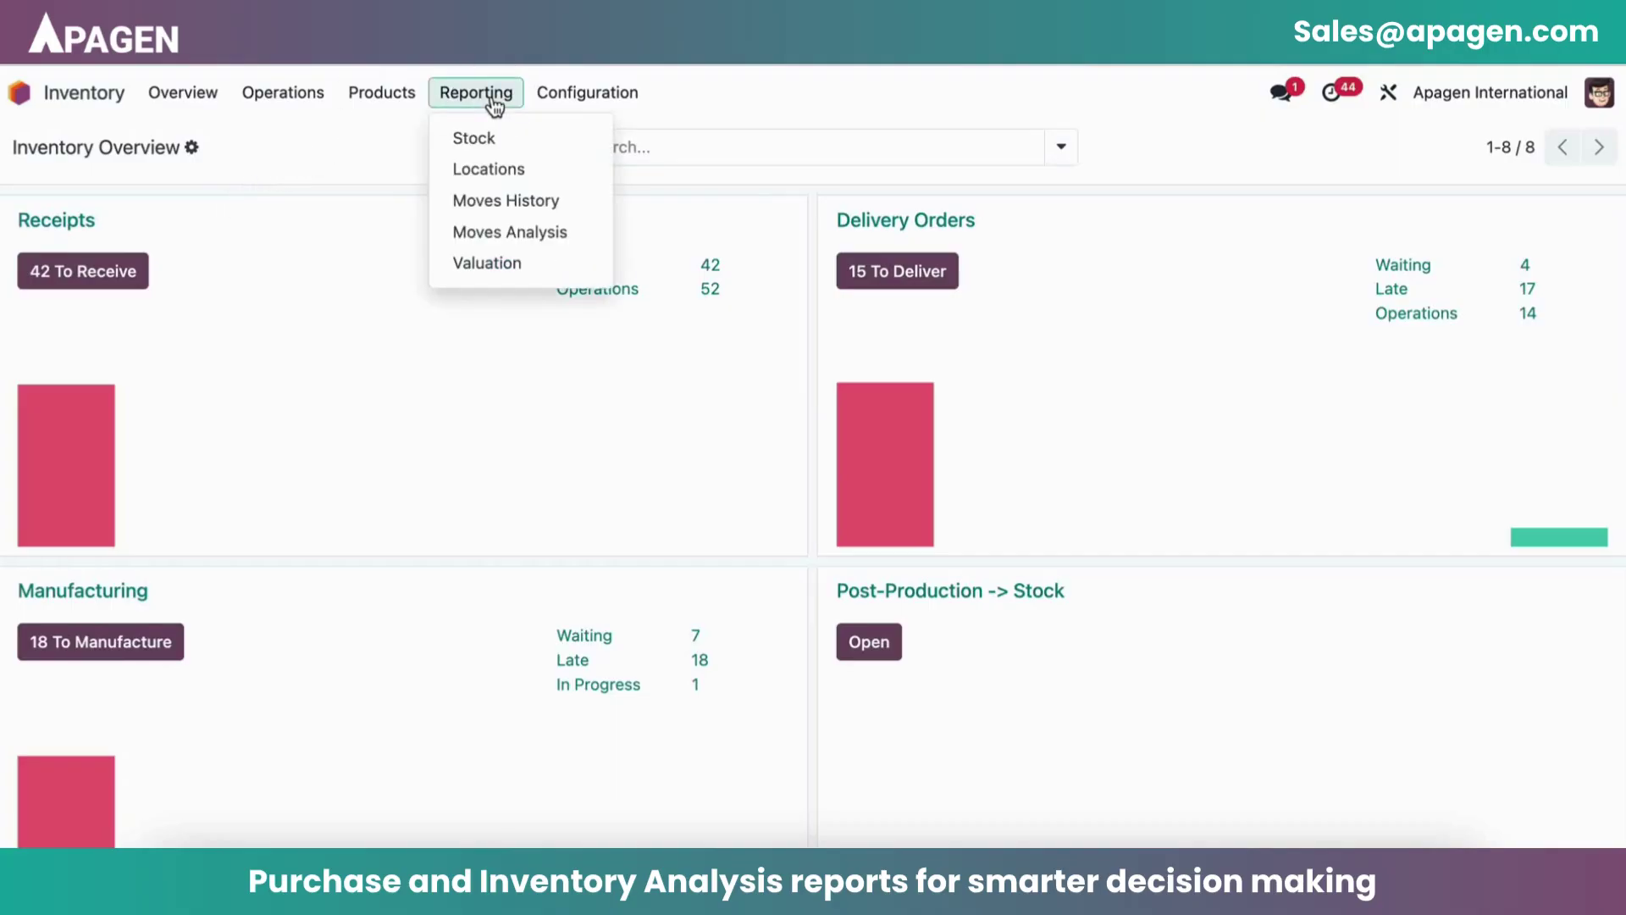
pyautogui.click(498, 141)
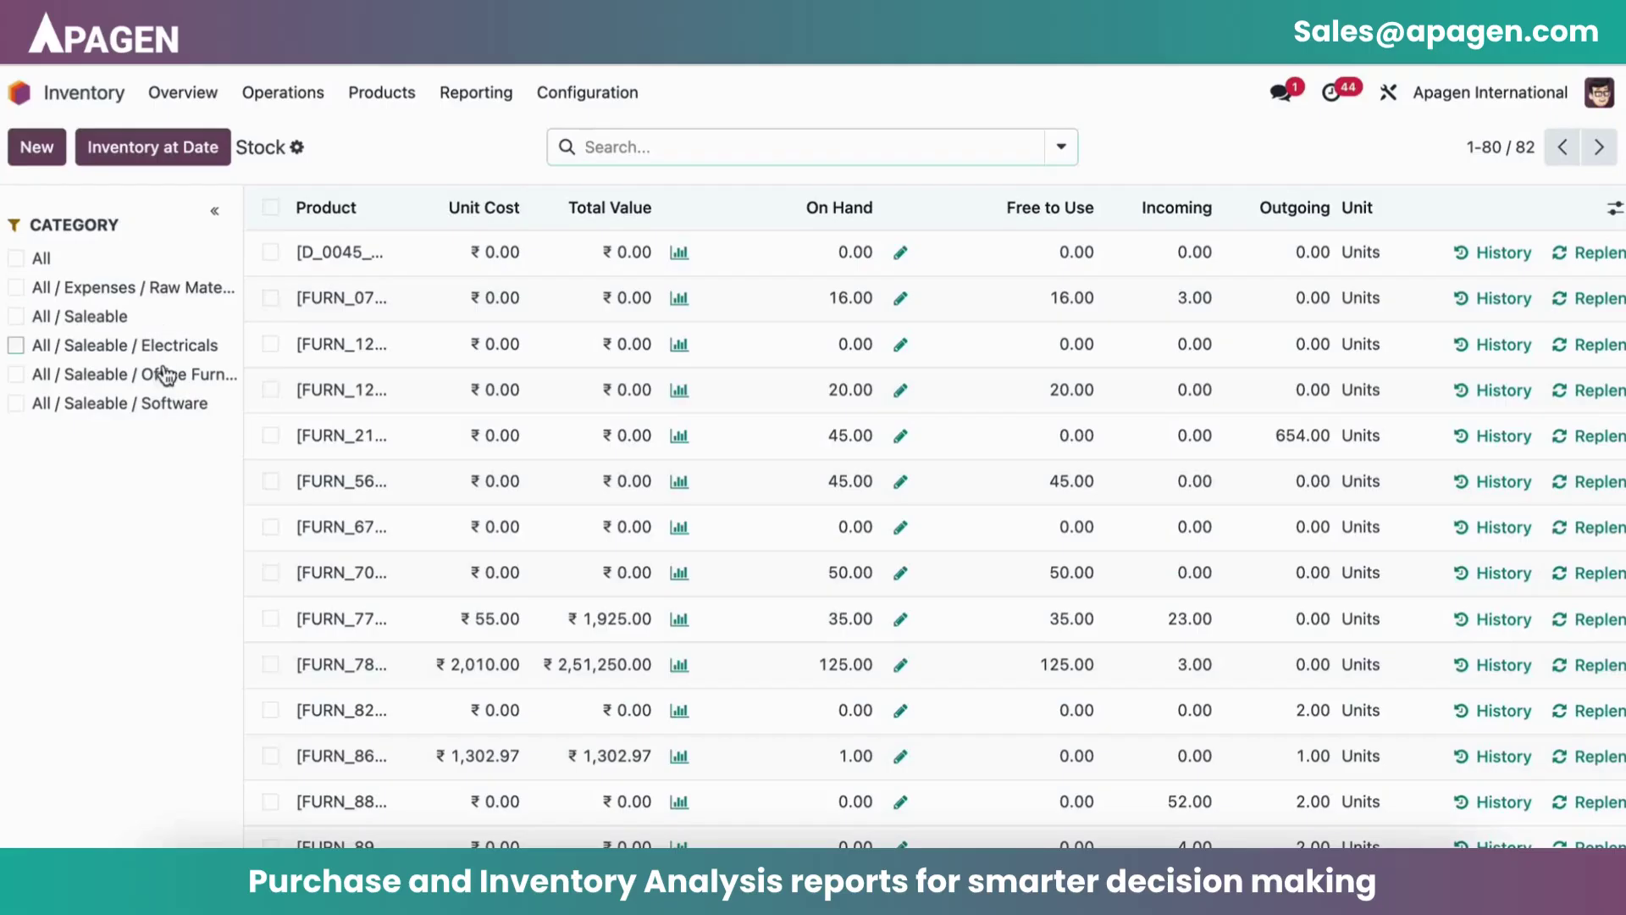
# - Filter the stock list to the All / Expenses / Raw Materials category and widen the Product column
pyautogui.click(15, 290)
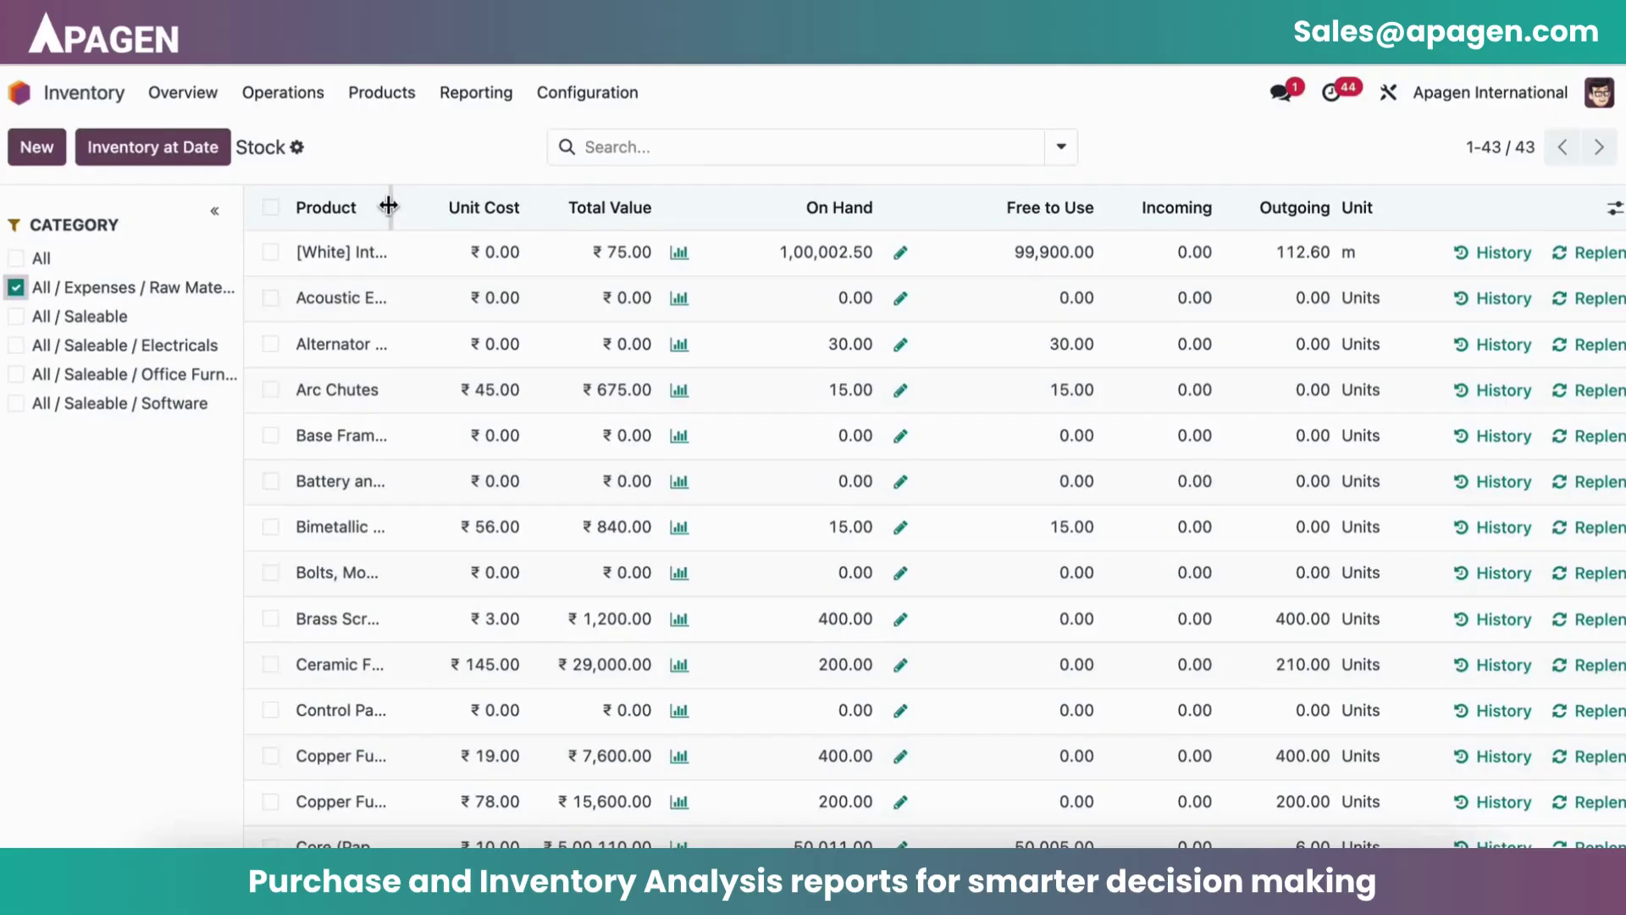
pyautogui.moveTo(389, 206); pyautogui.dragTo(481, 209)
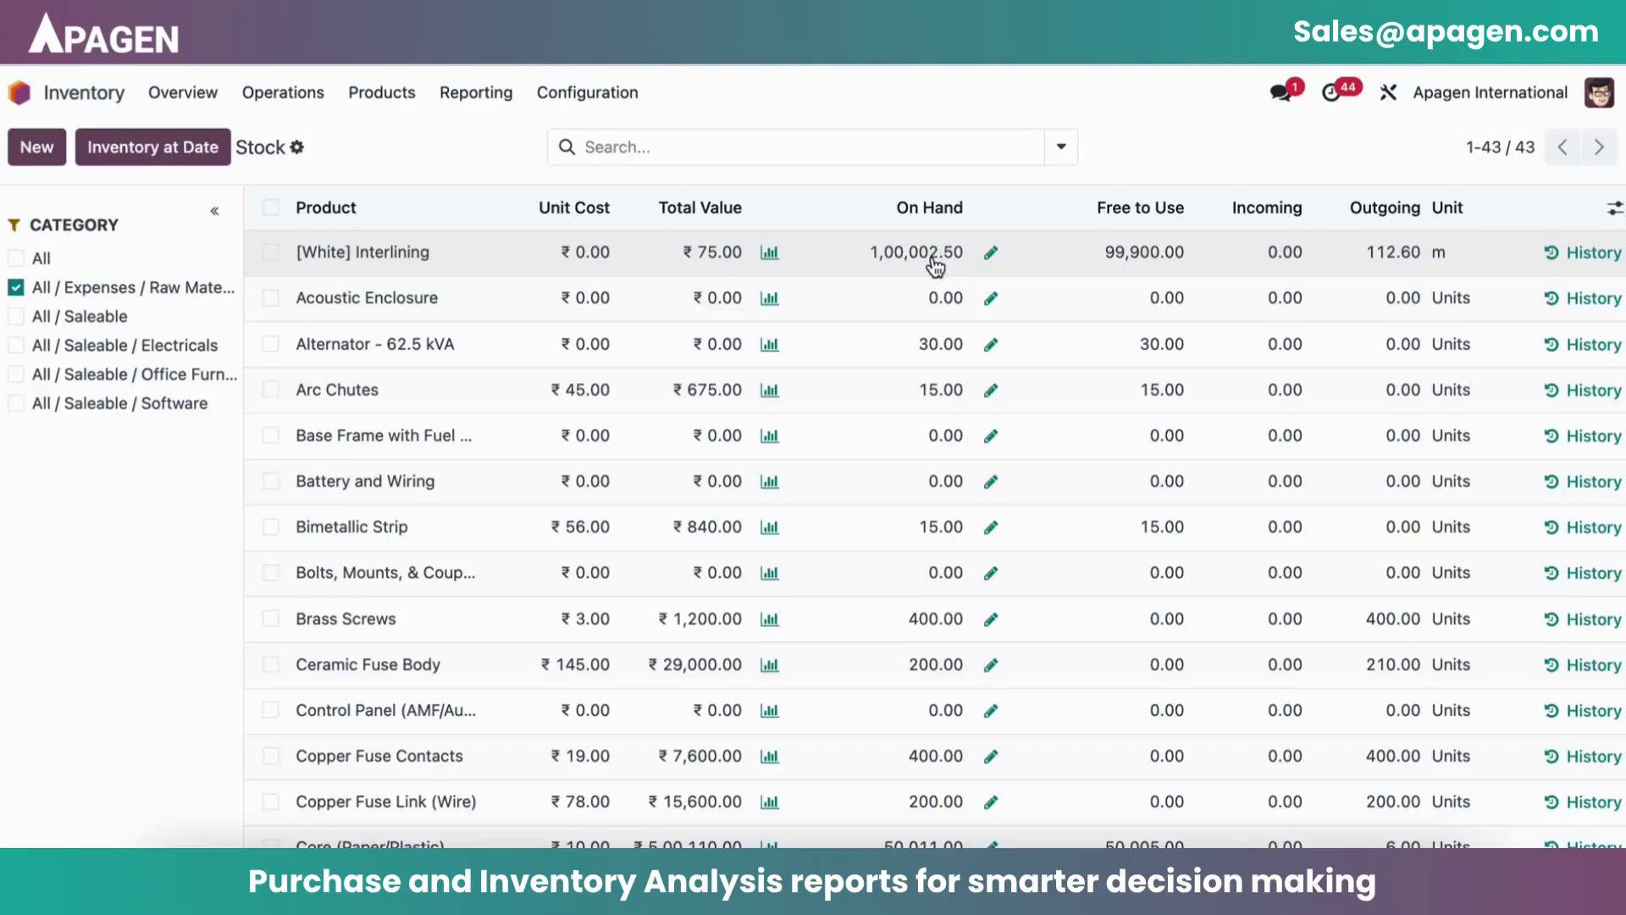
# - Examine the quantity columns and the History, Replenishment, Locations and Forecast options for the raw material products
pyautogui.hscroll(4, 991, 465)
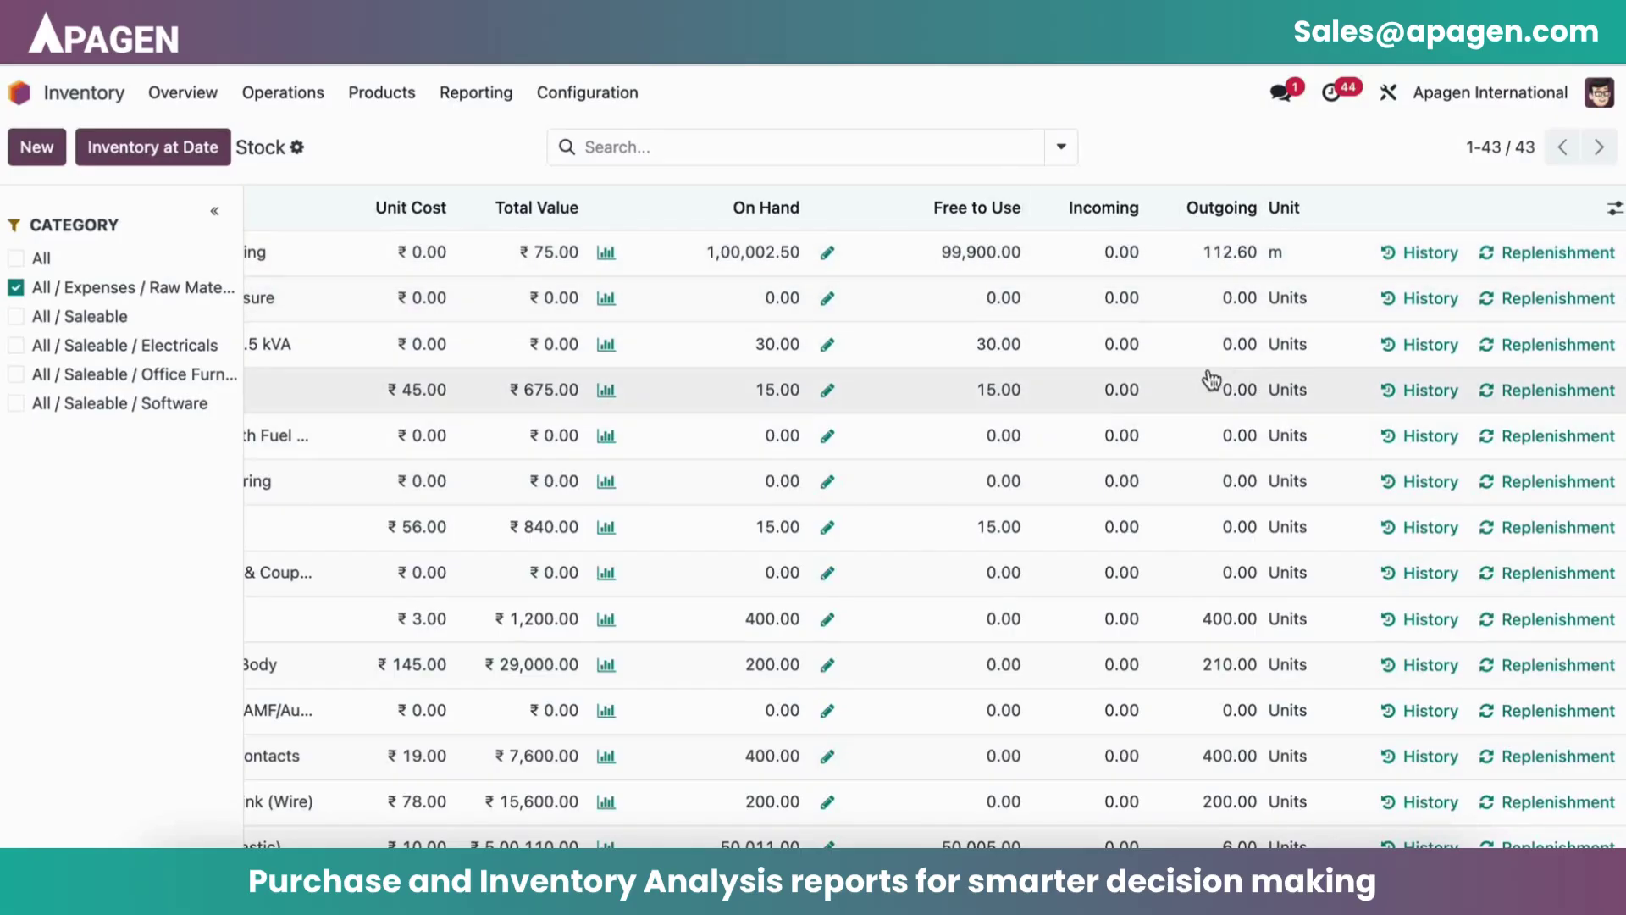
pyautogui.hscroll(5, 1222, 509)
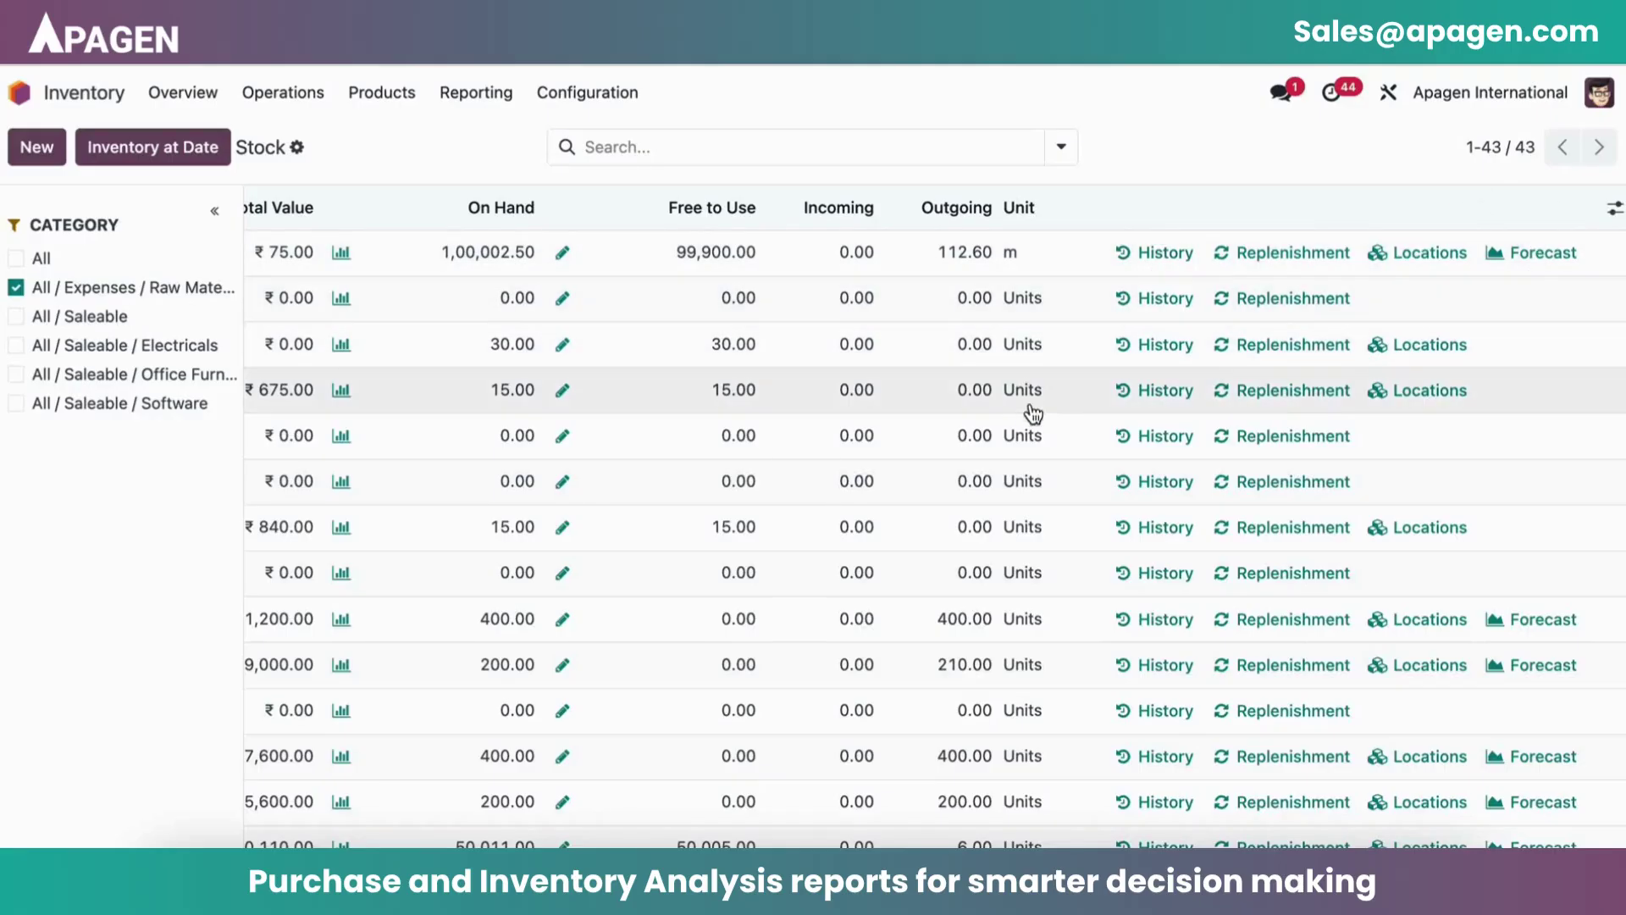
pyautogui.hscroll(-5, 1025, 424)
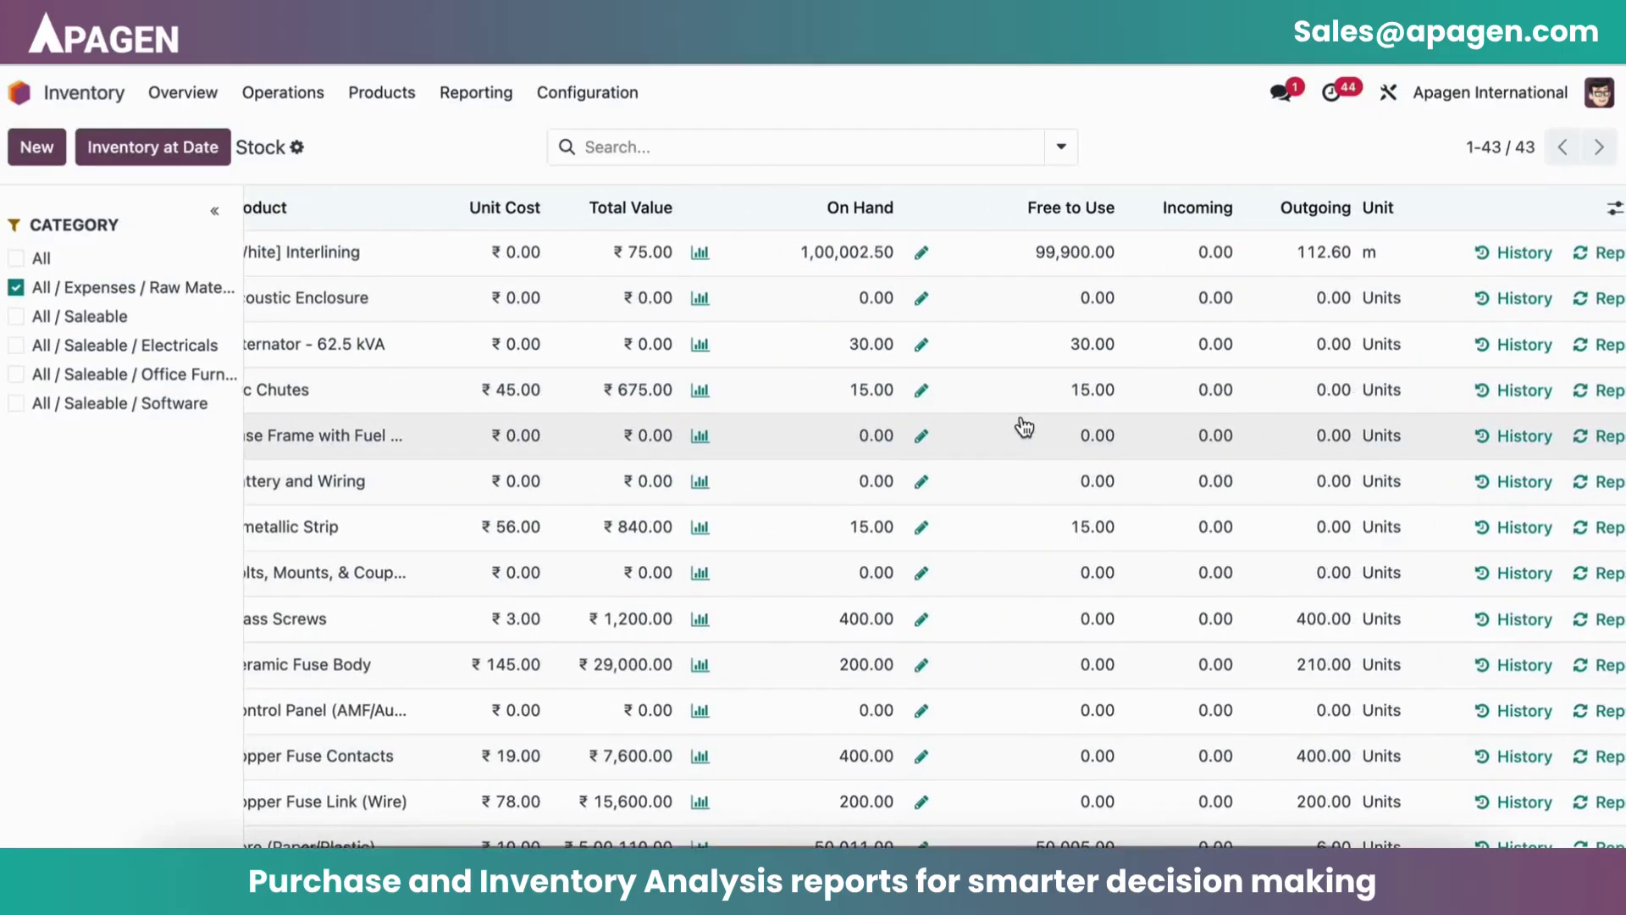
pyautogui.hscroll(5, 1025, 426)
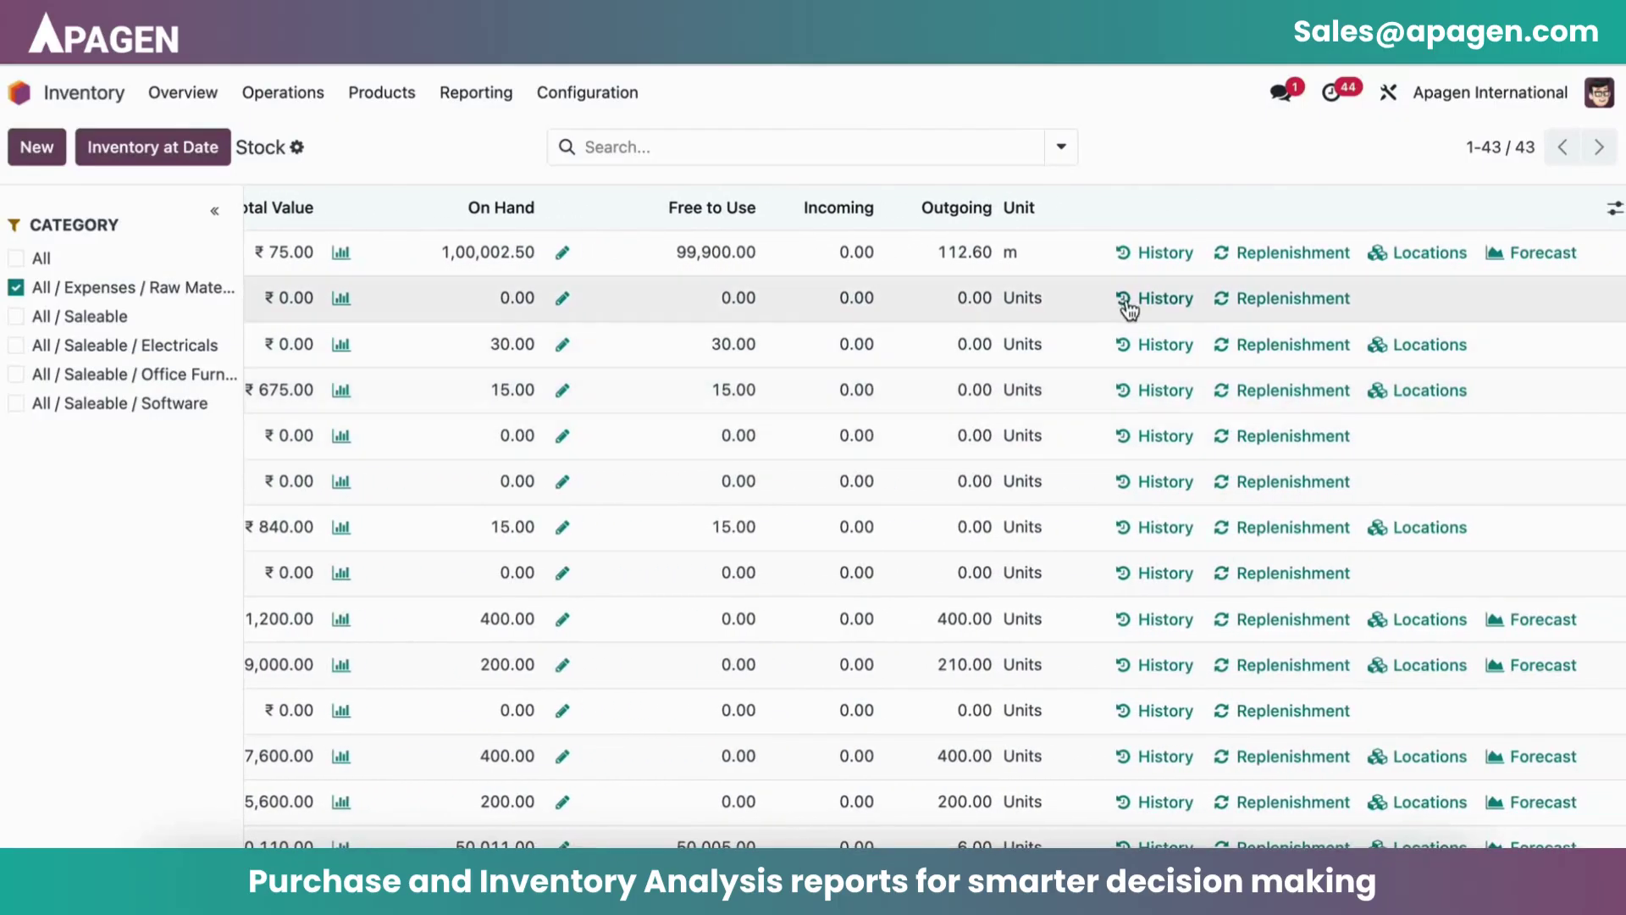
pyautogui.hscroll(-3, 857, 479)
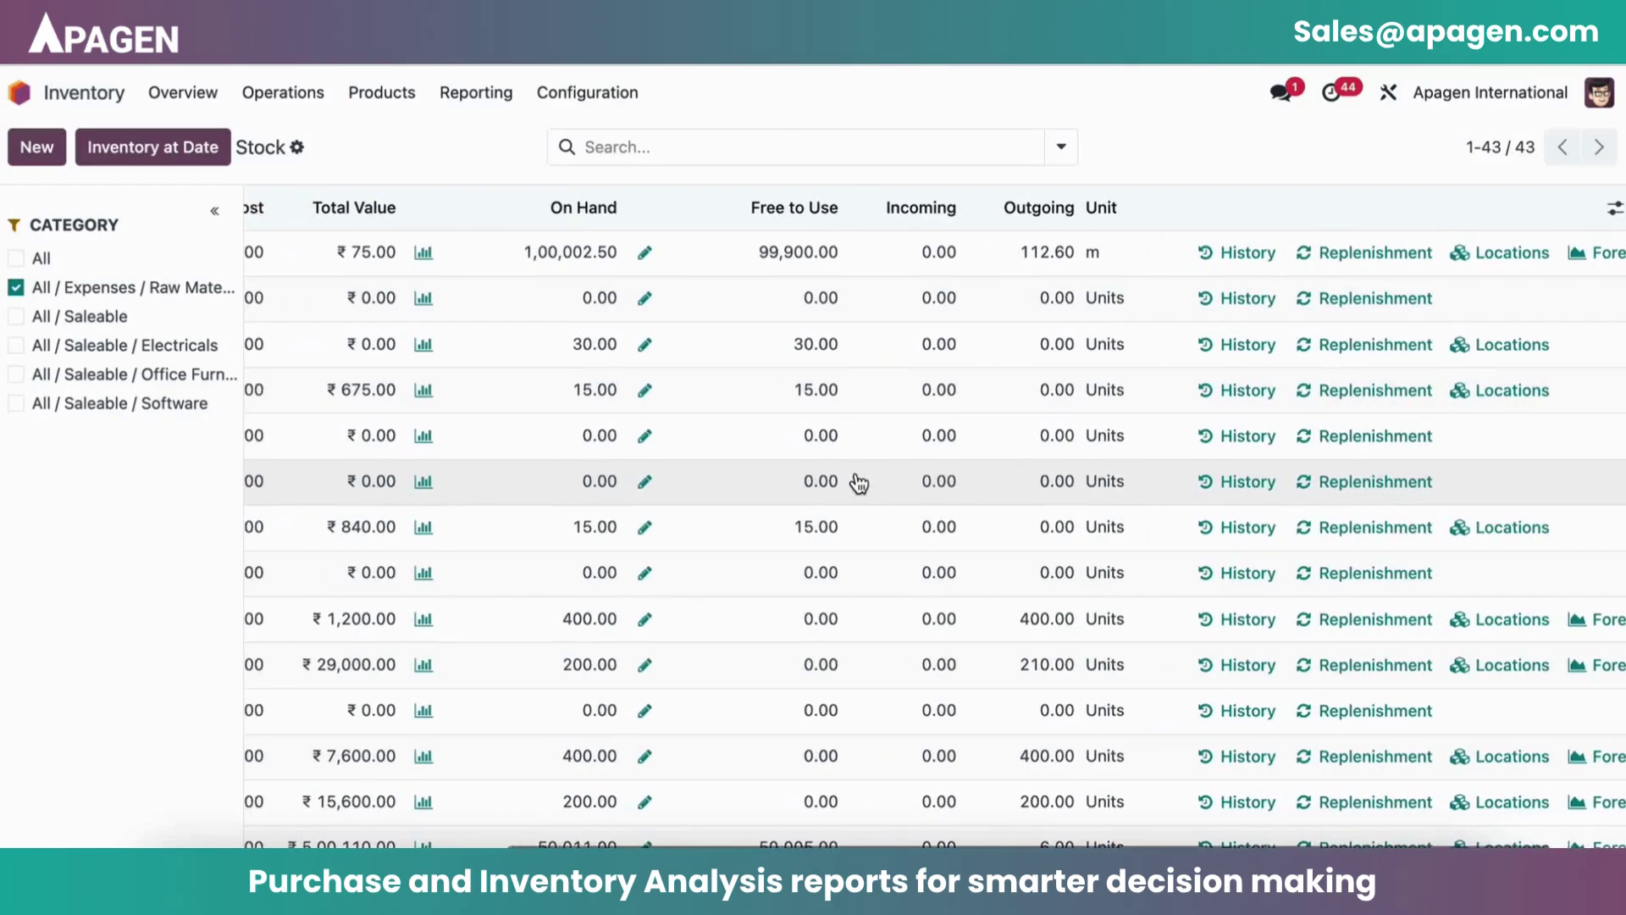
pyautogui.hscroll(-2, 857, 483)
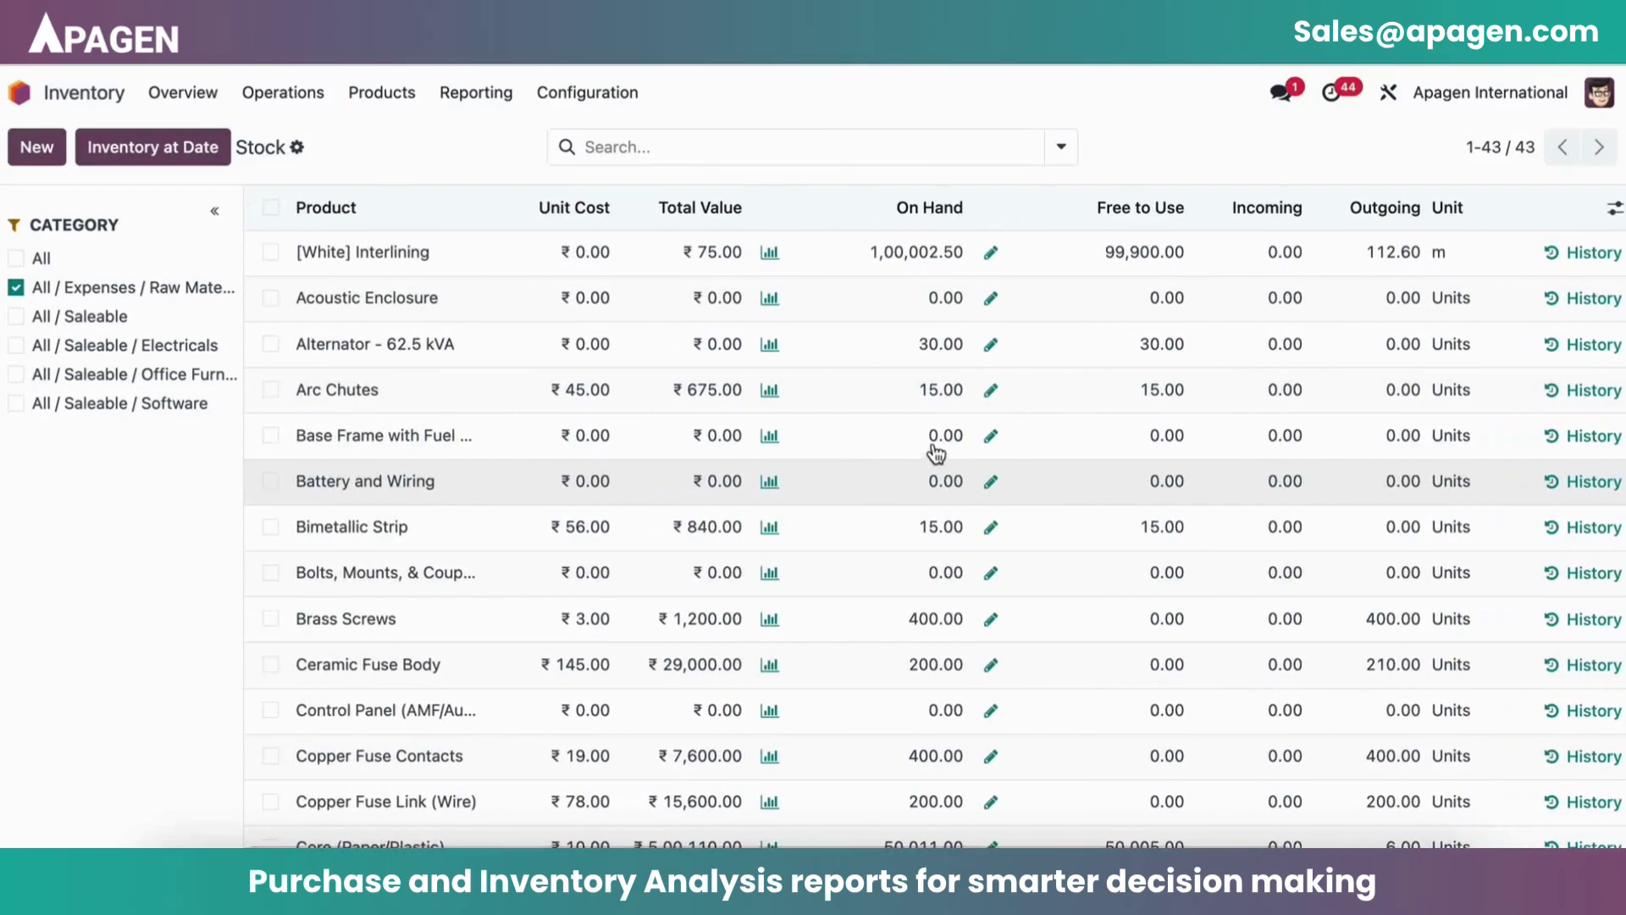
# - Create an inventory adjustment for Acoustic Enclosure at APG1/Stock with a counted quantity of 56 units and apply it
pyautogui.click(992, 302)
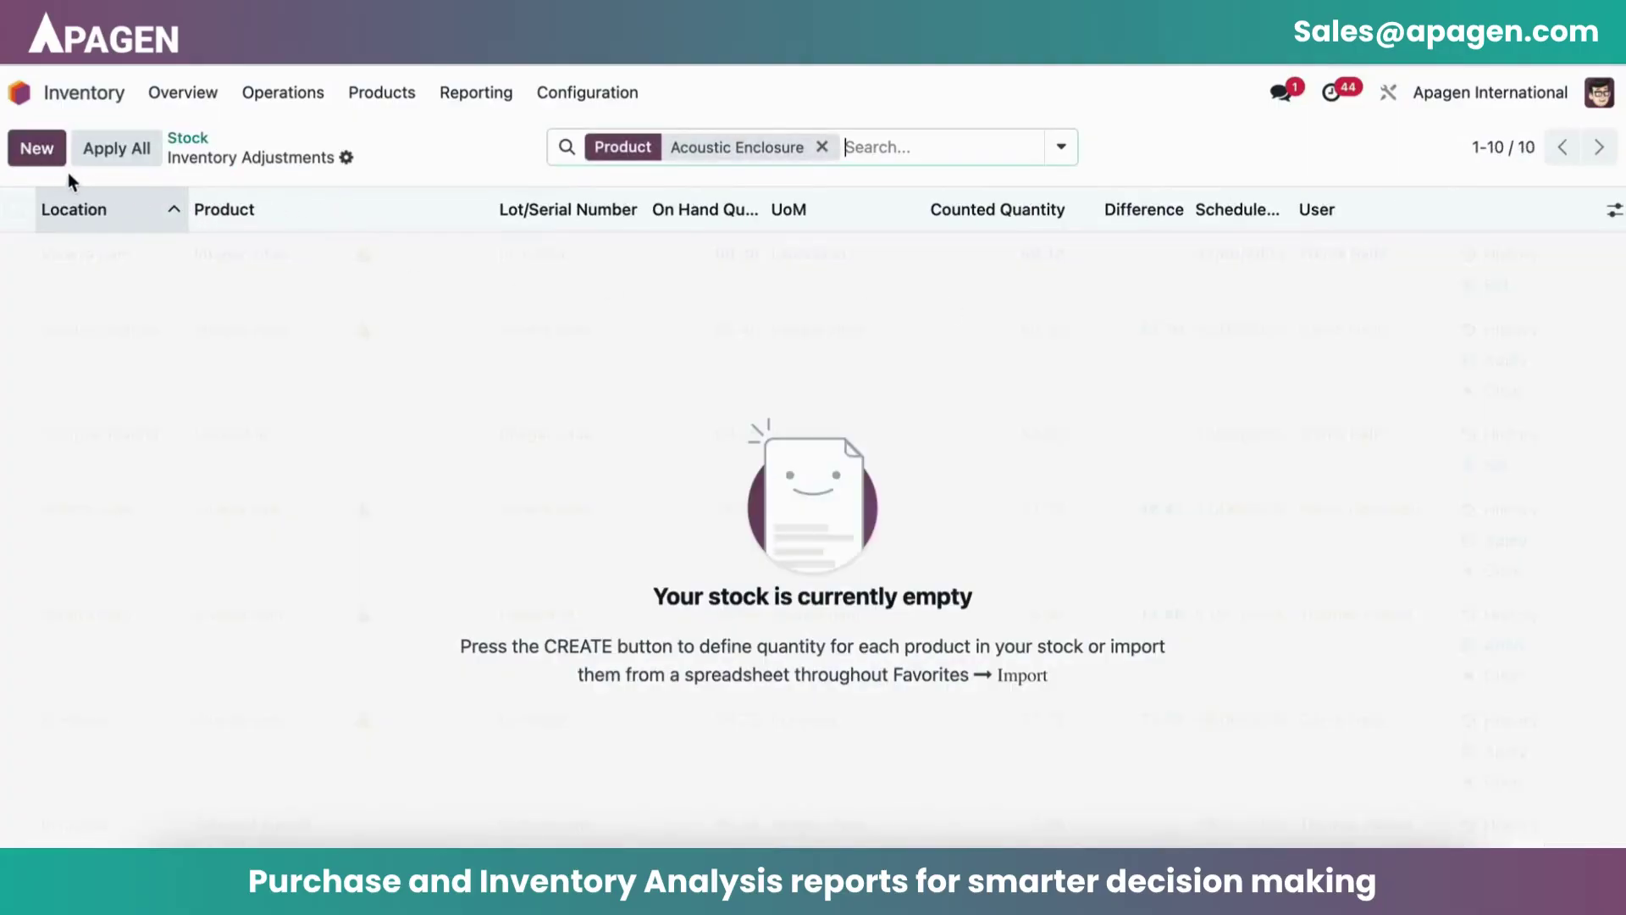
pyautogui.click(36, 150)
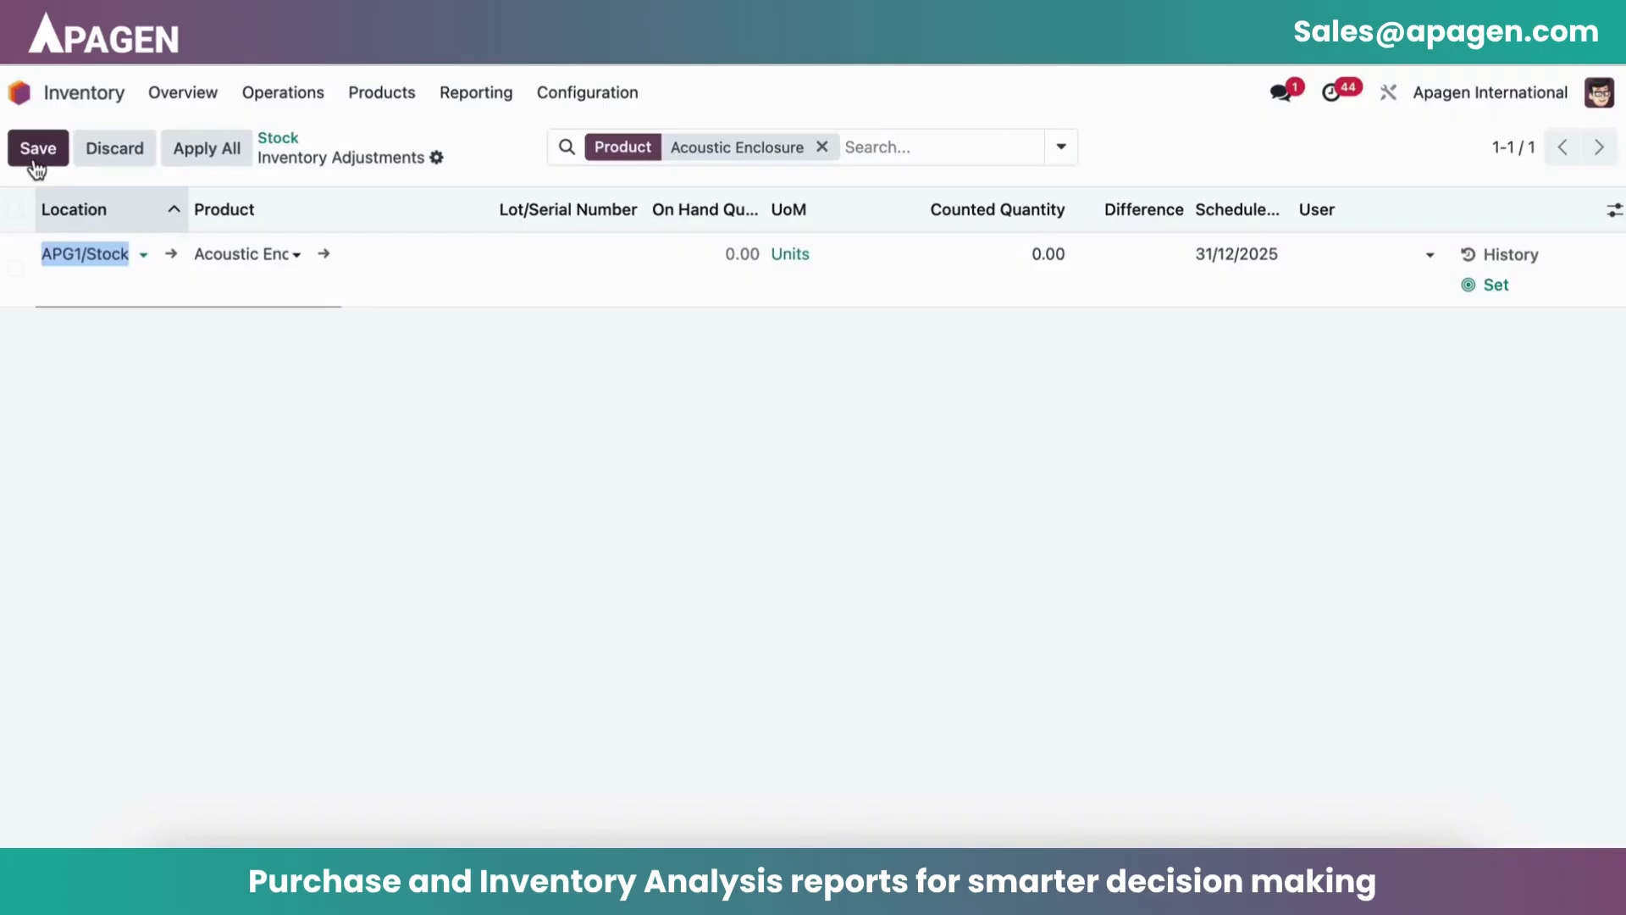
pyautogui.click(708, 292)
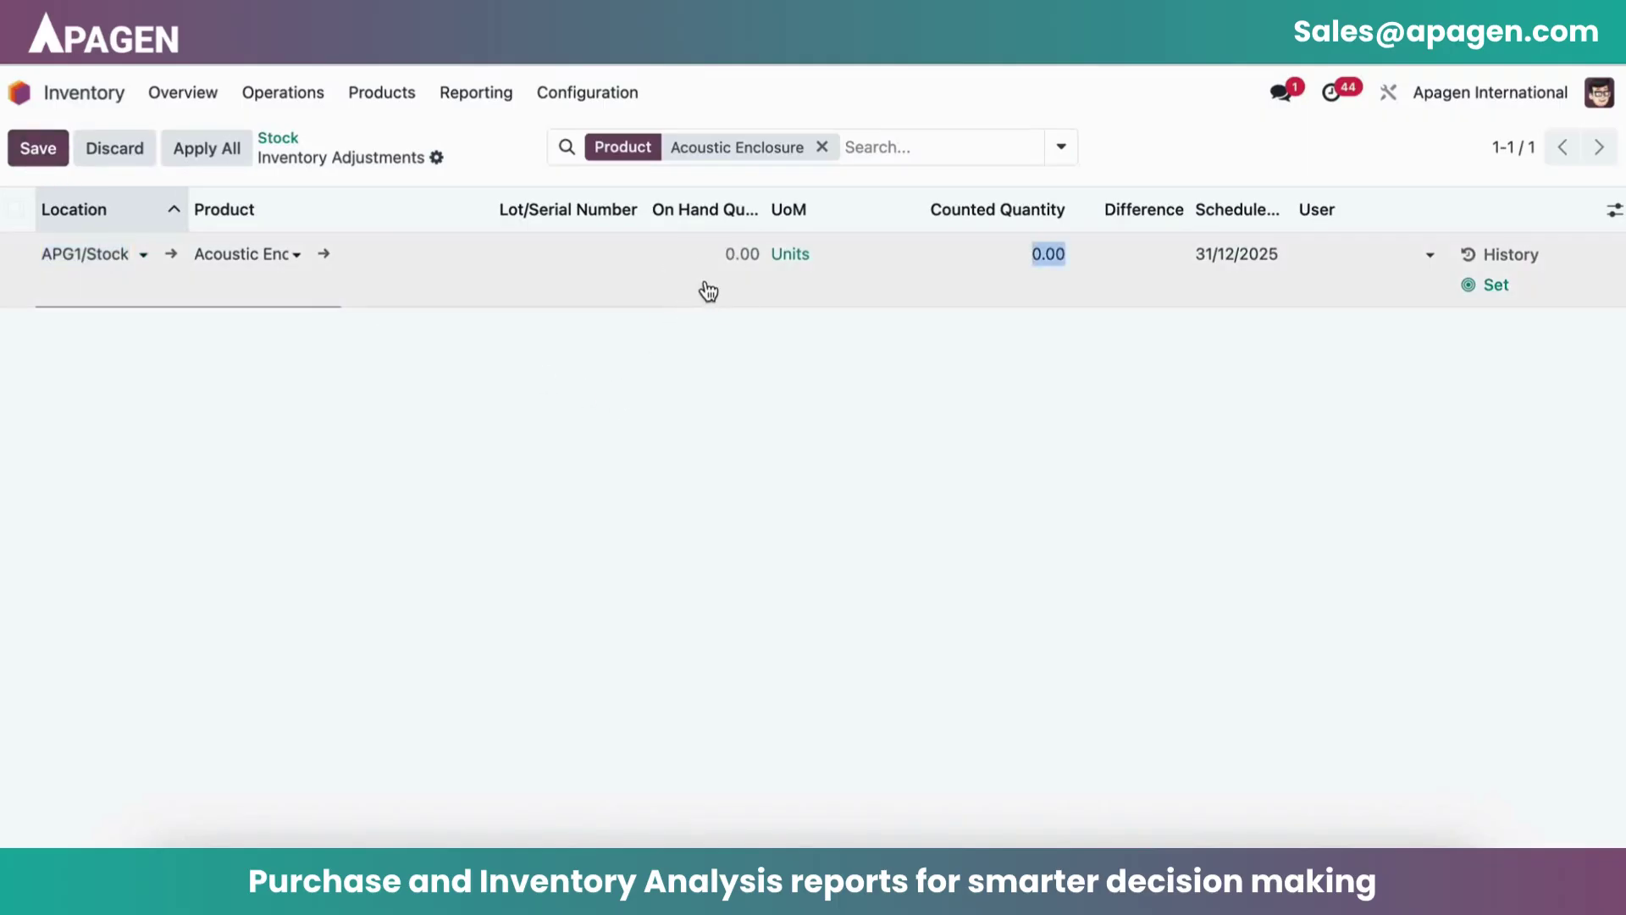
pyautogui.write('56')
pyautogui.click(847, 453)
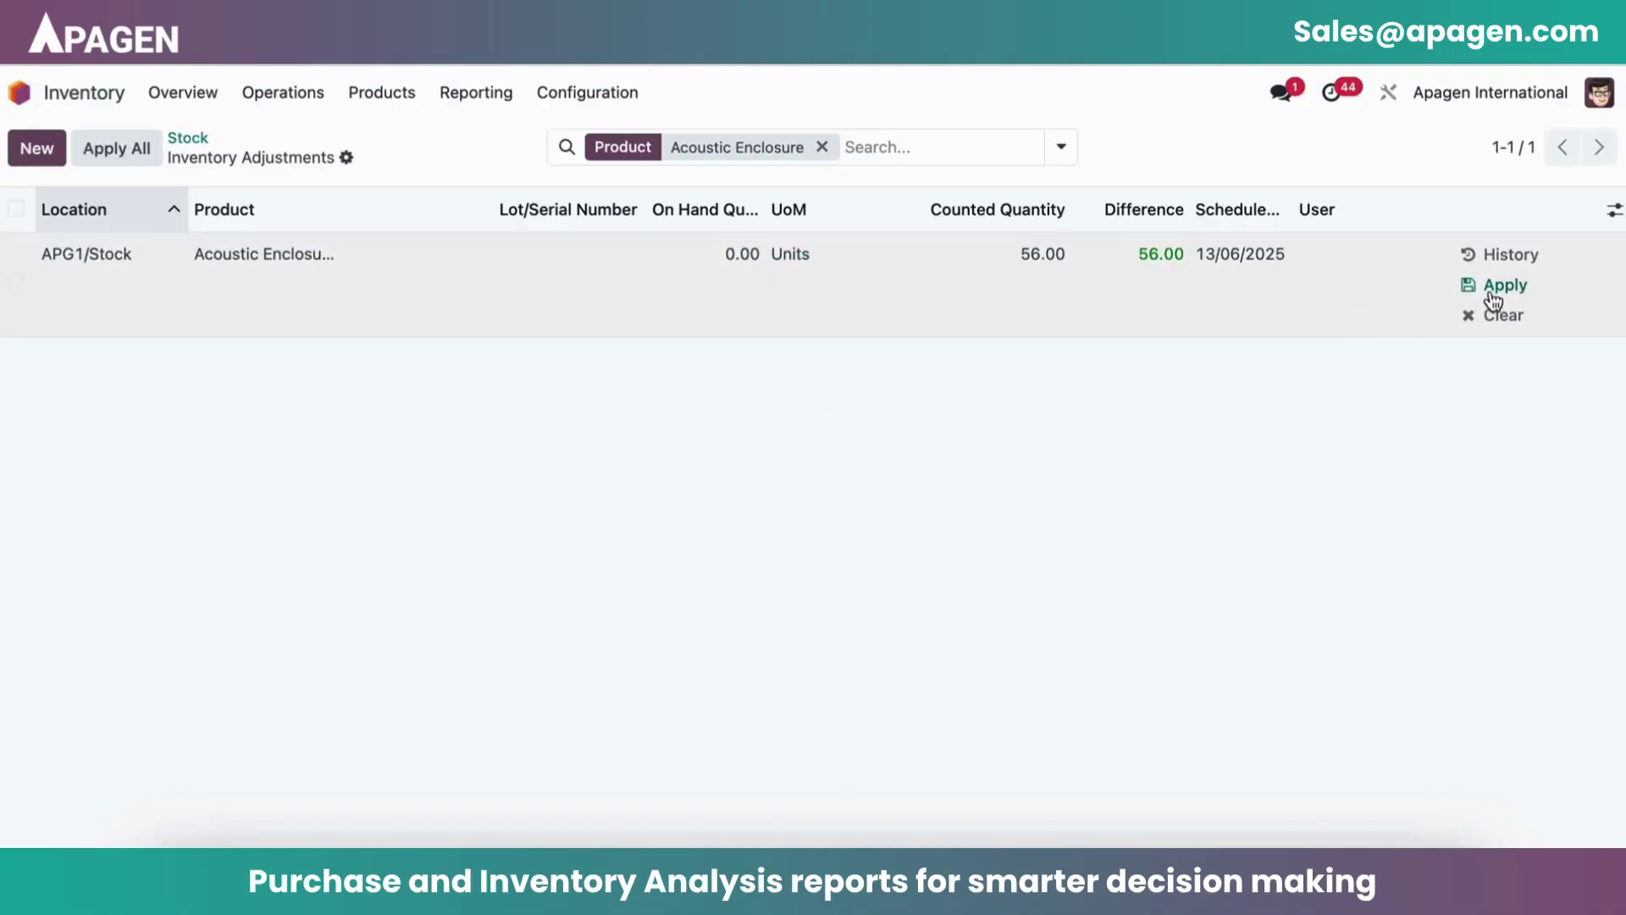
pyautogui.click(1497, 288)
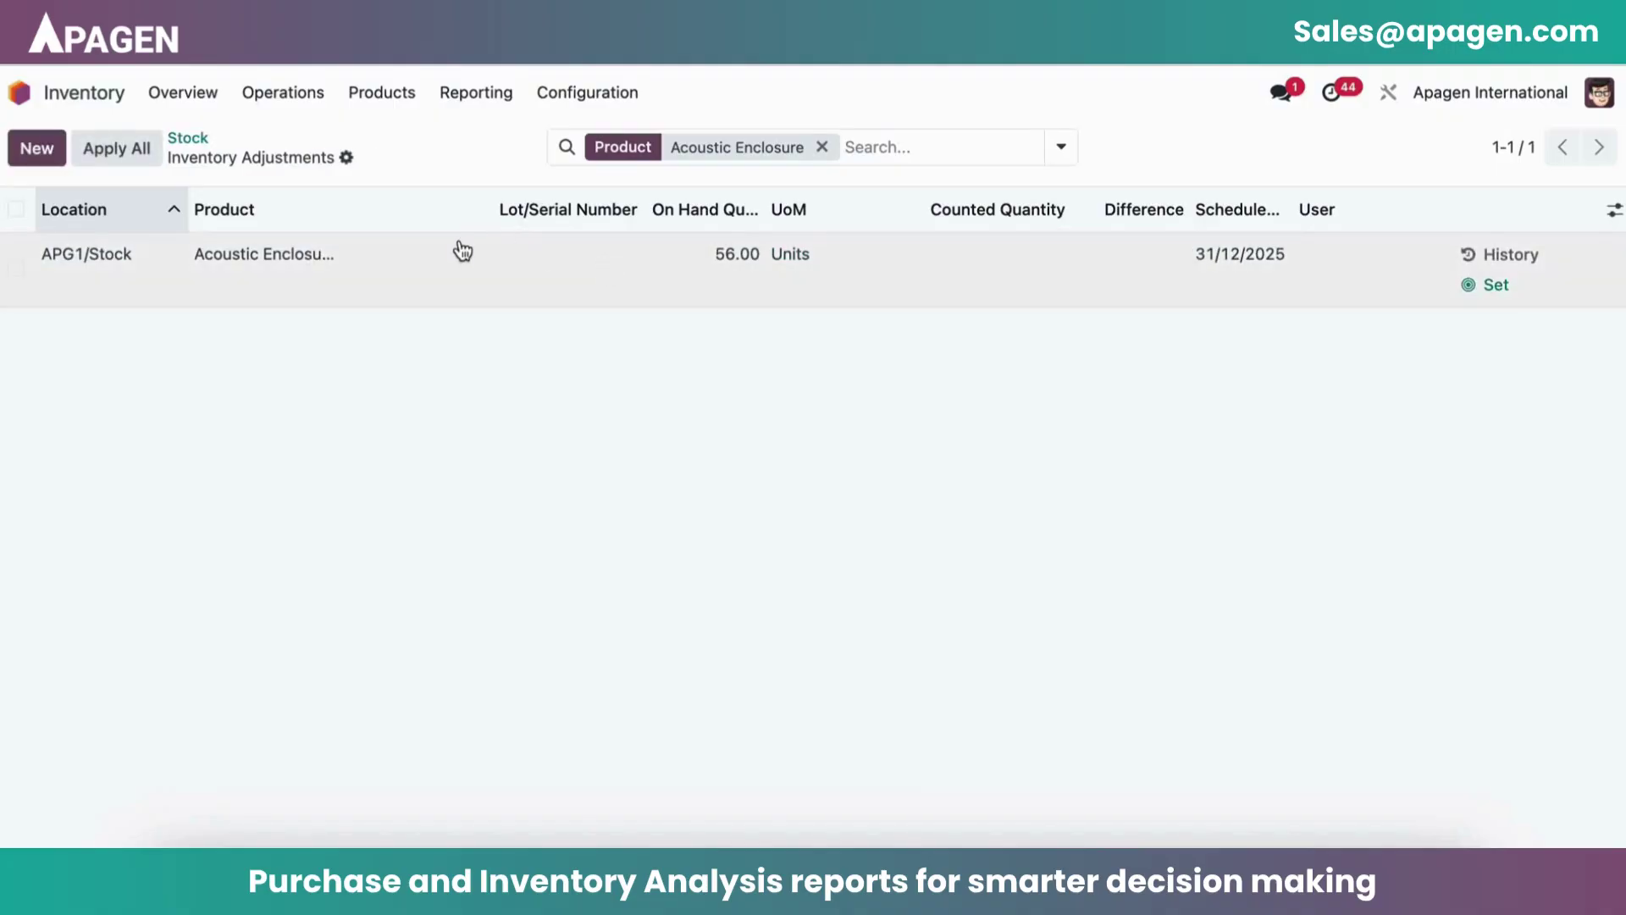
# - Return to the Stock report and review the stock valuation of the [White] Interlining product
pyautogui.click(188, 138)
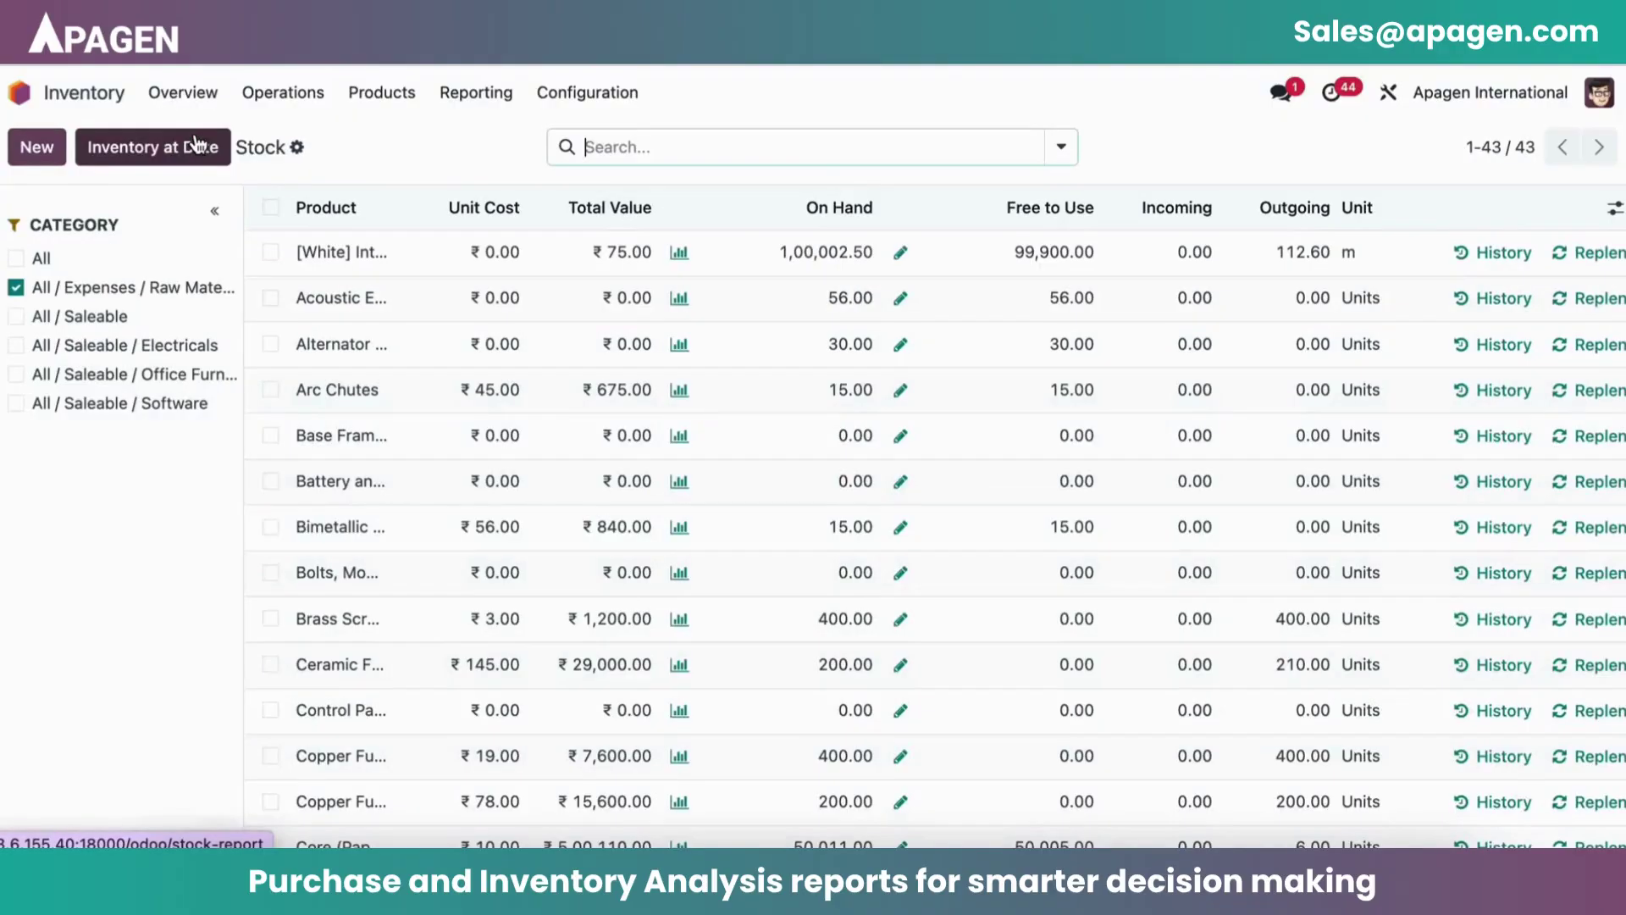
pyautogui.click(680, 254)
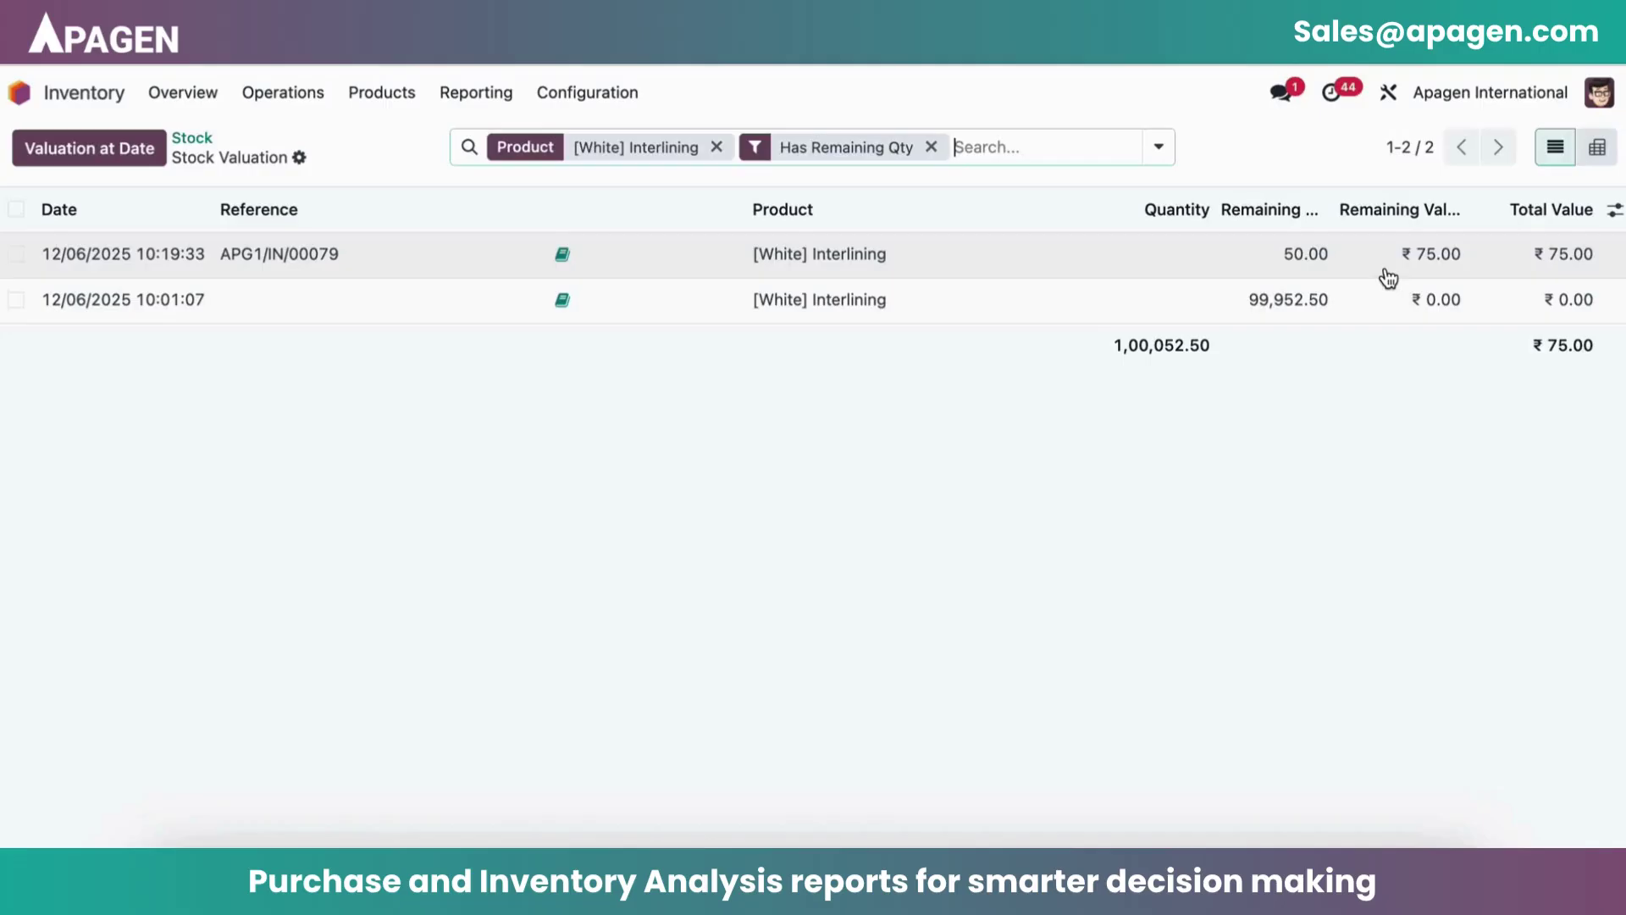
pyautogui.click(204, 146)
# - Open the Locations report, group it by location and expand the APG1/Stock group
pyautogui.click(488, 92)
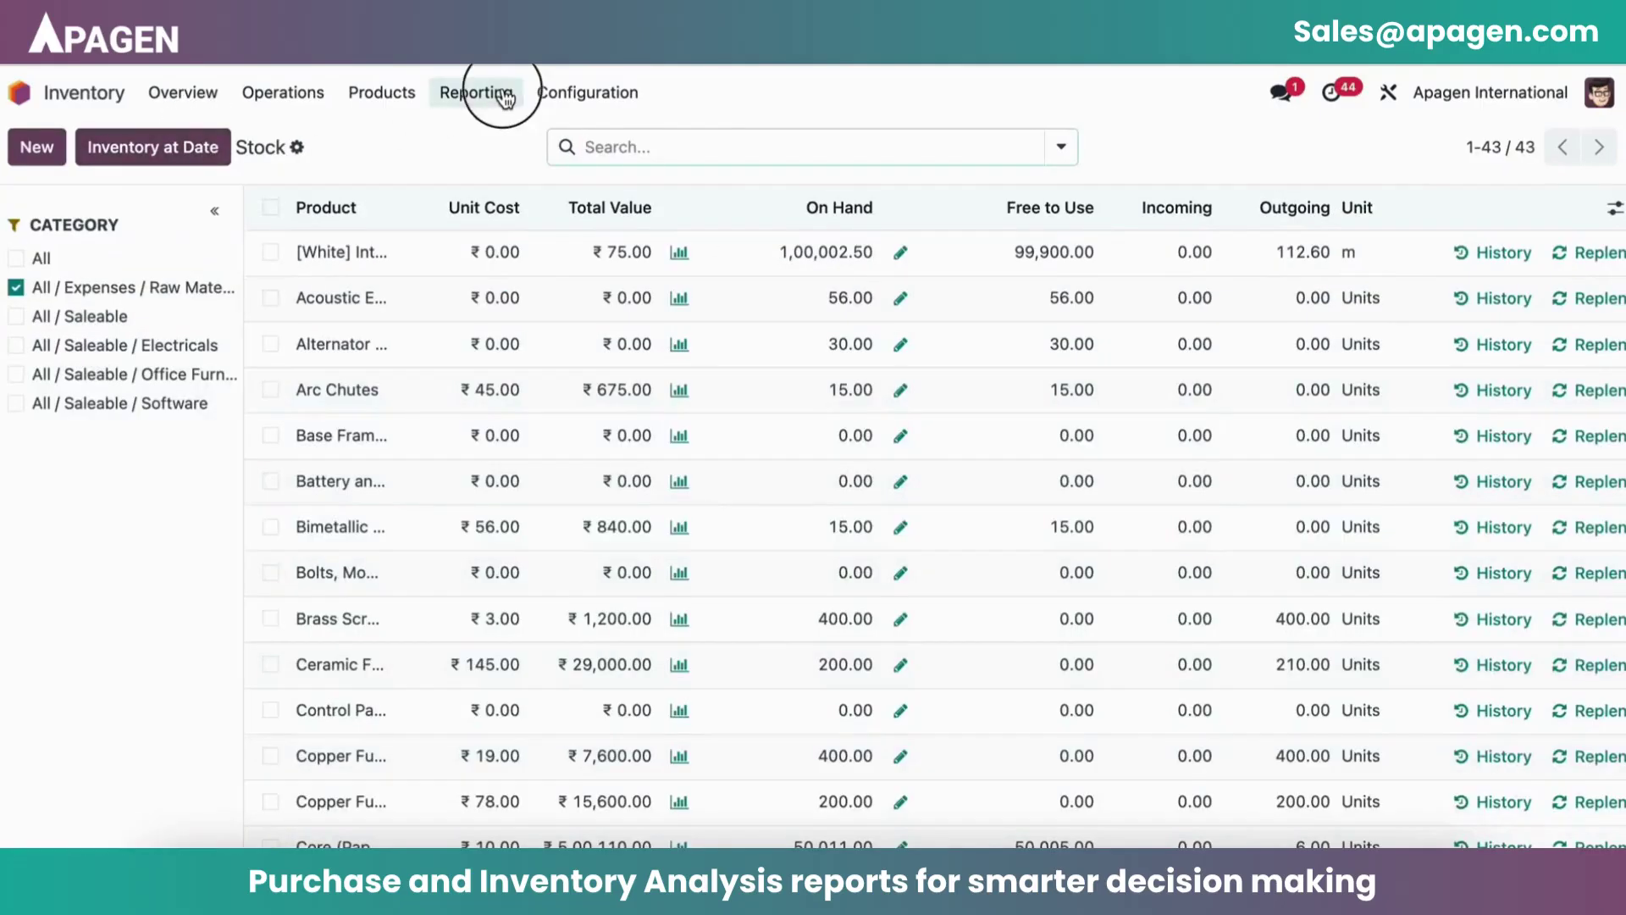
pyautogui.click(511, 170)
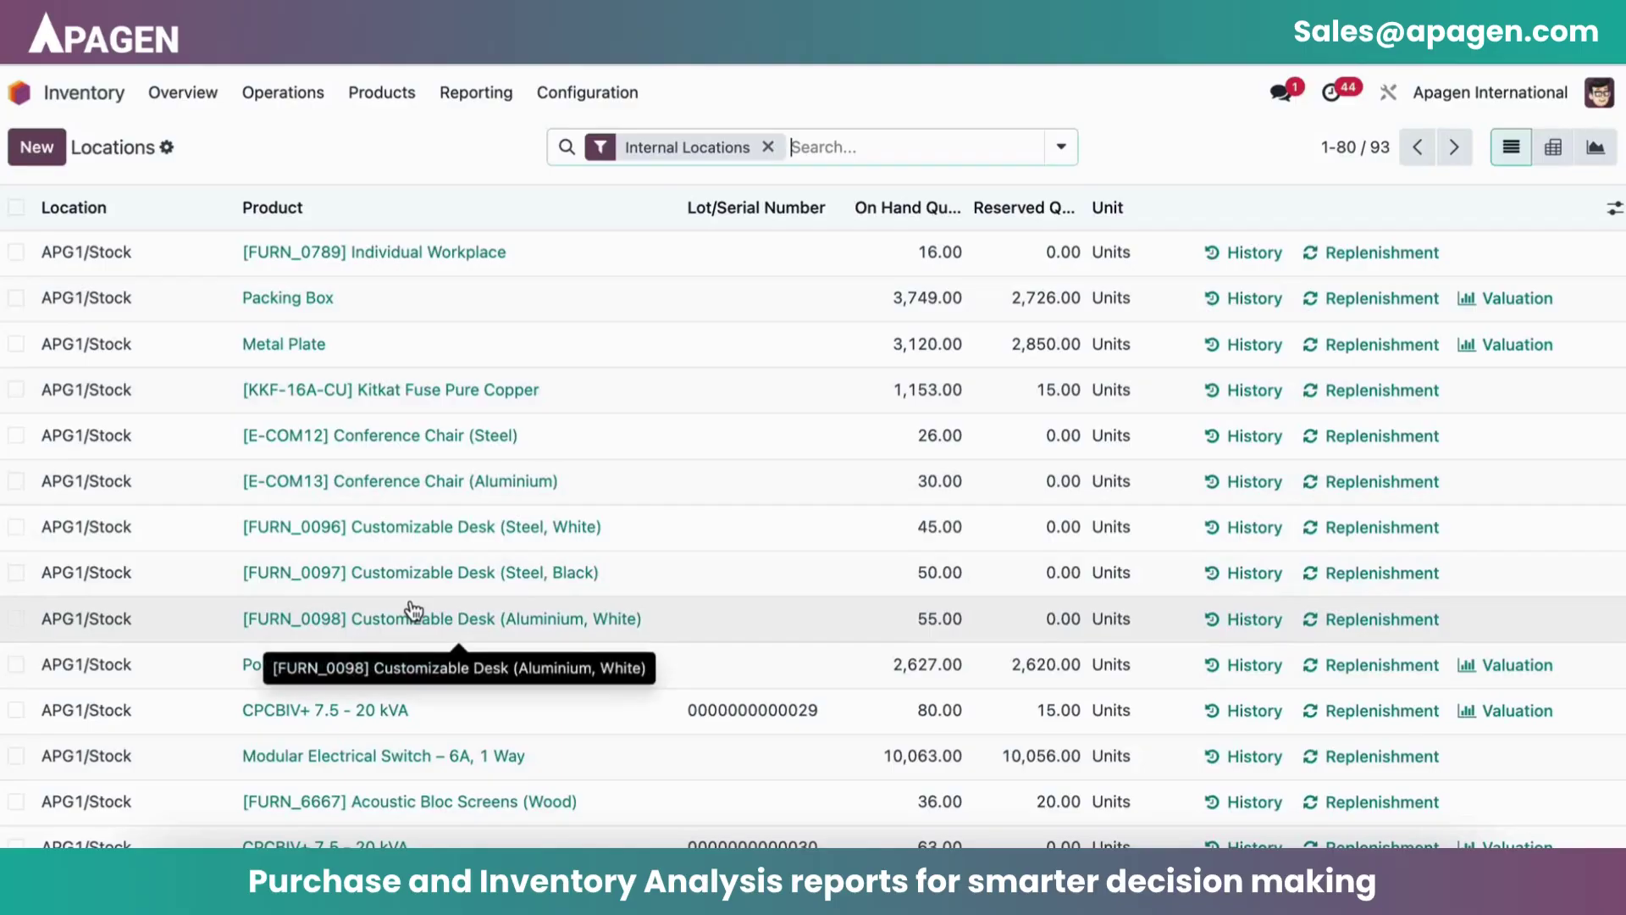
pyautogui.click(1063, 152)
pyautogui.click(744, 311)
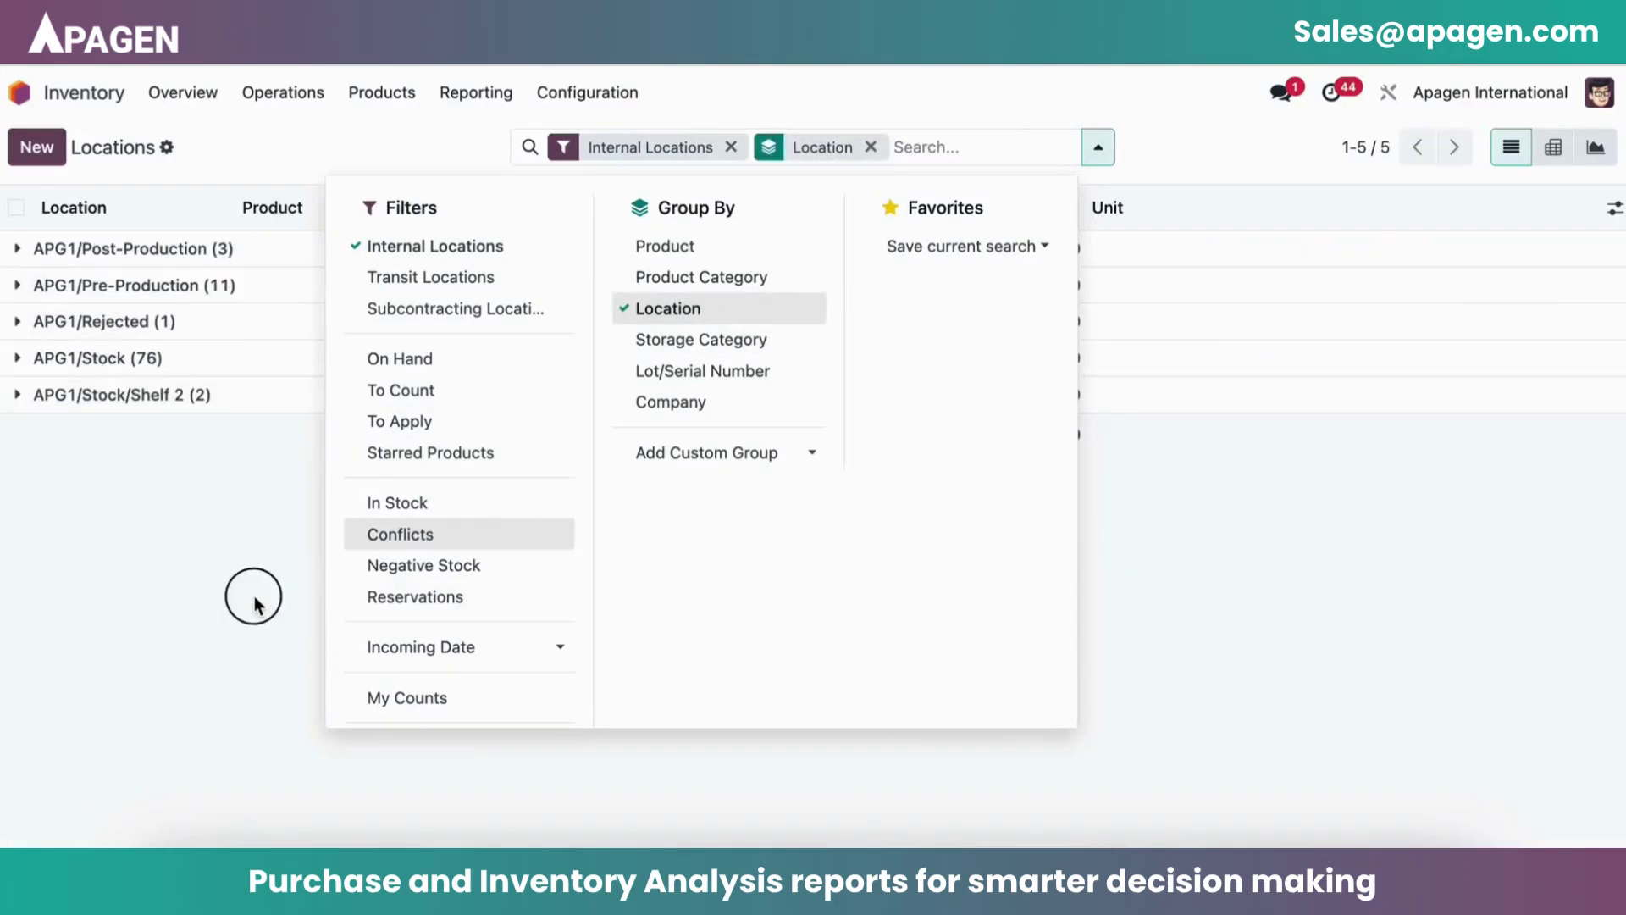
pyautogui.click(256, 603)
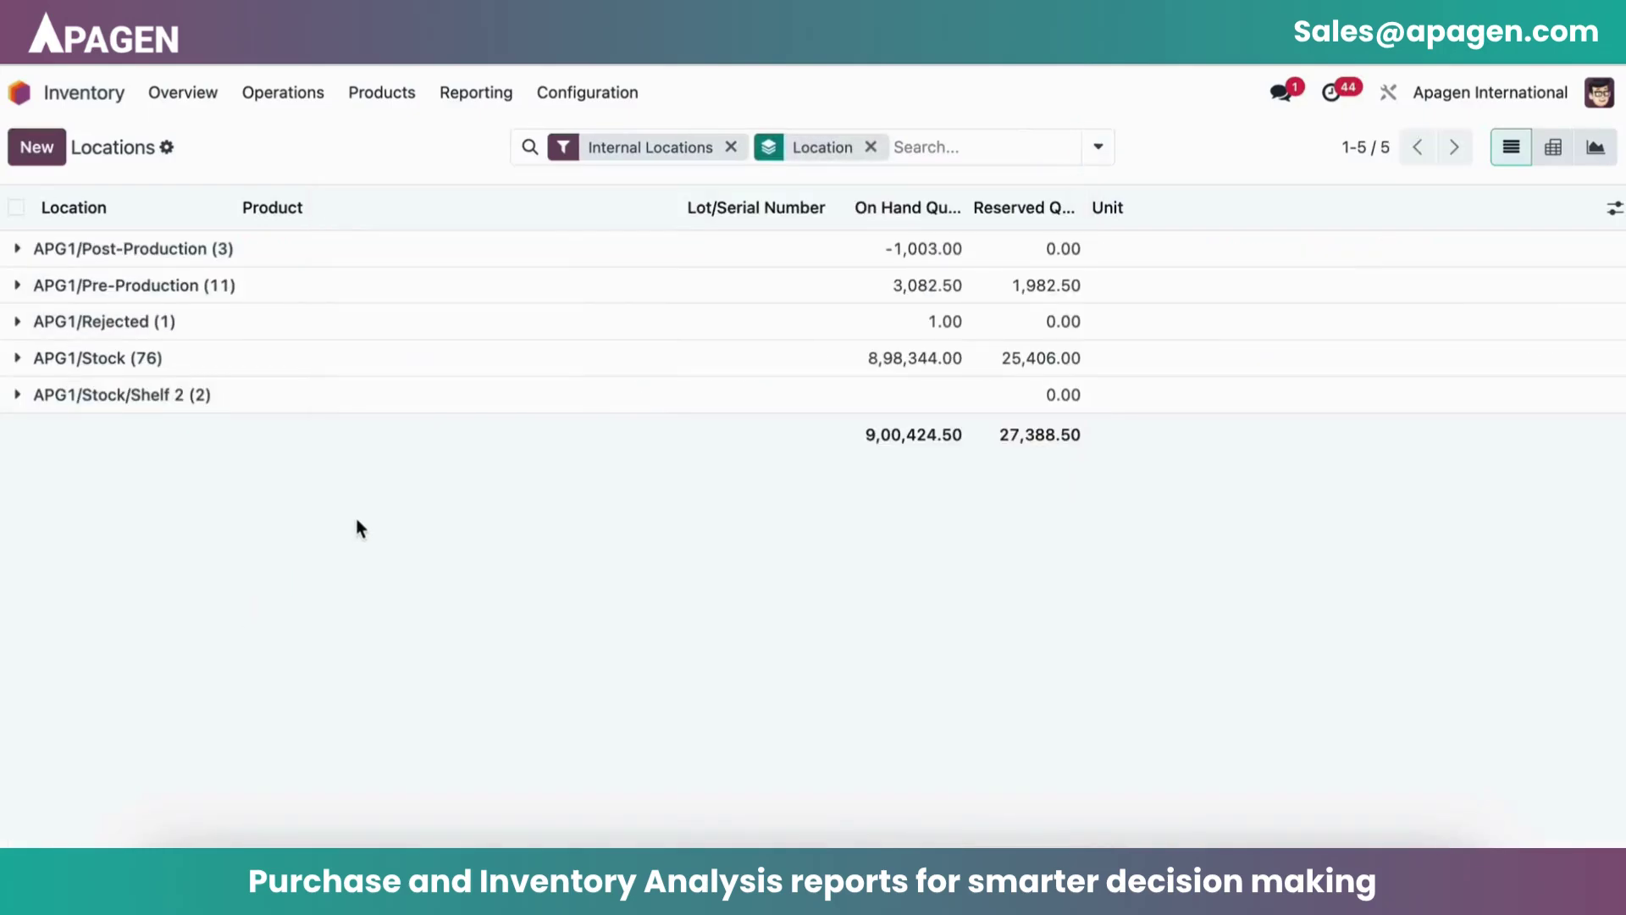
pyautogui.click(256, 369)
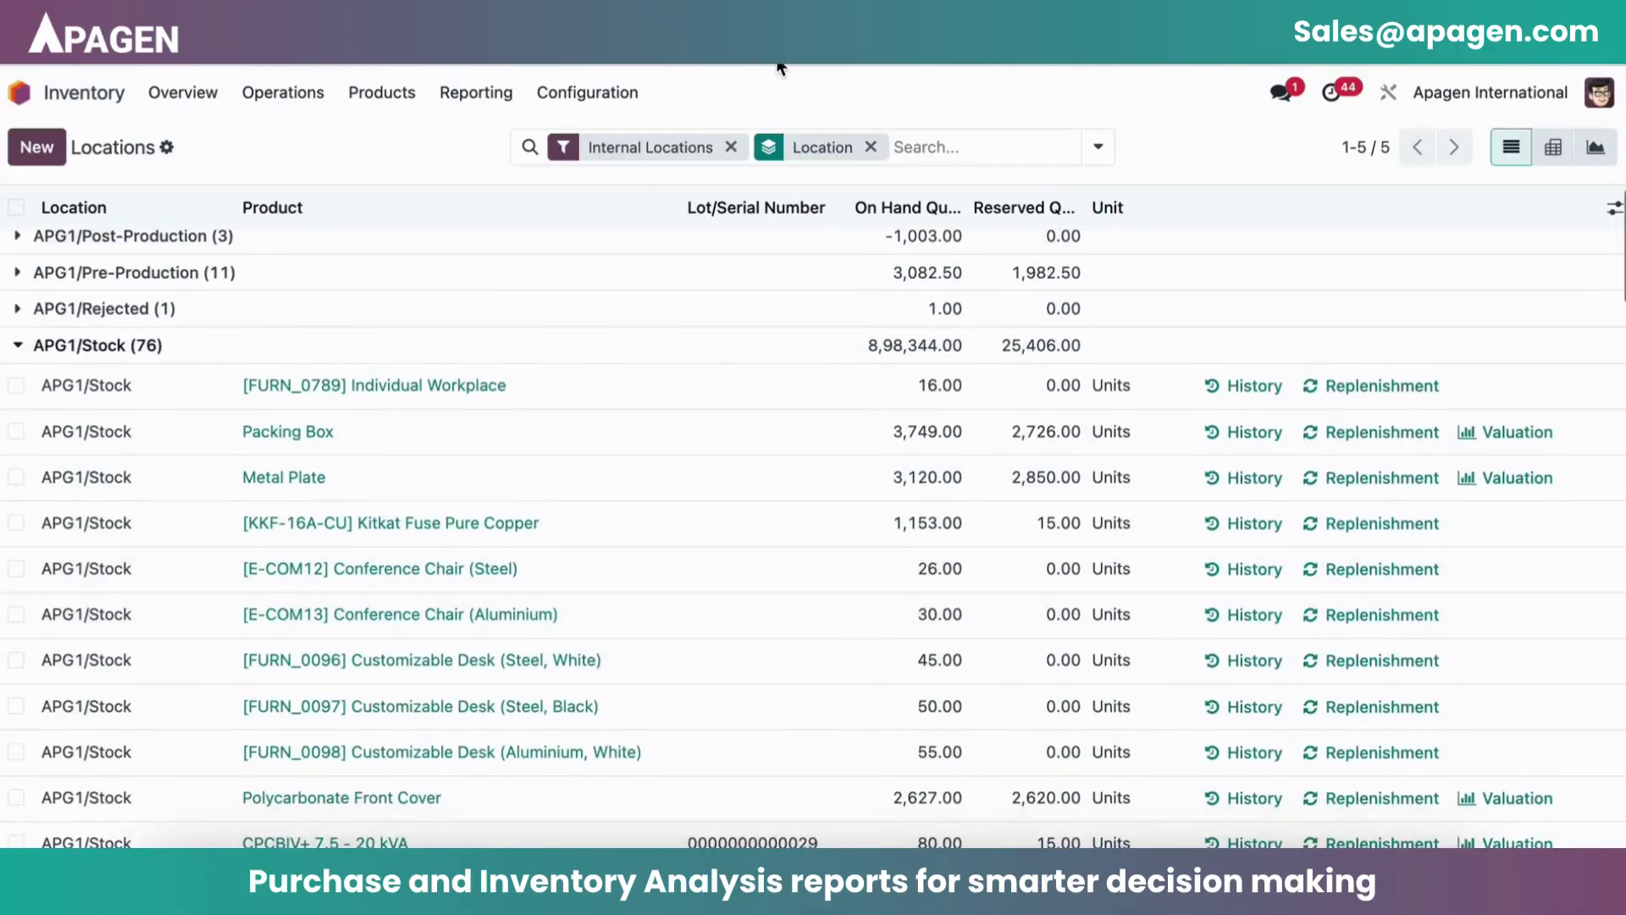
# - Add product as a second grouping under location and review the products within APG1/Stock
pyautogui.click(1095, 146)
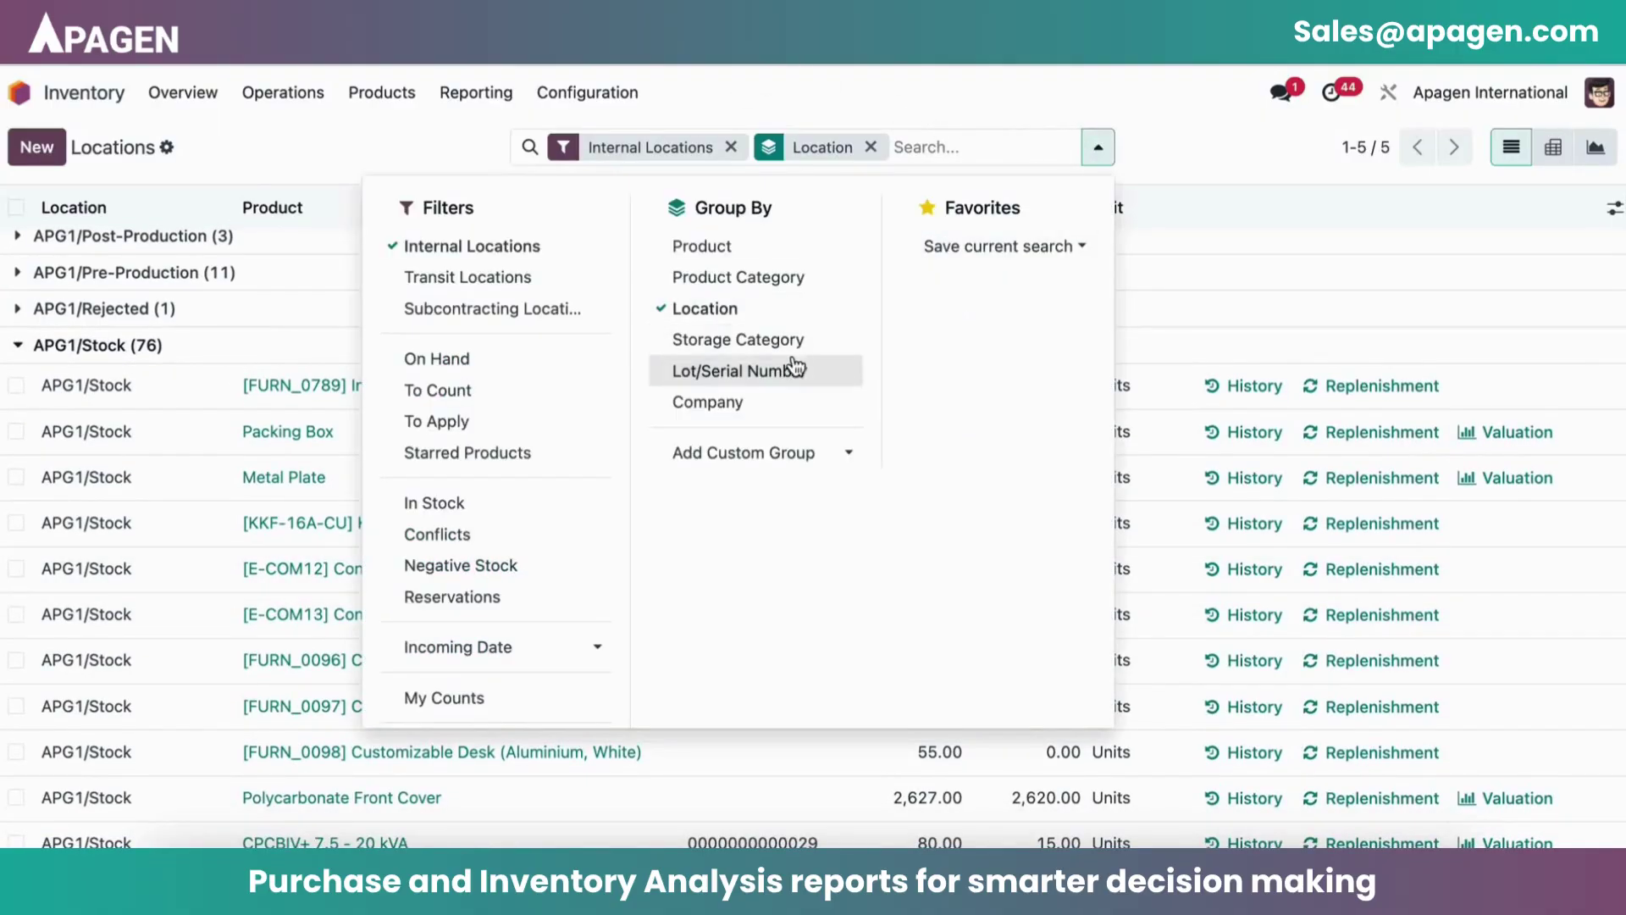
pyautogui.click(710, 245)
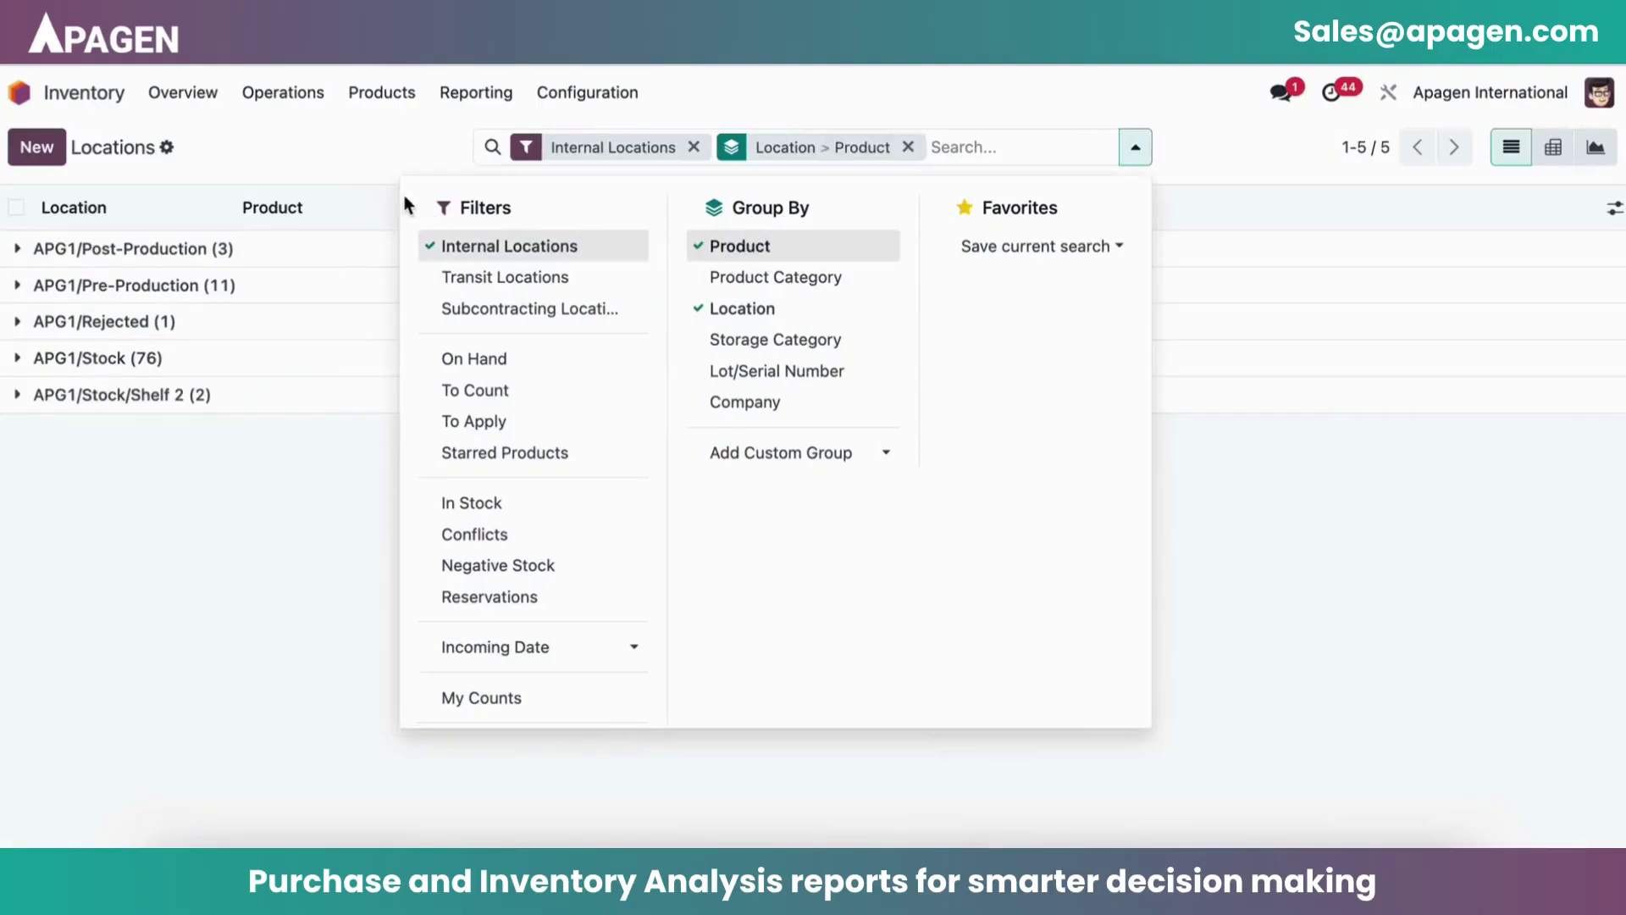
pyautogui.click(373, 154)
pyautogui.click(334, 366)
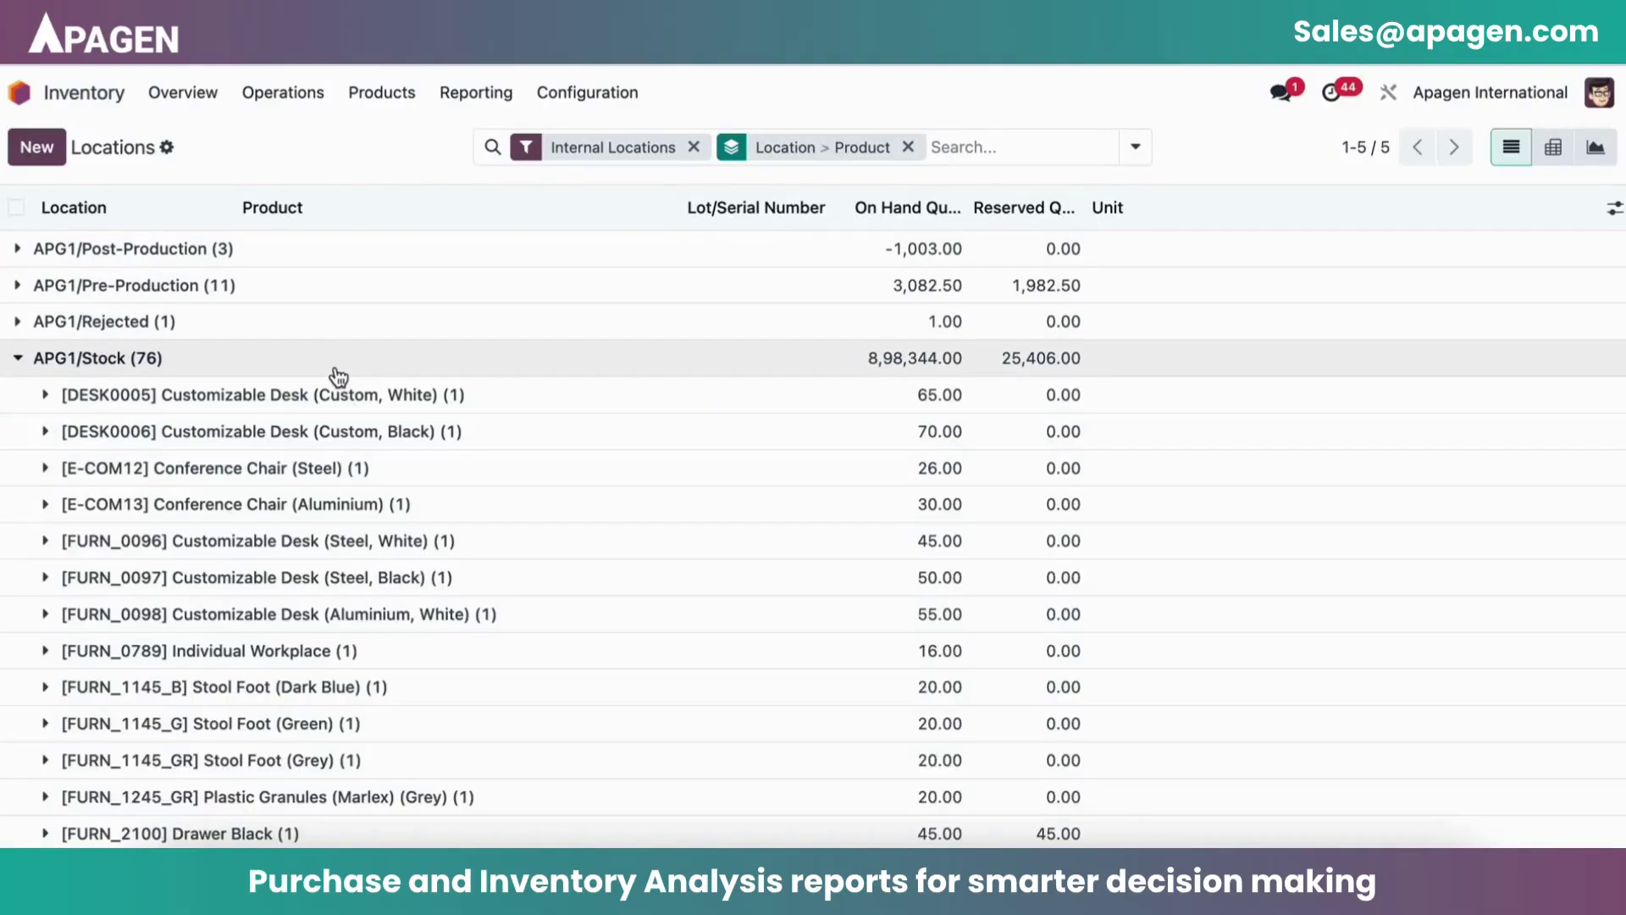
pyautogui.scroll(-1, 352, 605)
pyautogui.scroll(-6, 351, 606)
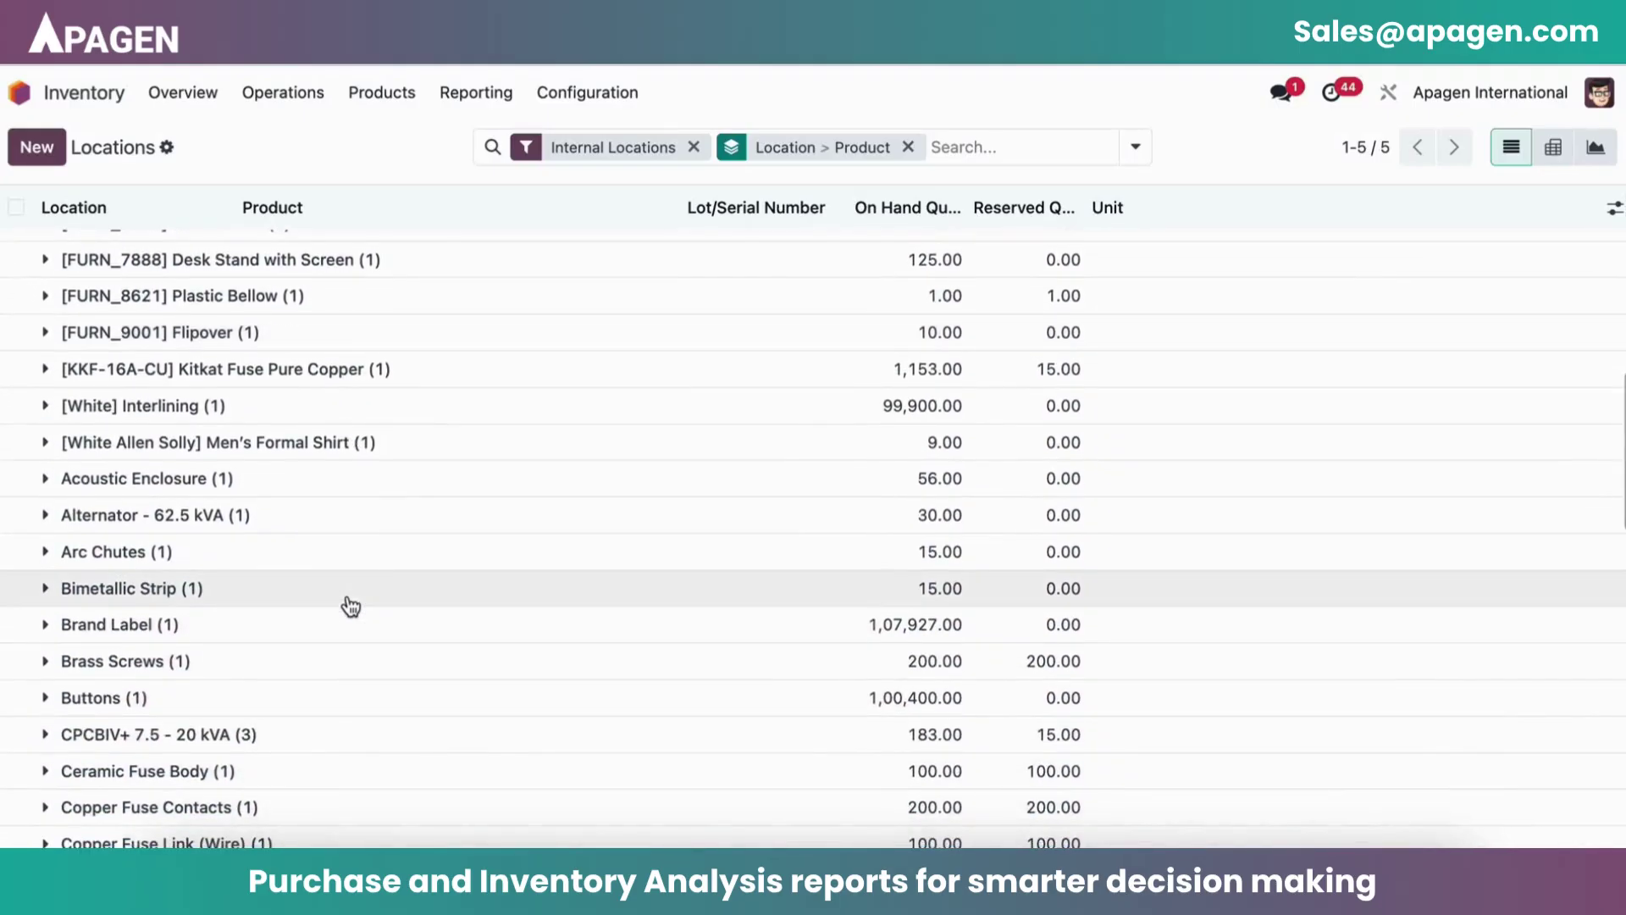
pyautogui.scroll(5, 350, 606)
pyautogui.scroll(3, 351, 606)
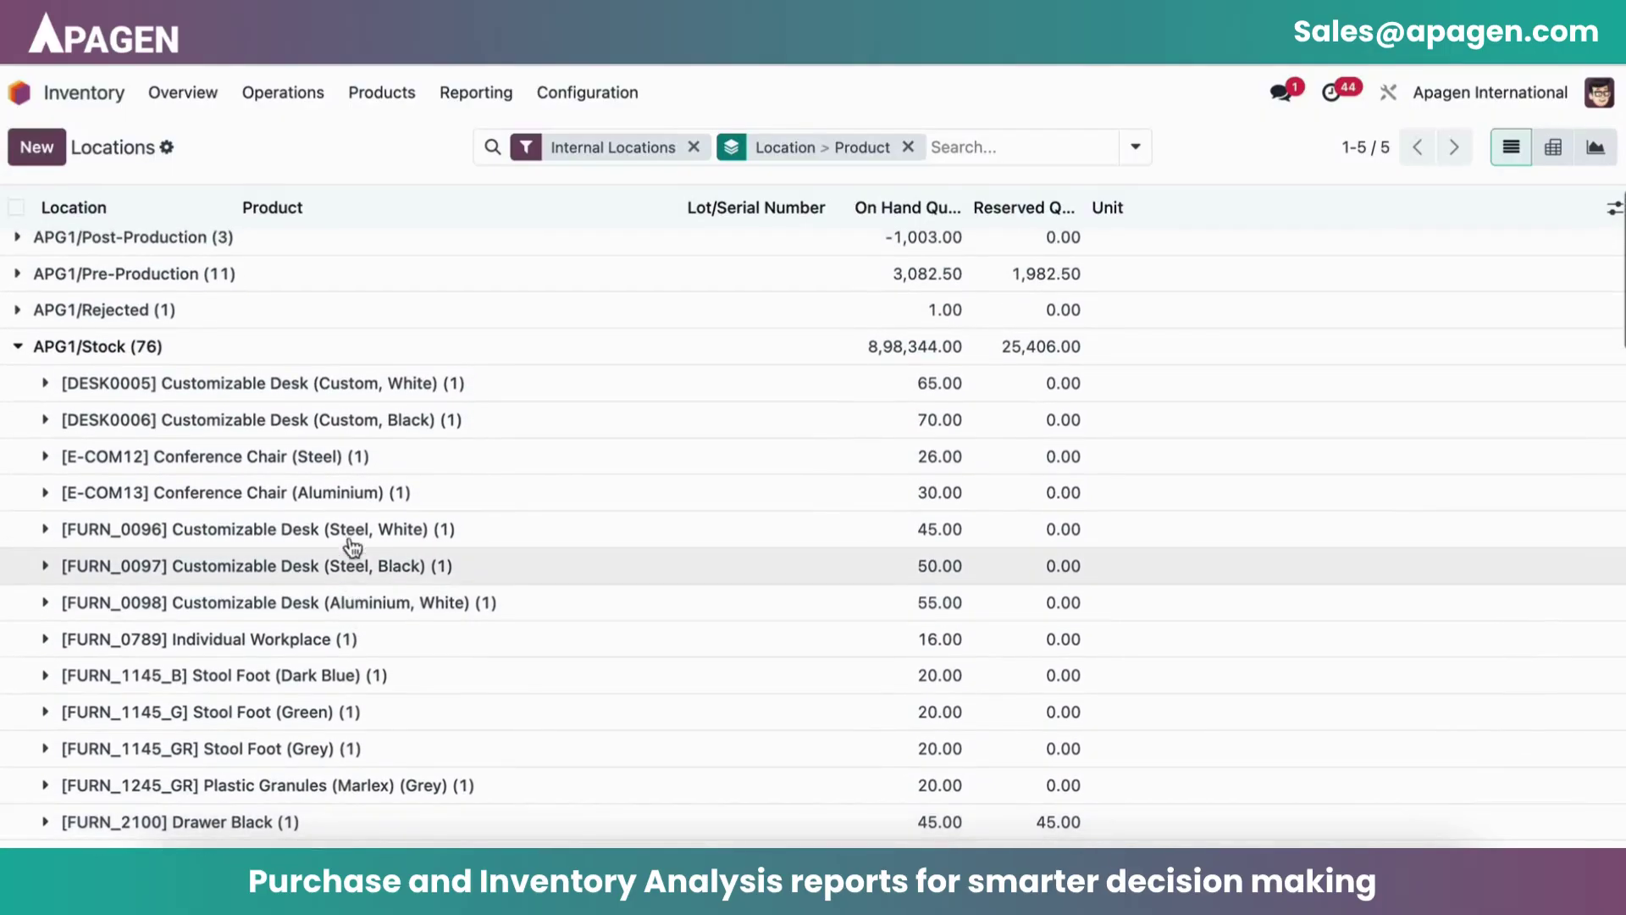
# - Open the reordering rules for [E-COM12] Conference Chair (Steel) in APG1/Stock and widen the Product column
pyautogui.click(339, 462)
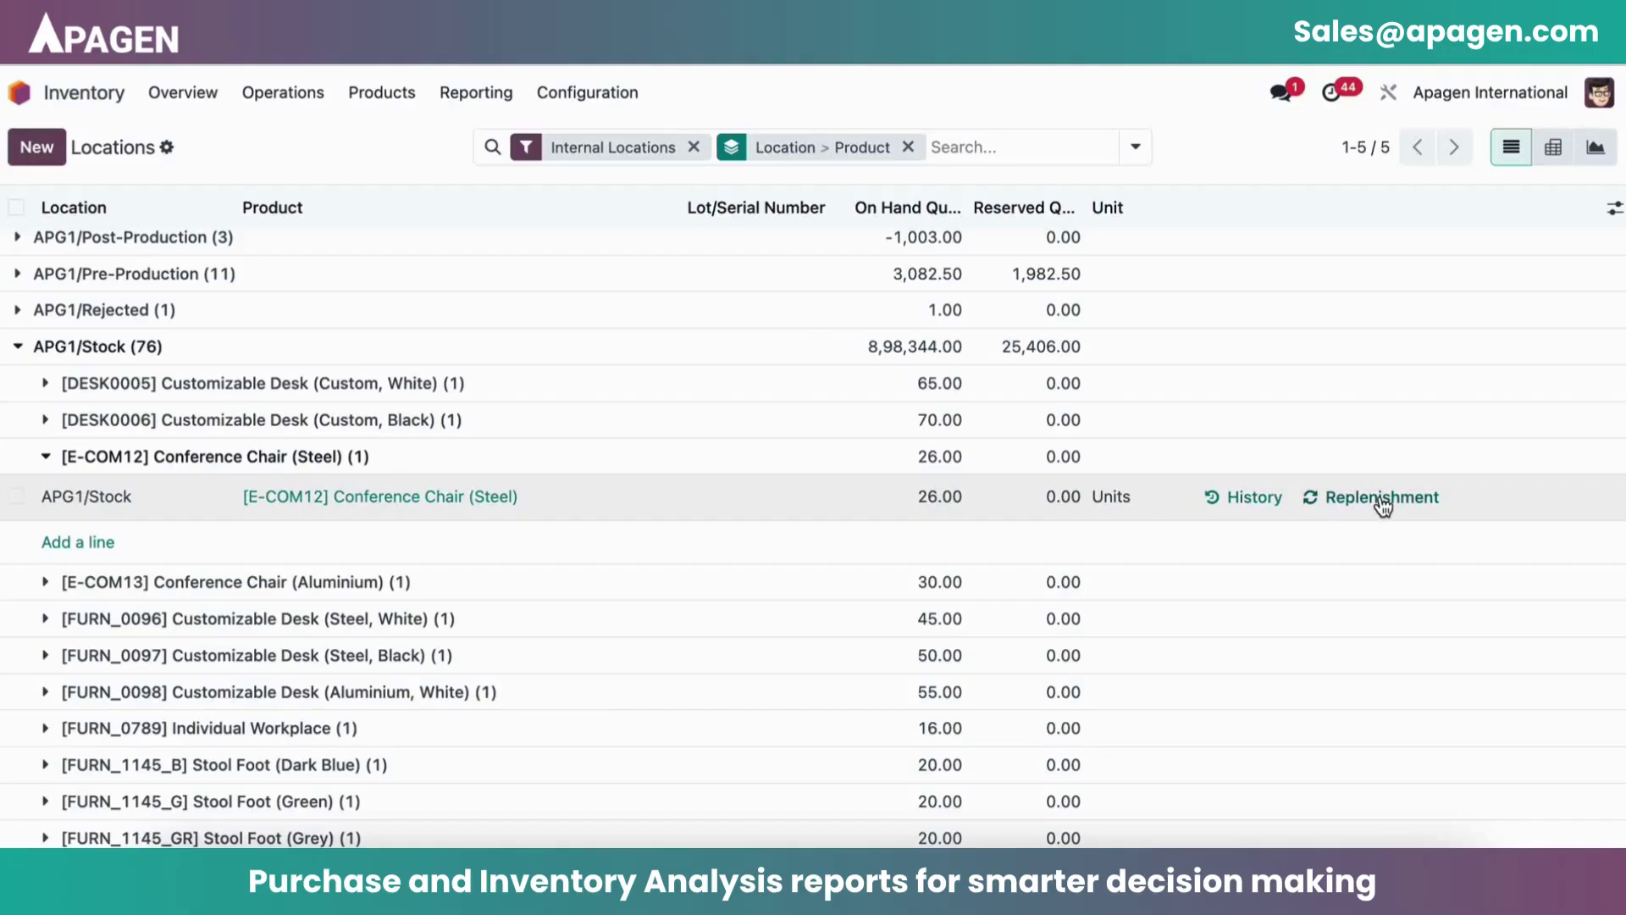
pyautogui.scroll(-1, 1380, 512)
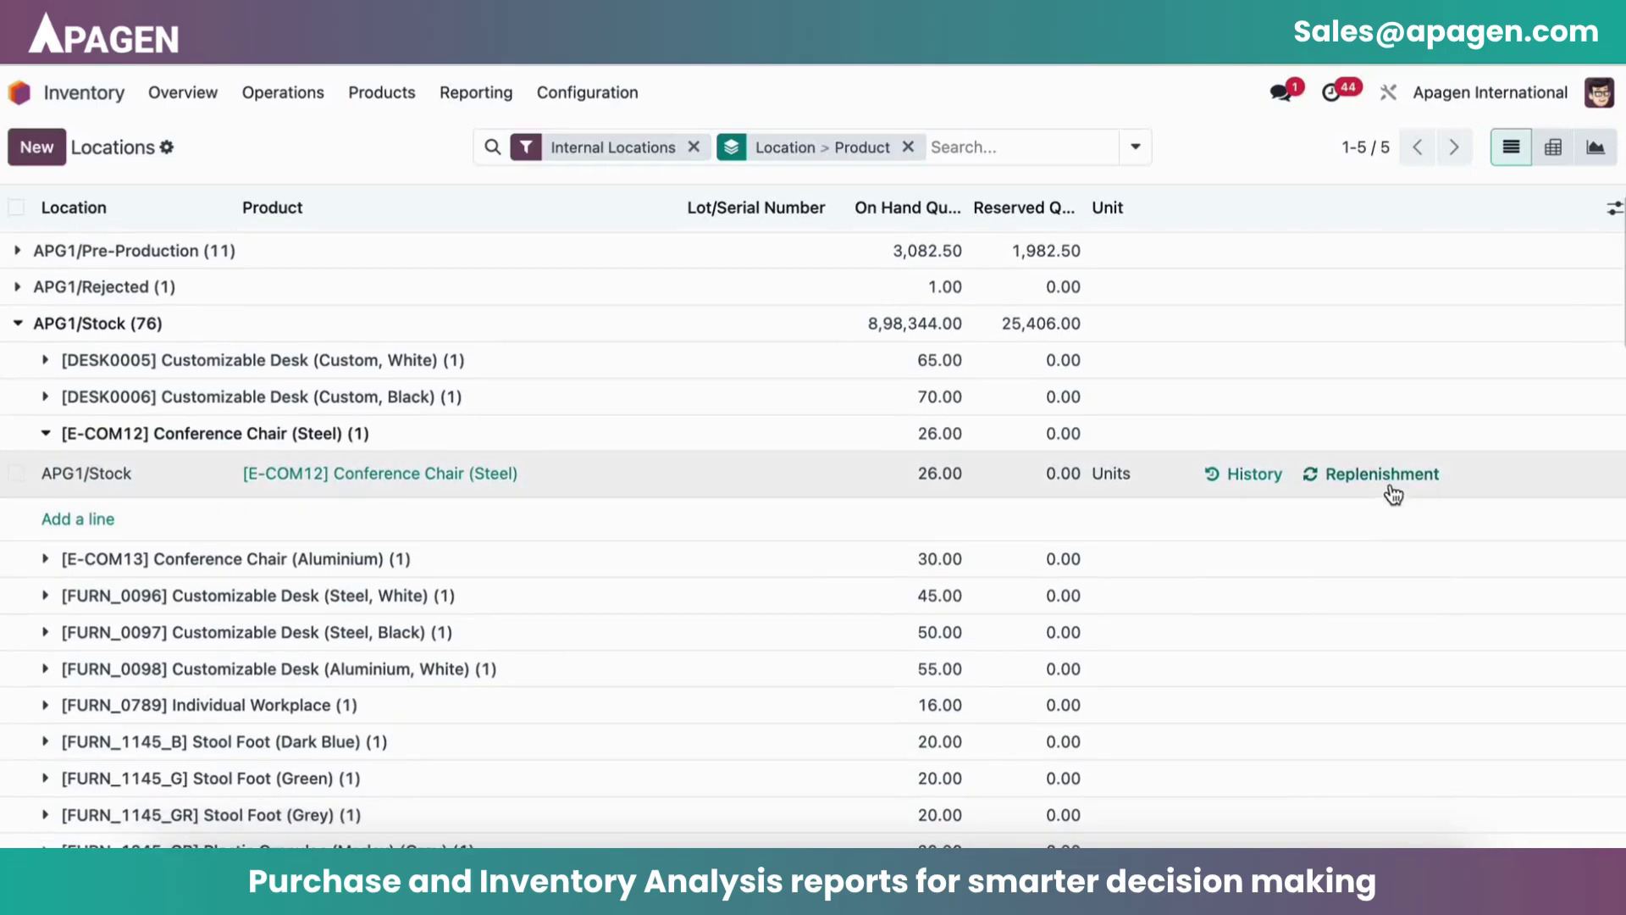
pyautogui.click(1396, 481)
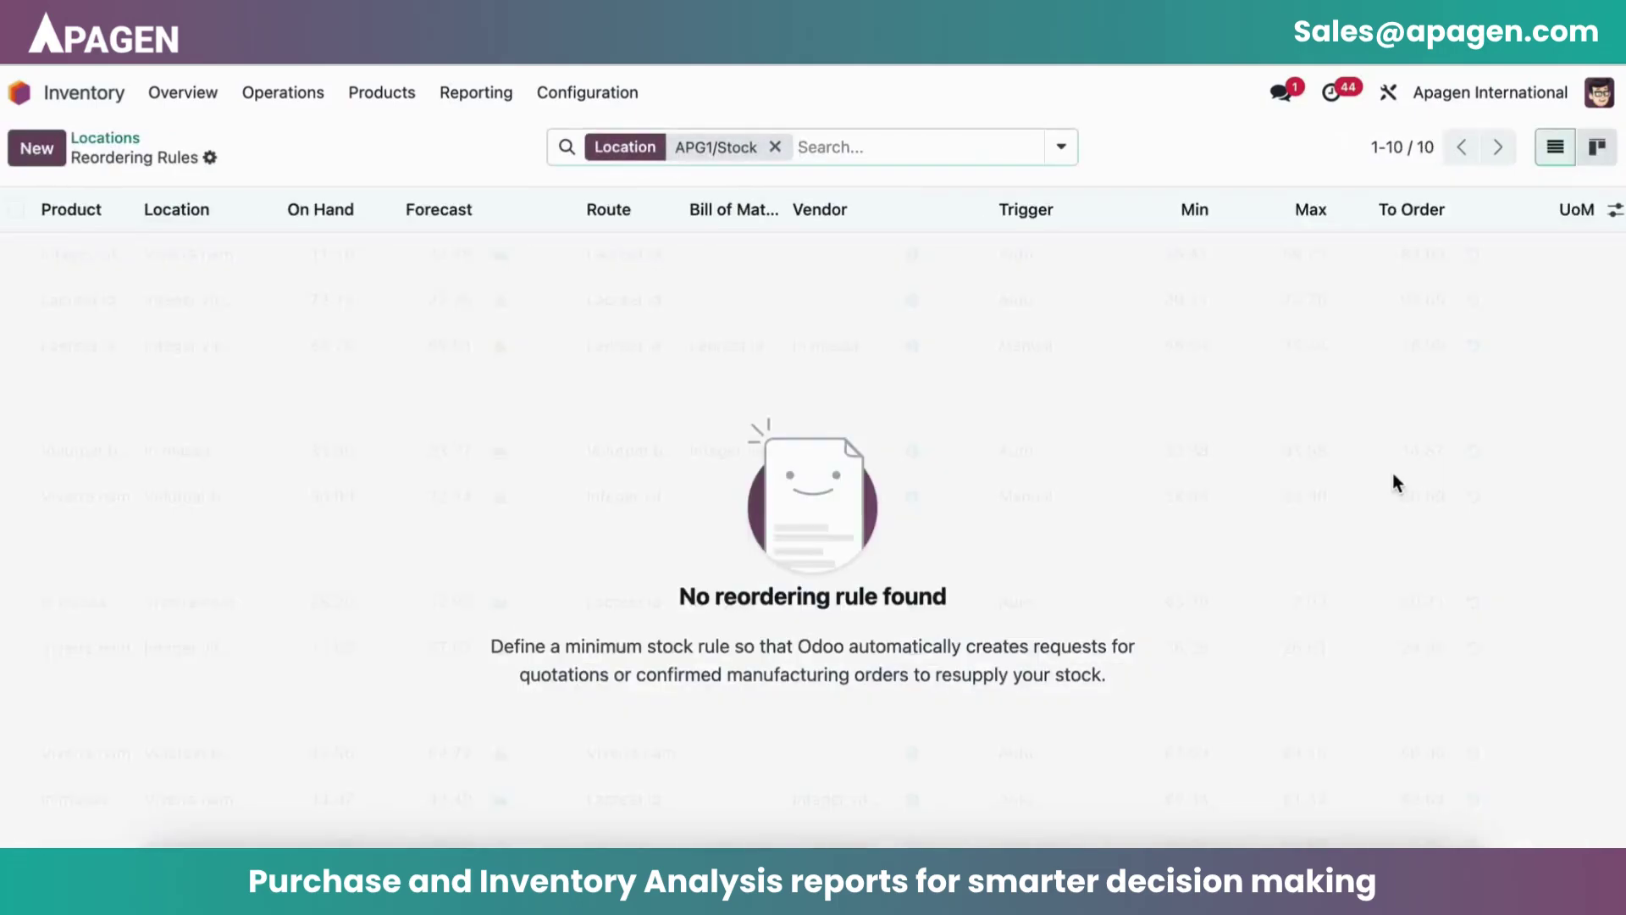
pyautogui.click(32, 161)
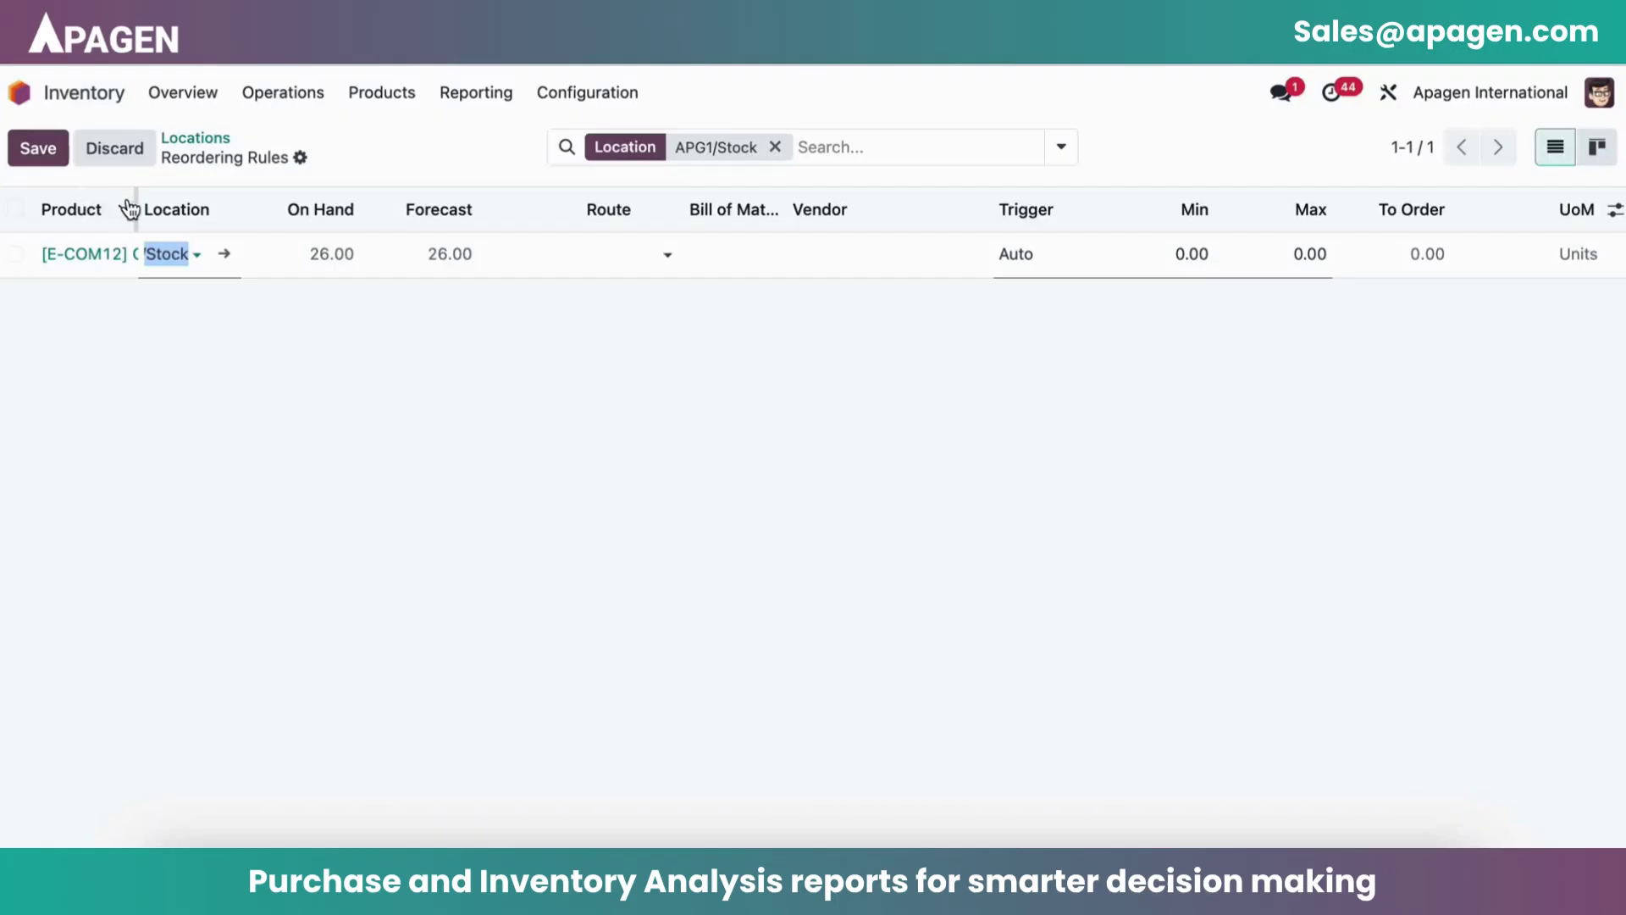
pyautogui.moveTo(138, 208); pyautogui.dragTo(225, 209)
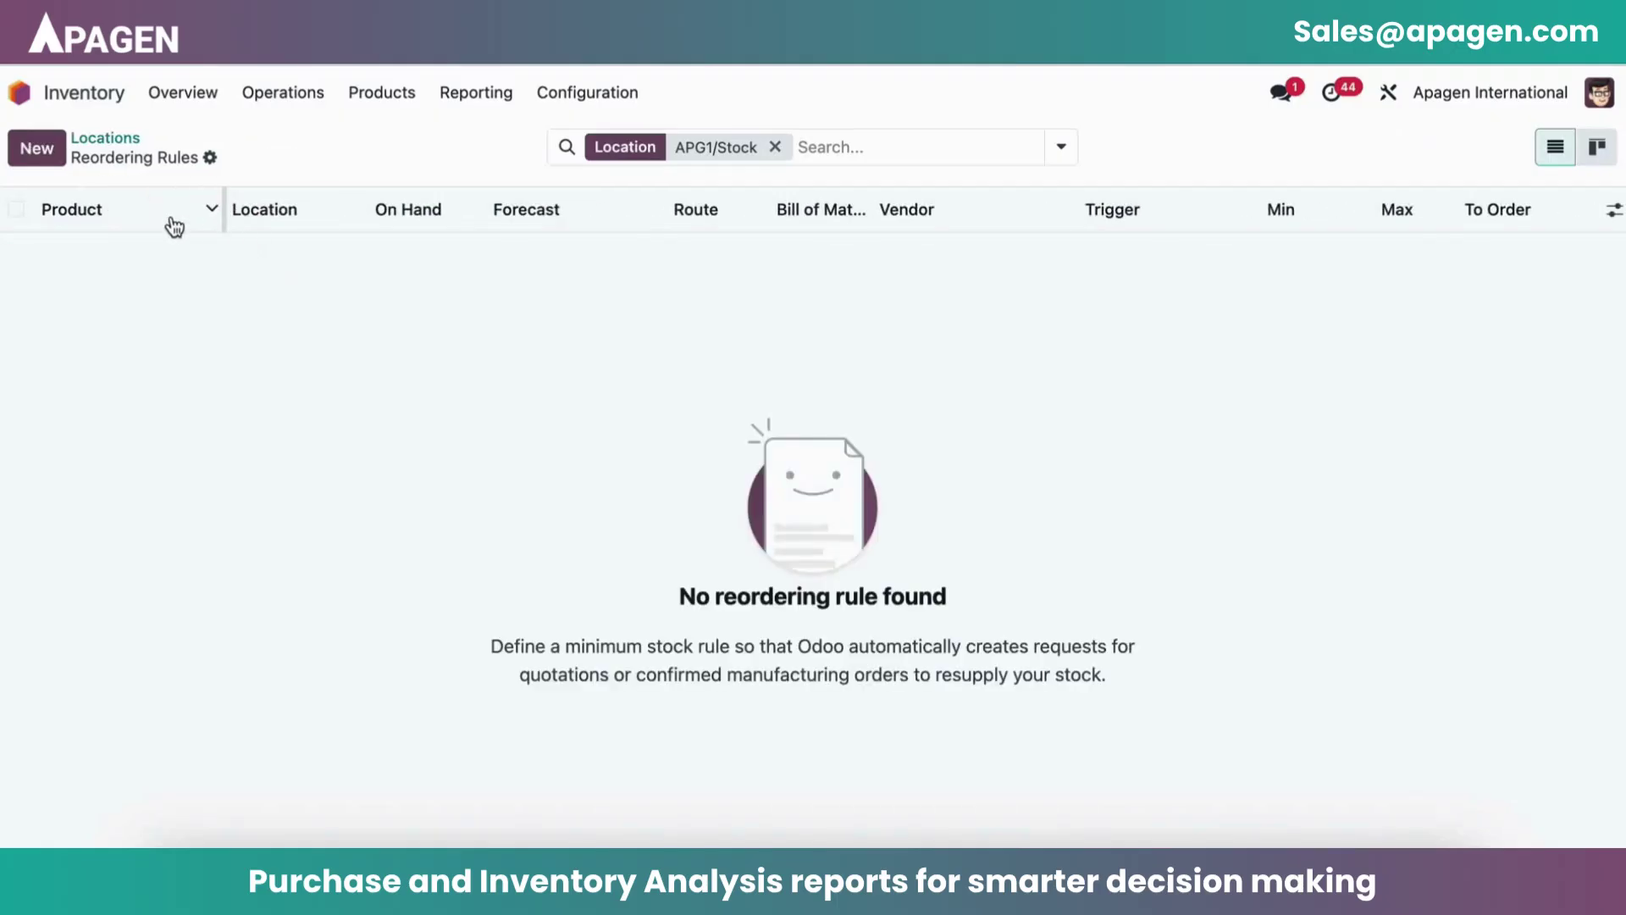
# - Start a new reordering rule for the steel conference chair with route Buy and vendor Wood Corner
pyautogui.click(47, 152)
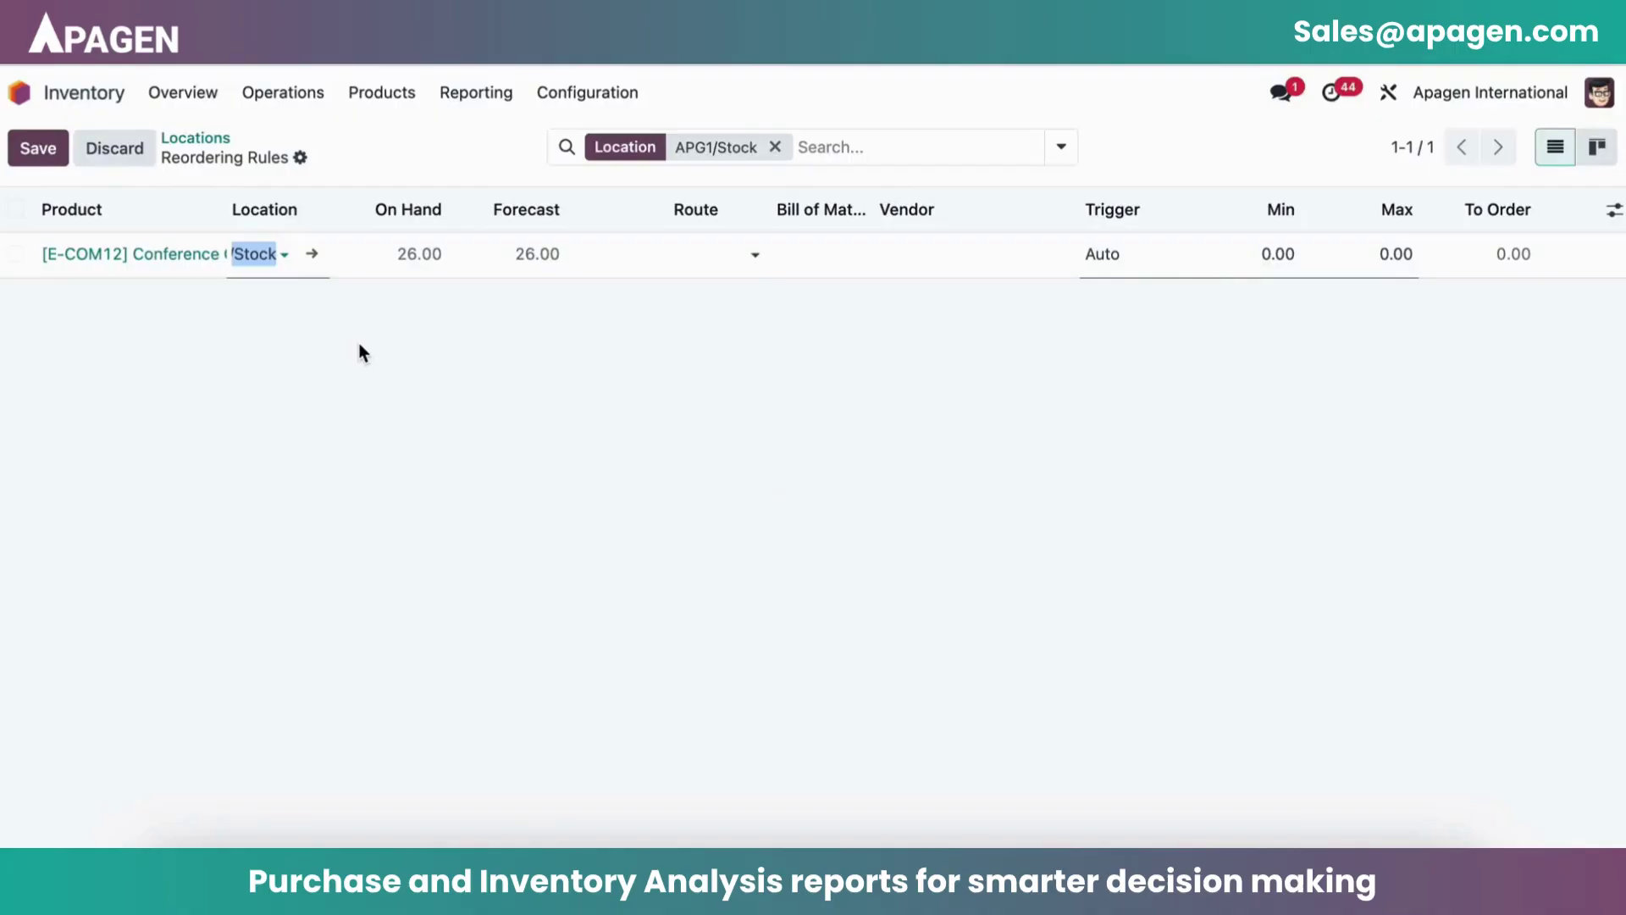
pyautogui.click(700, 253)
pyautogui.click(713, 295)
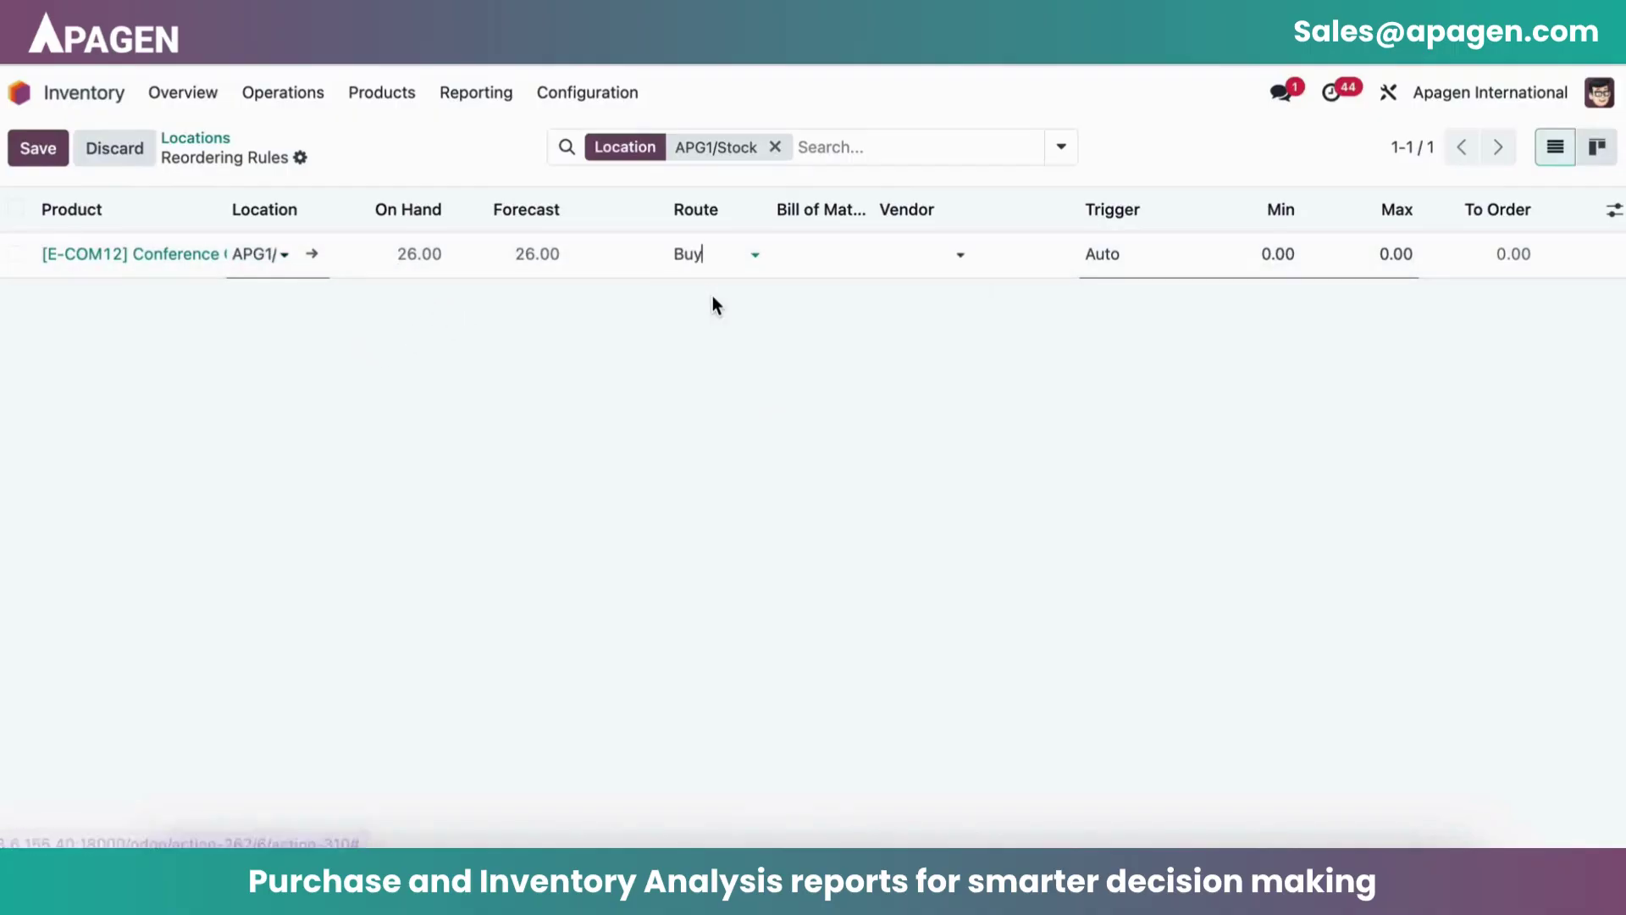
pyautogui.click(931, 251)
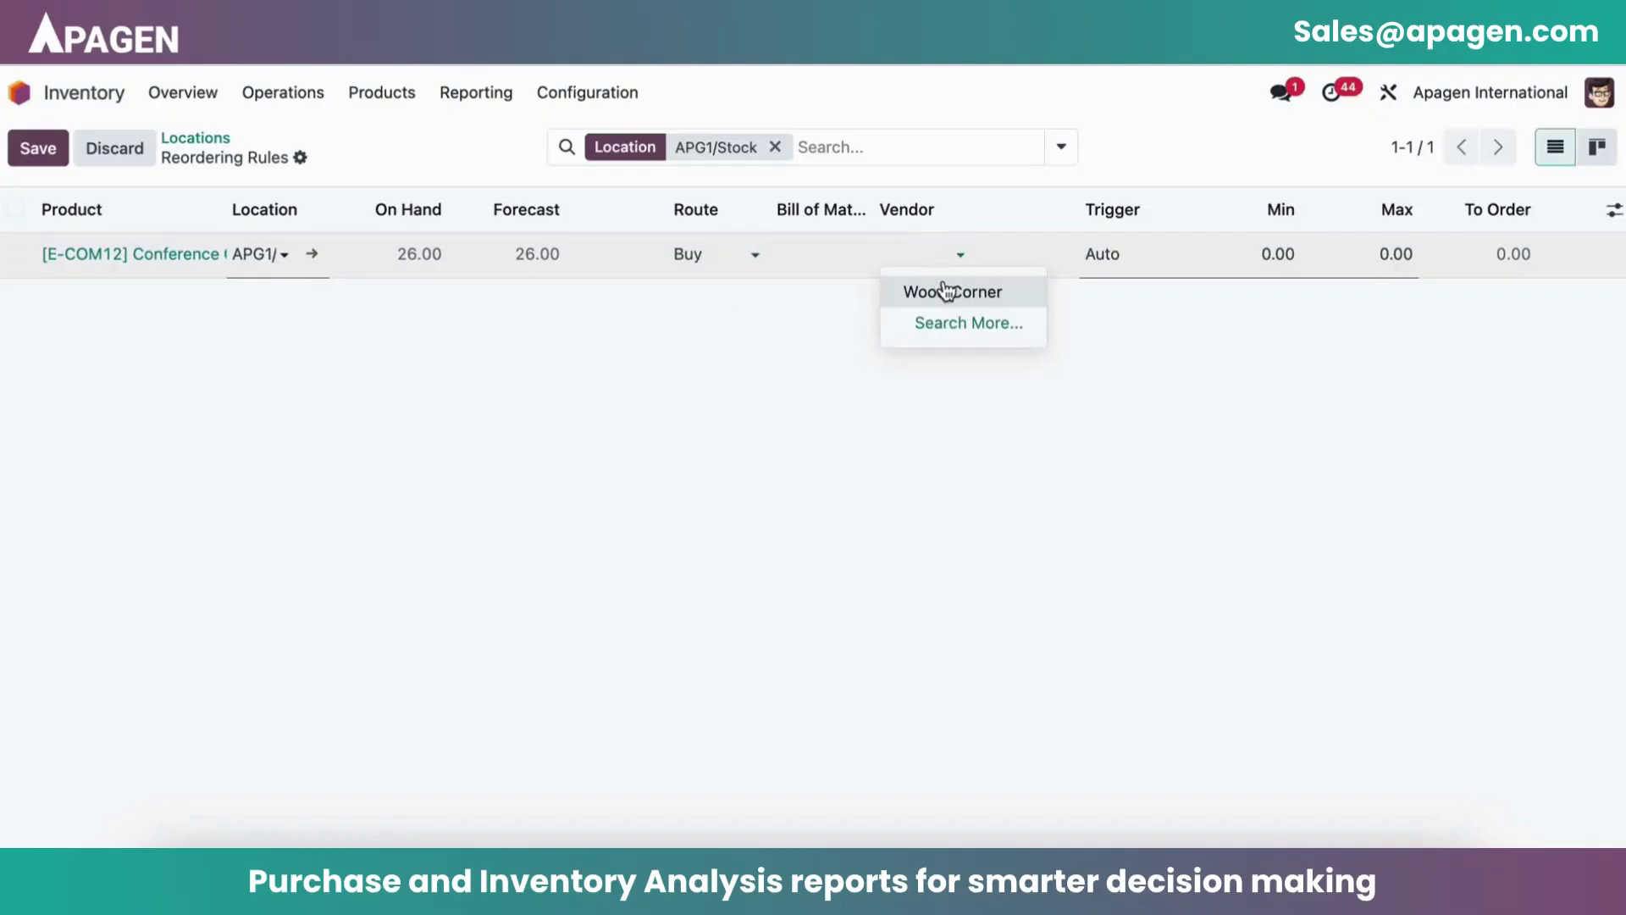
pyautogui.click(949, 291)
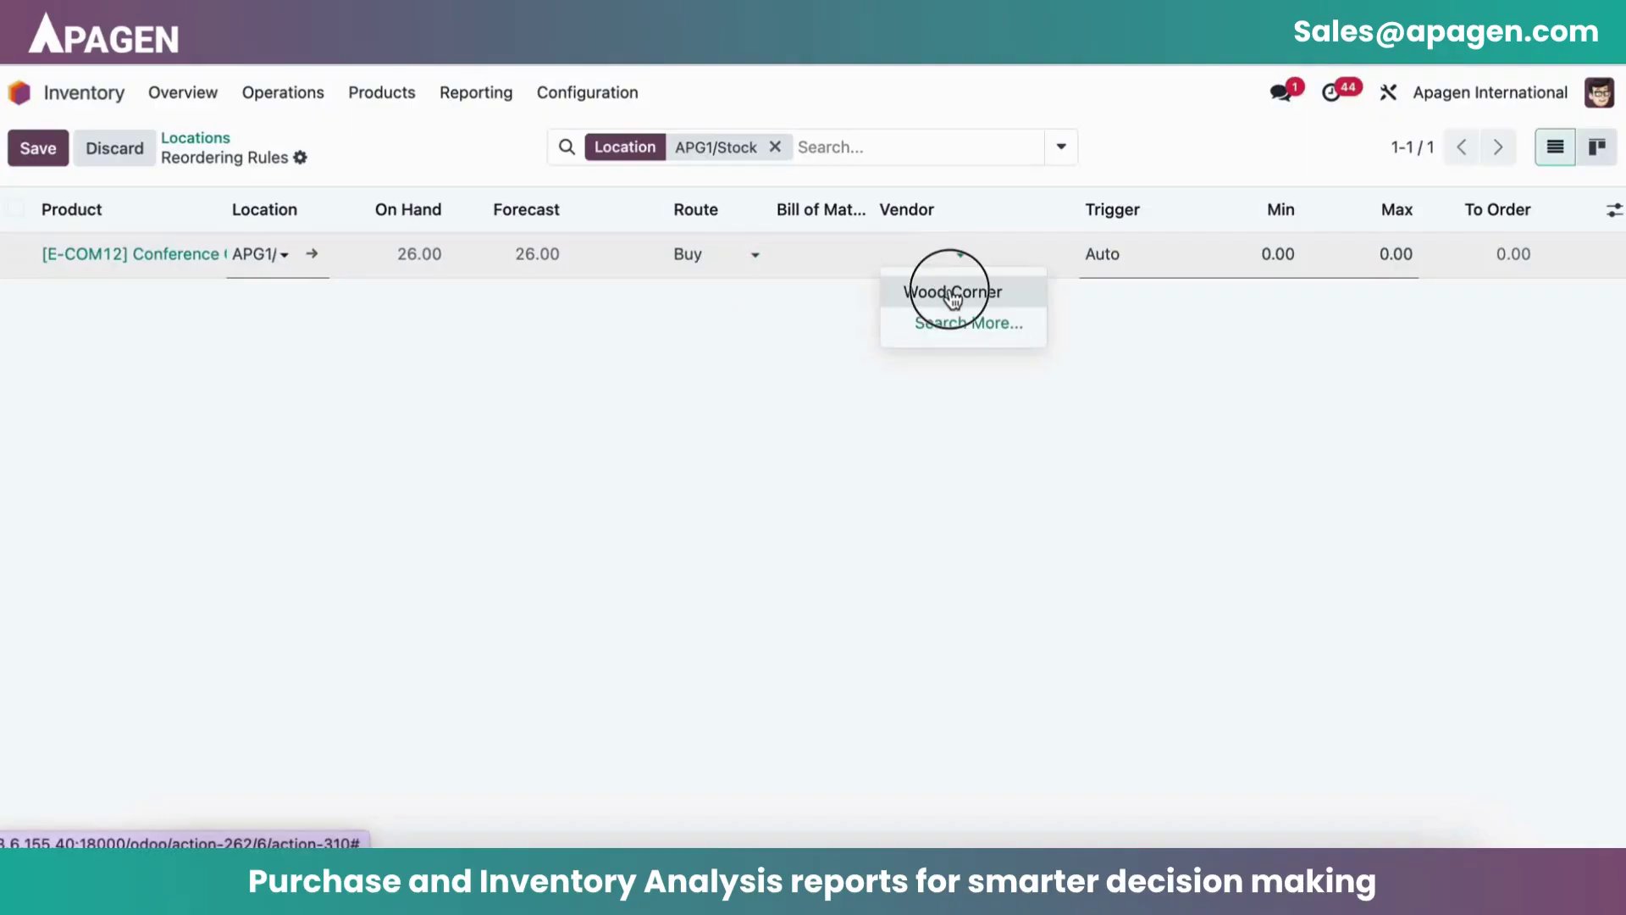
# - Set the reordering rule's minimum quantity to 50 and maximum to 500, and save the rule
pyautogui.click(1260, 258)
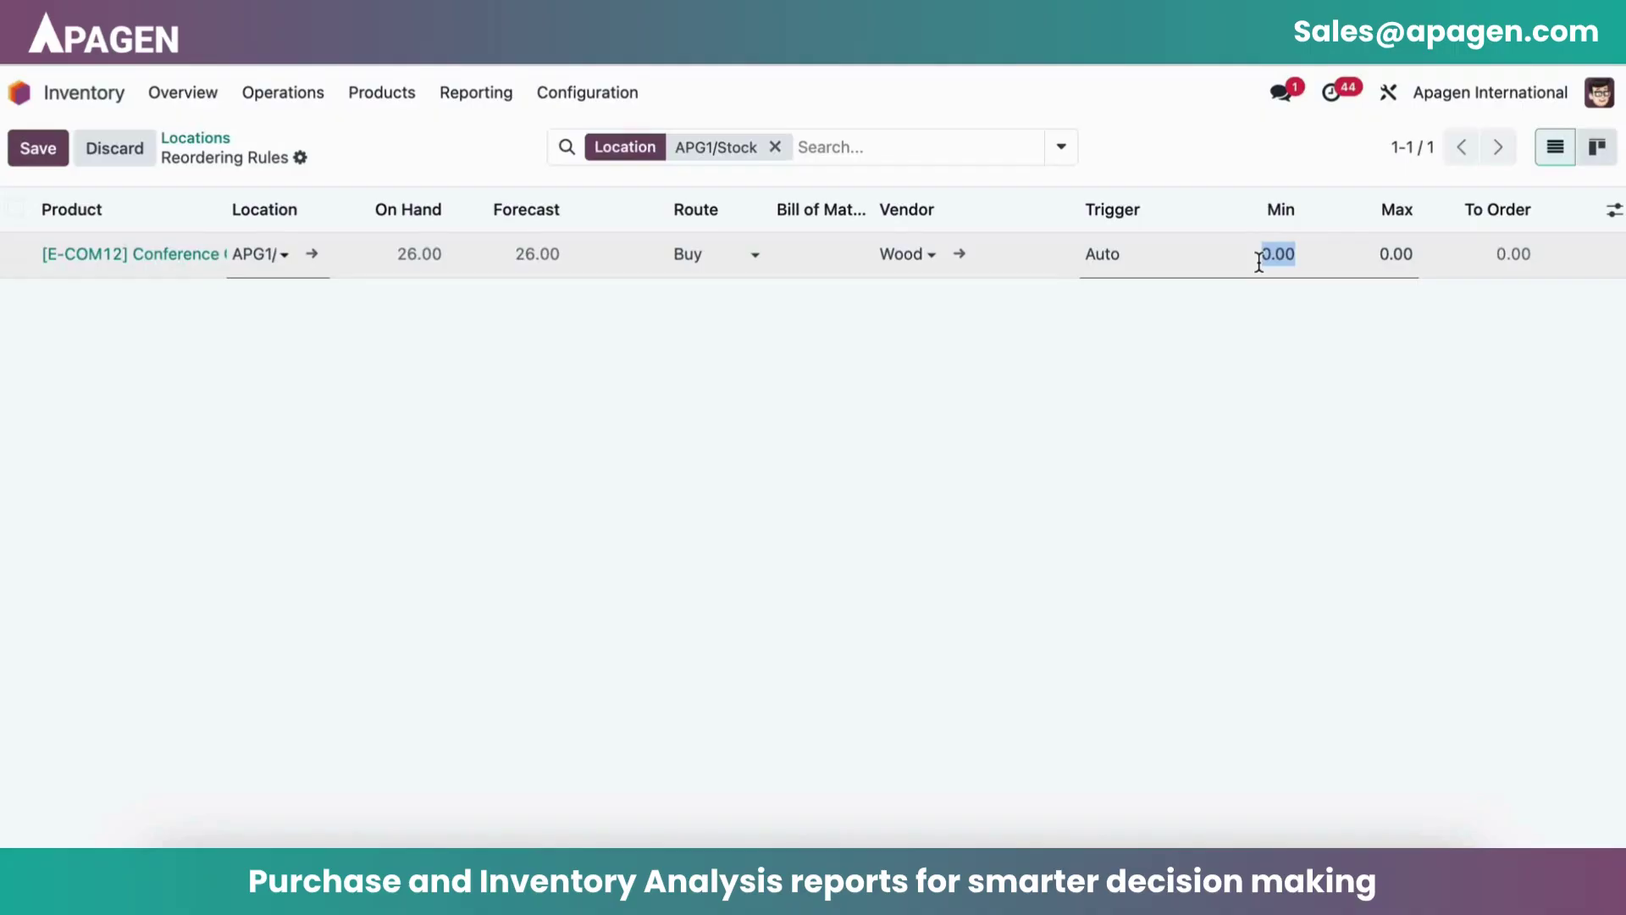
pyautogui.write('1')
pyautogui.write('0')
pyautogui.press('Tab')
pyautogui.press('BackSpace')
pyautogui.press('BackSpace')
pyautogui.press('BackSpace')
pyautogui.press('BackSpace')
pyautogui.press('BackSpace')
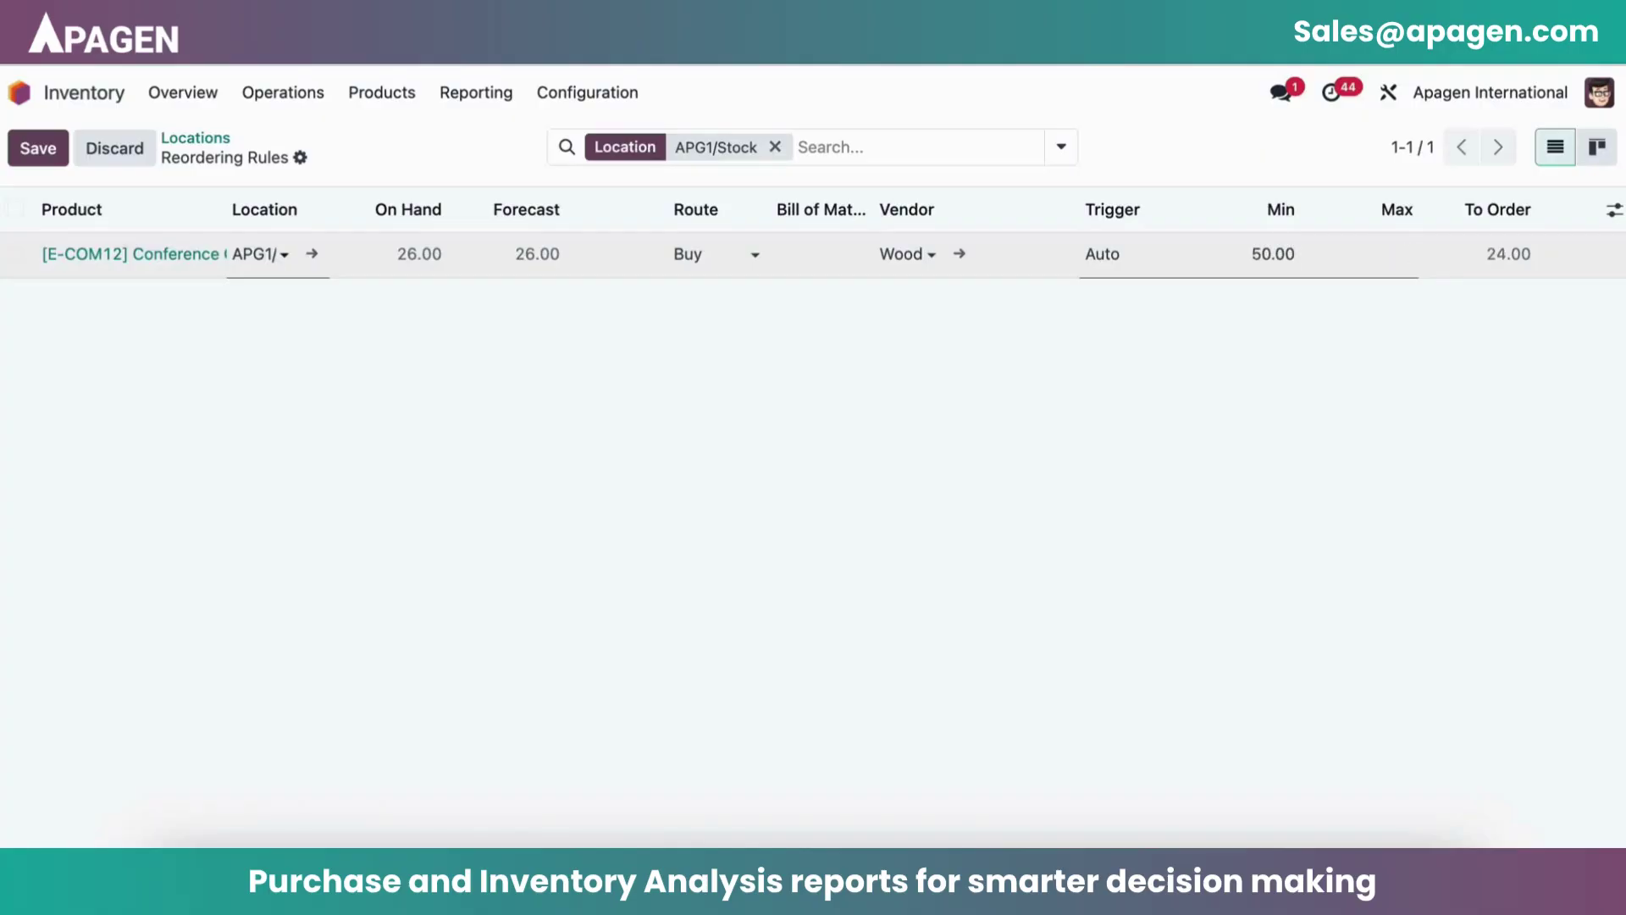
pyautogui.write('500')
pyautogui.click(1242, 370)
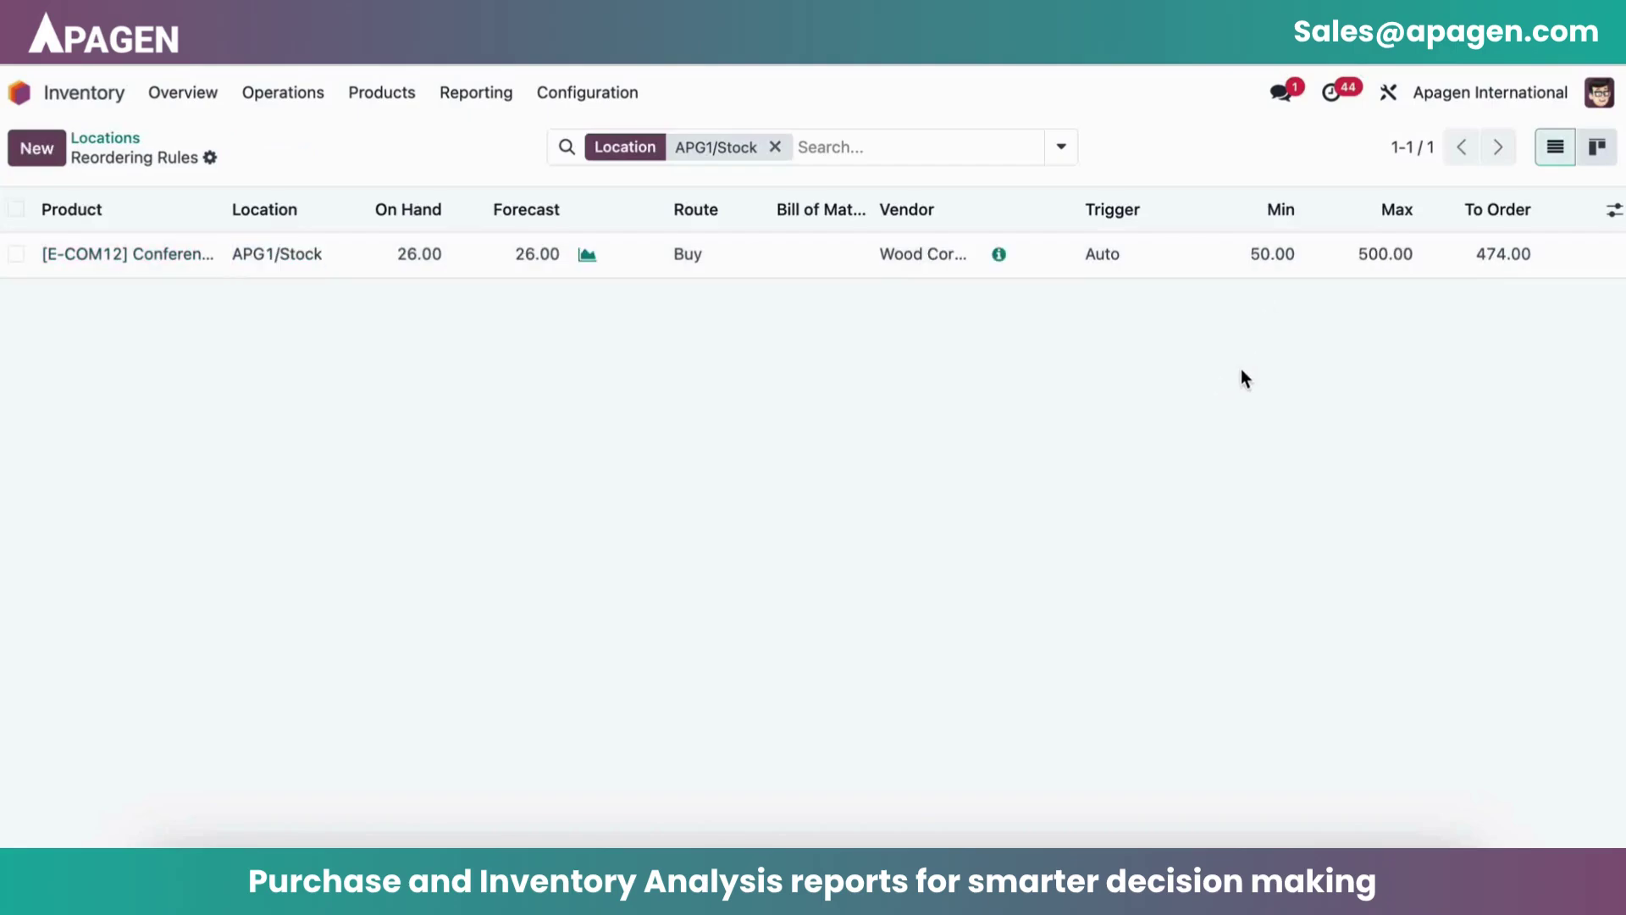
# - Order the replenishment of the steel conference chair from its reordering rule in APG1/Stock
pyautogui.hscroll(3, 1243, 372)
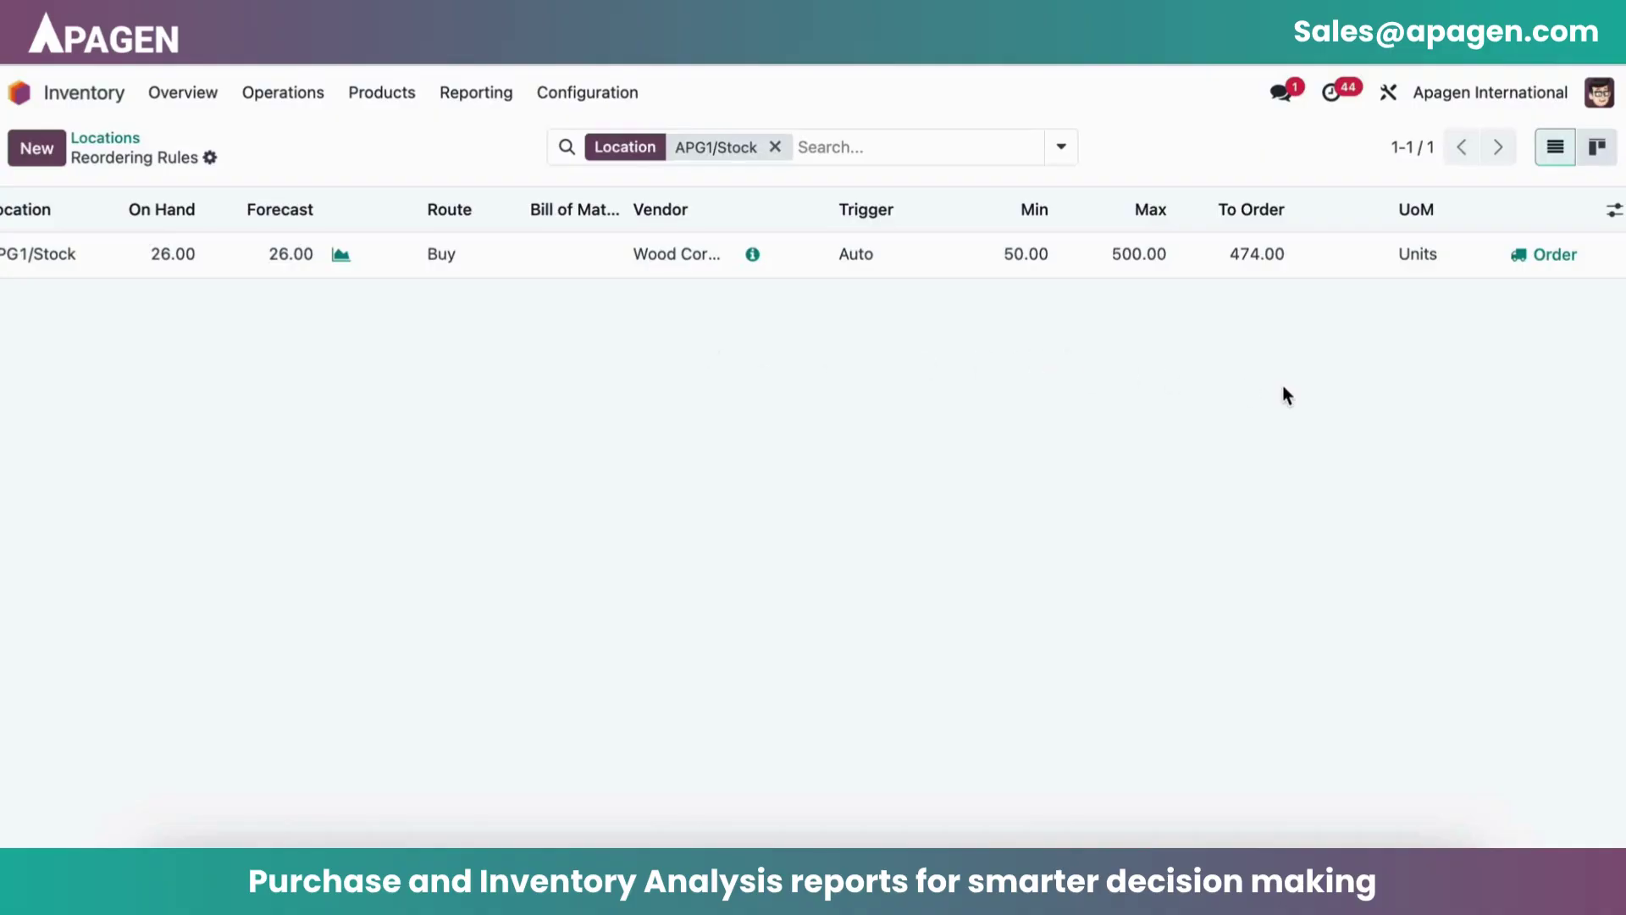
pyautogui.hscroll(-1, 1282, 384)
pyautogui.hscroll(1, 1283, 384)
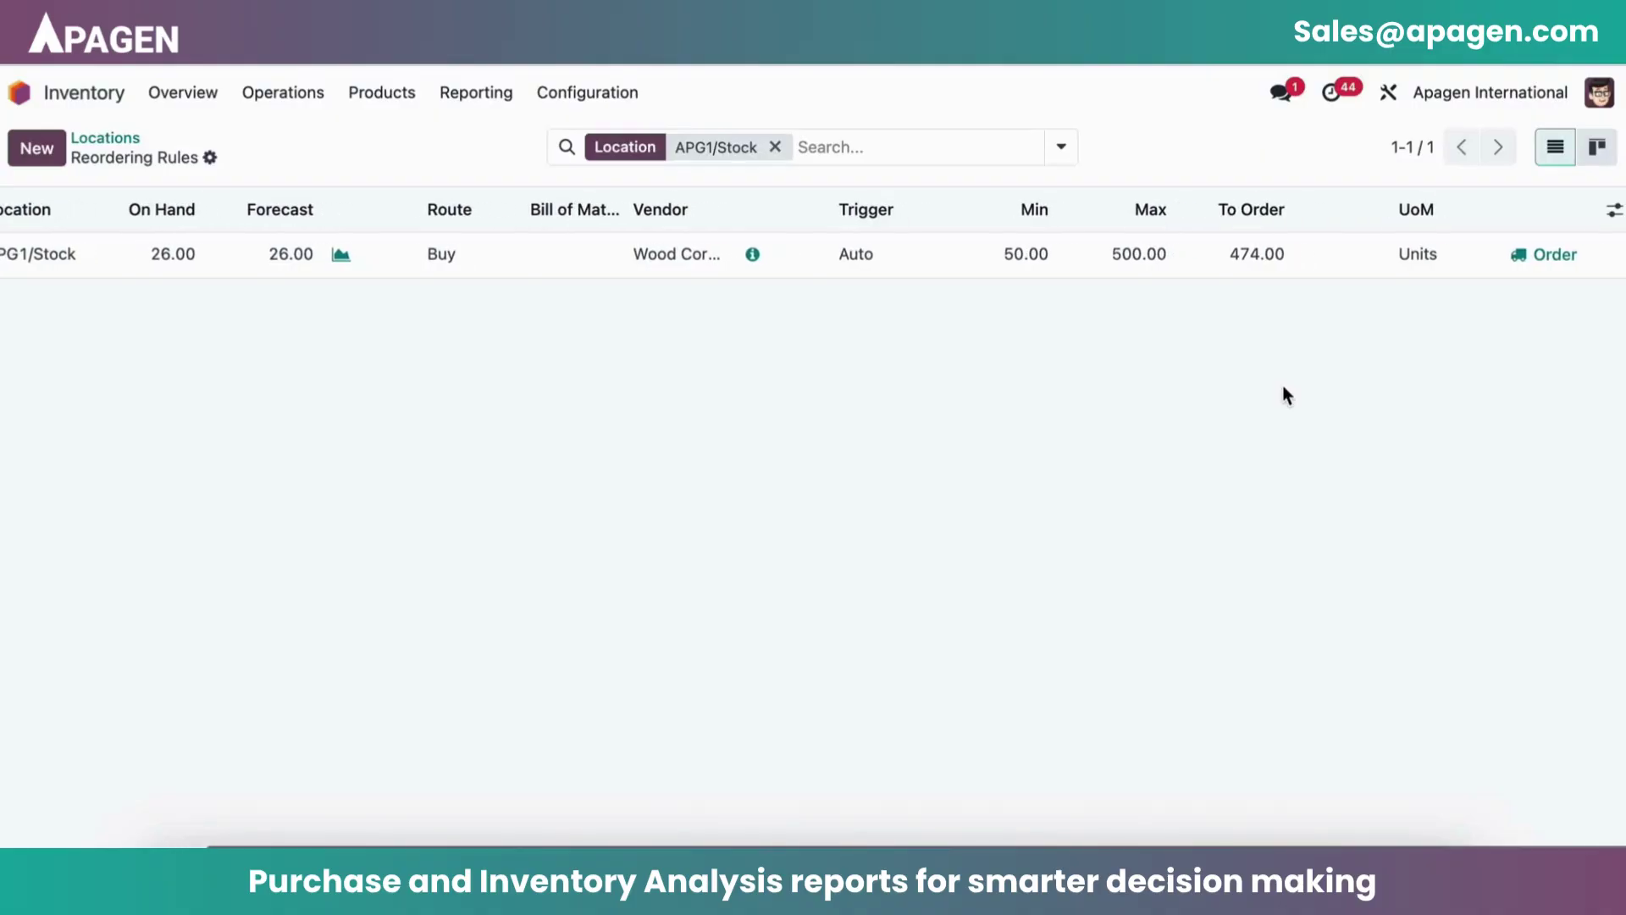
pyautogui.click(1553, 254)
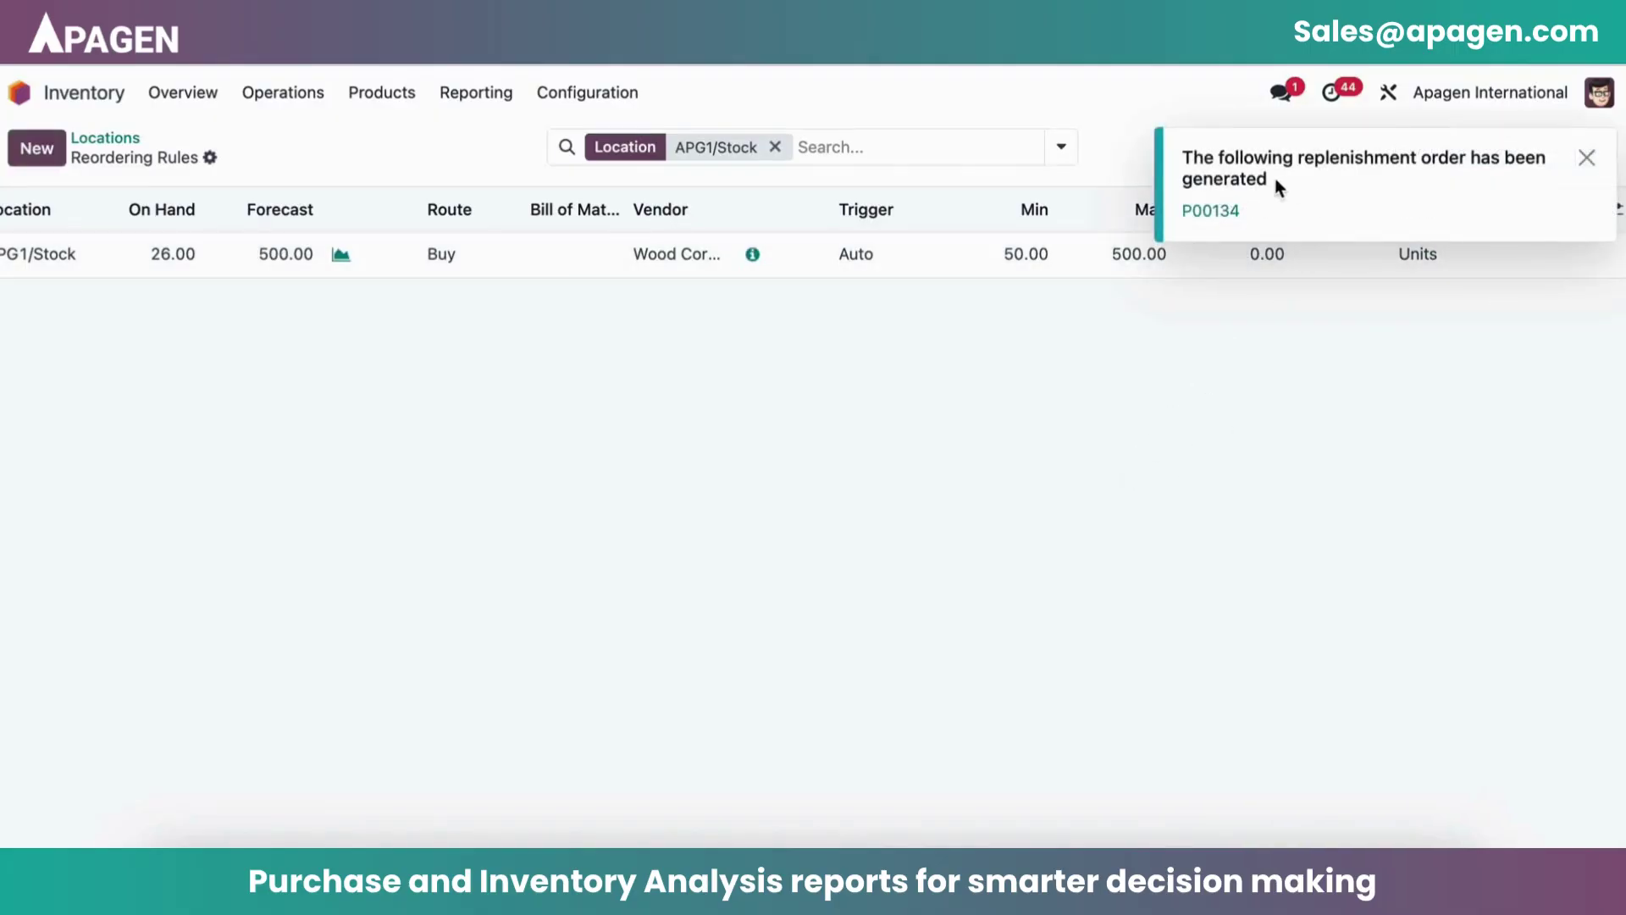
# - Open the request for quotation generated for the steel conference chair and review its product lines and totals
pyautogui.click(1210, 212)
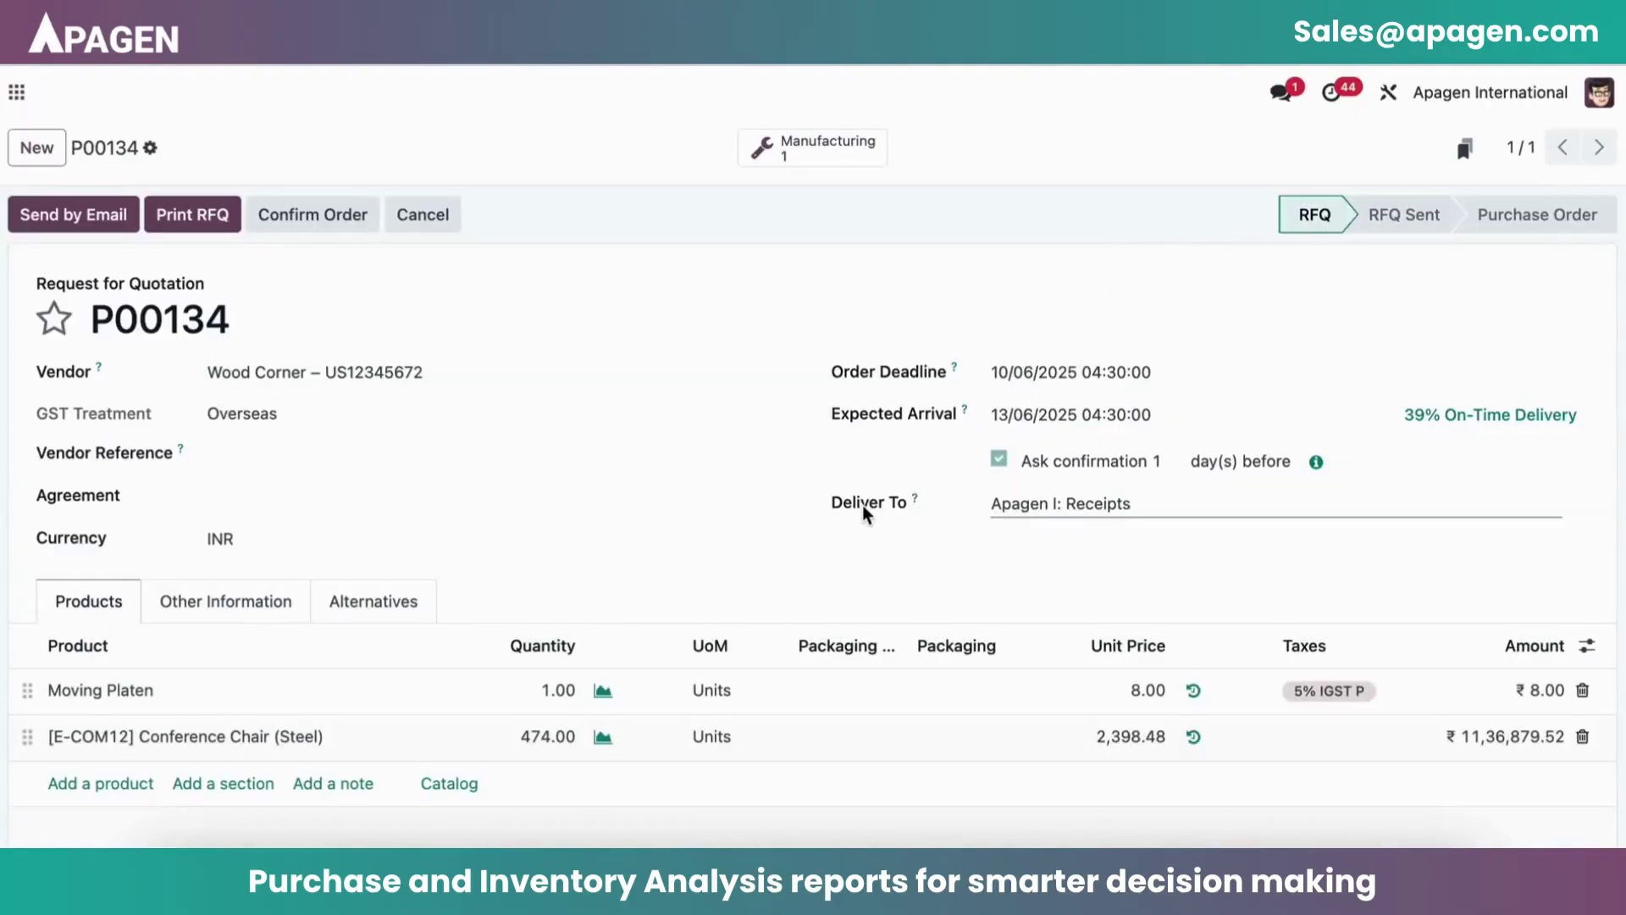
pyautogui.scroll(-5, 865, 512)
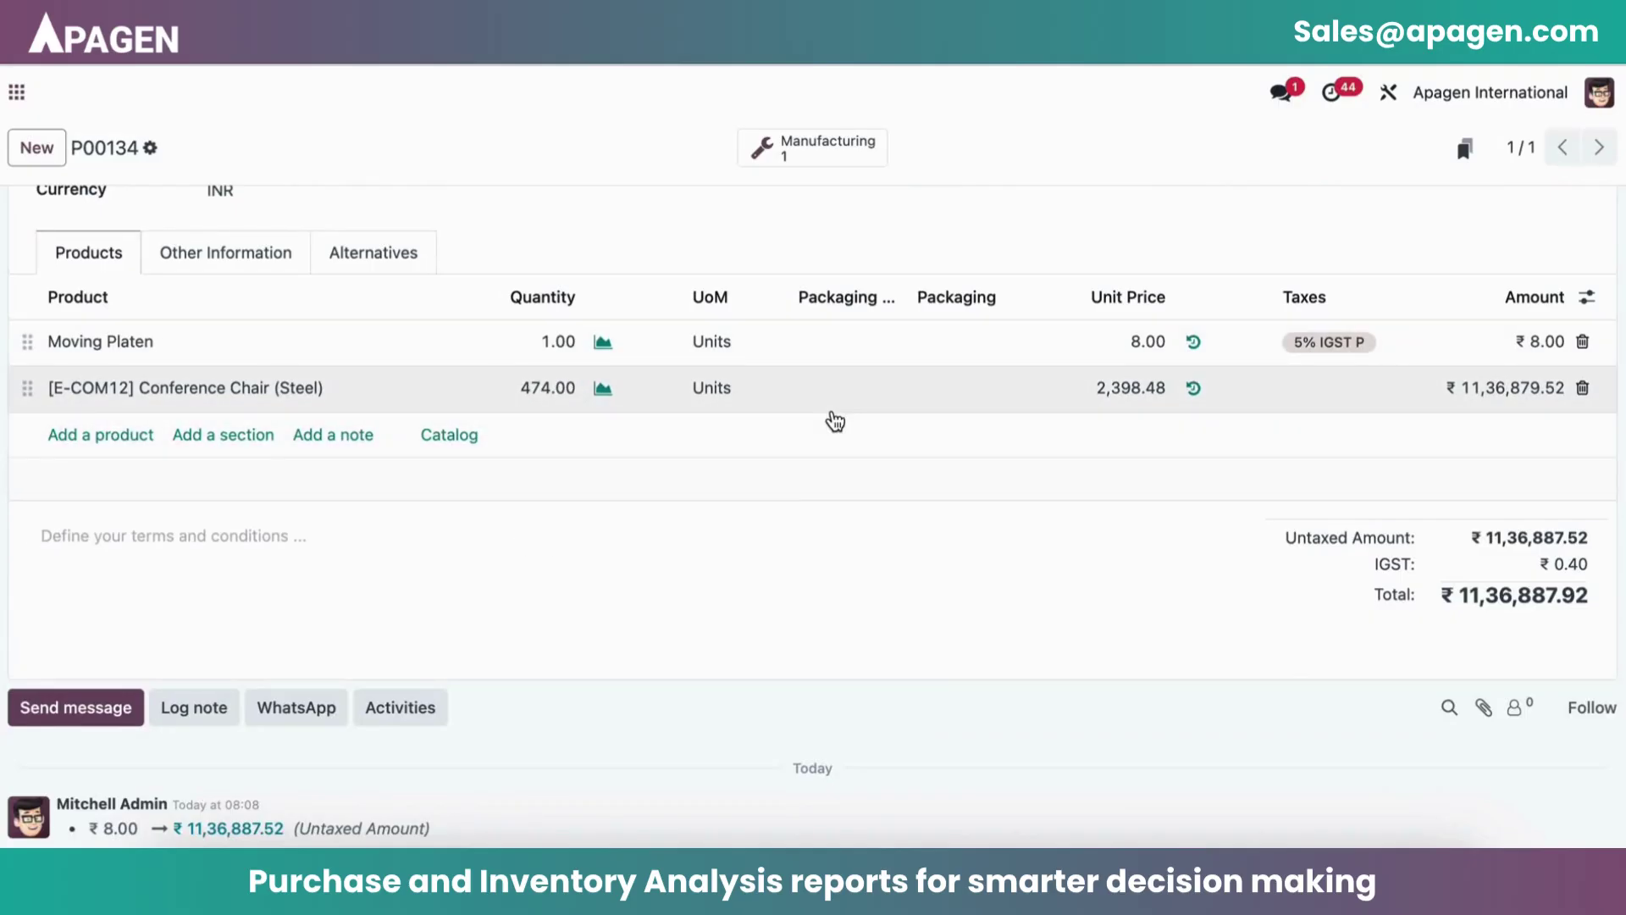
pyautogui.scroll(1, 831, 421)
pyautogui.scroll(4, 835, 419)
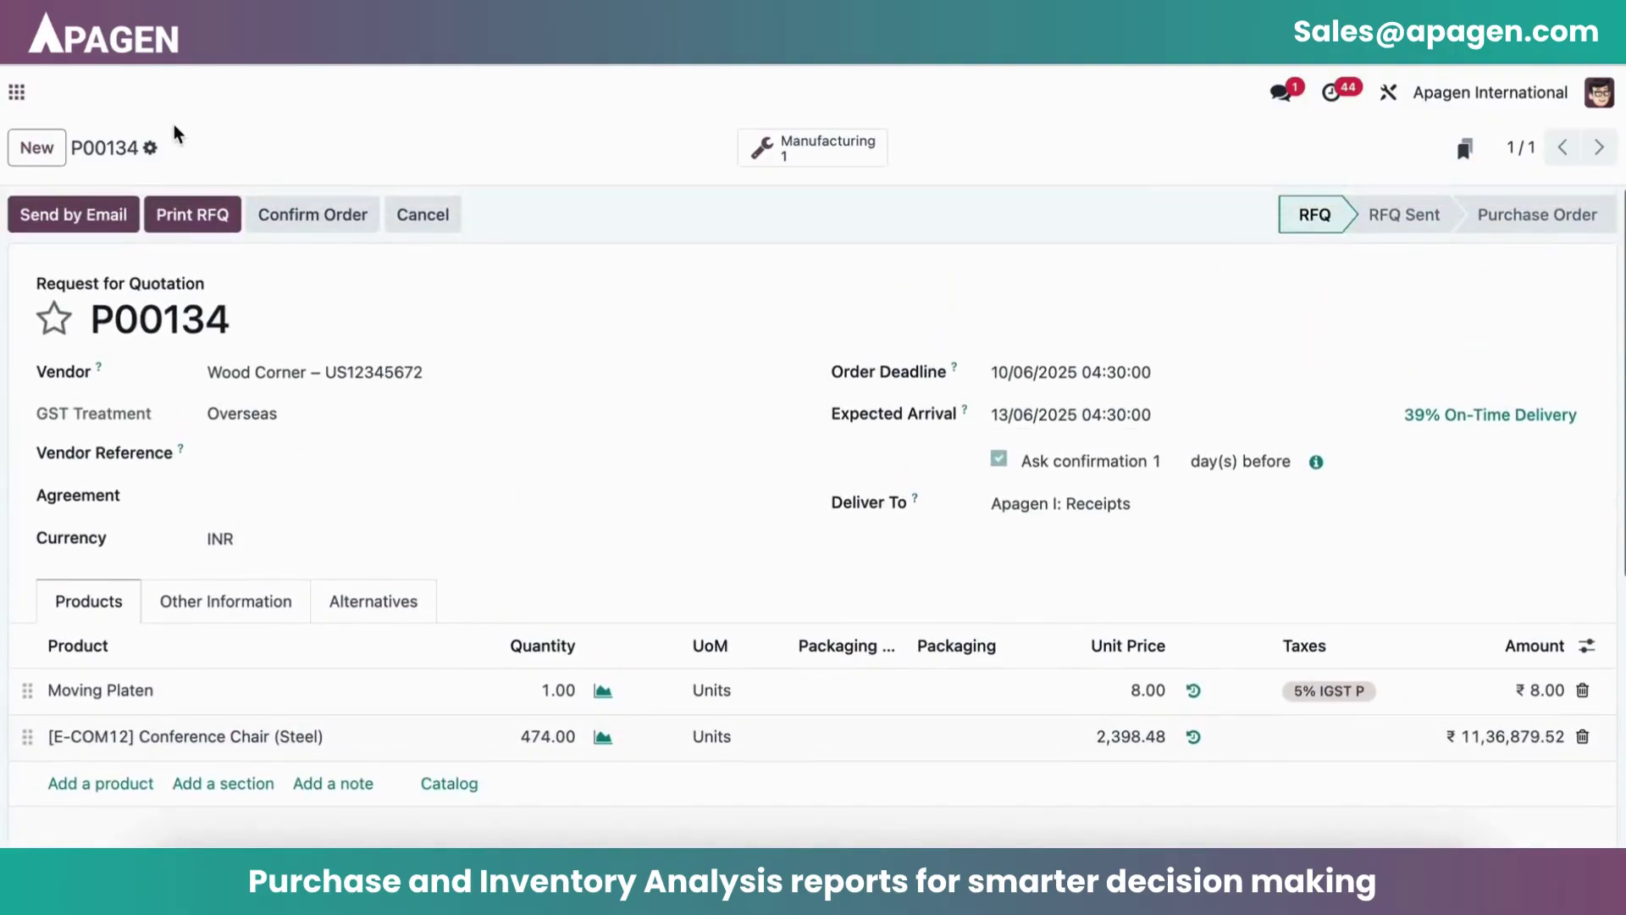
# - Return to Inventory's Stock report and open the reordering rules for [FURN_5623] Drawer Case Black
pyautogui.click(16, 93)
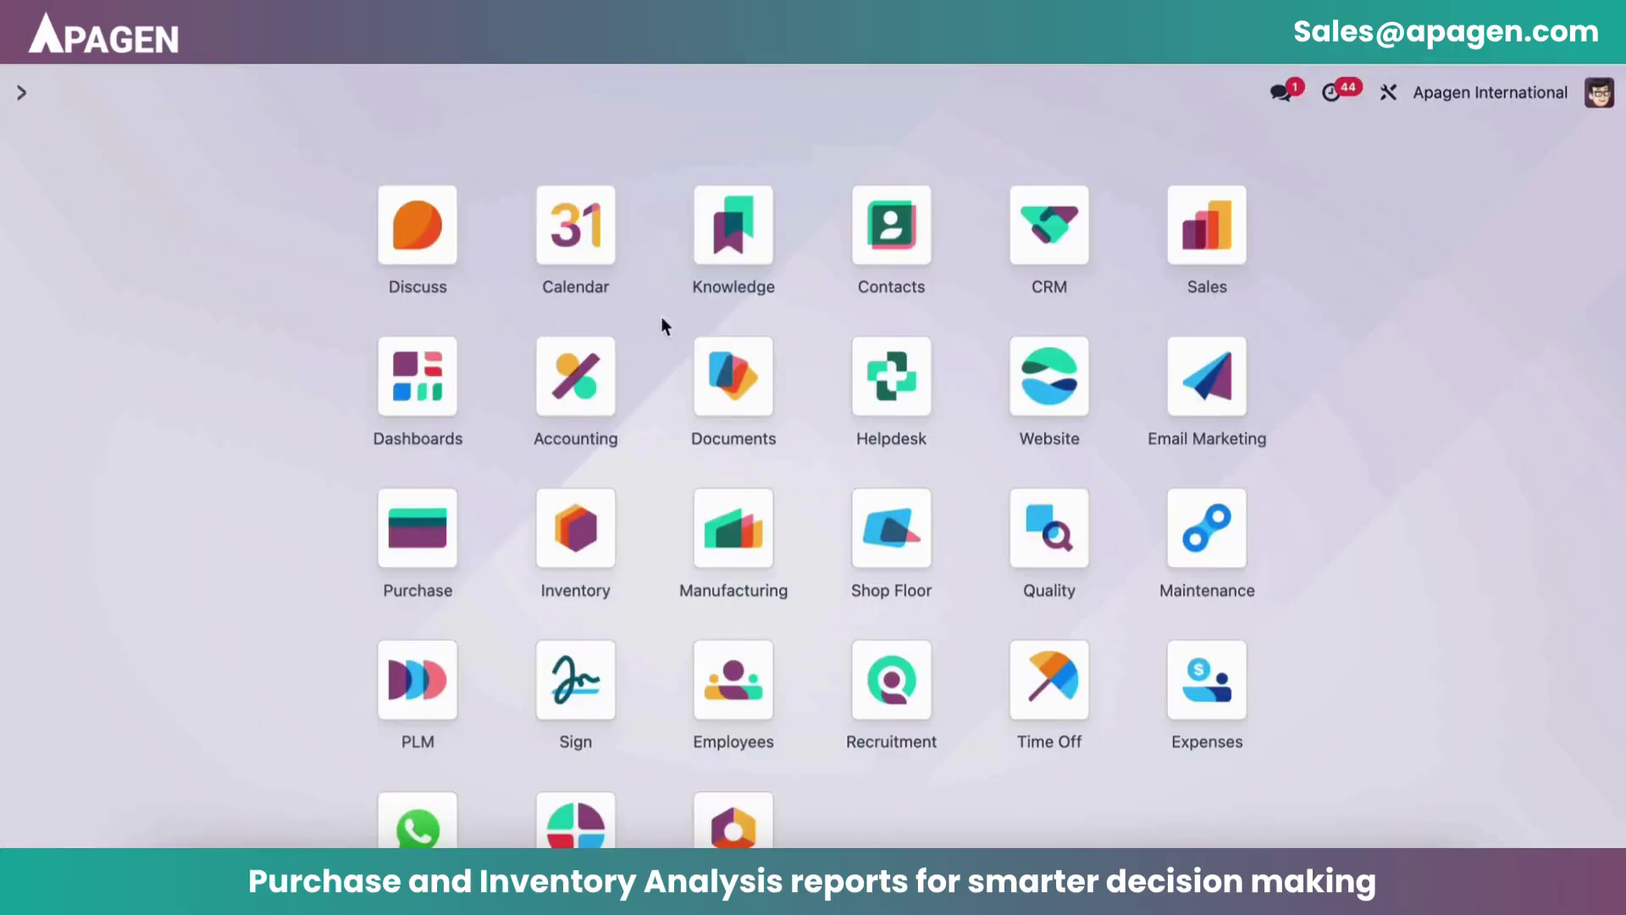
pyautogui.write('/inv')
pyautogui.press('Return')
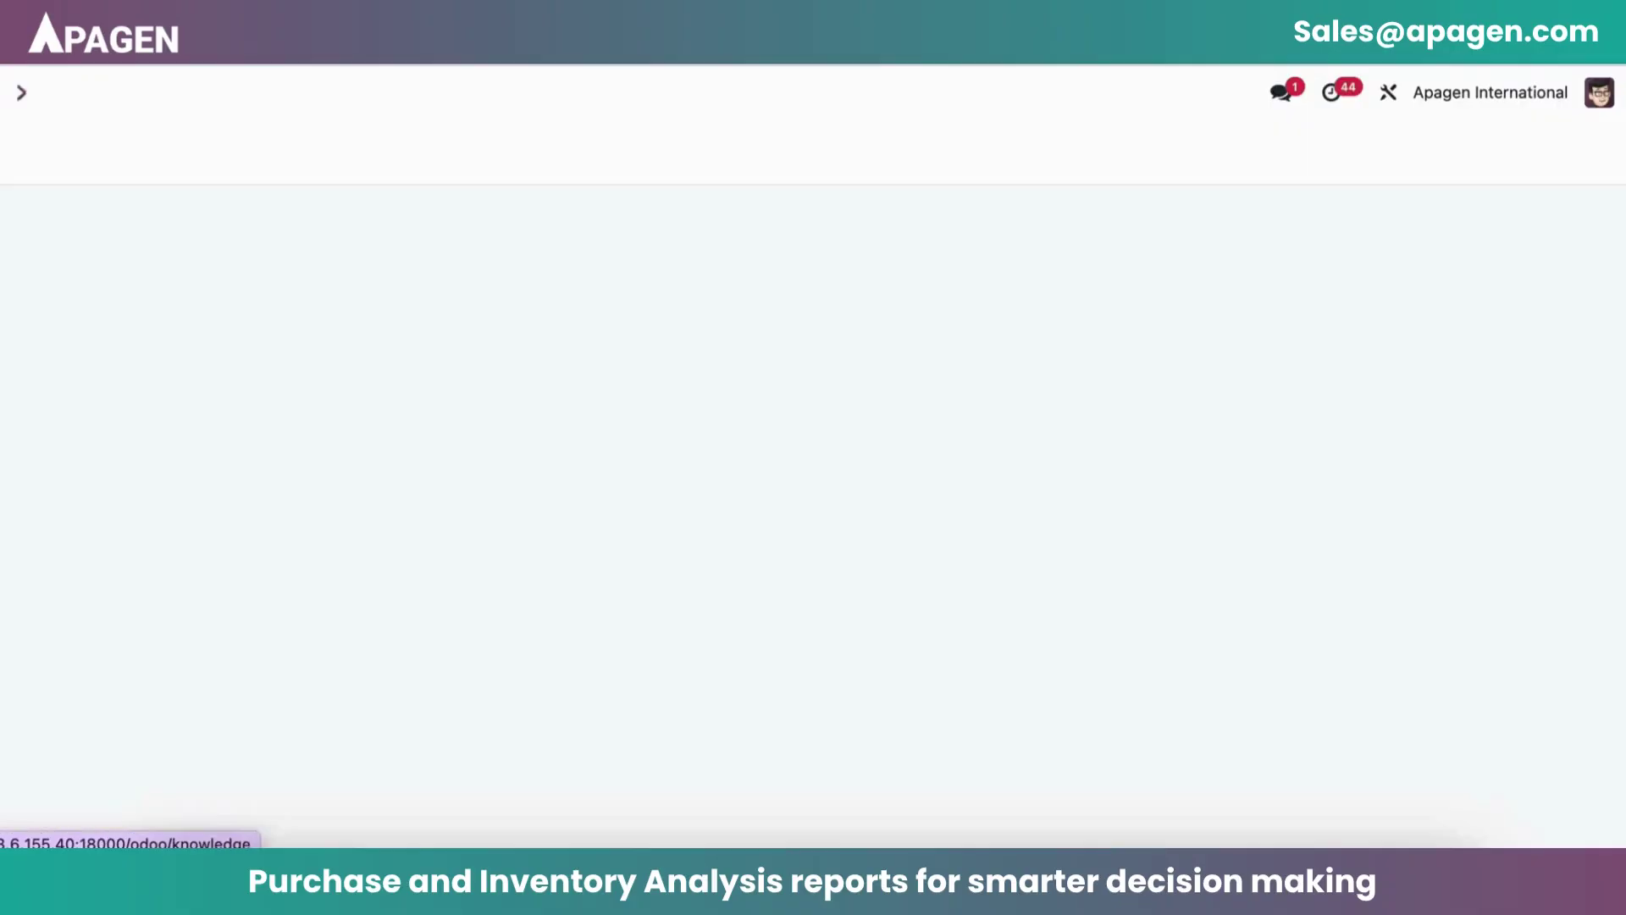
pyautogui.click(477, 93)
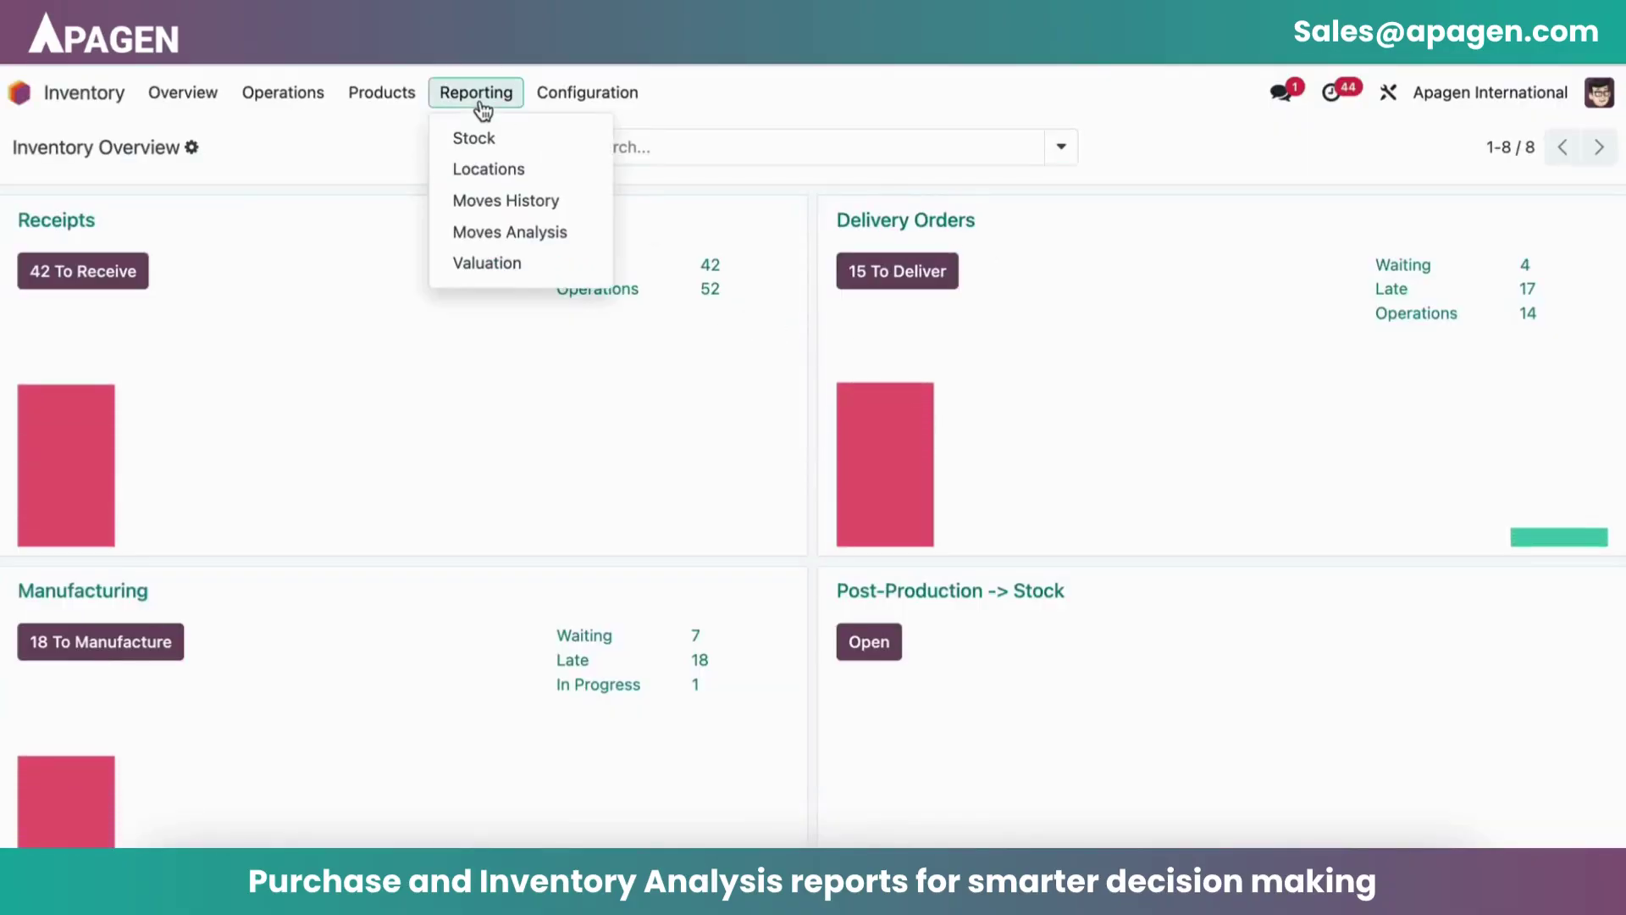
pyautogui.click(487, 140)
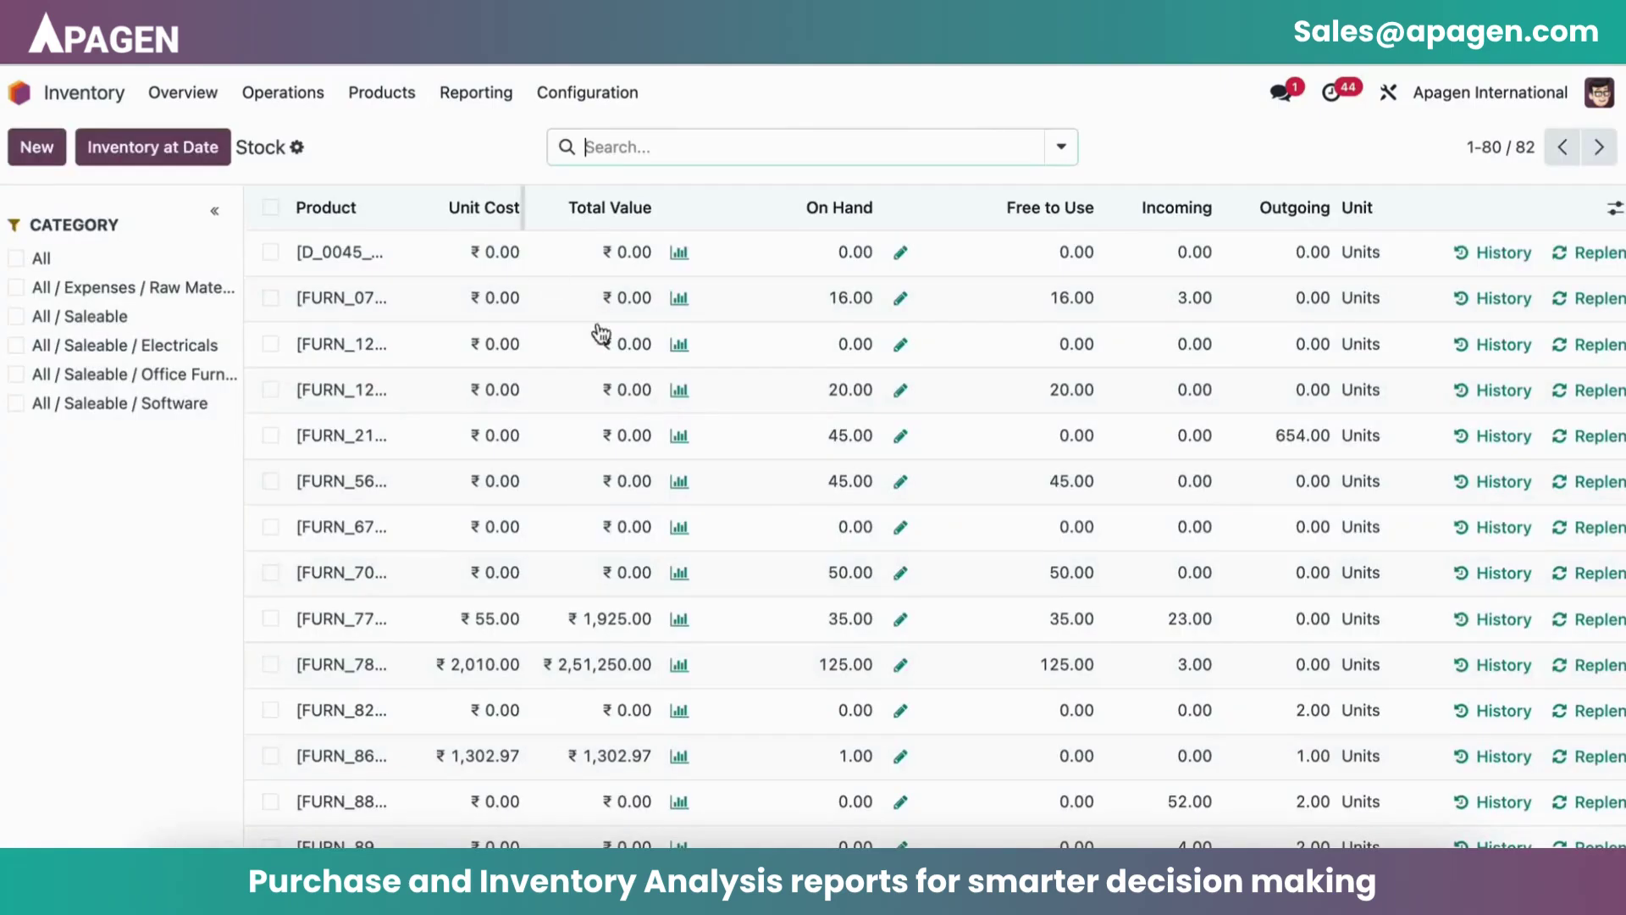
pyautogui.hscroll(5, 780, 498)
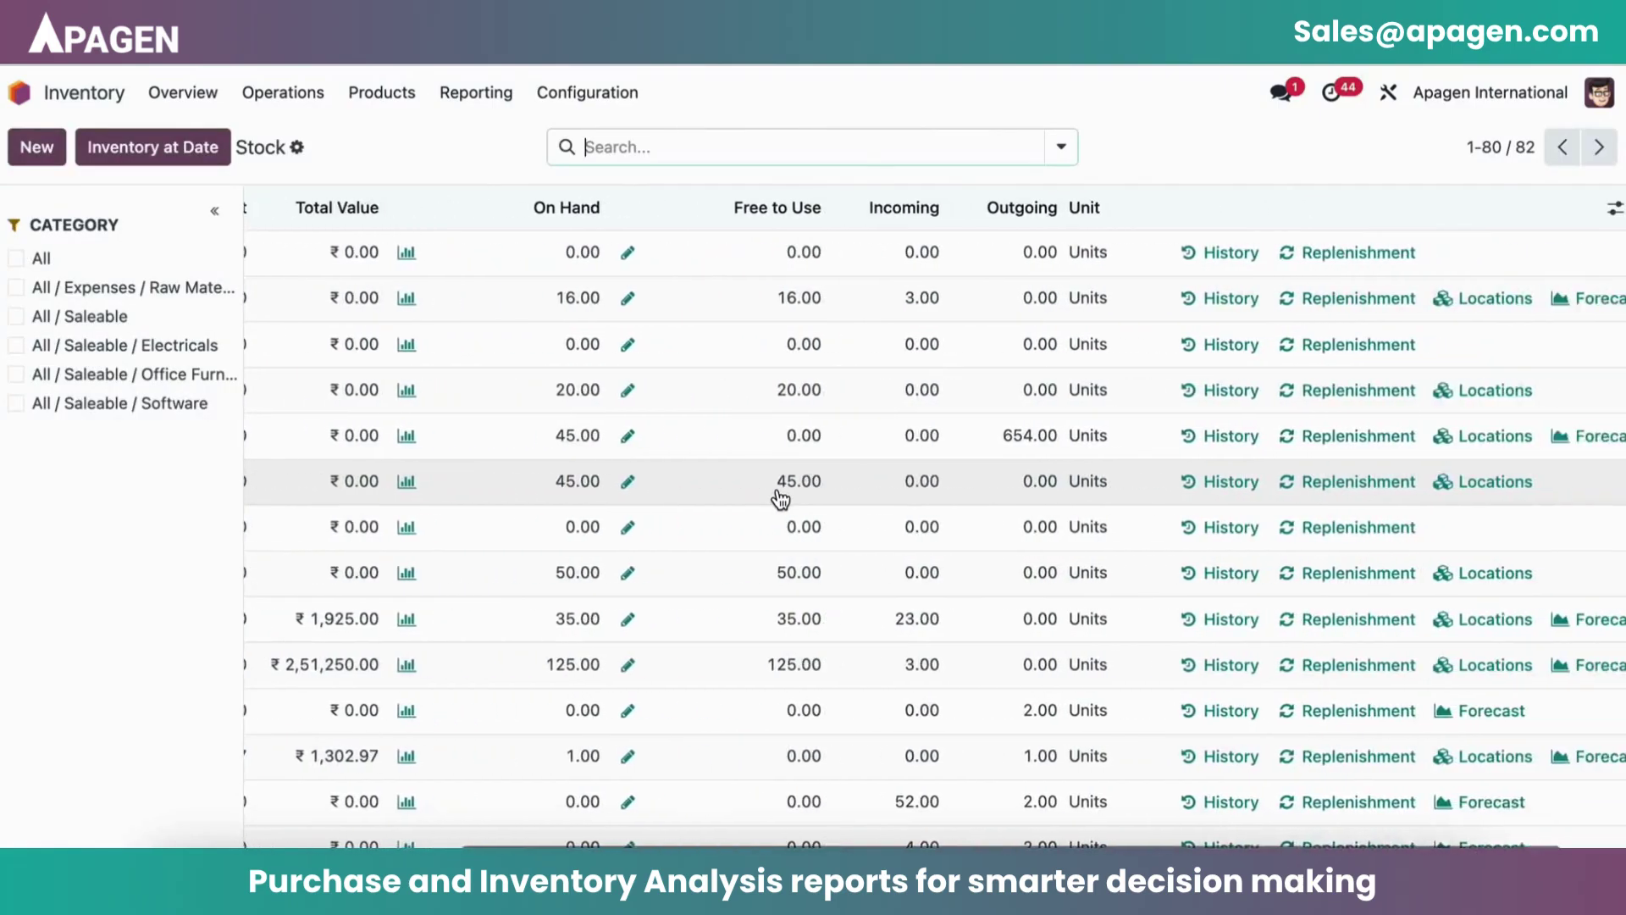
pyautogui.click(1273, 481)
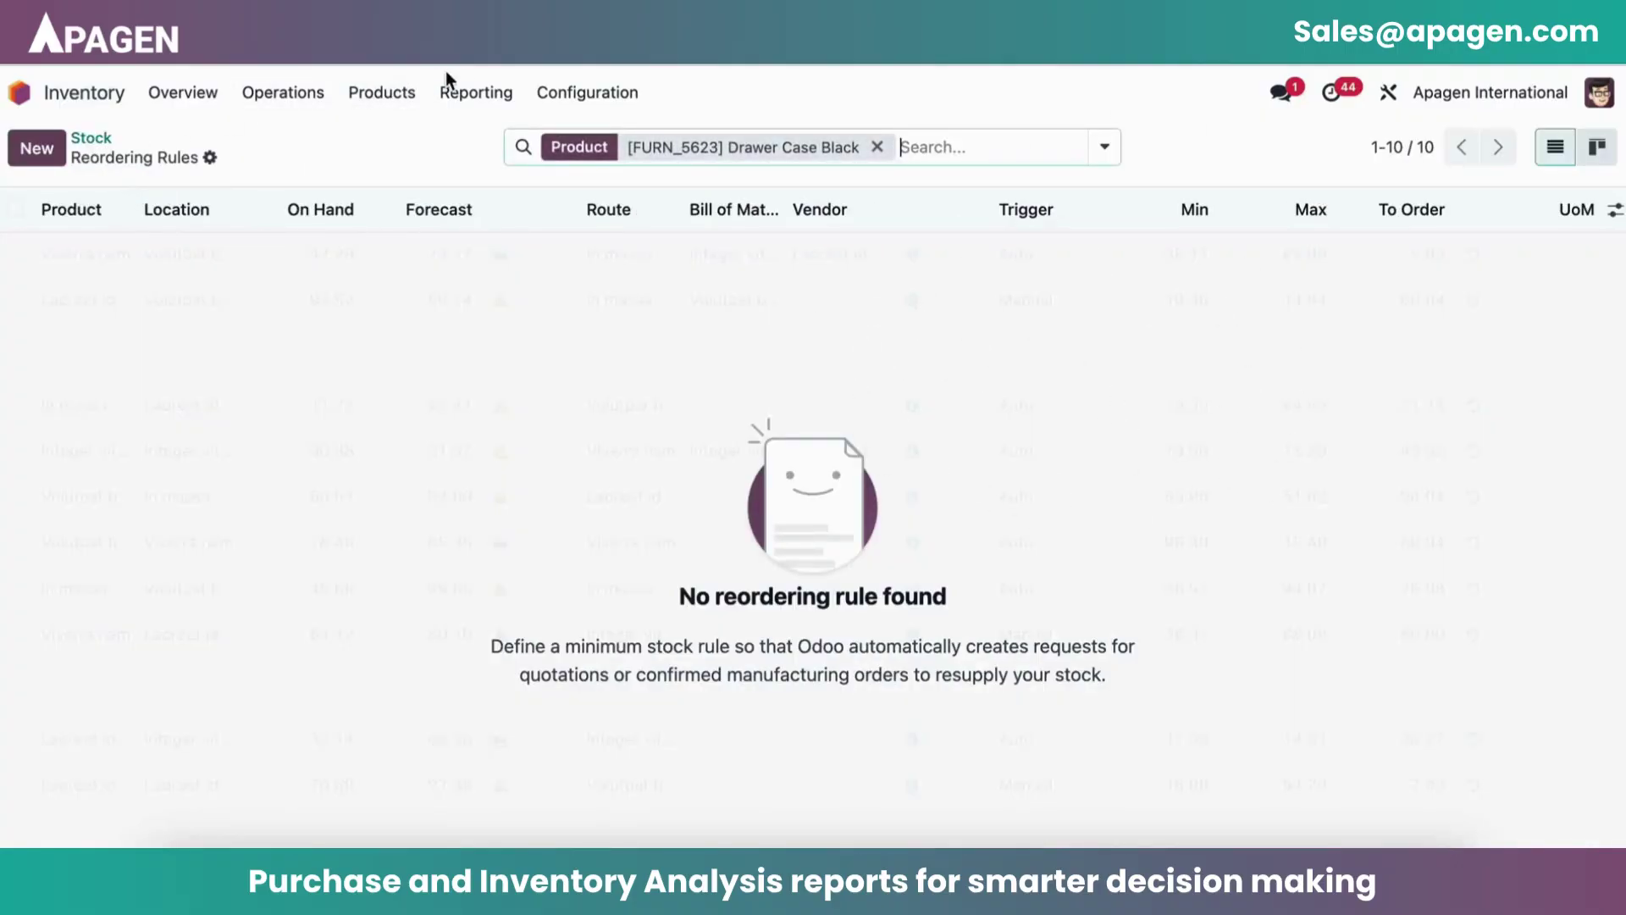
# - Go back to the Stock report and open the forecasted report for [FURN_0789] Individual Workplace
pyautogui.click(466, 92)
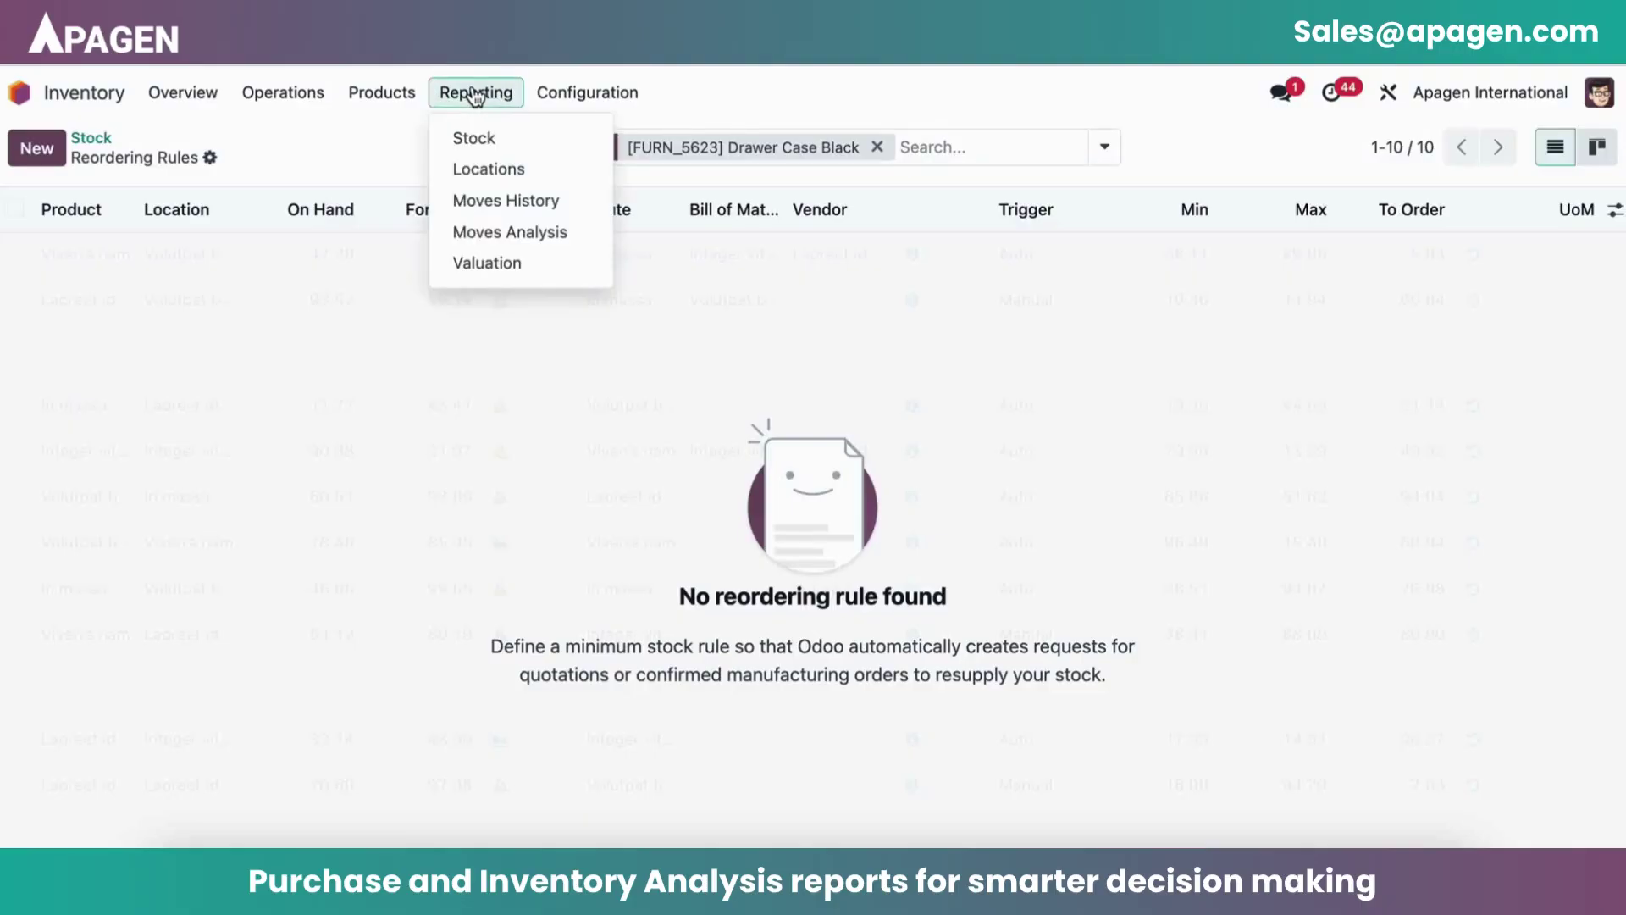
pyautogui.click(491, 145)
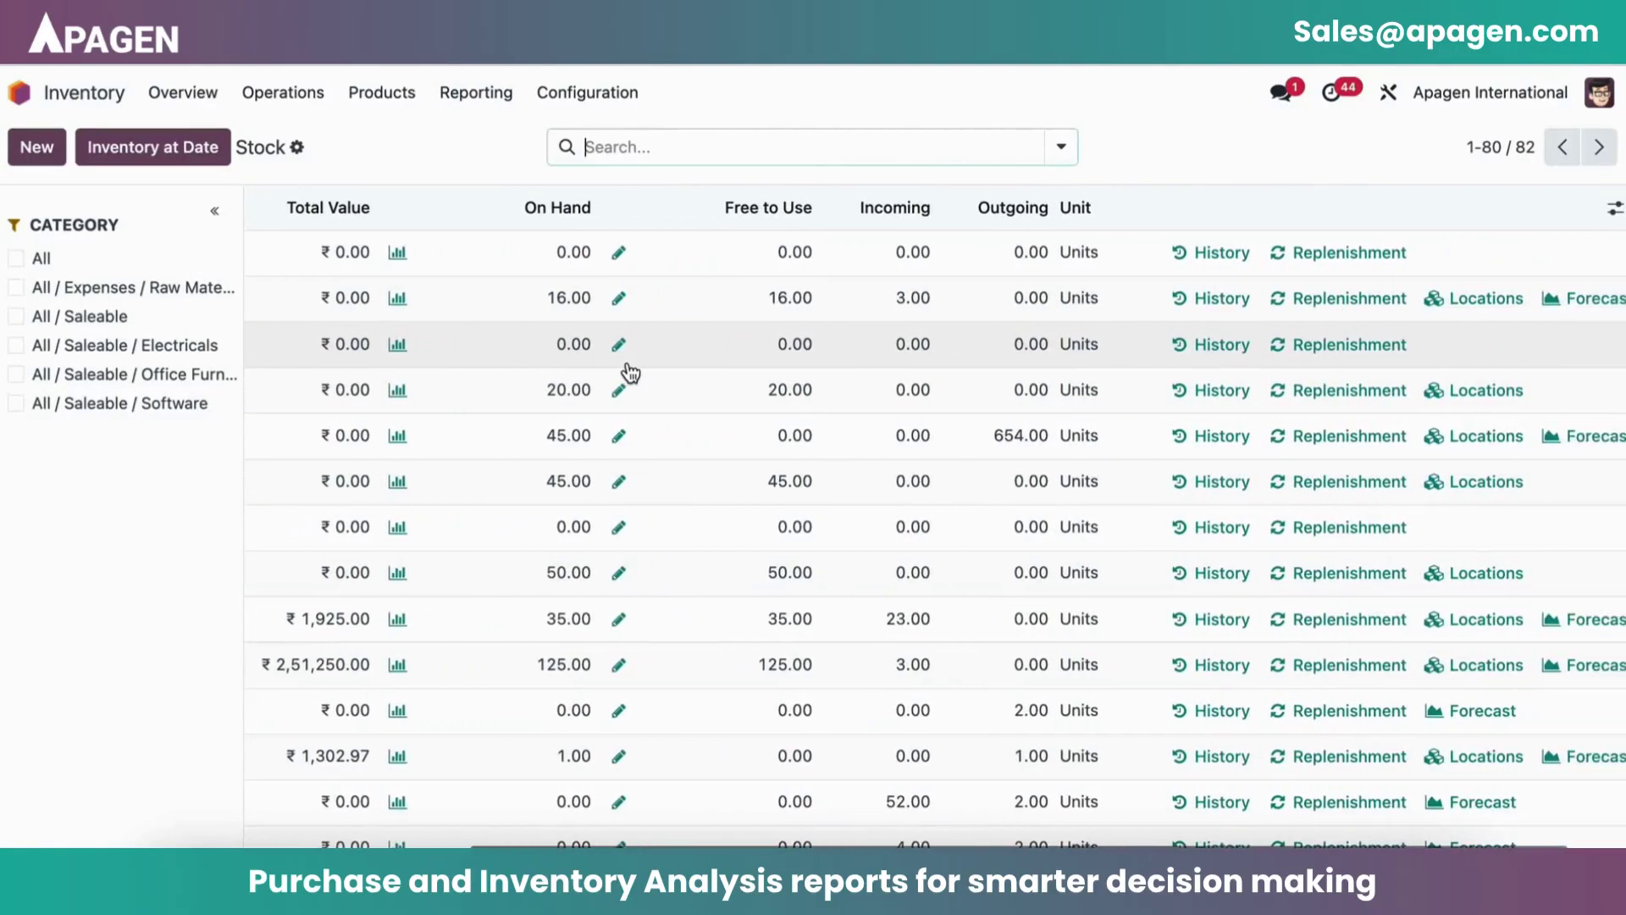
pyautogui.hscroll(-5, 630, 373)
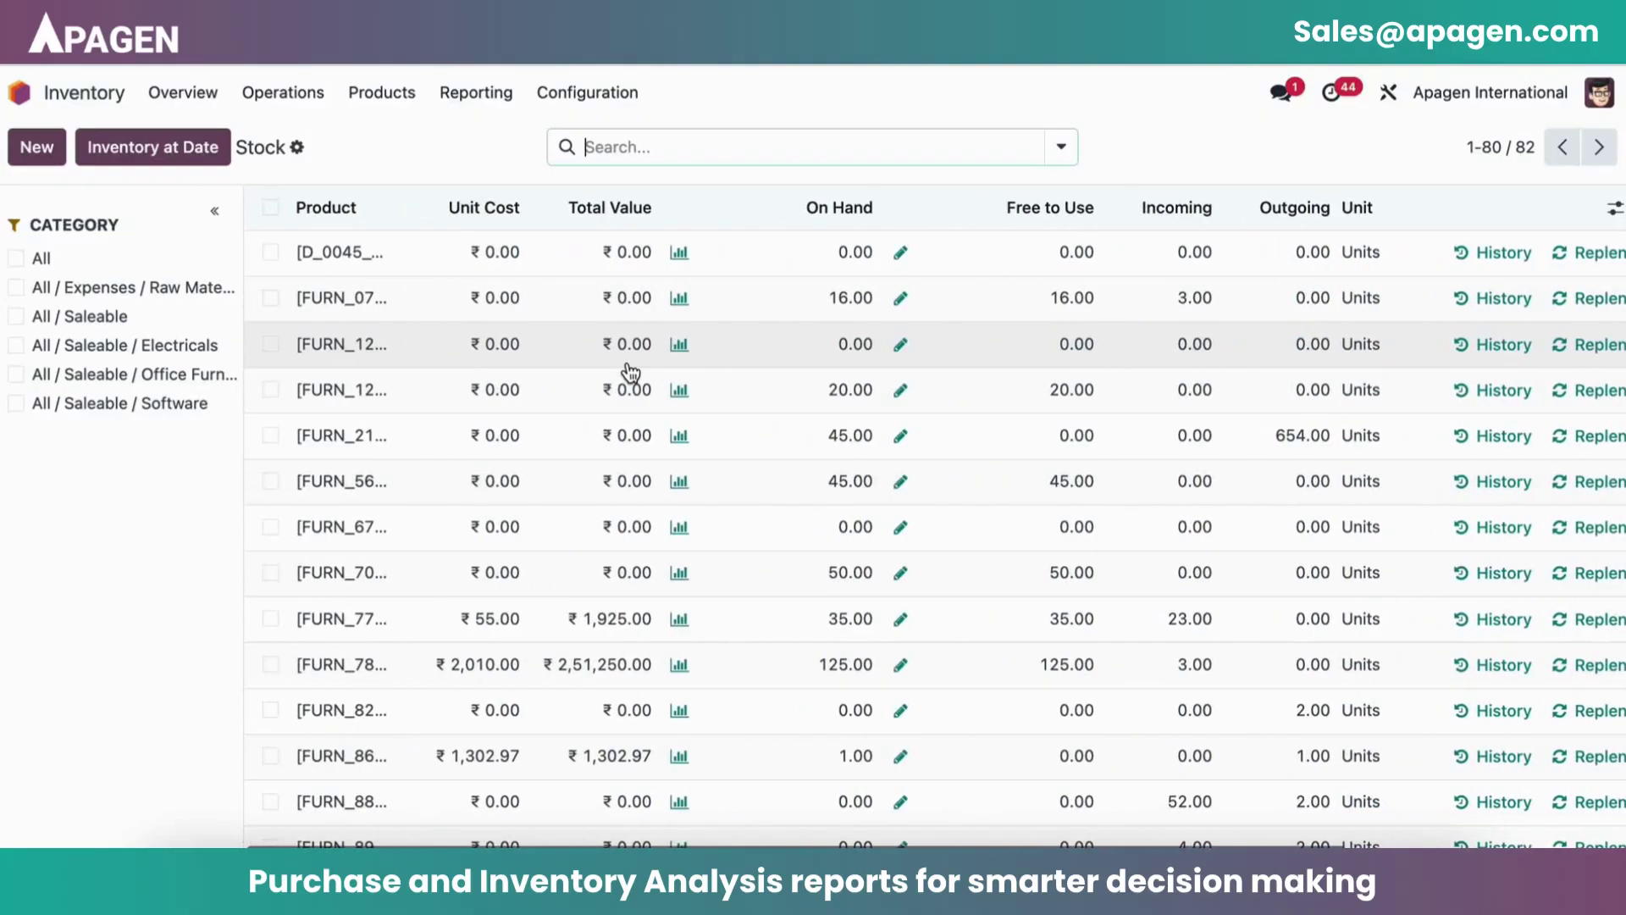
pyautogui.hscroll(5, 631, 373)
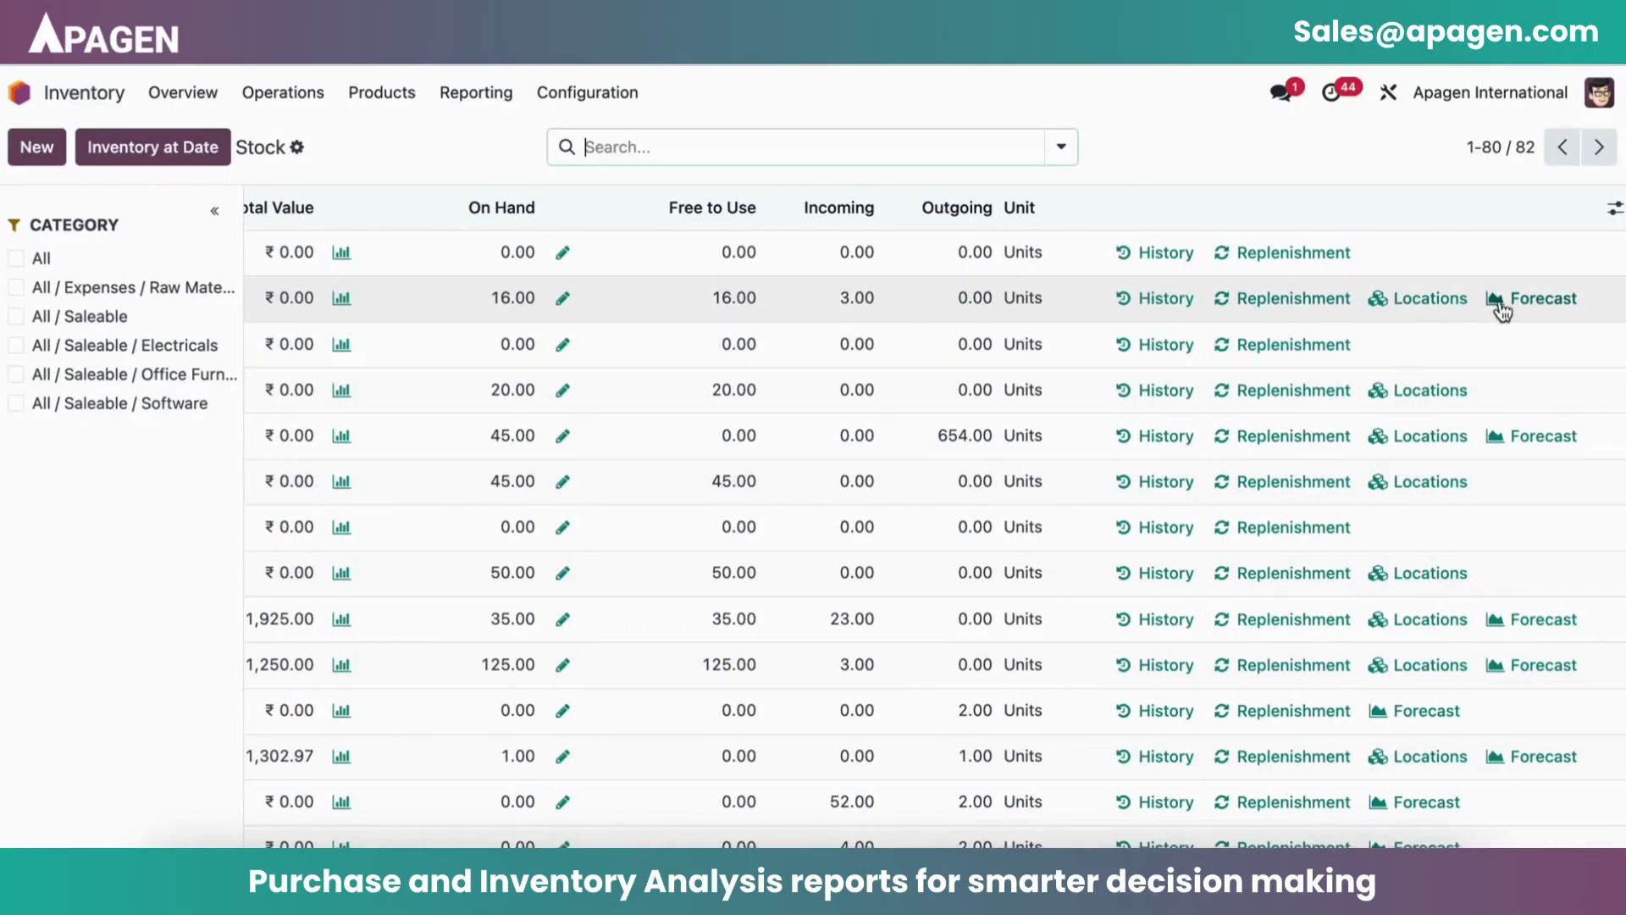
pyautogui.click(1499, 307)
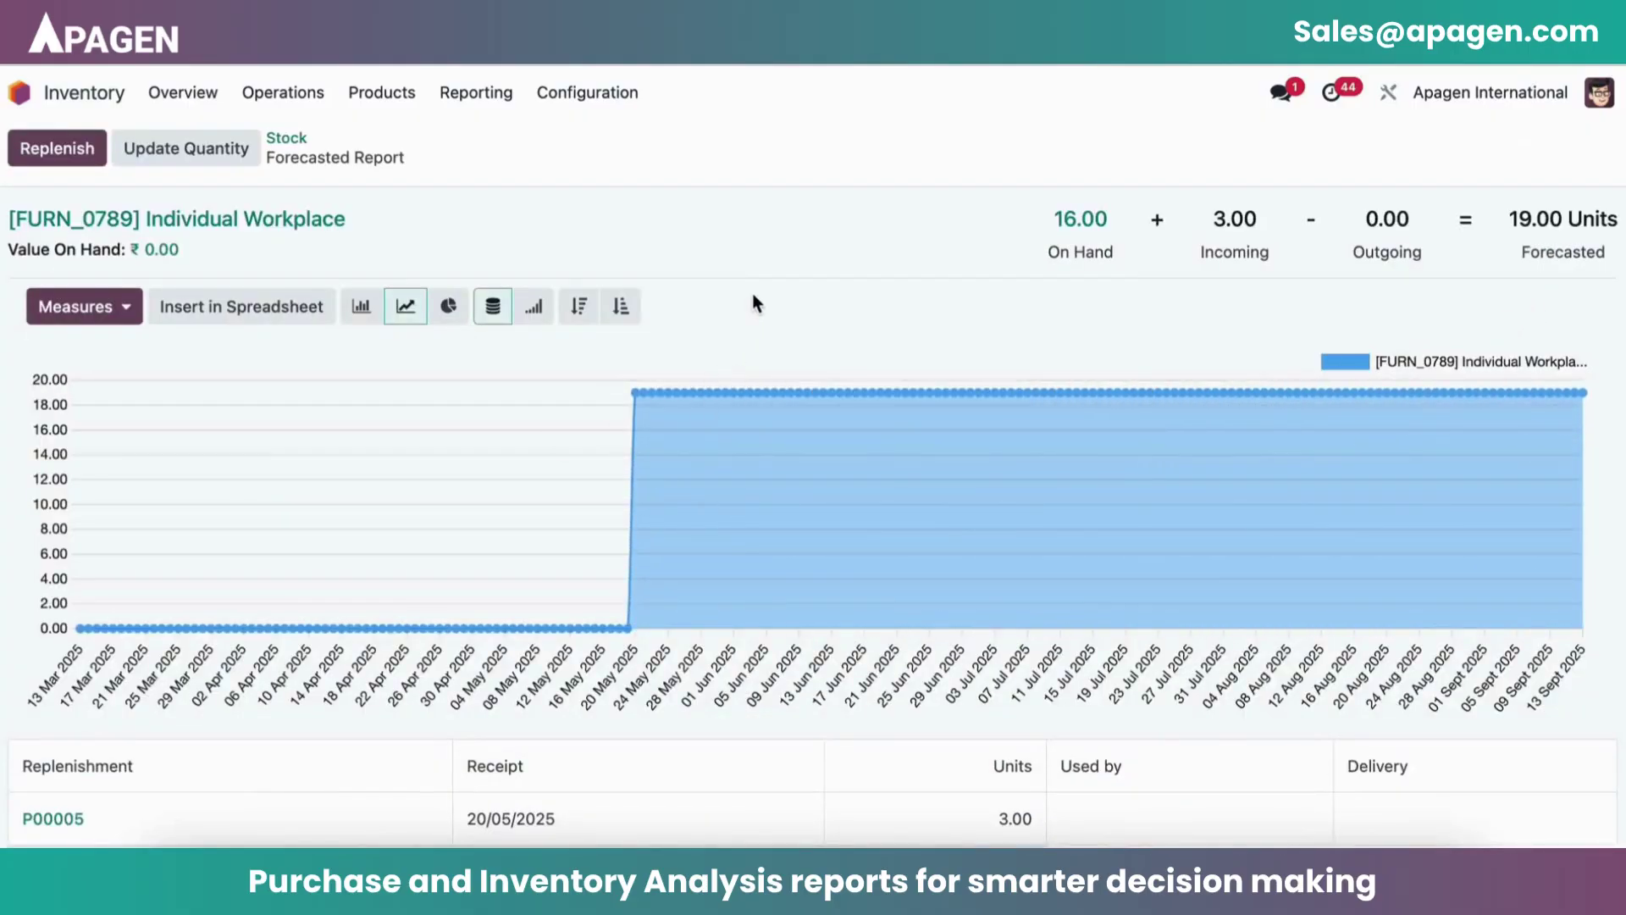
# - Examine the Individual Workplace forecast, including the available measures, the quantity graph and the replenishment table
pyautogui.click(96, 319)
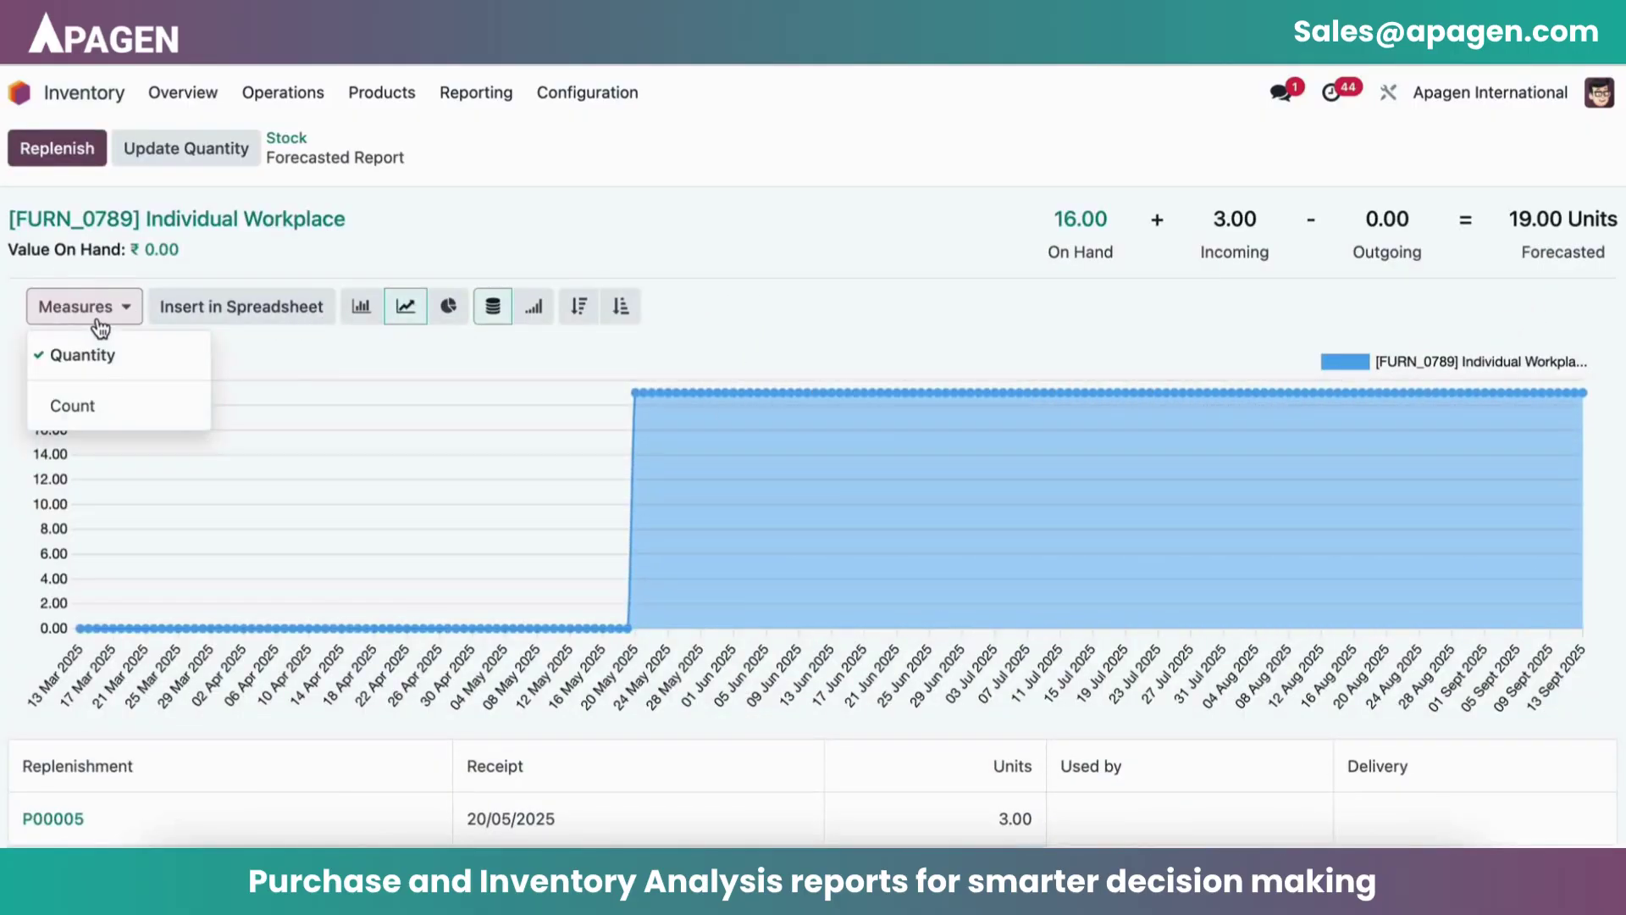
pyautogui.click(98, 319)
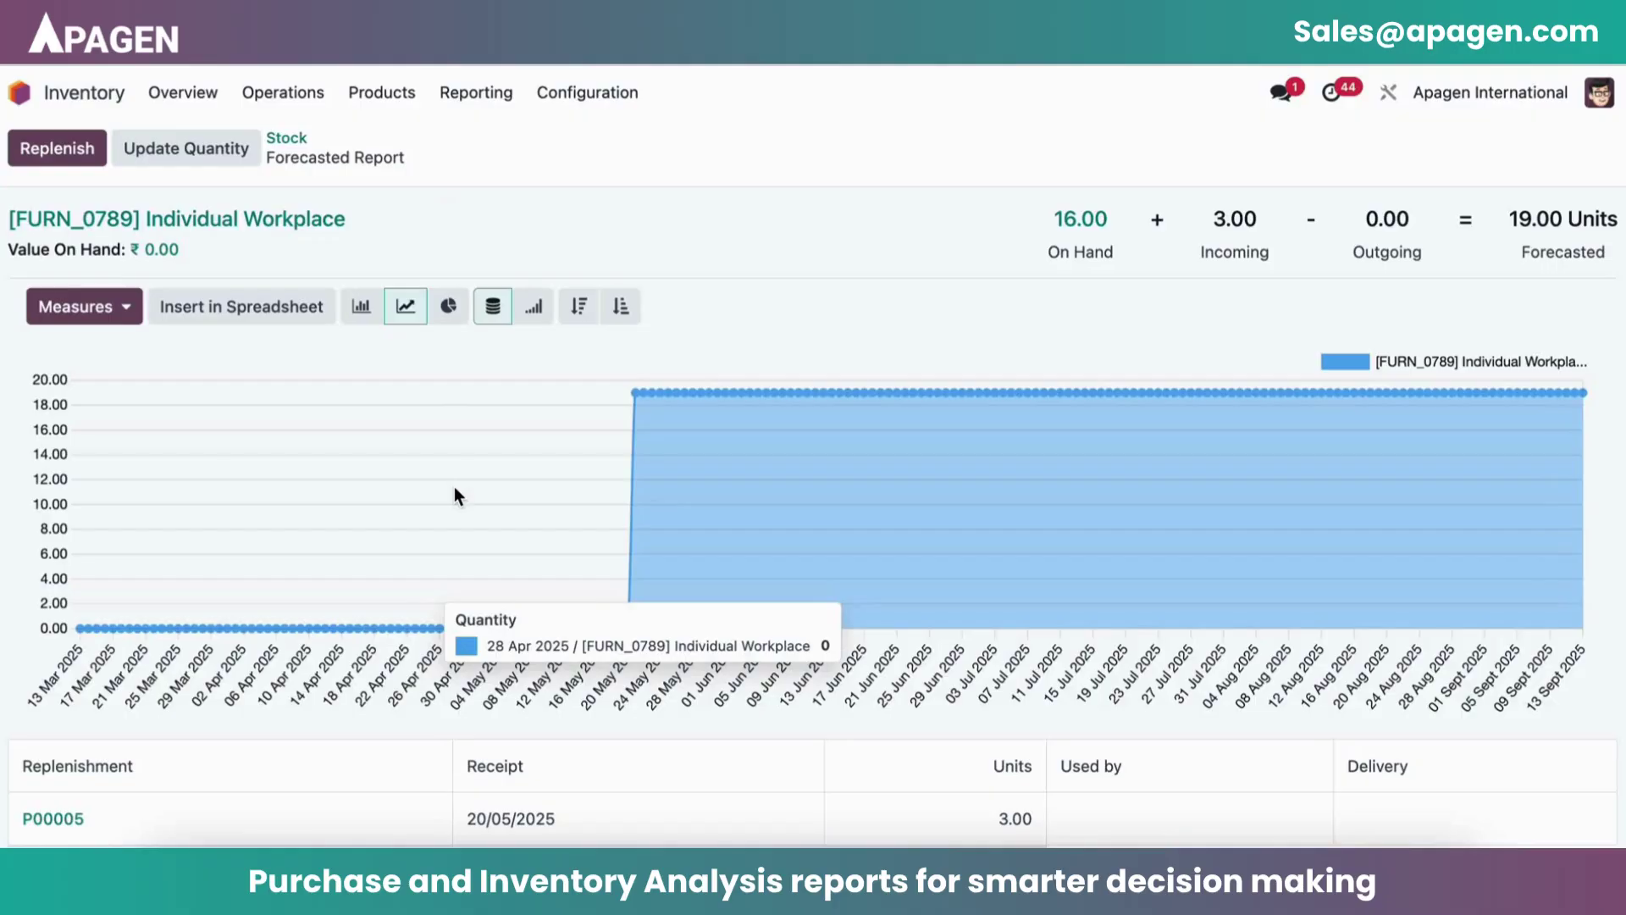
pyautogui.scroll(-1, 996, 479)
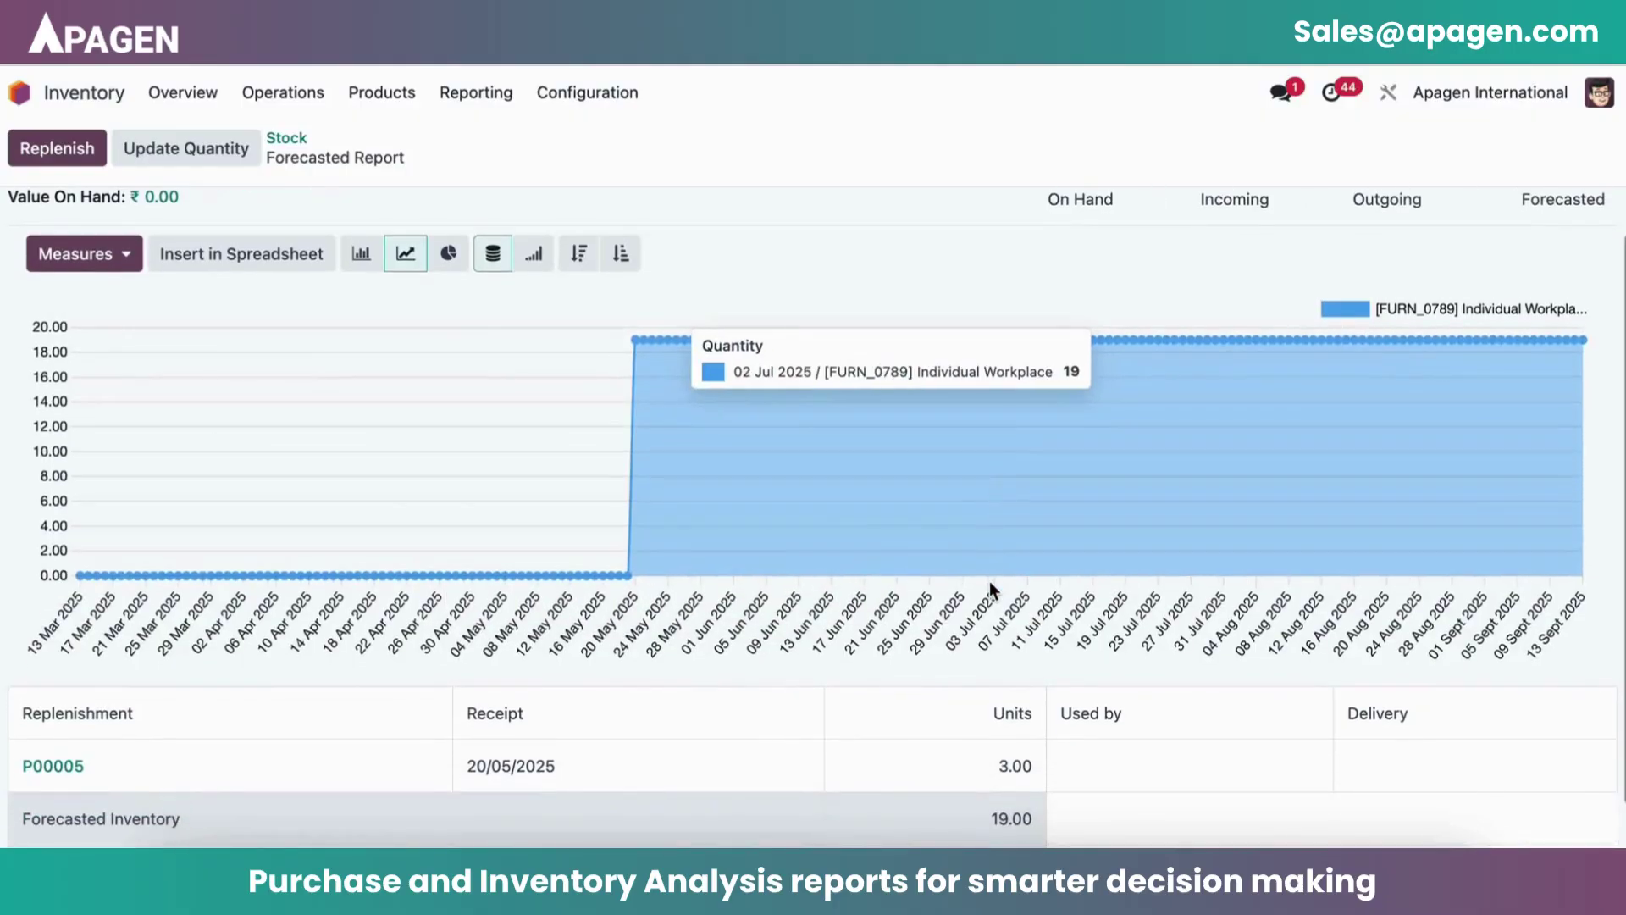
pyautogui.scroll(1, 989, 550)
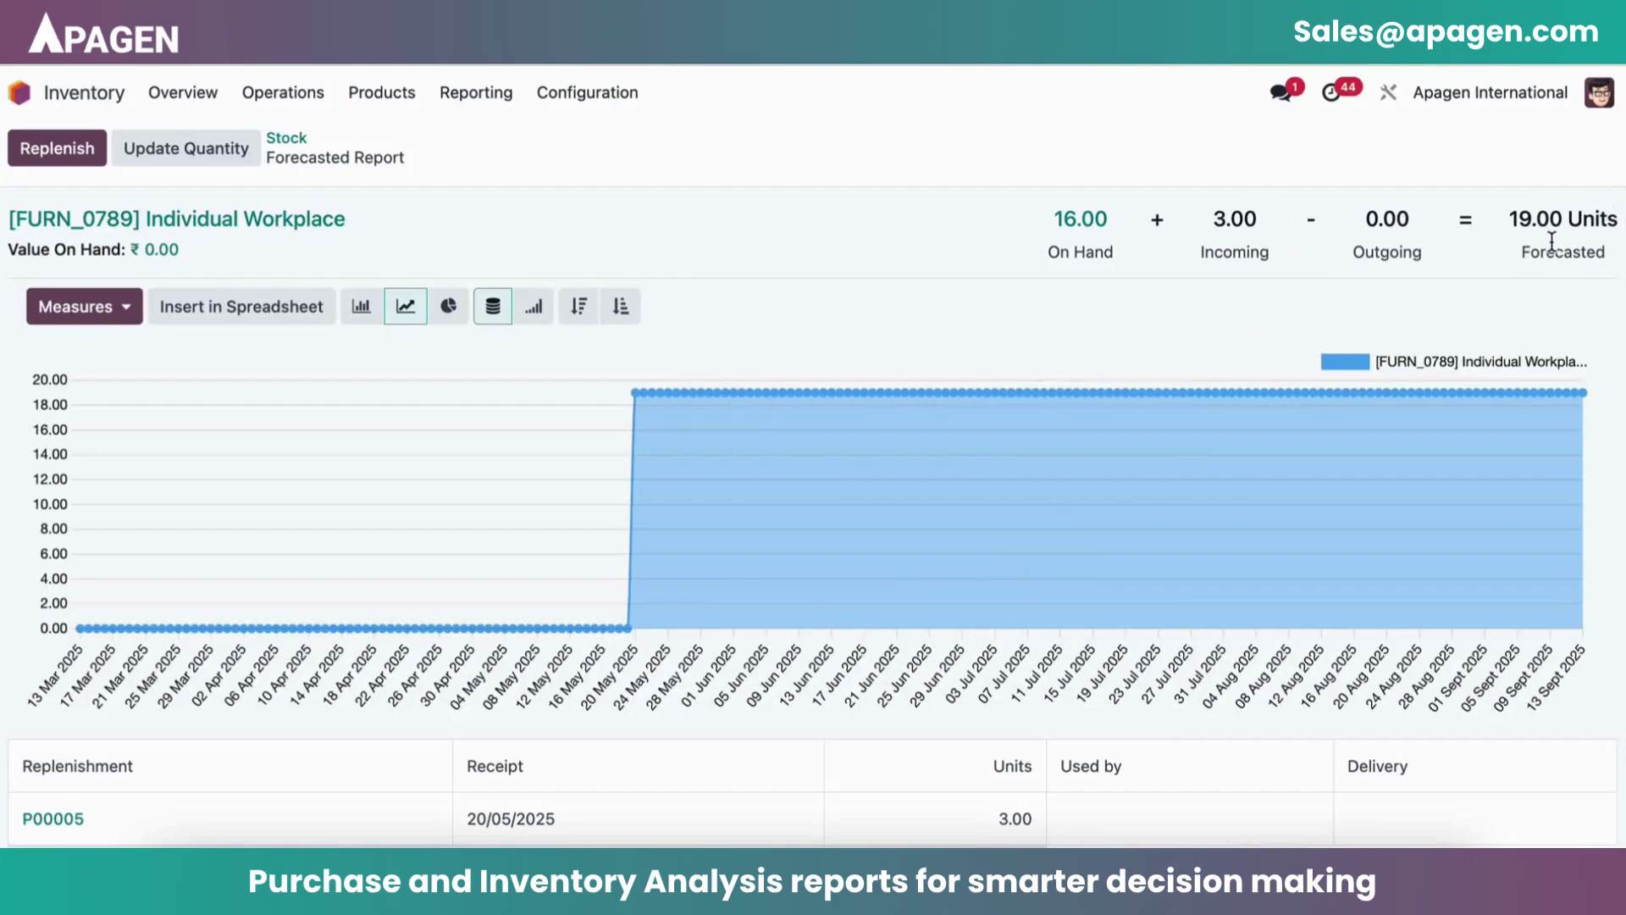
pyautogui.scroll(-2, 1253, 577)
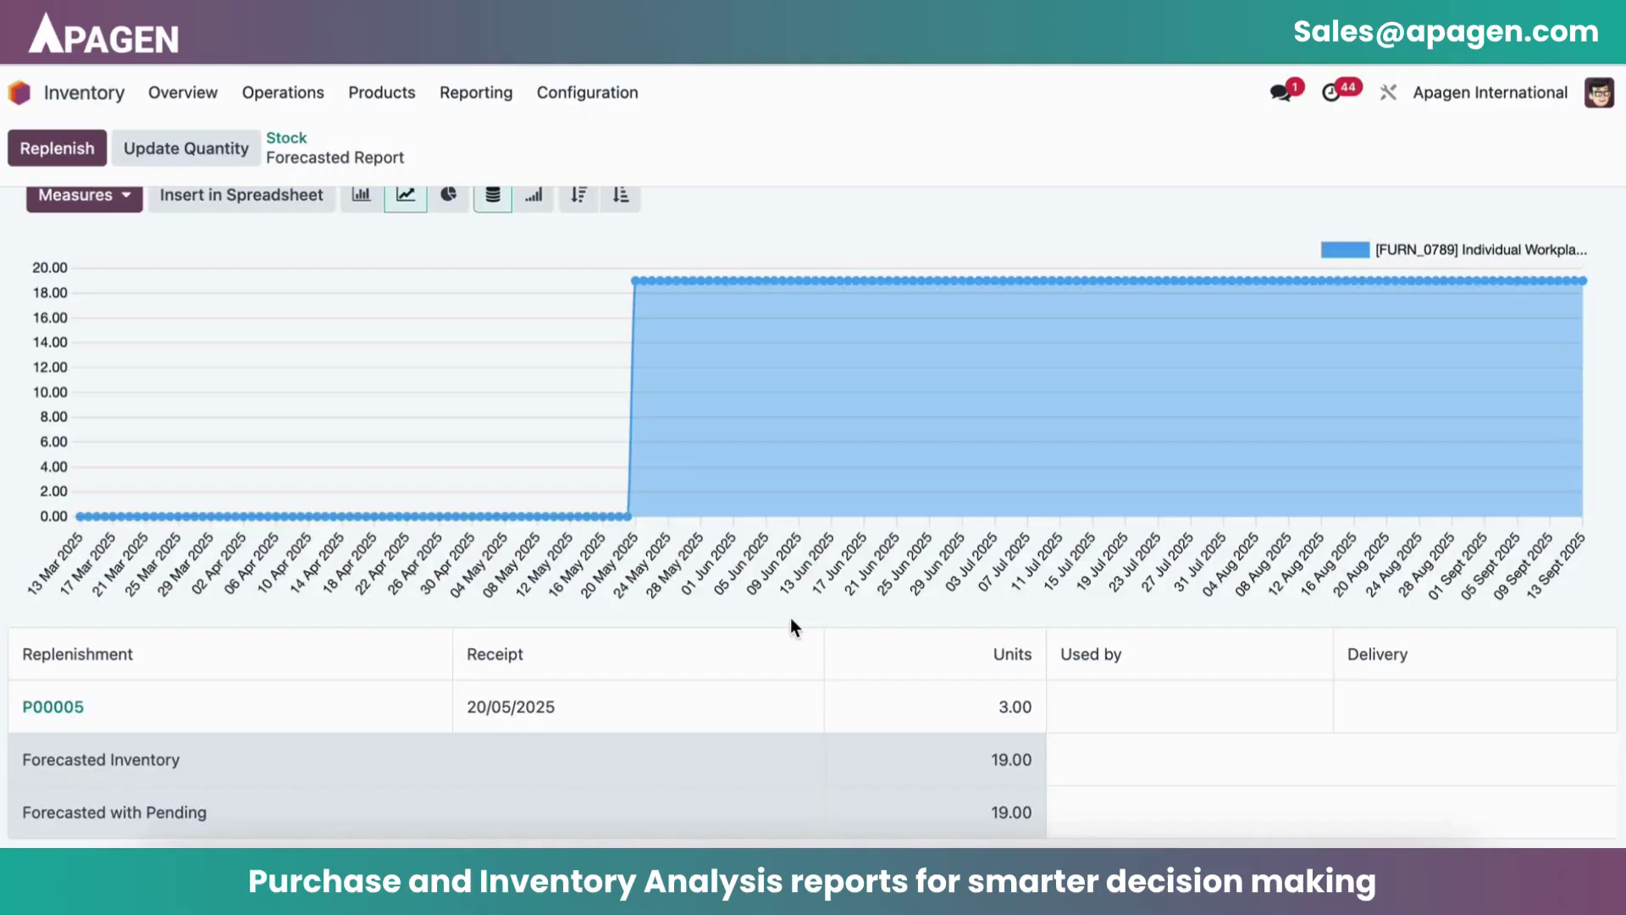
pyautogui.scroll(2, 790, 617)
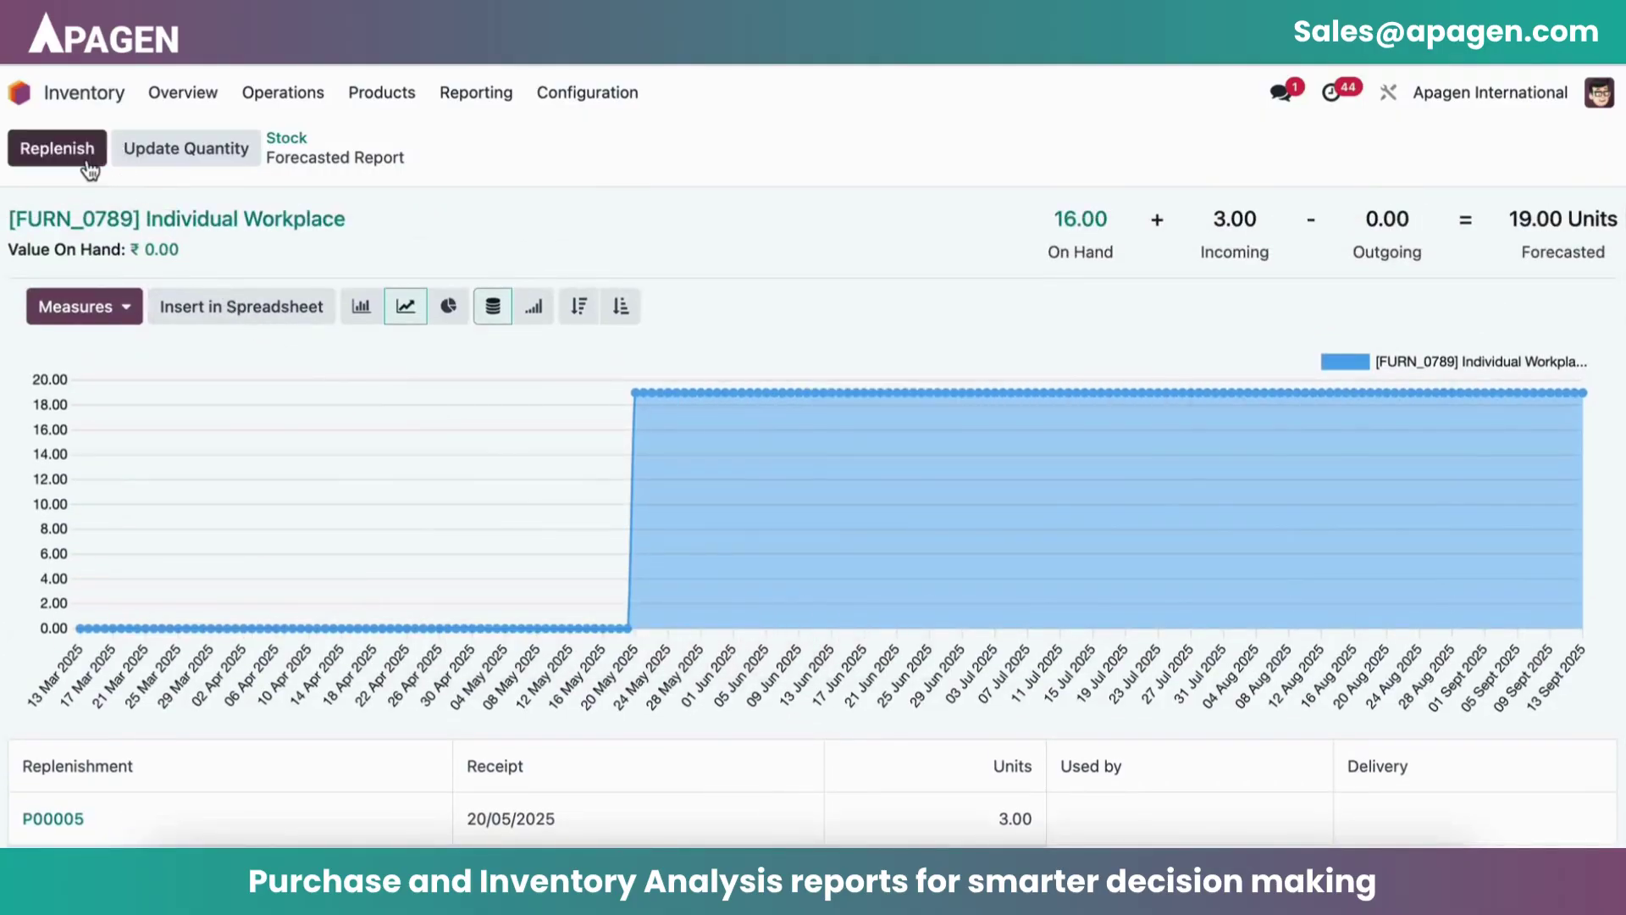
# - Replenish 500 units of [FURN_0789] Individual Workplace from the forecasted report
pyautogui.click(58, 149)
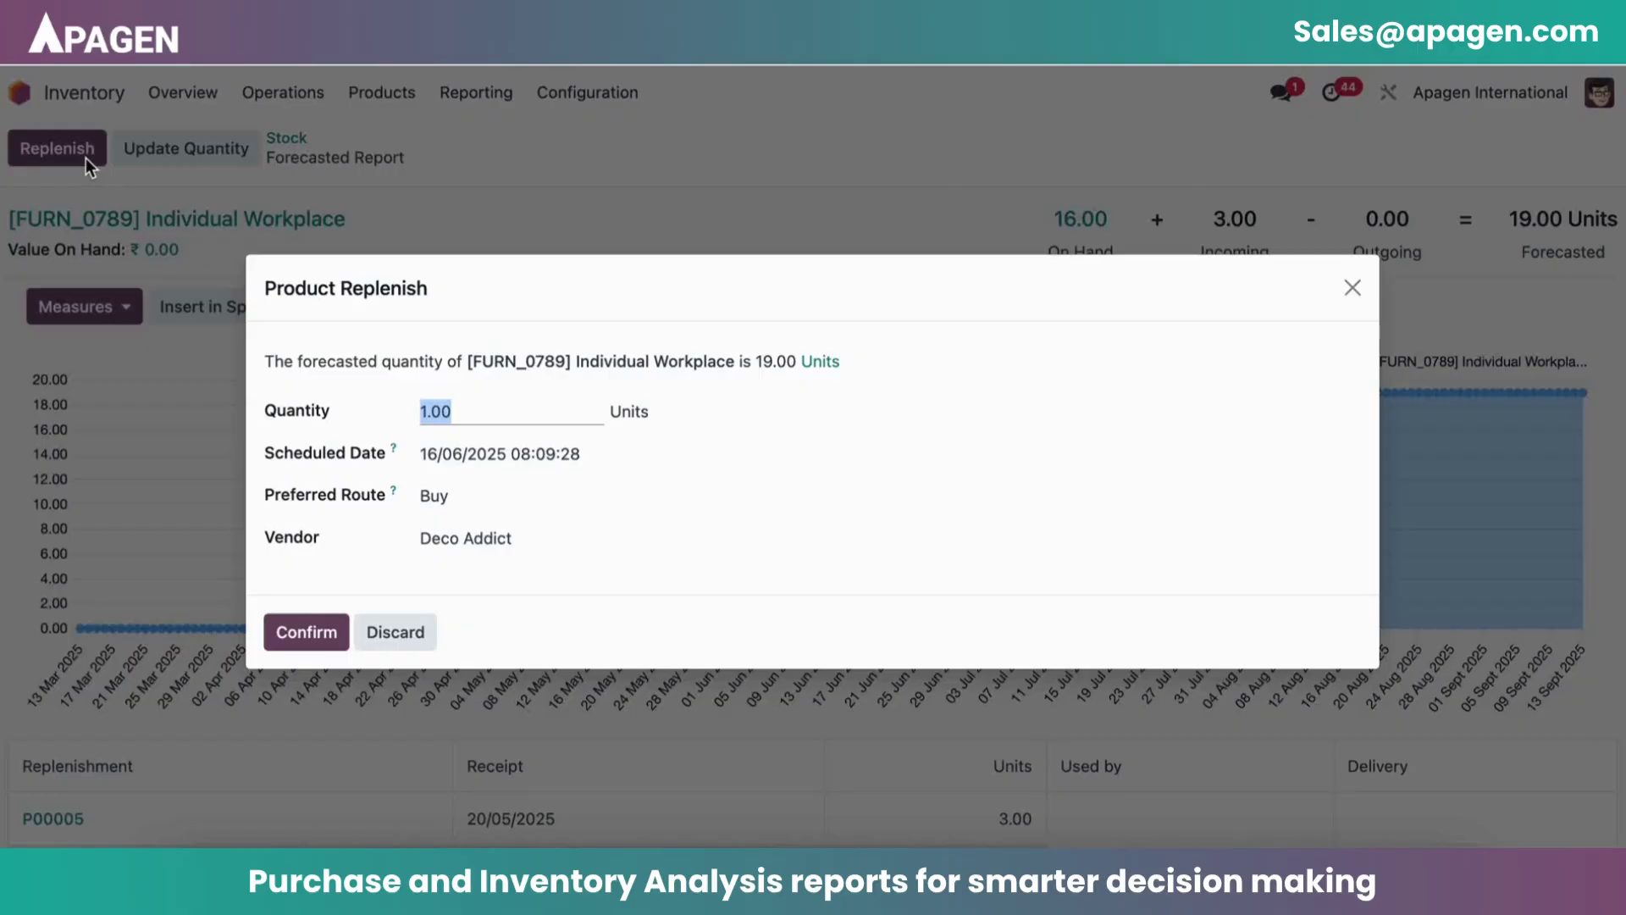
pyautogui.write('500')
pyautogui.click(895, 421)
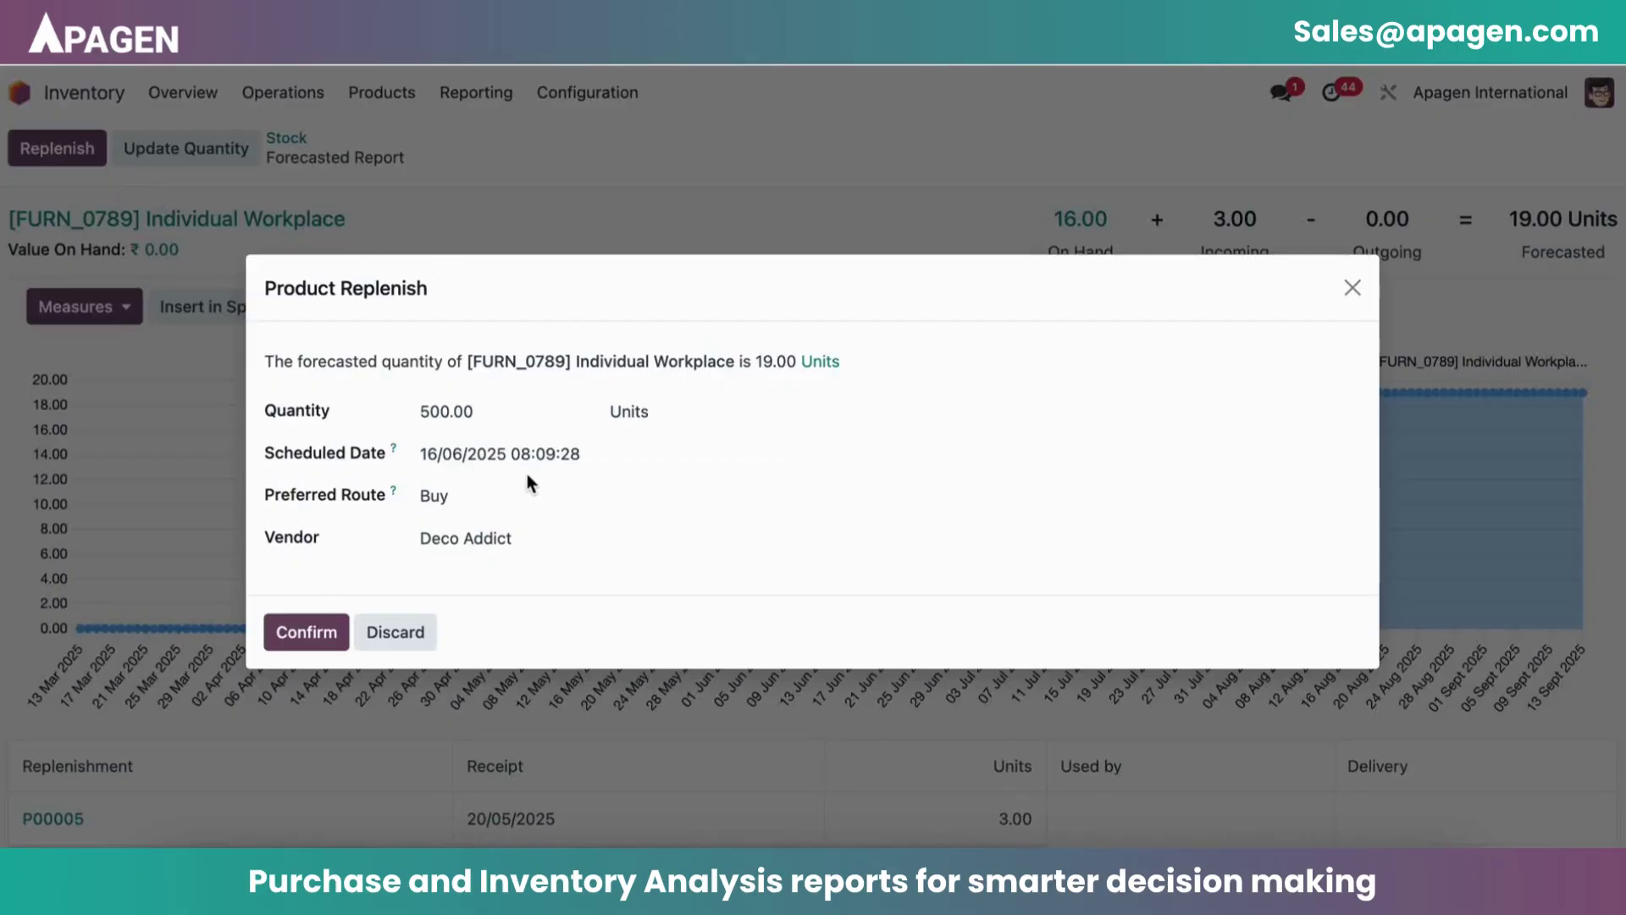
pyautogui.click(319, 635)
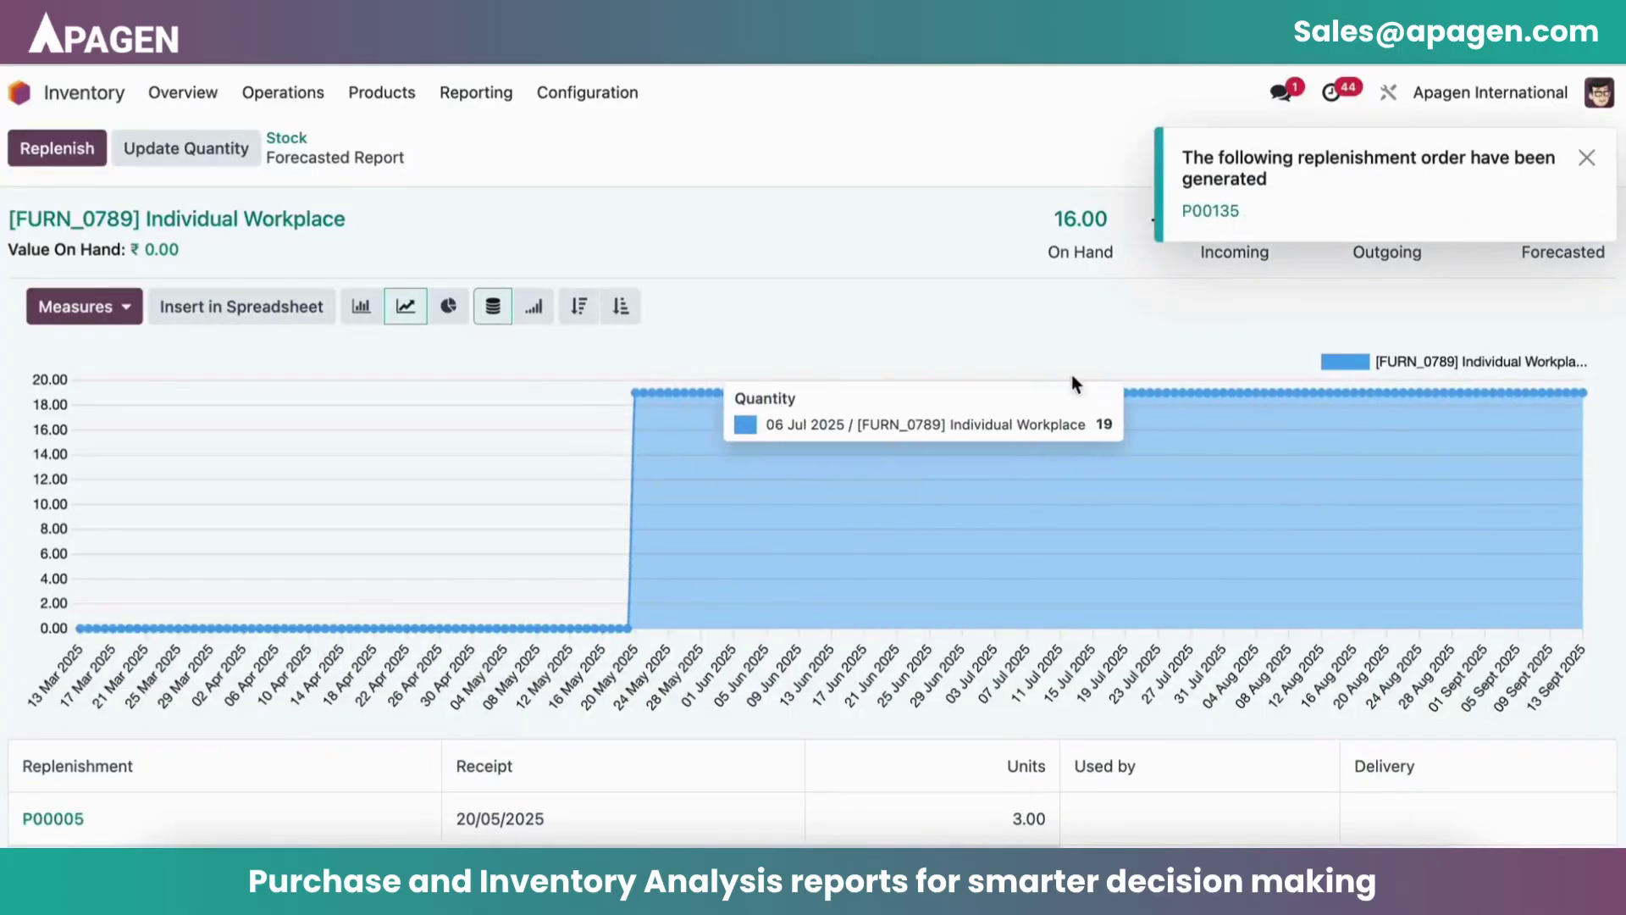
# - Open the request for quotation generated for Individual Workplace and review its product lines and totals
pyautogui.click(1211, 211)
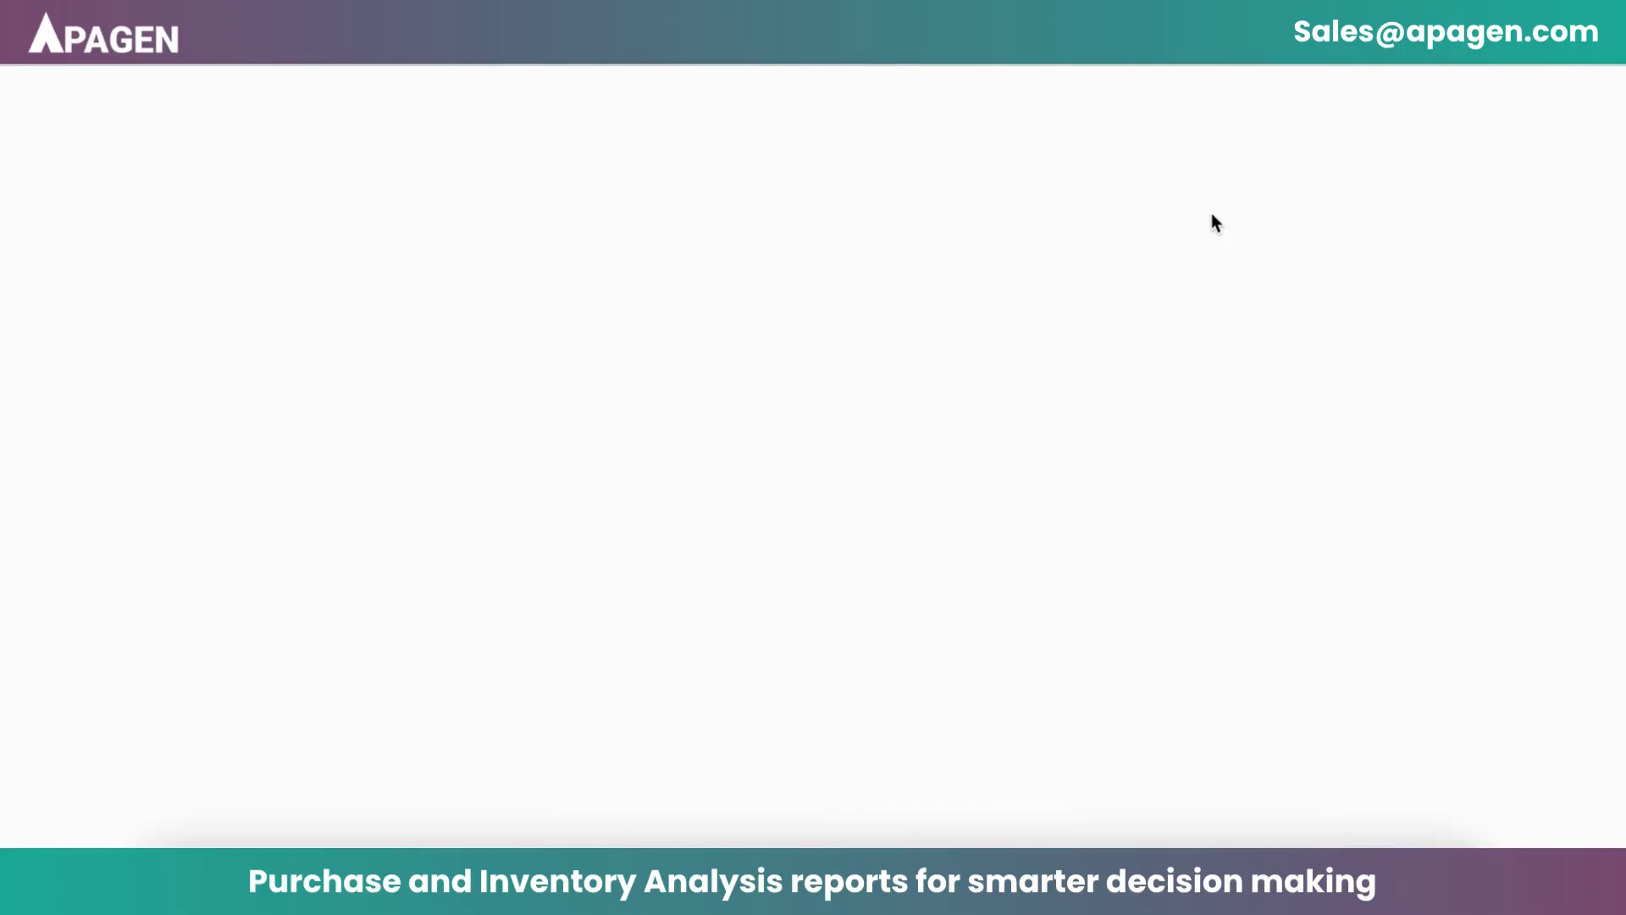
pyautogui.scroll(-3, 1074, 512)
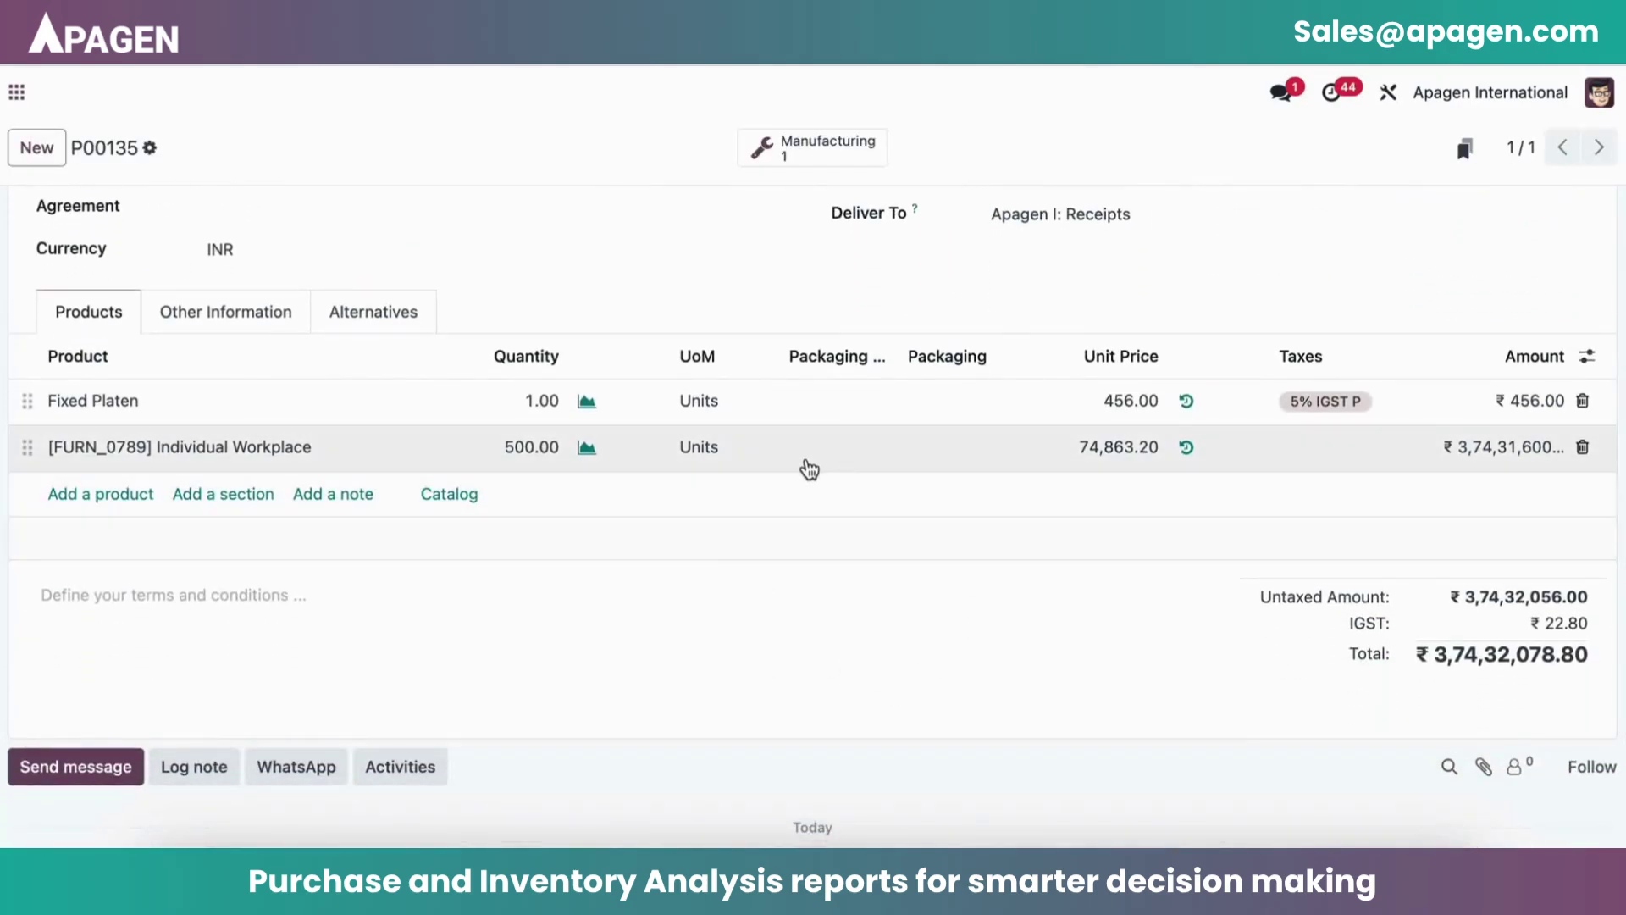
pyautogui.scroll(3, 805, 464)
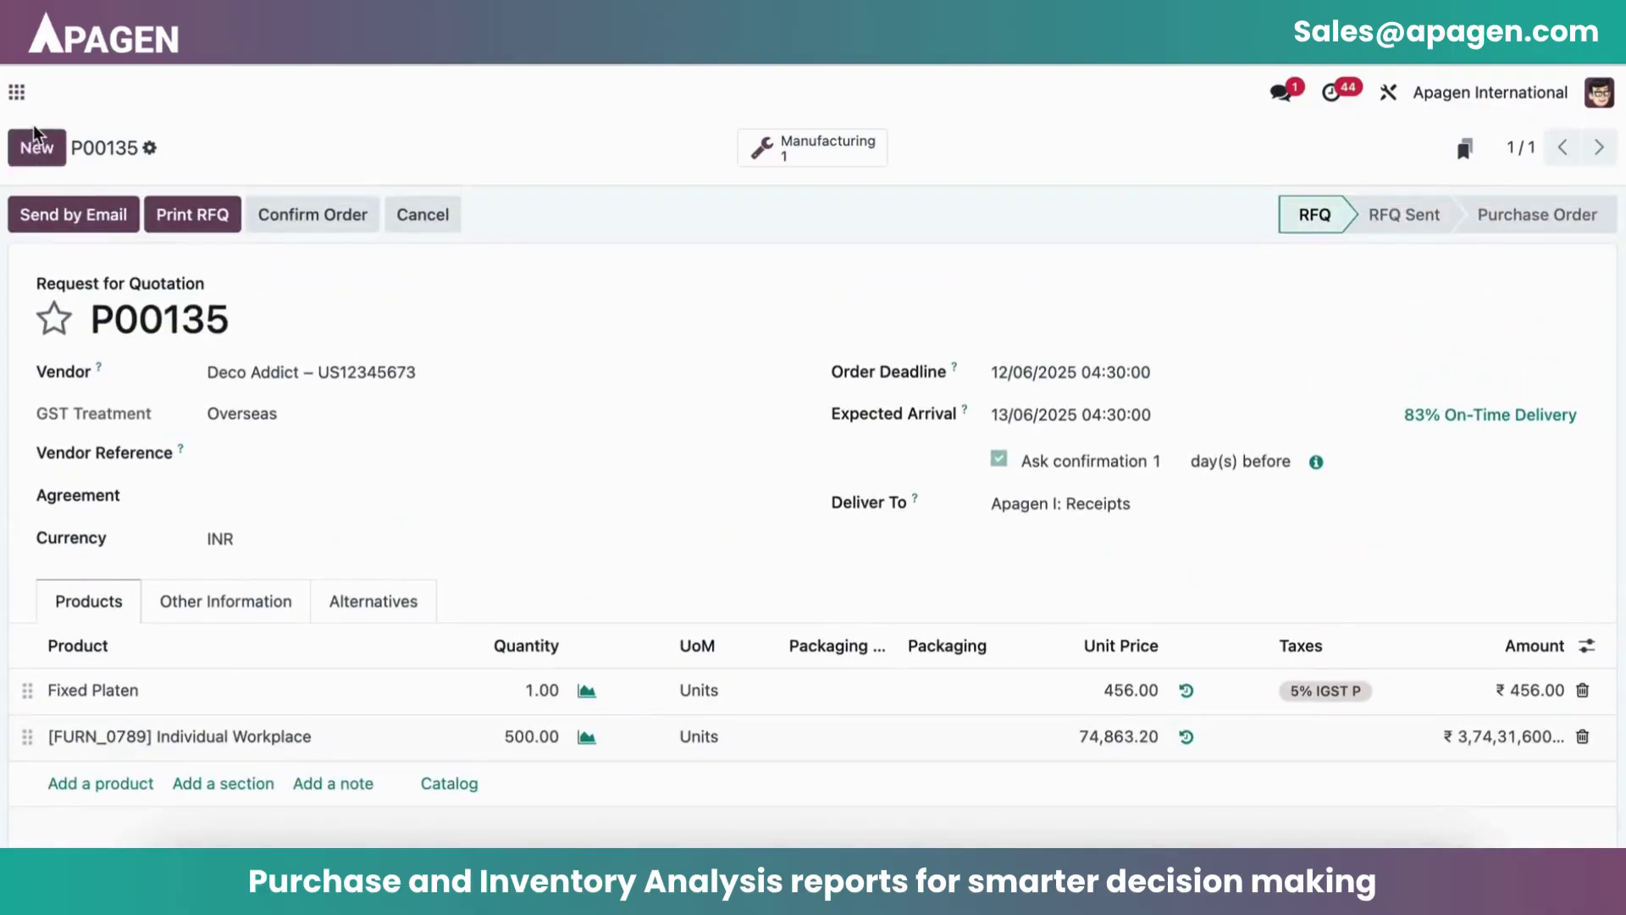
# - Open Inventory's Moves History report and widen the From column to show full location names
pyautogui.click(17, 94)
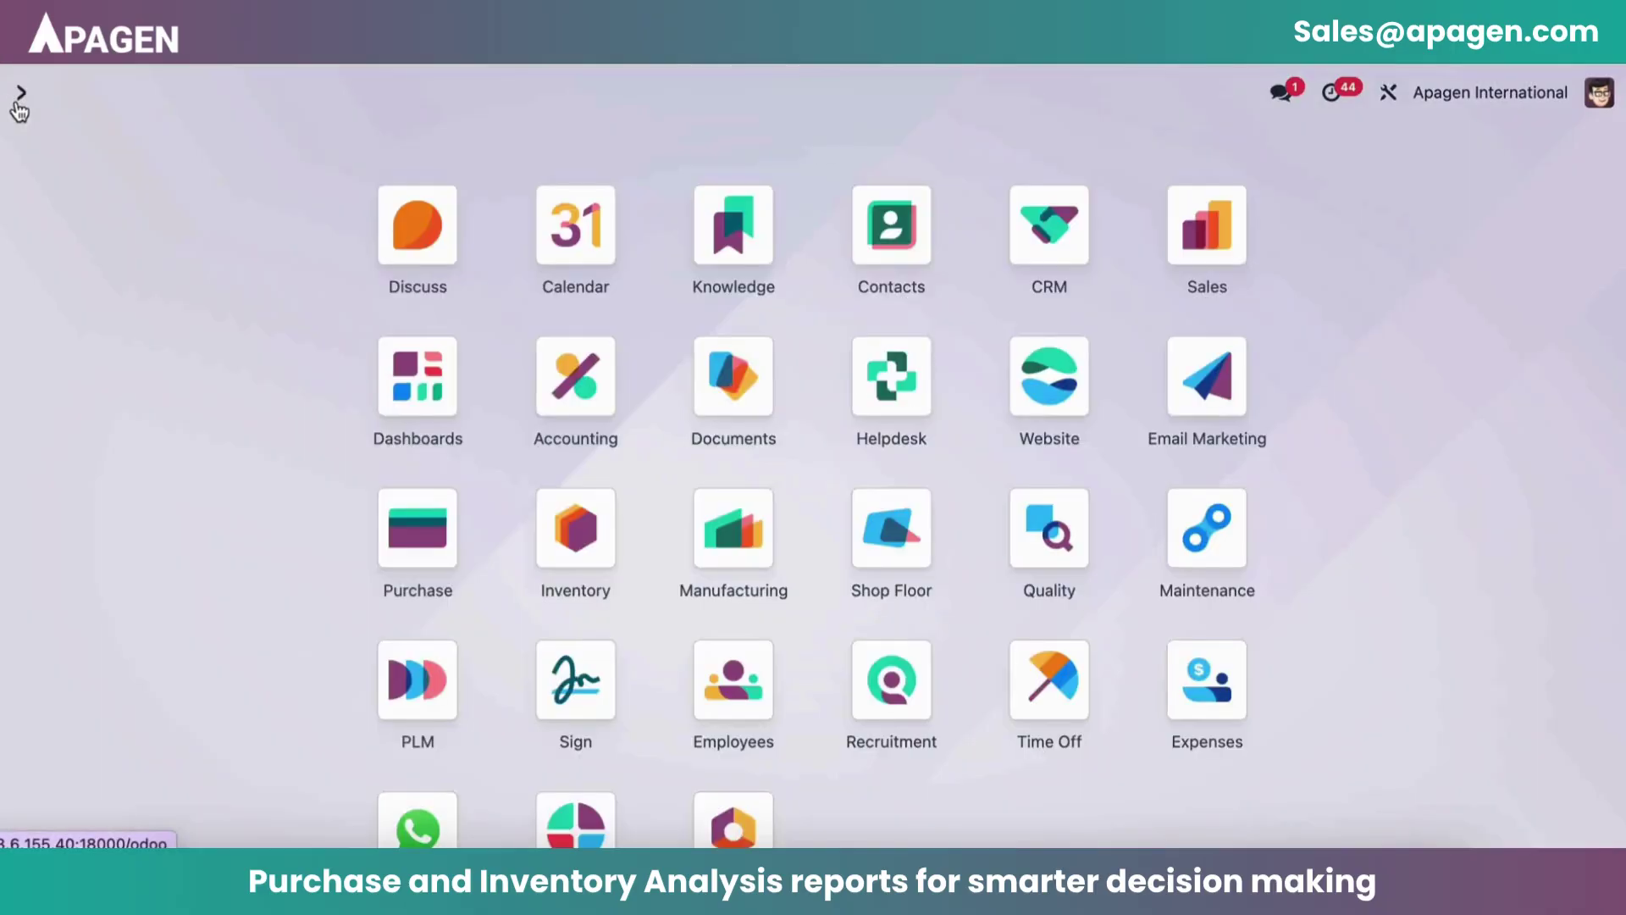
pyautogui.write('inv')
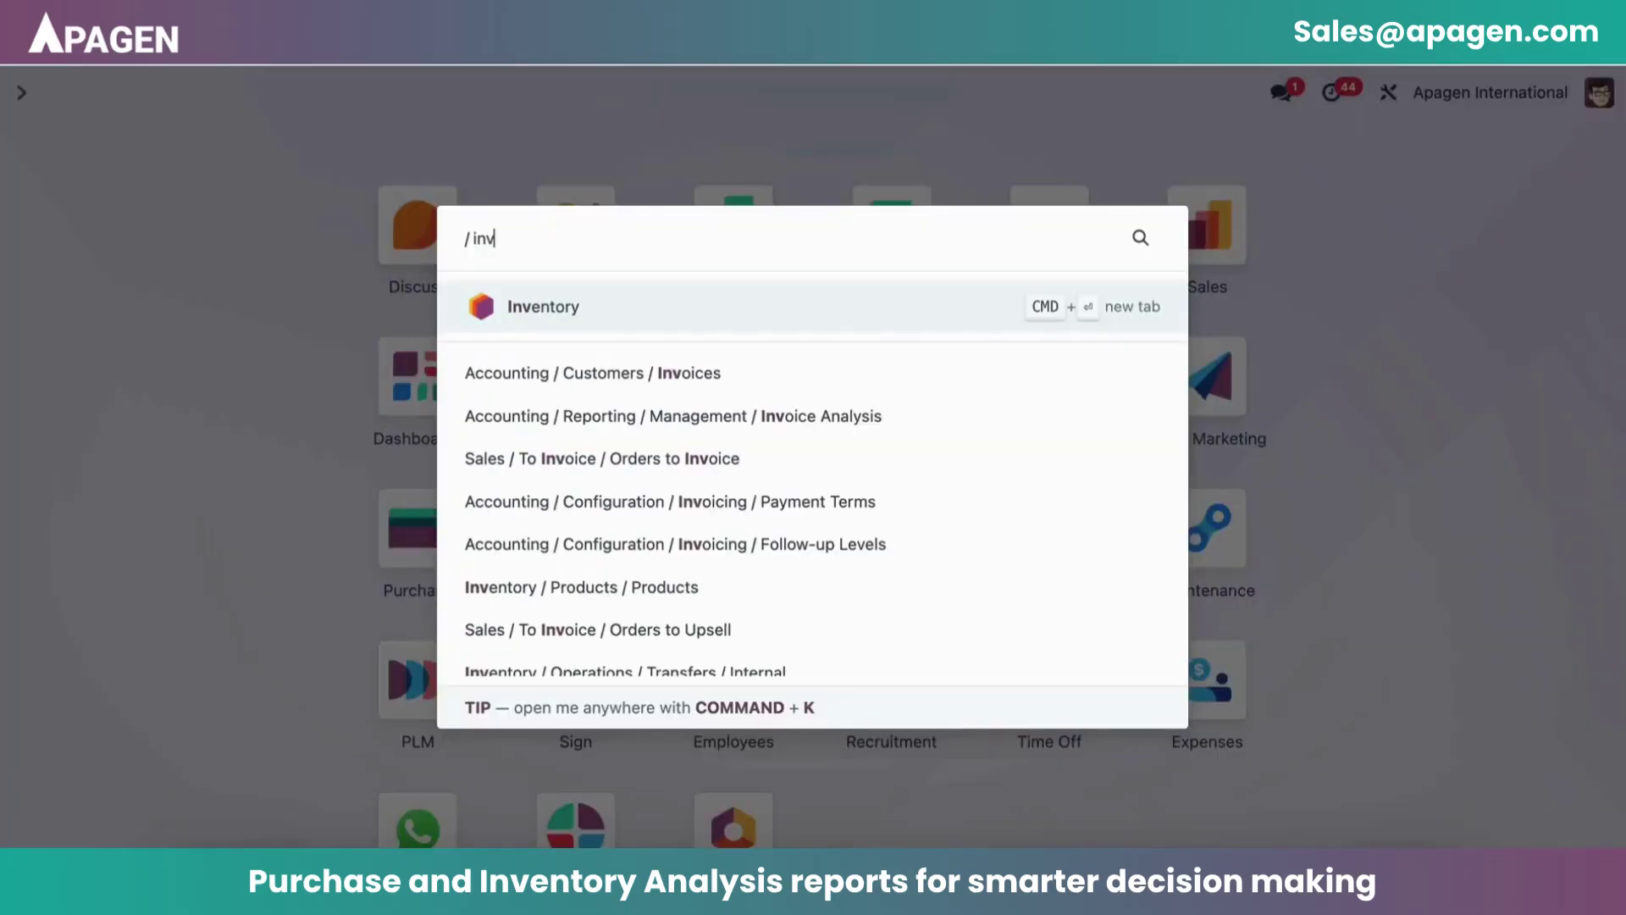
pyautogui.press('Return')
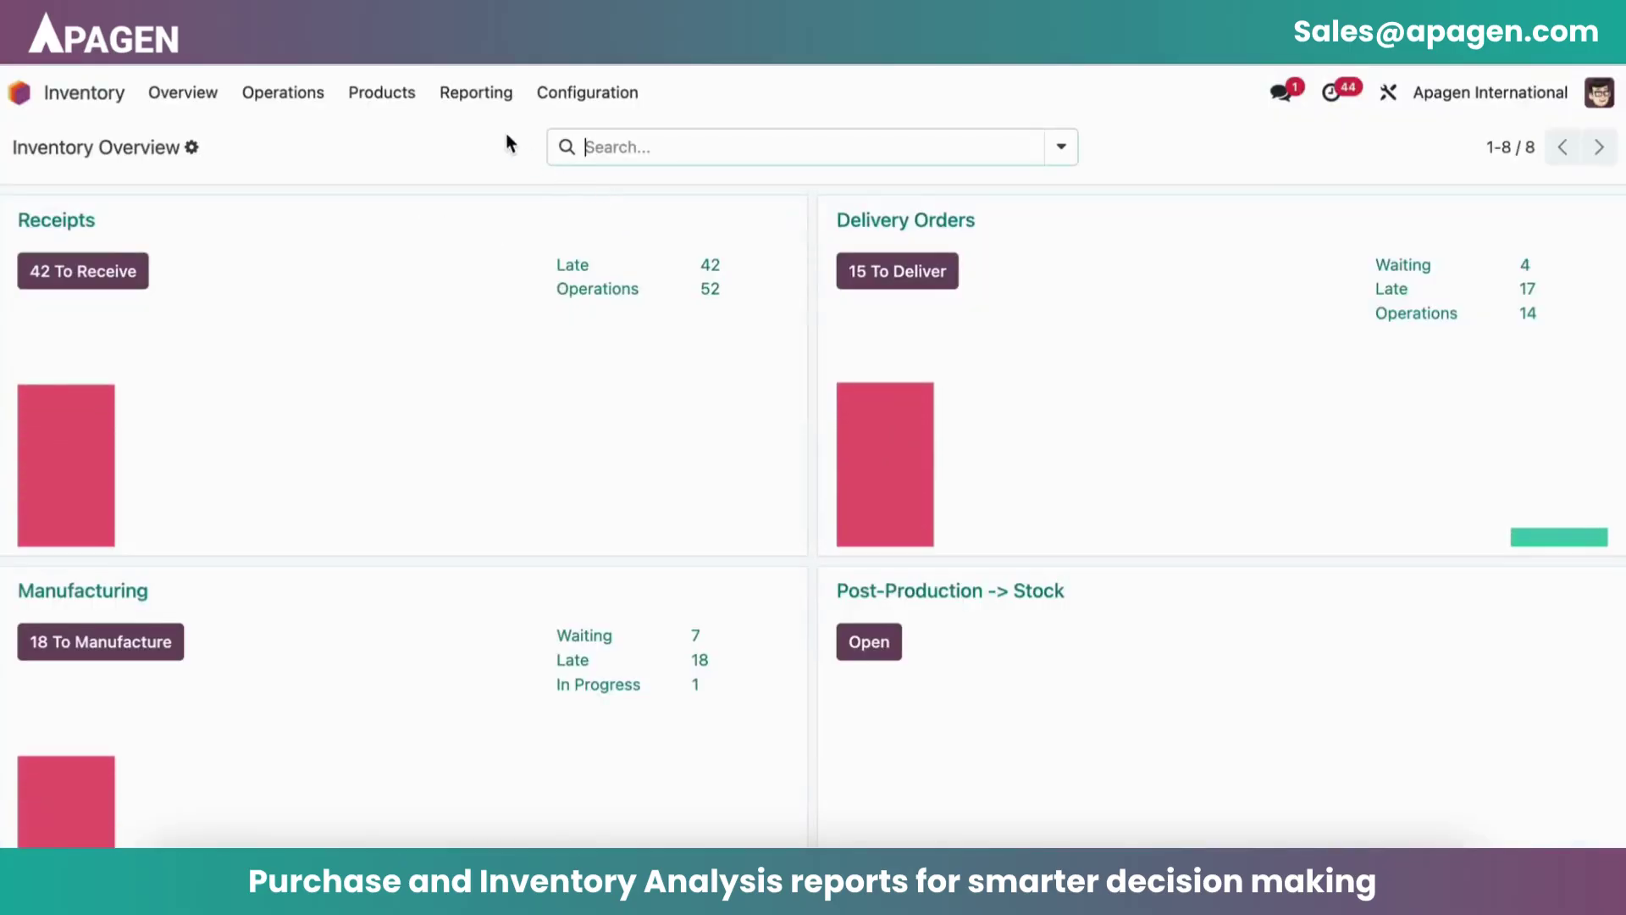
pyautogui.click(479, 98)
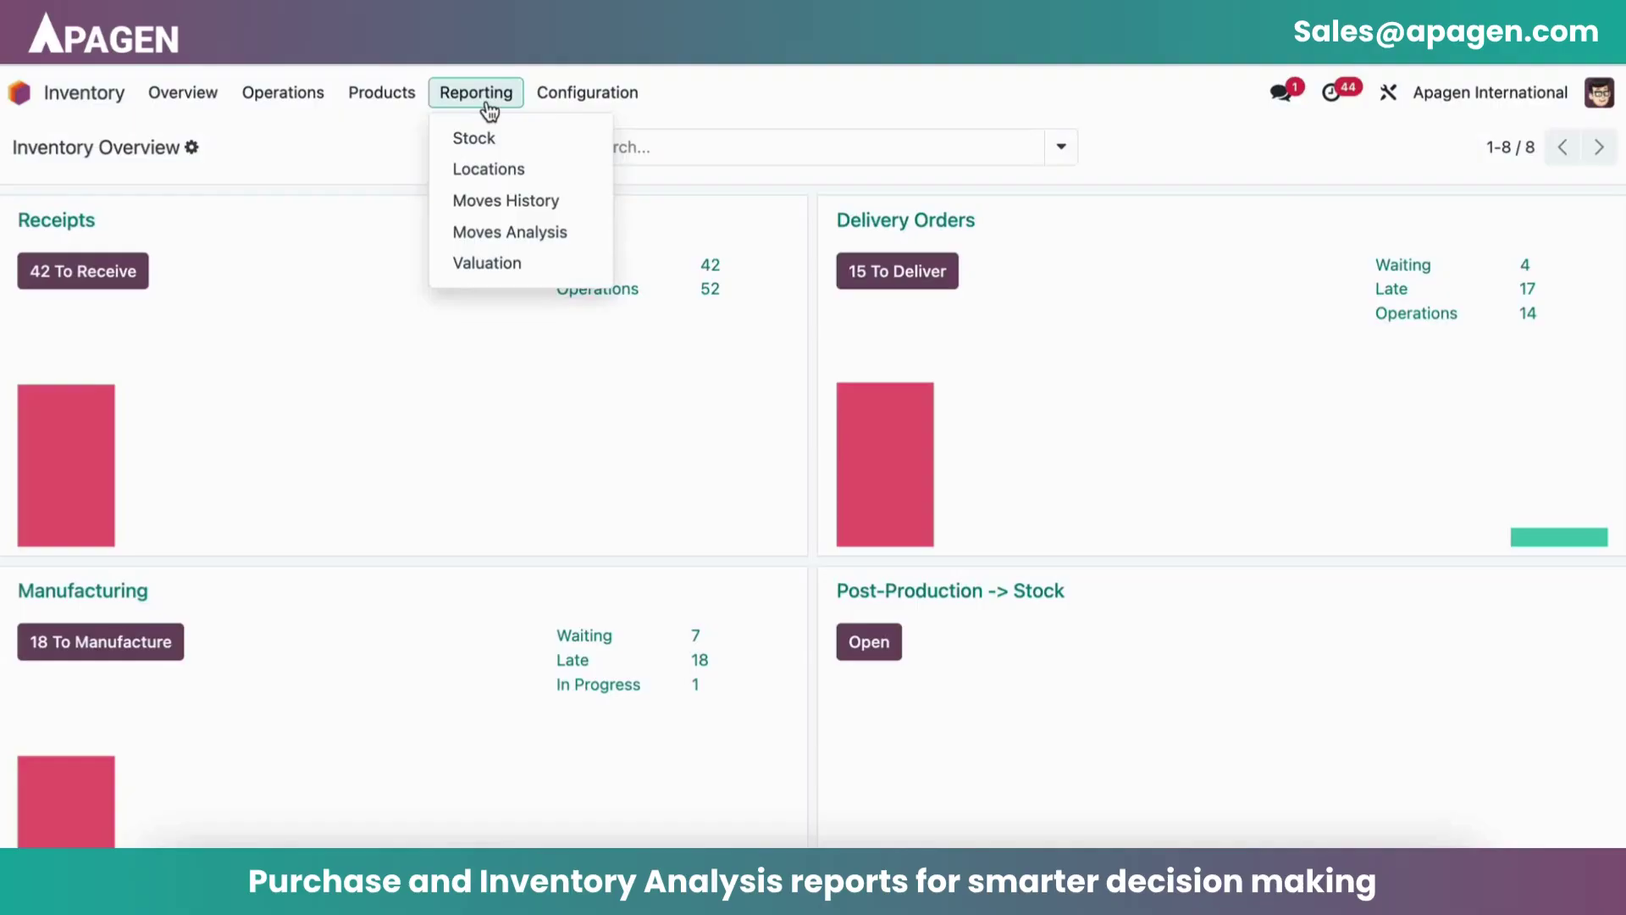
pyautogui.click(500, 200)
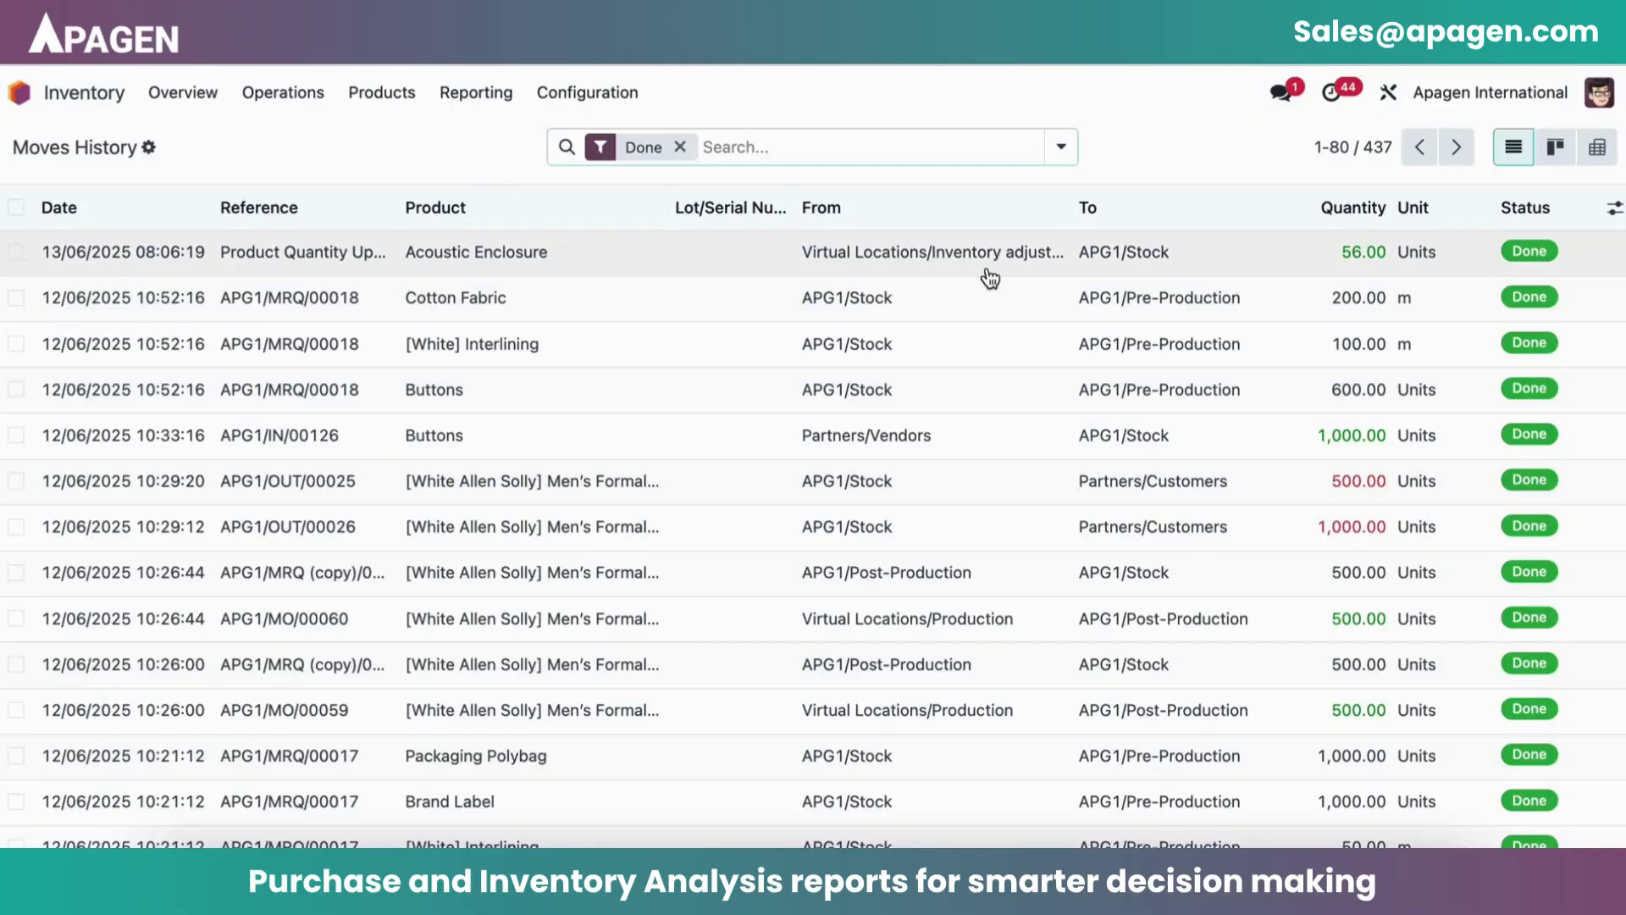
pyautogui.moveTo(1061, 209); pyautogui.dragTo(1133, 209)
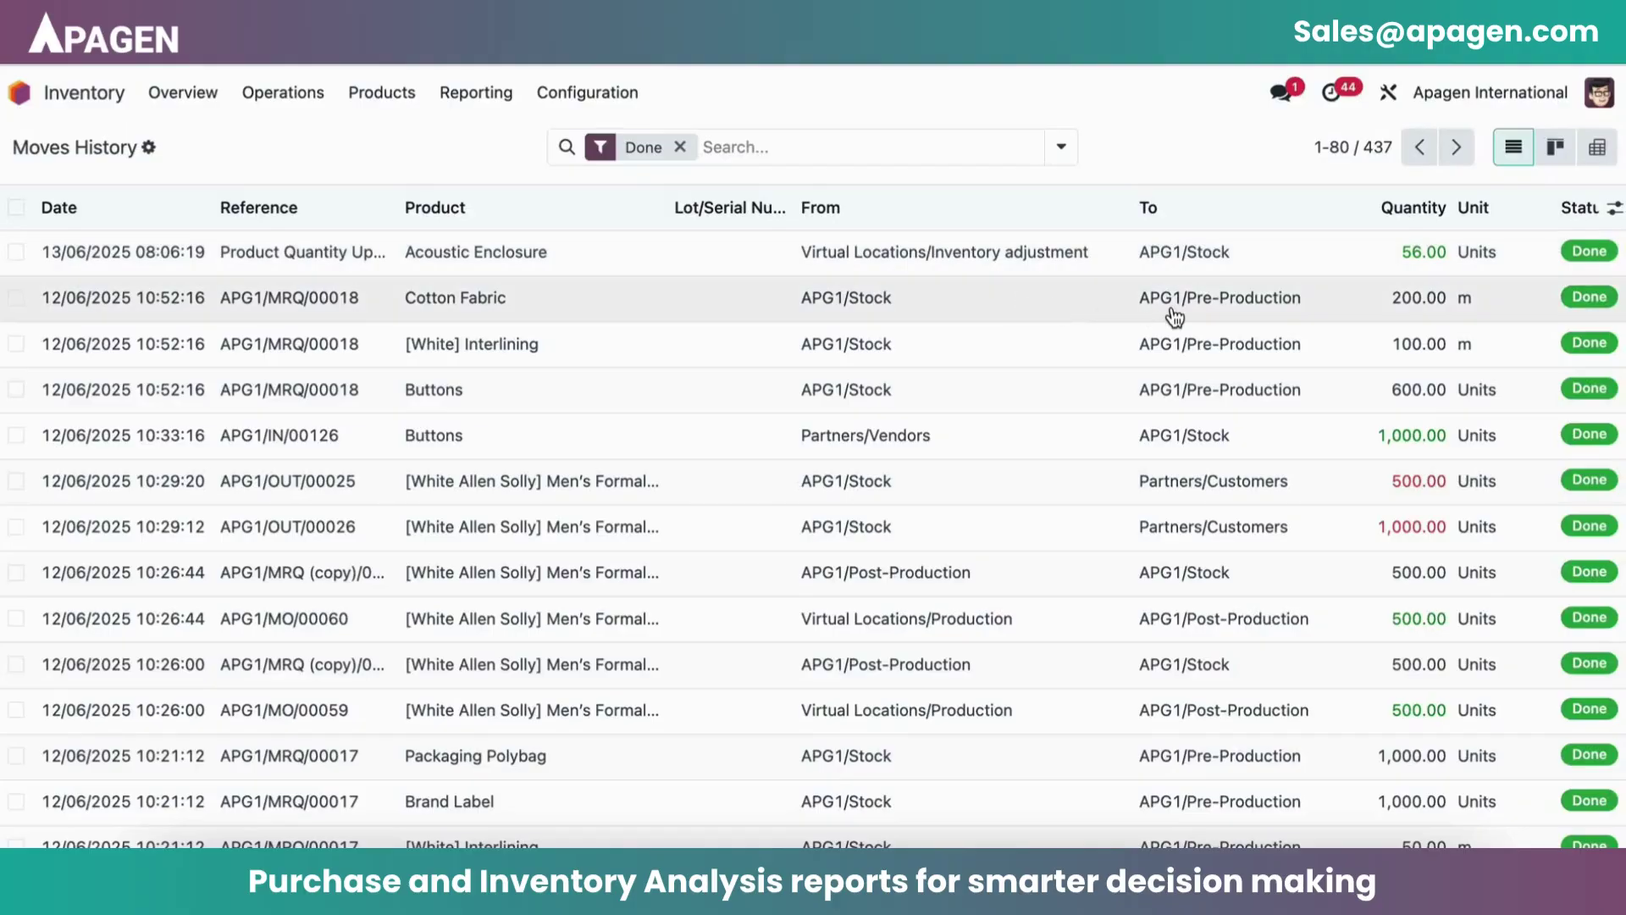
# - Review the completed moves in the Moves History list, including their references, source and destination locations, and quantities
pyautogui.scroll(-1, 1187, 627)
pyautogui.scroll(-2, 1187, 631)
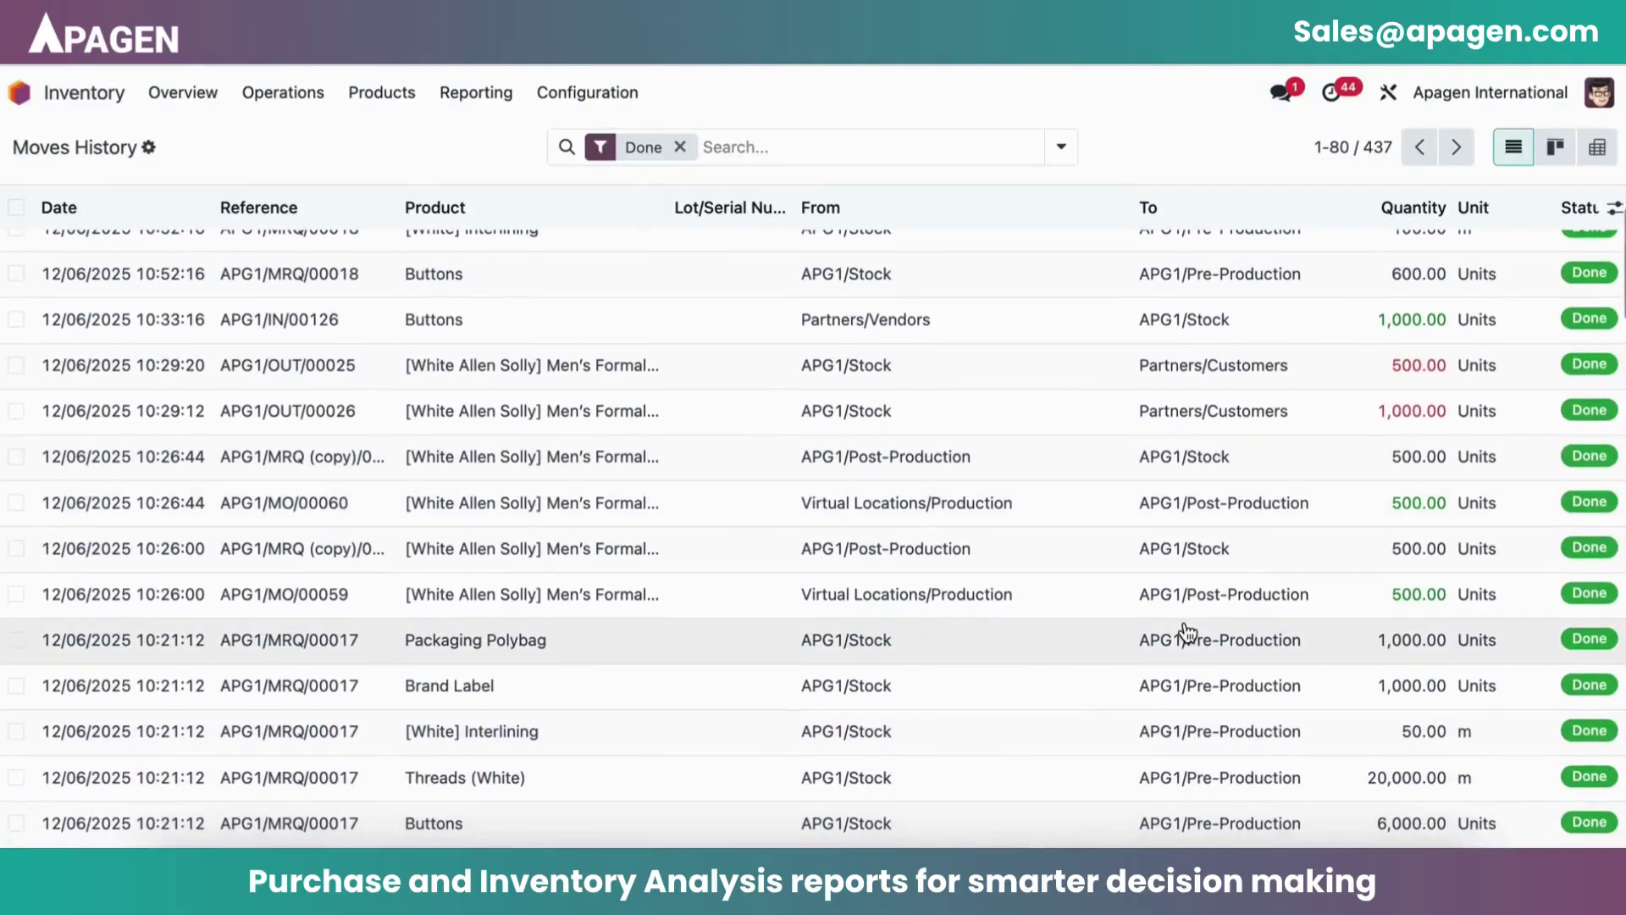
pyautogui.scroll(-5, 1188, 631)
pyautogui.scroll(-3, 1188, 631)
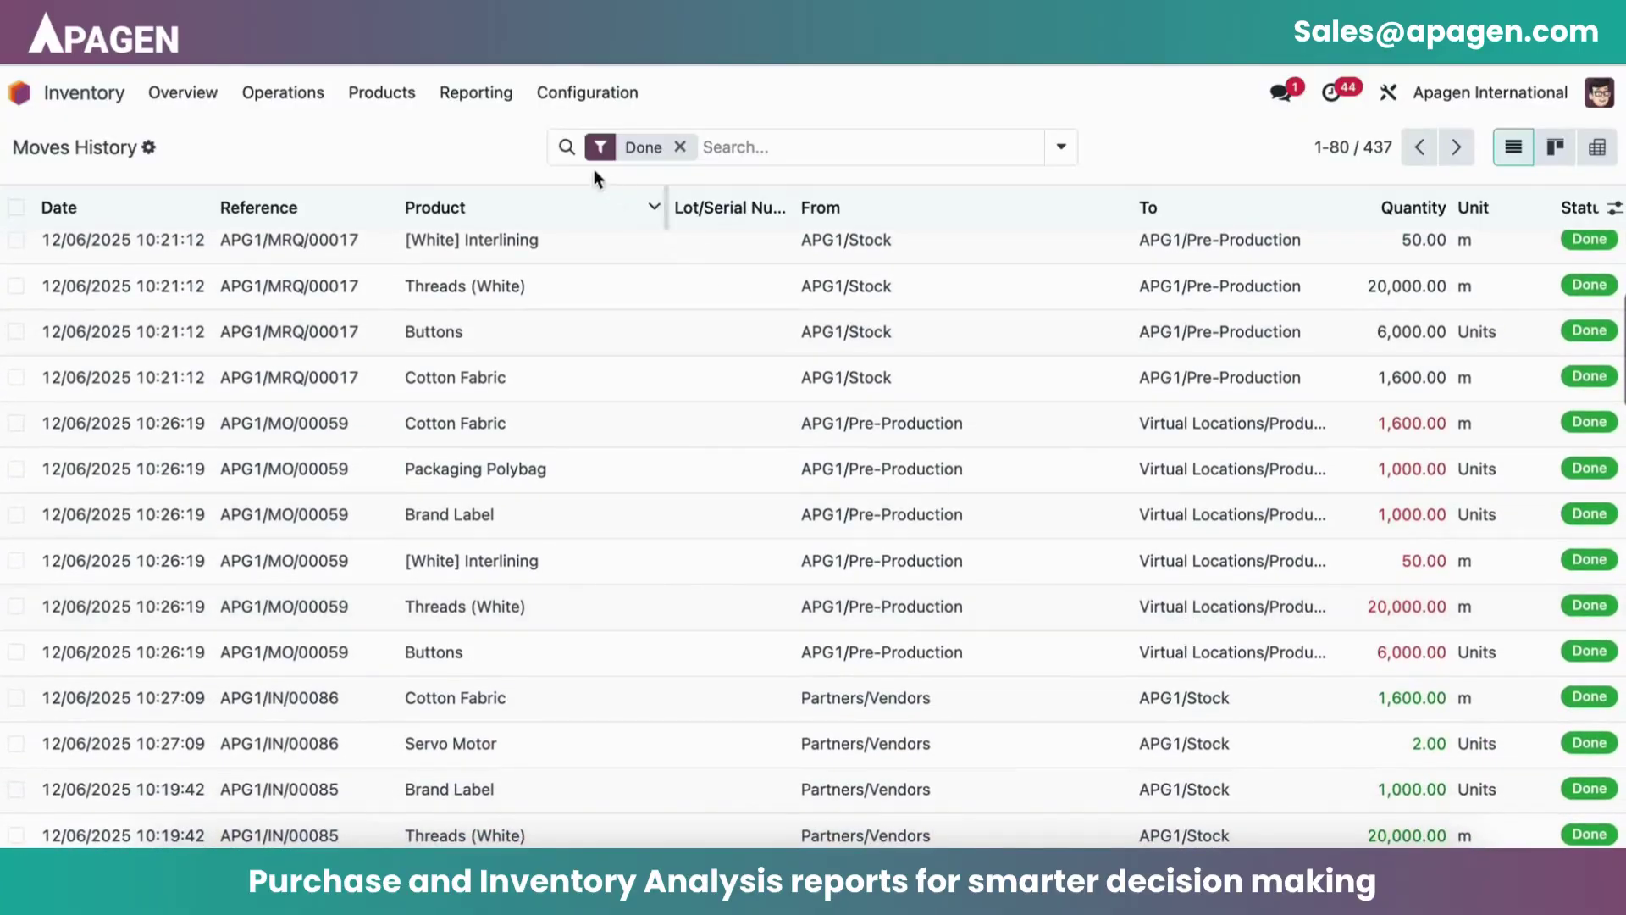
# - Open the Moves Analysis report and add the Returned Qty., Reject Qty., Real Quantity, Return to Stock, Number of SN/Lots and Cost Share (%) measures
pyautogui.click(493, 101)
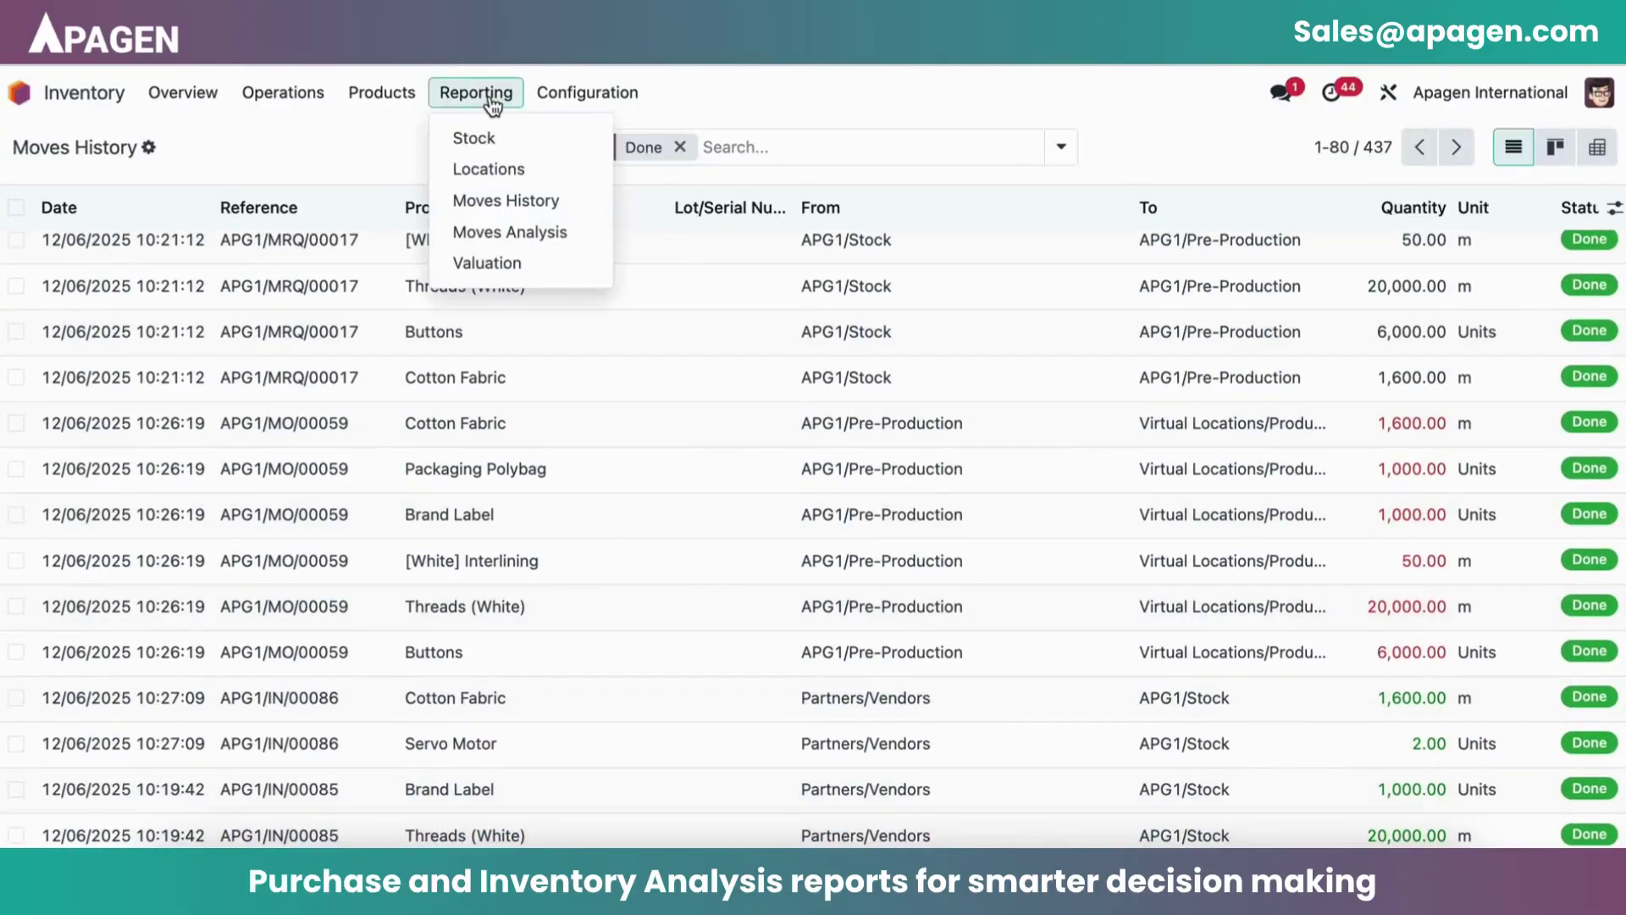
pyautogui.click(523, 234)
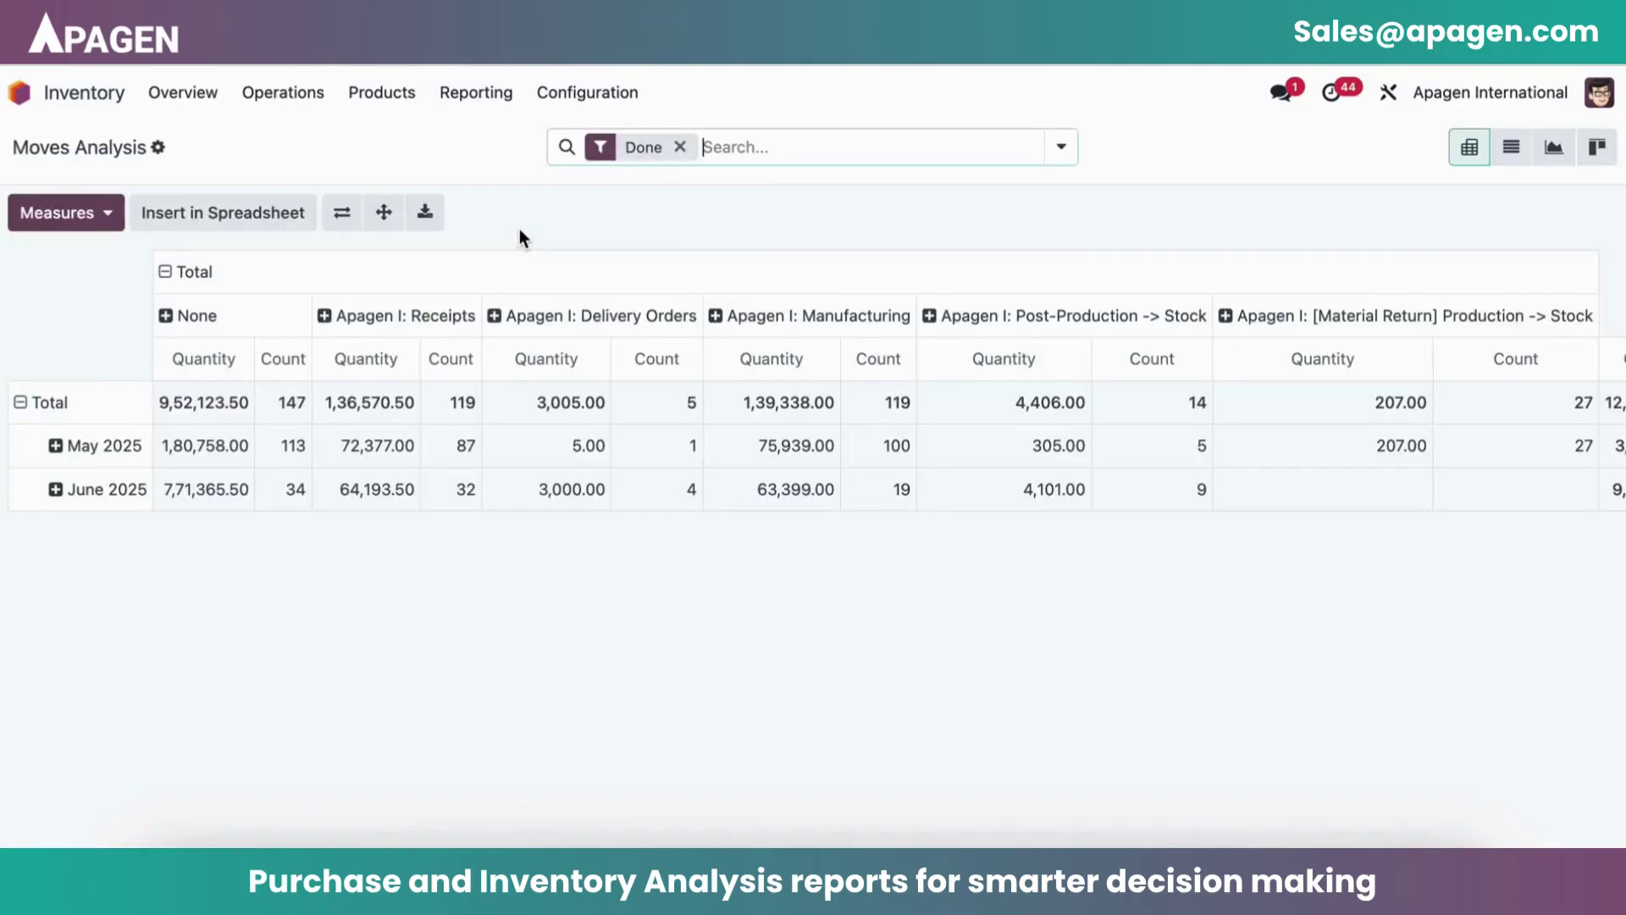
pyautogui.click(86, 237)
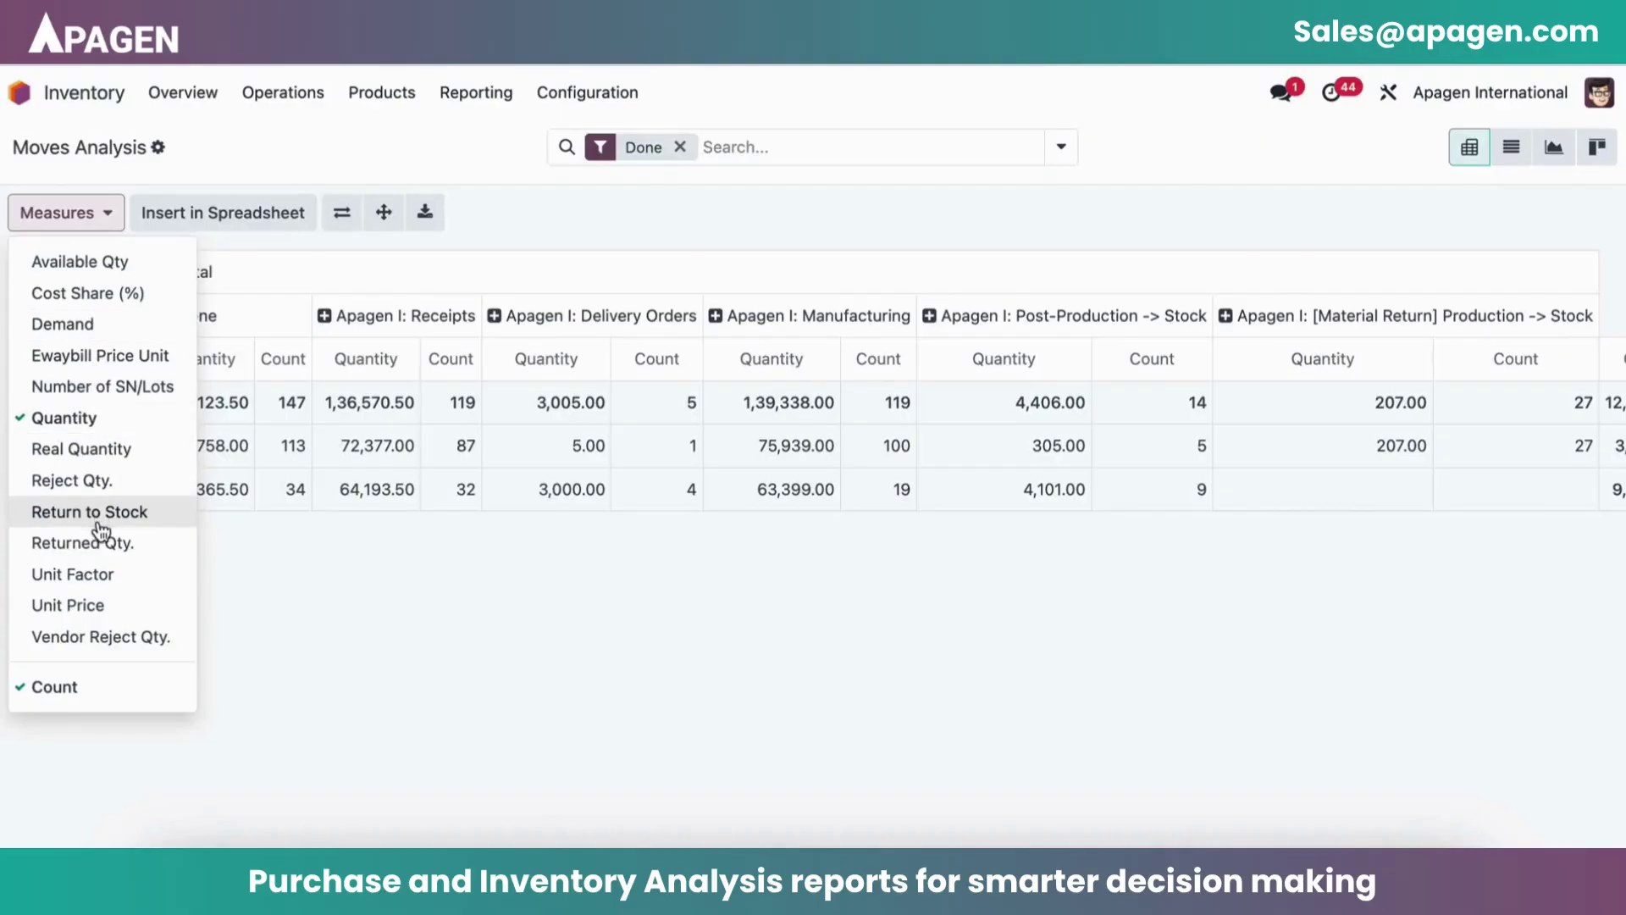
pyautogui.click(92, 483)
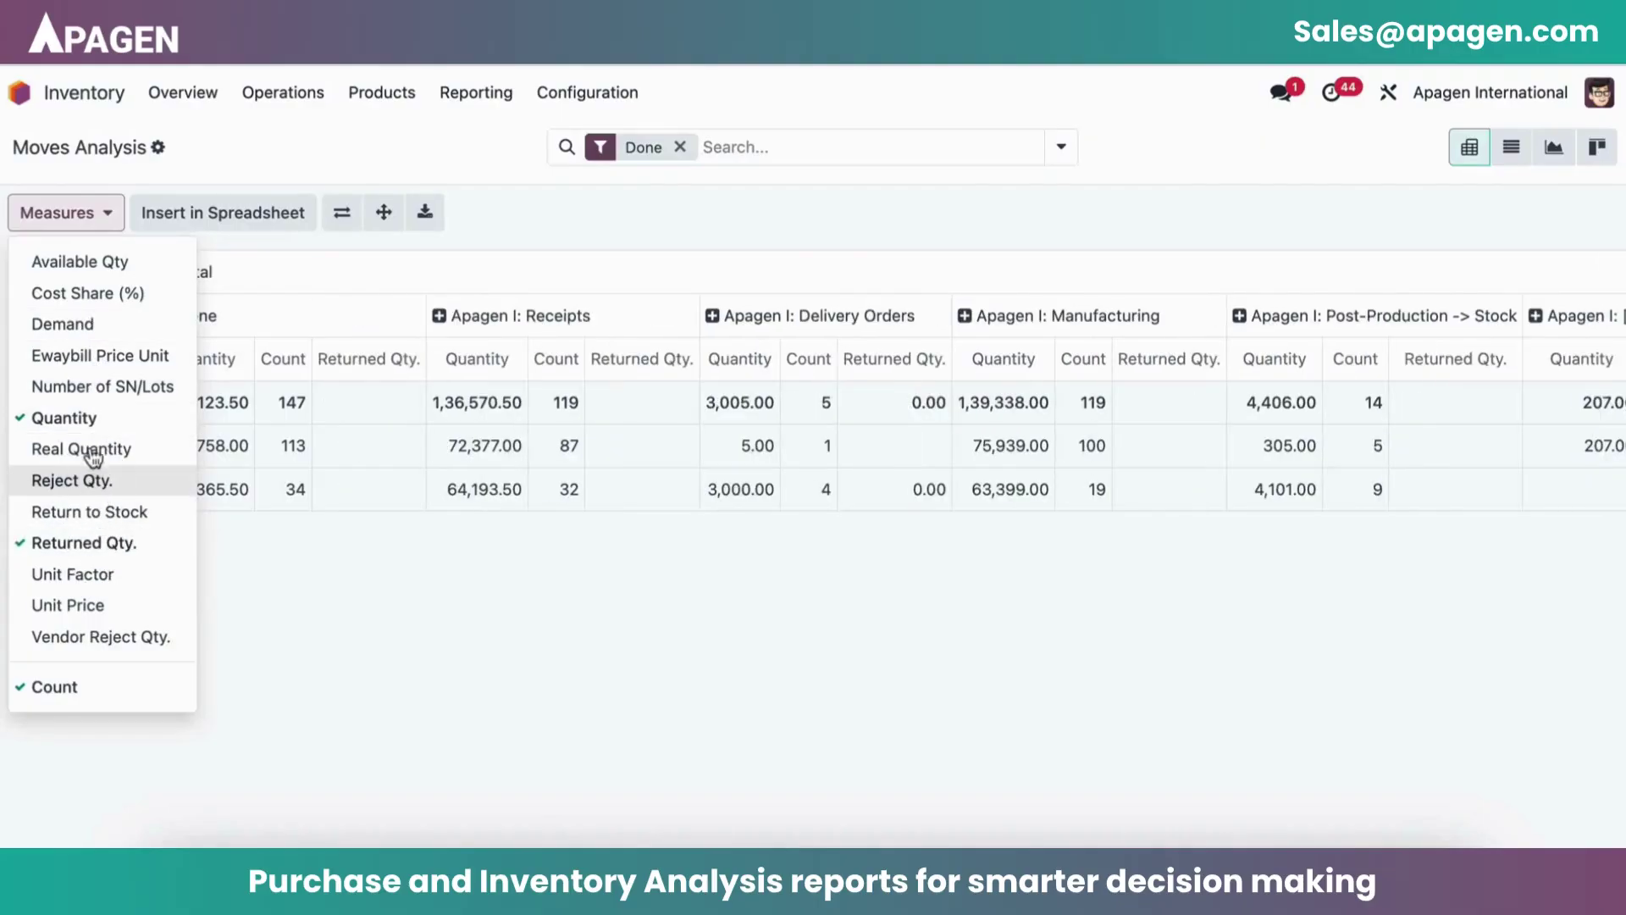
pyautogui.click(93, 448)
pyautogui.click(110, 515)
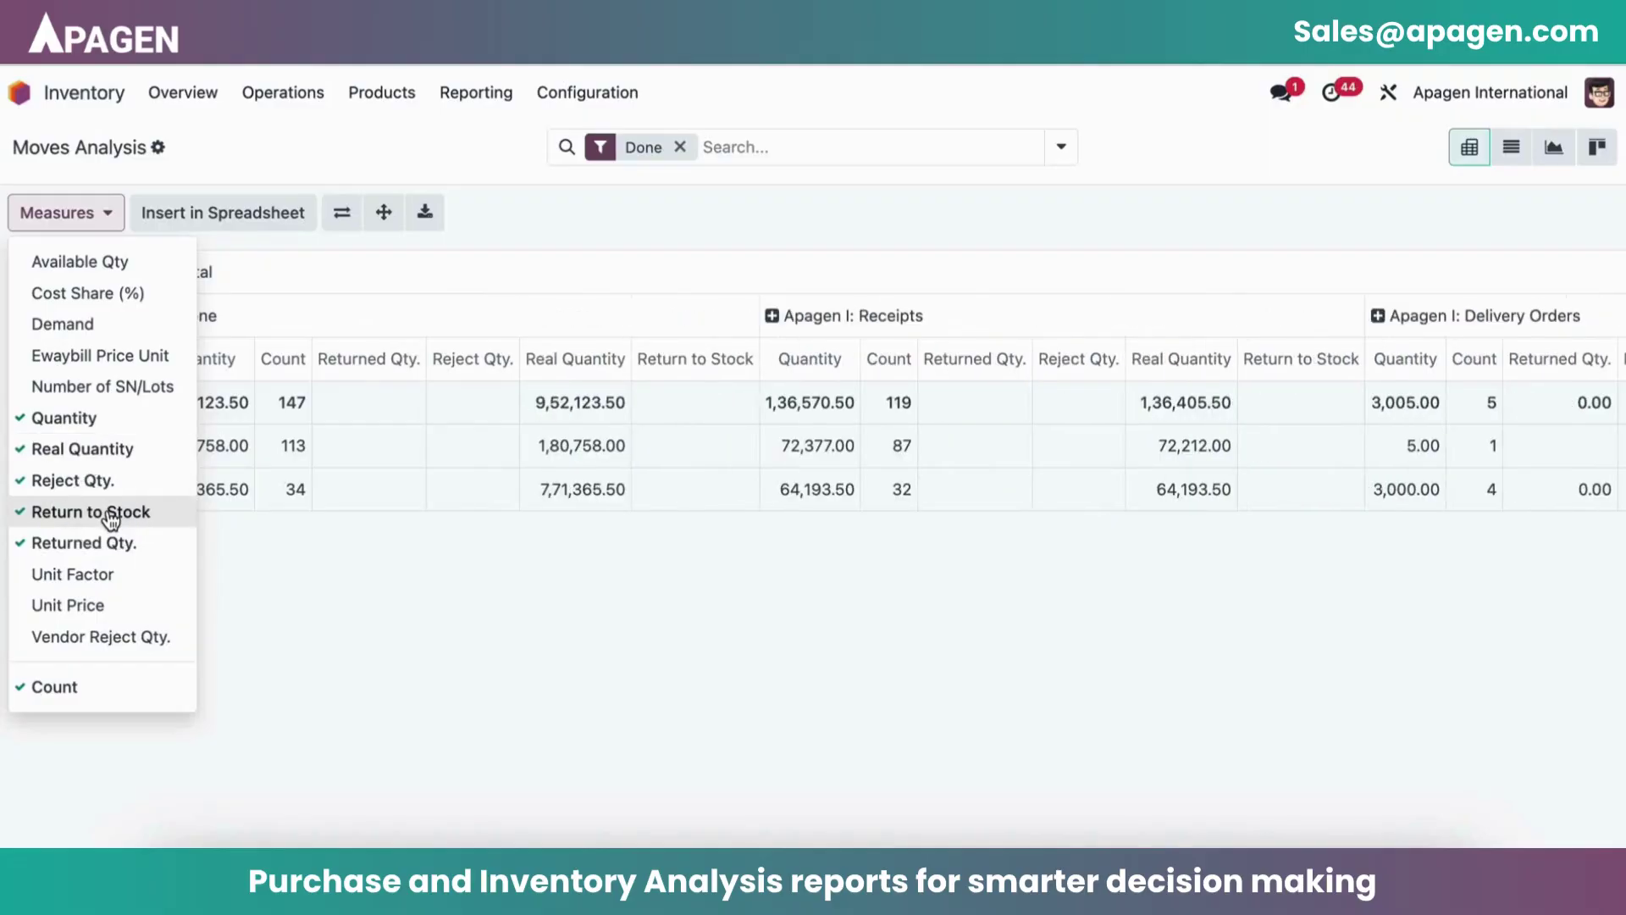
pyautogui.click(114, 389)
pyautogui.click(113, 294)
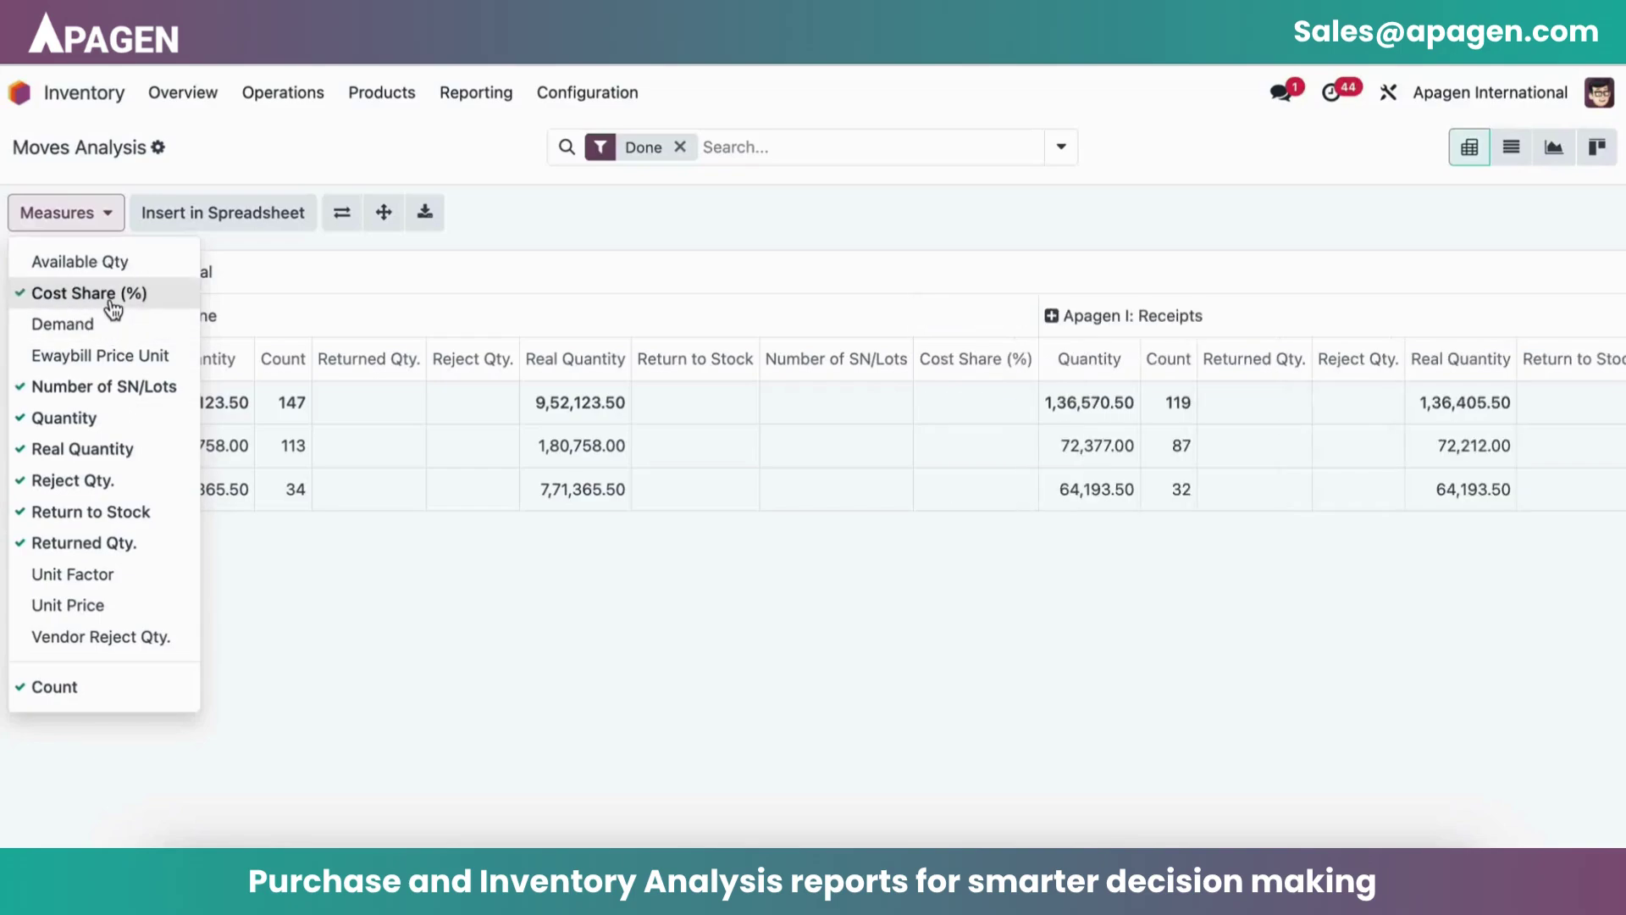
pyautogui.click(373, 672)
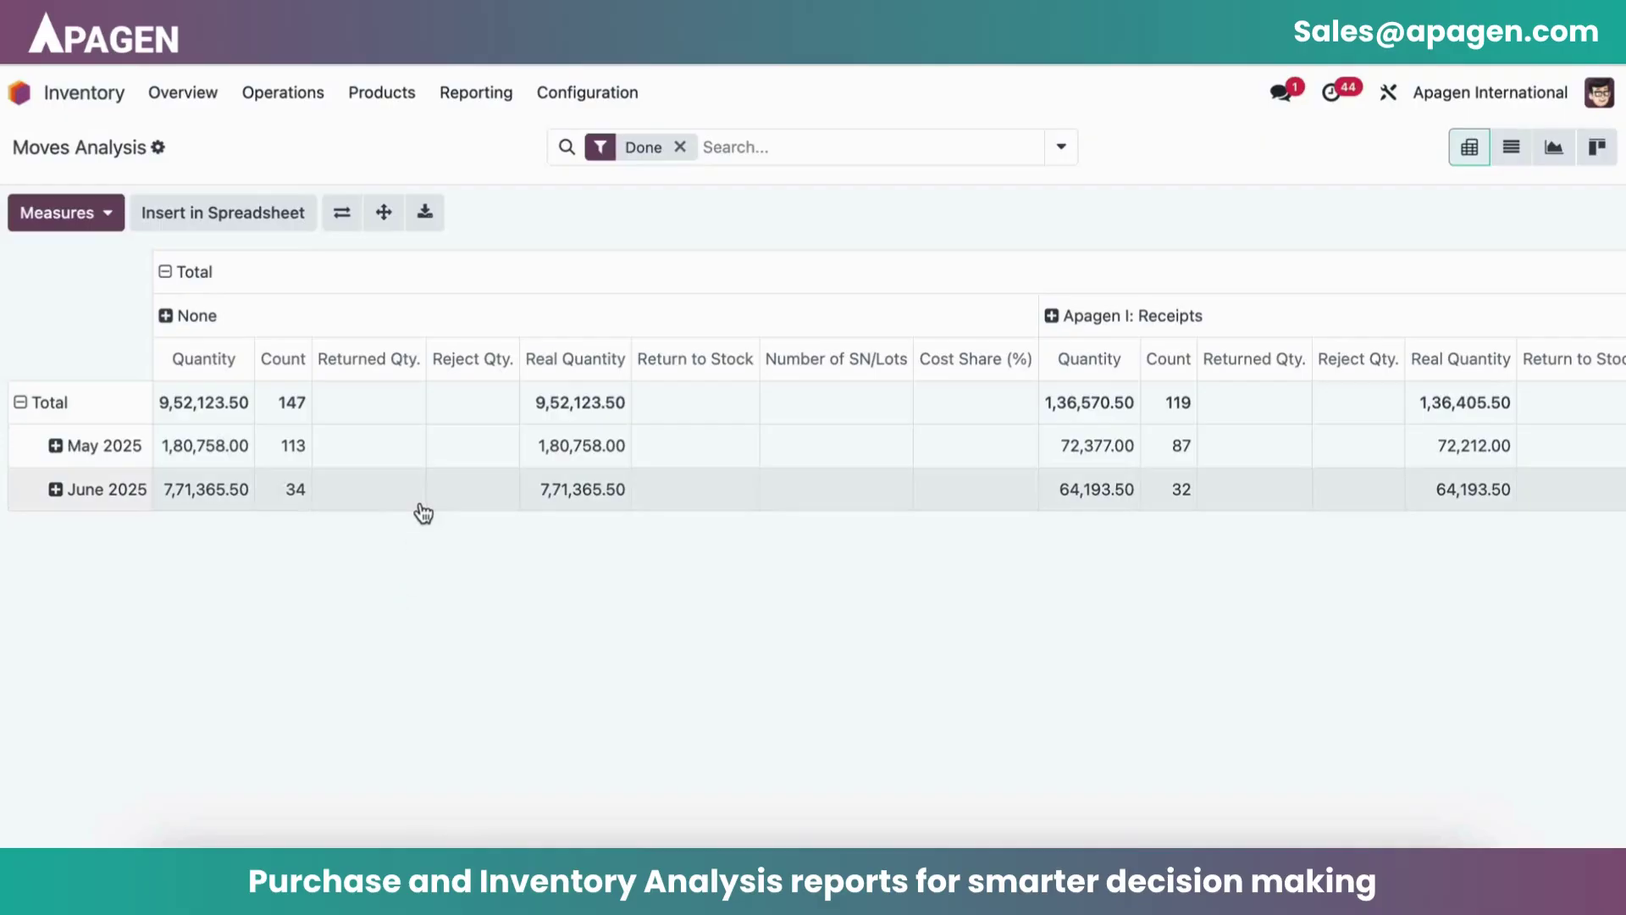
# - Group the Moves Analysis pivot table by Product
pyautogui.click(1062, 148)
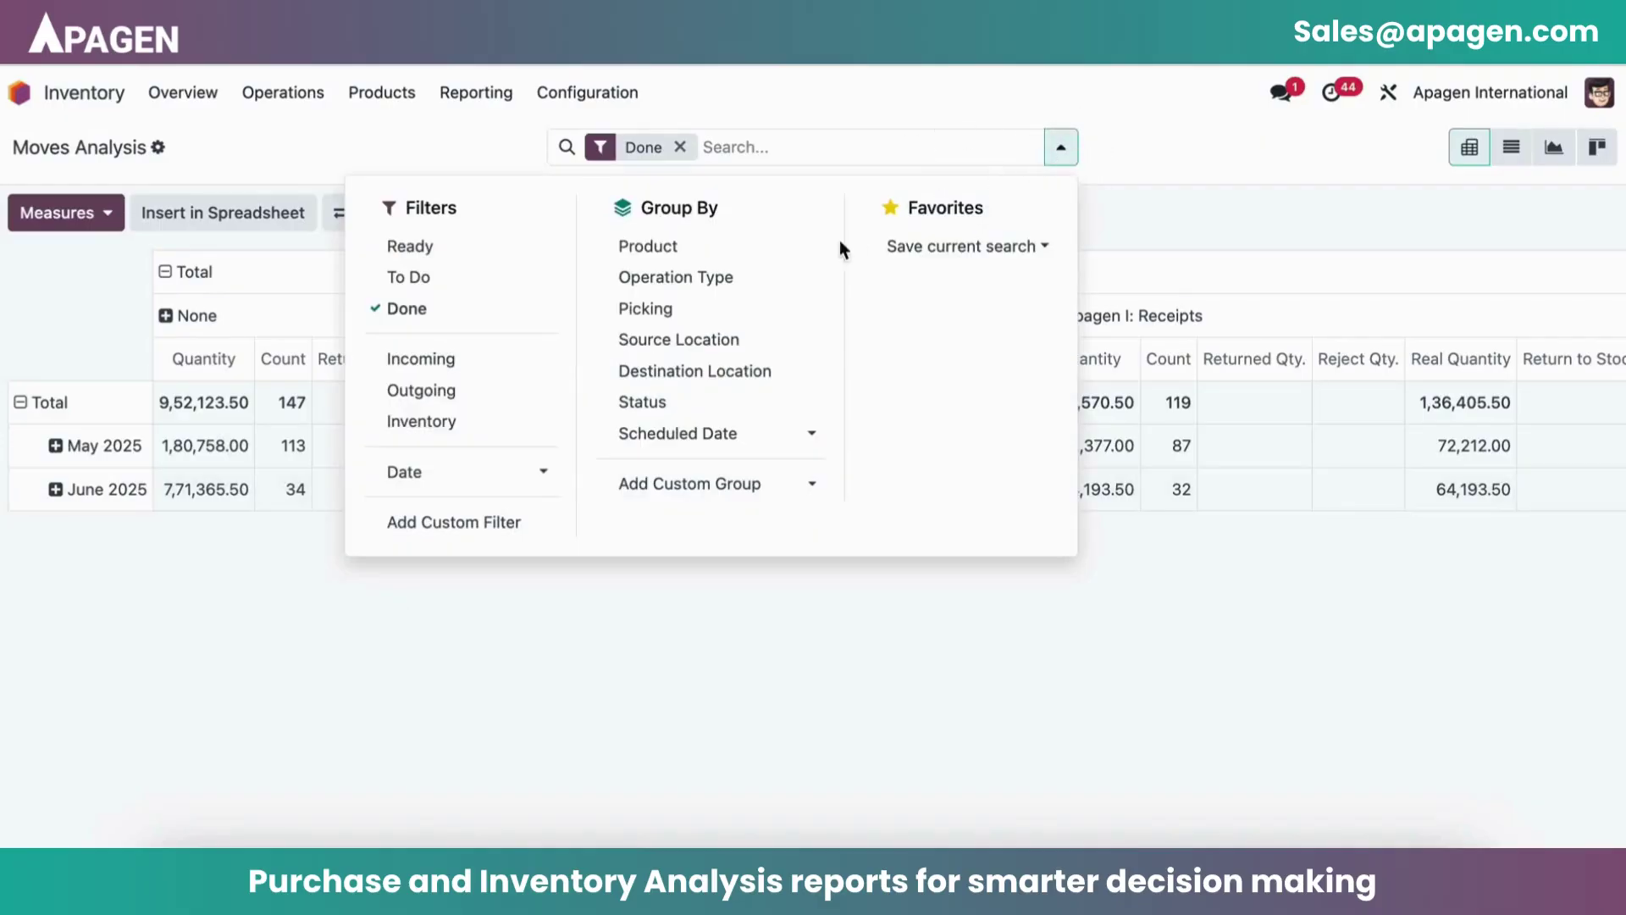
pyautogui.click(739, 257)
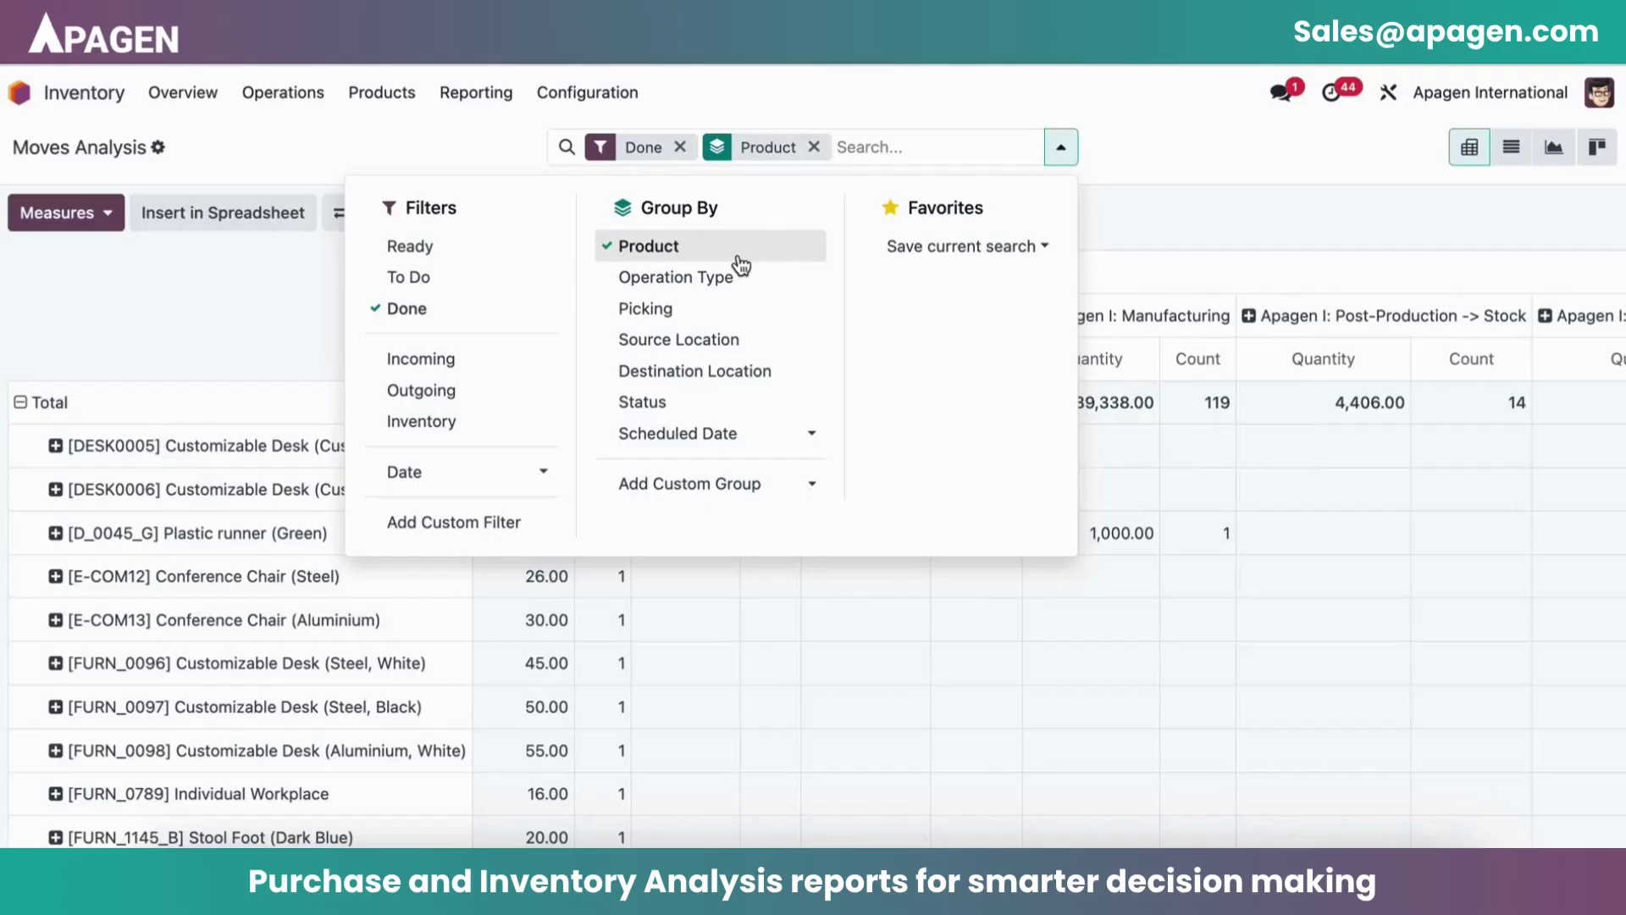
pyautogui.click(288, 329)
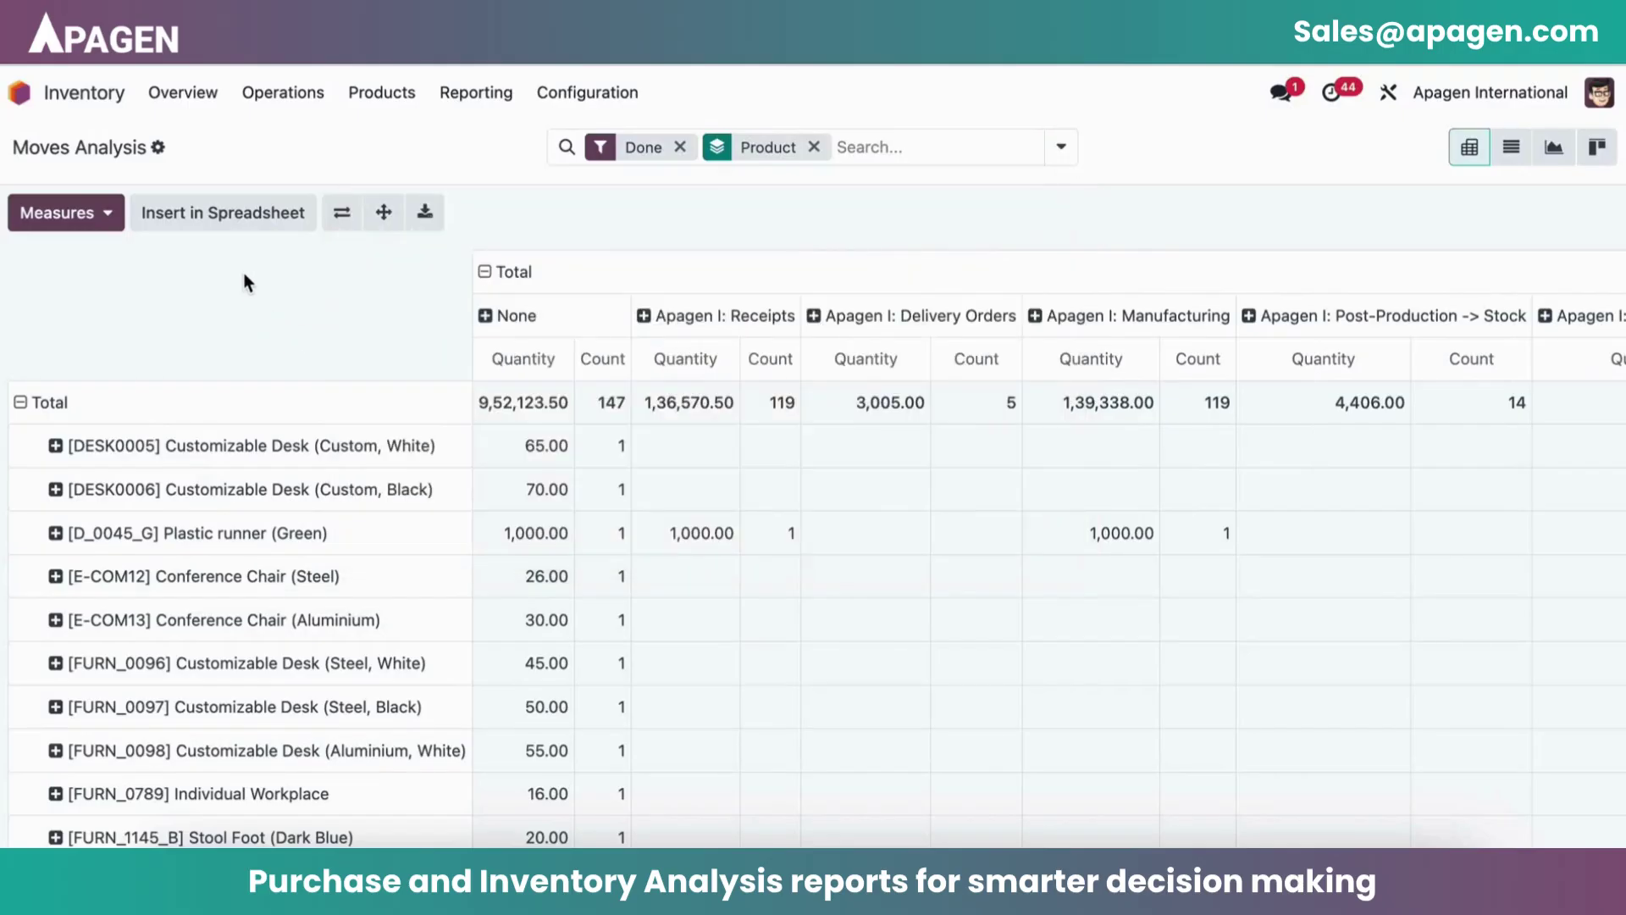
# - Download the product-grouped moves pivot as an xlsx file and keep the blocked download
pyautogui.click(425, 213)
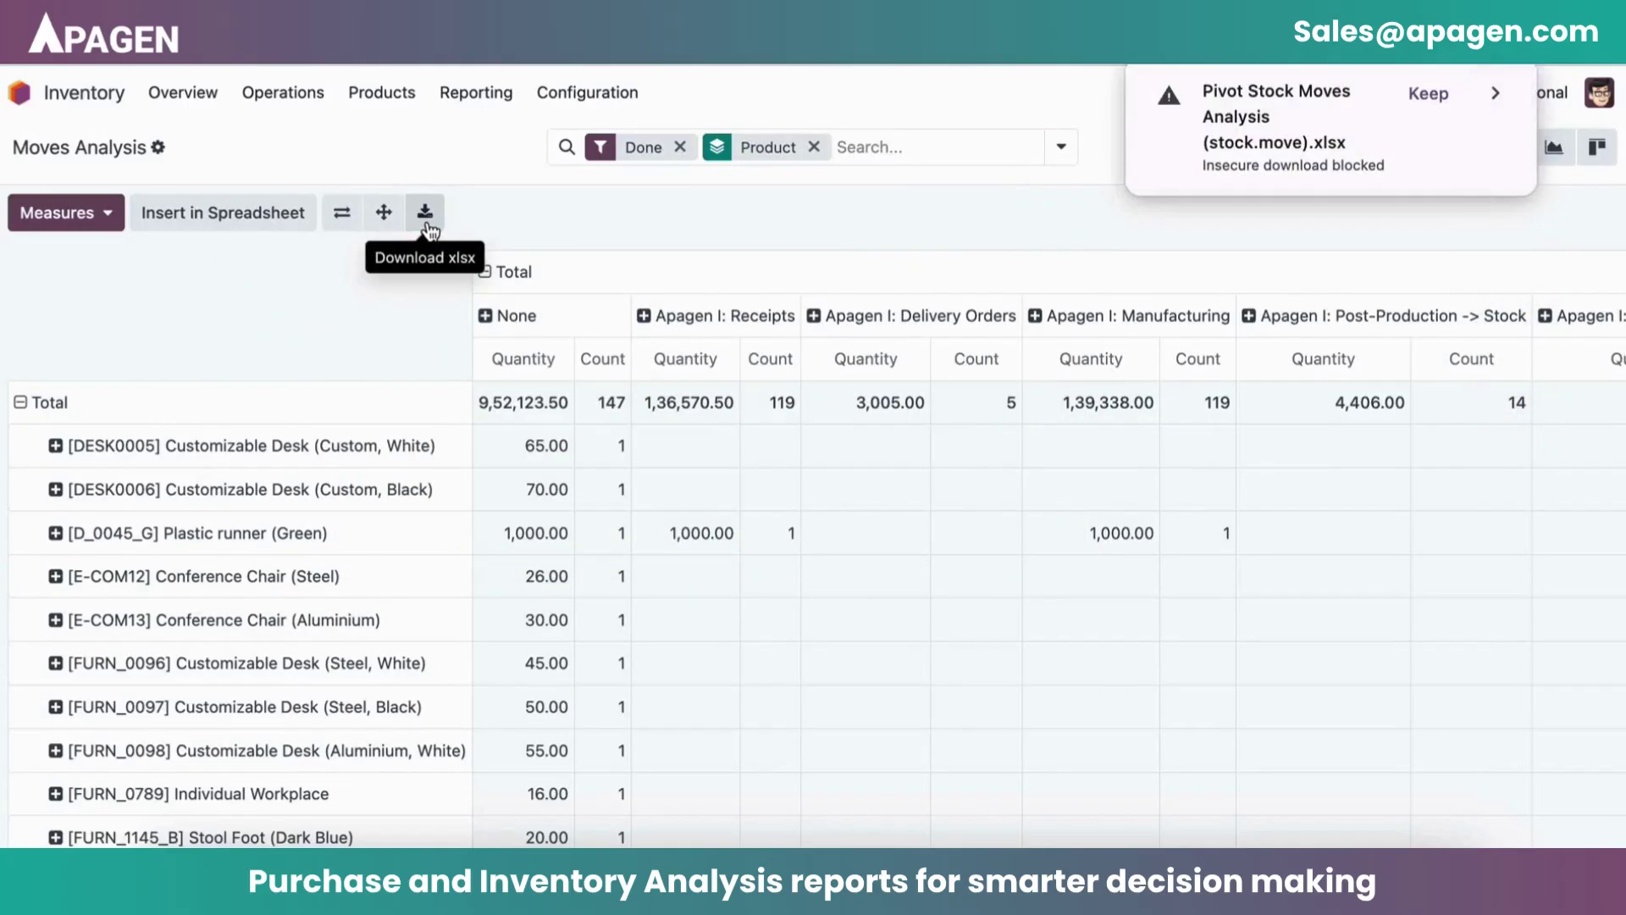
pyautogui.click(1446, 93)
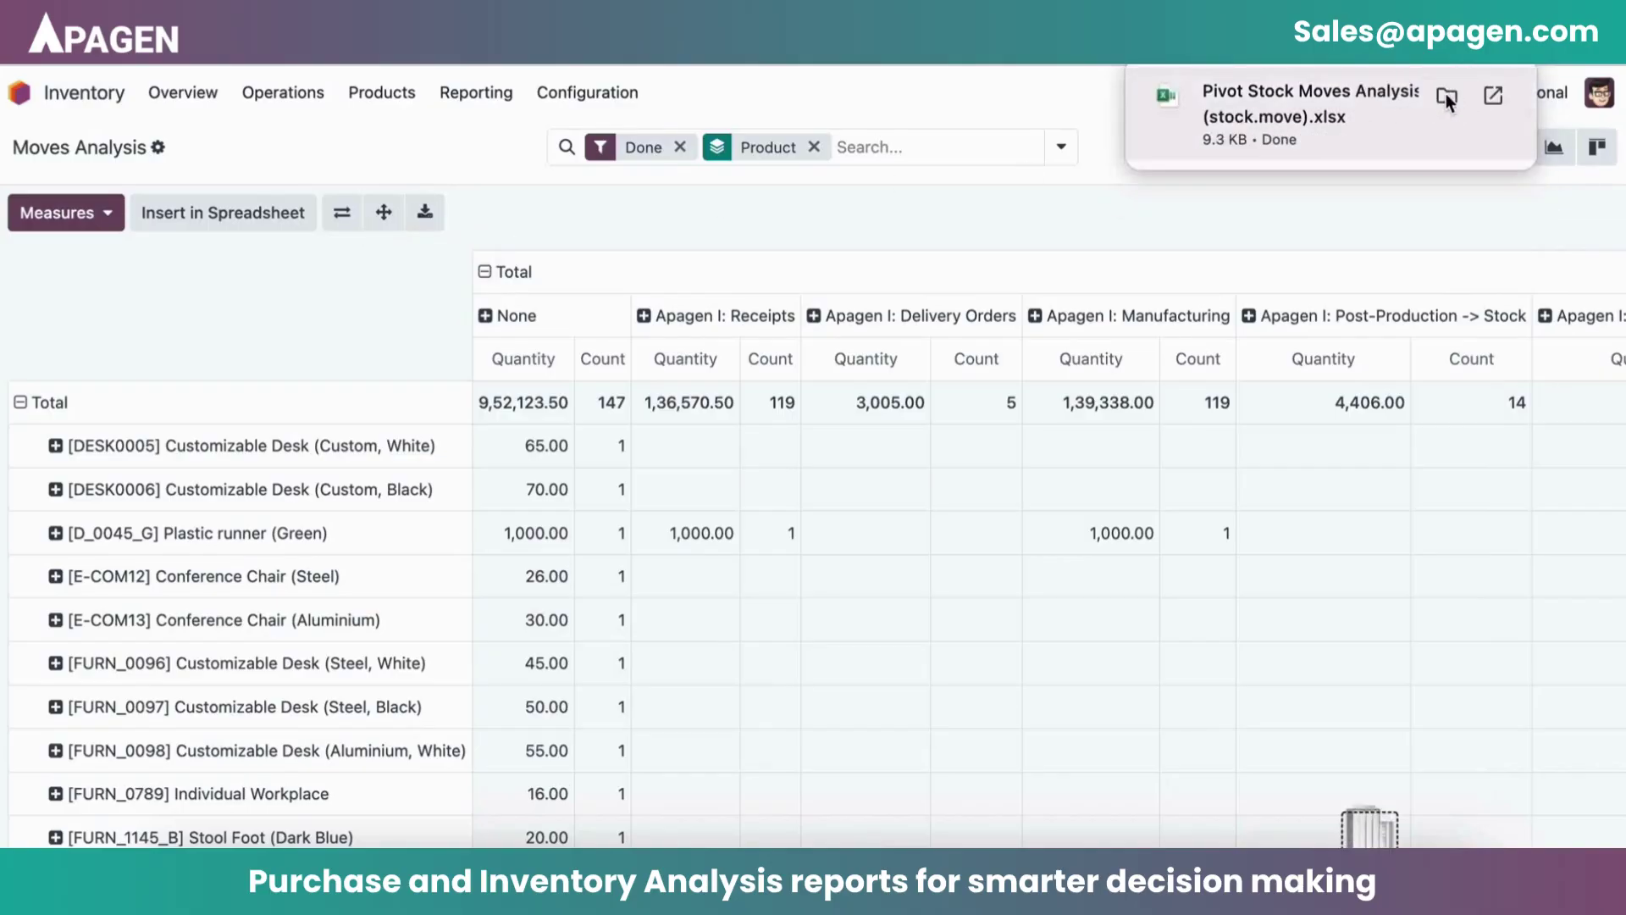
pyautogui.click(1325, 135)
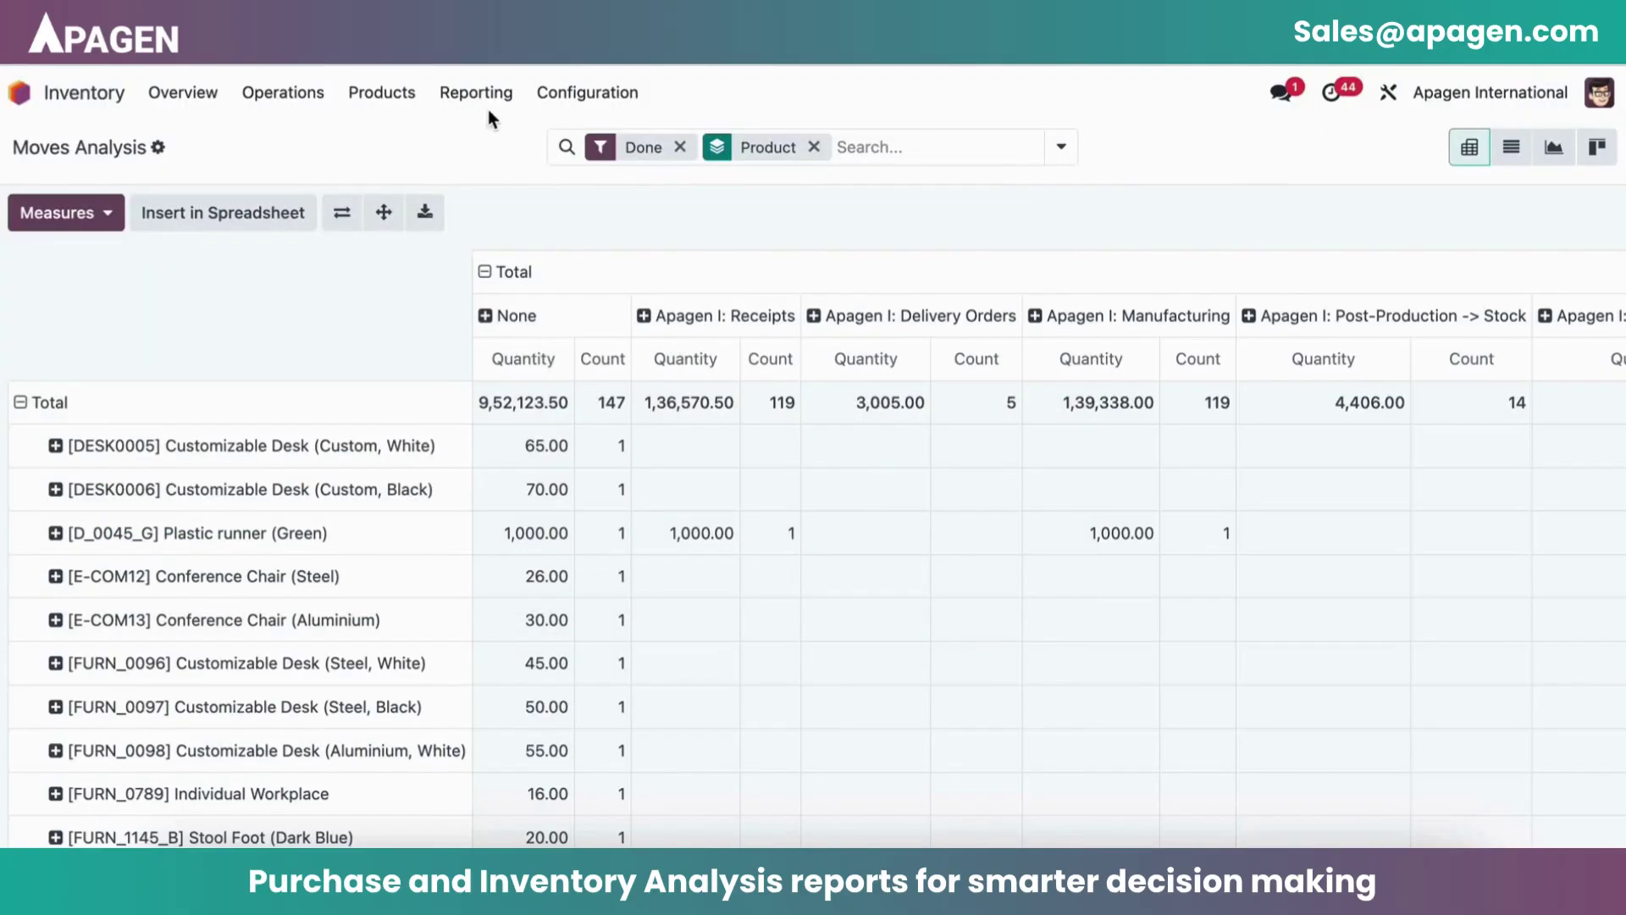
# - Open Inventory's Valuation report to view the quantity and total value of each stock move
pyautogui.click(479, 95)
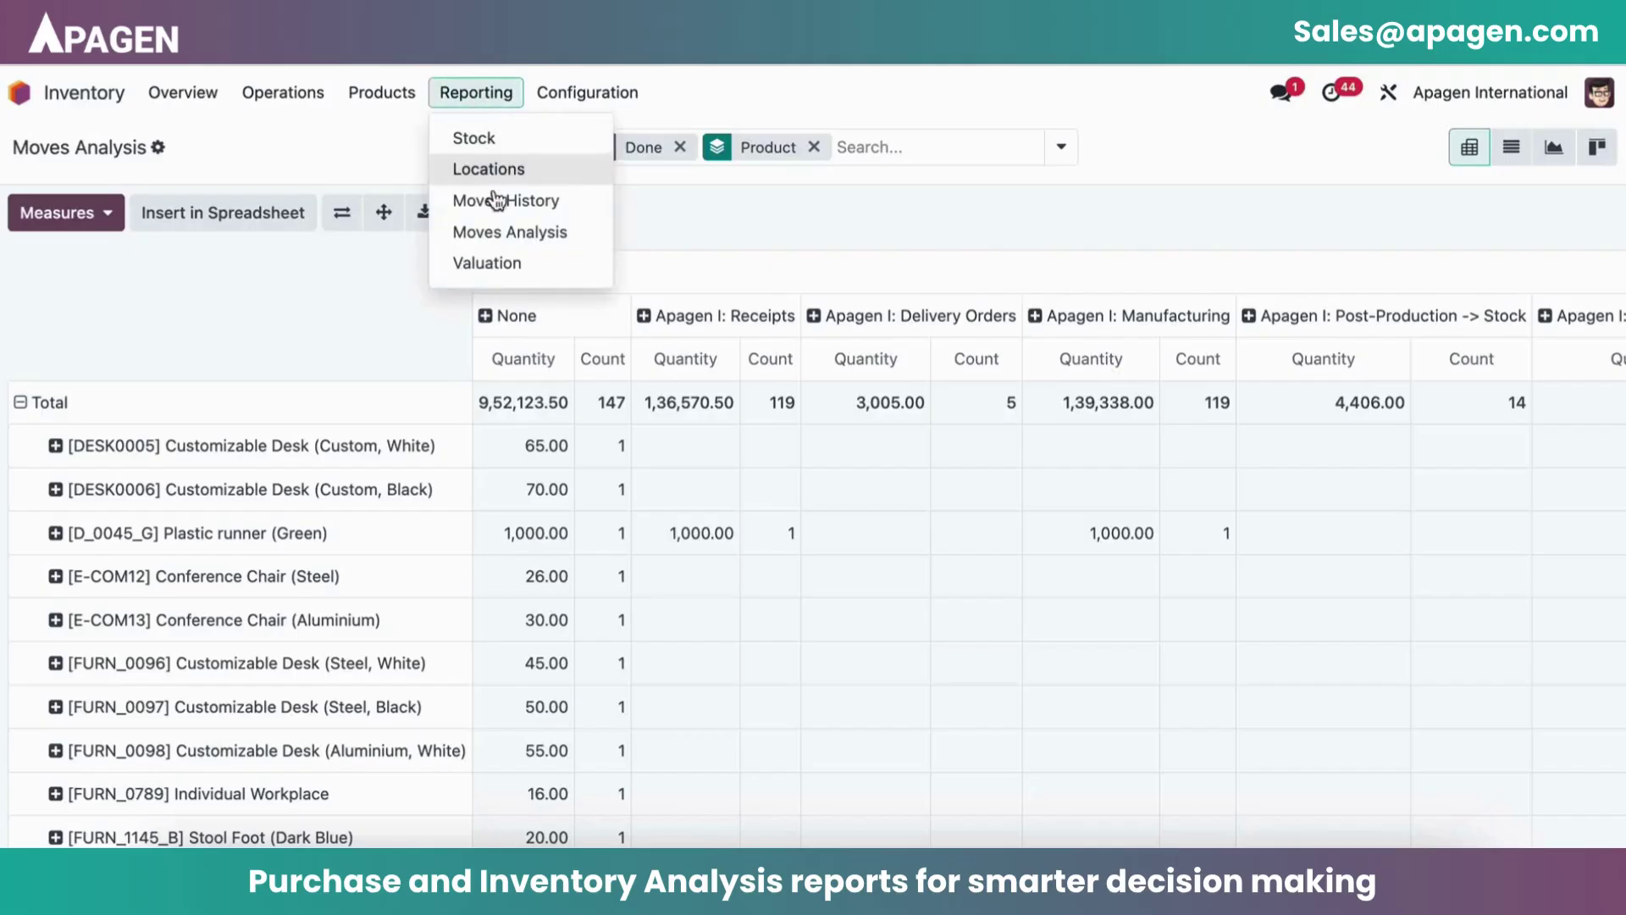
pyautogui.click(508, 263)
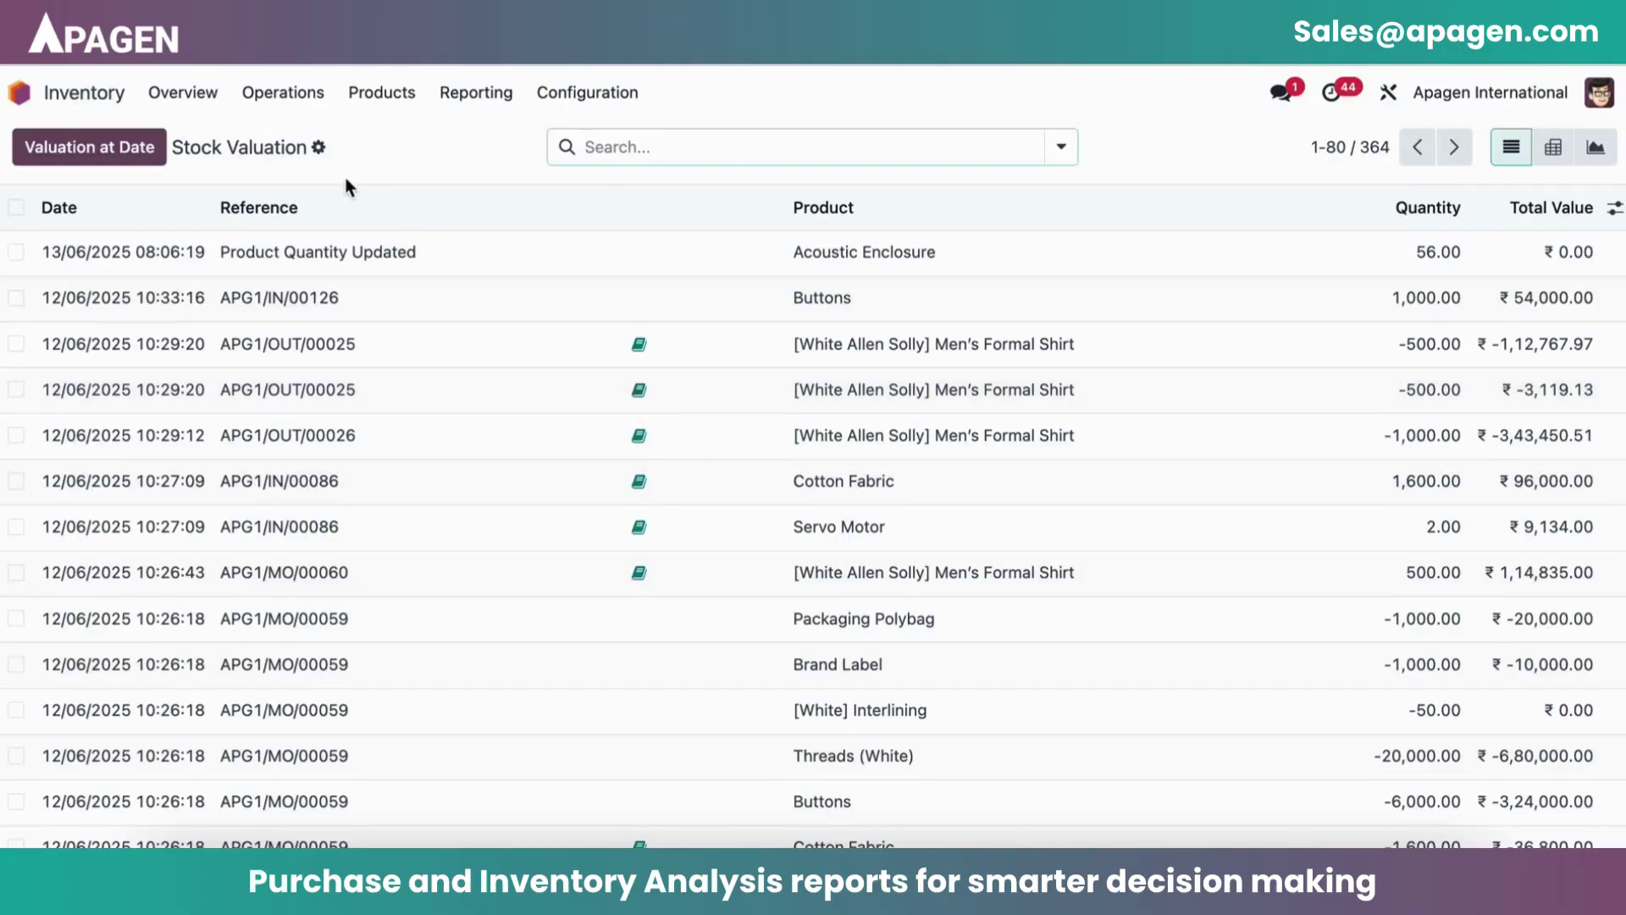
# - Switch to the Dashboards app, open the Purchase & Vendor dashboard under Logistics, and set its period to Last 30 Days
pyautogui.click(21, 93)
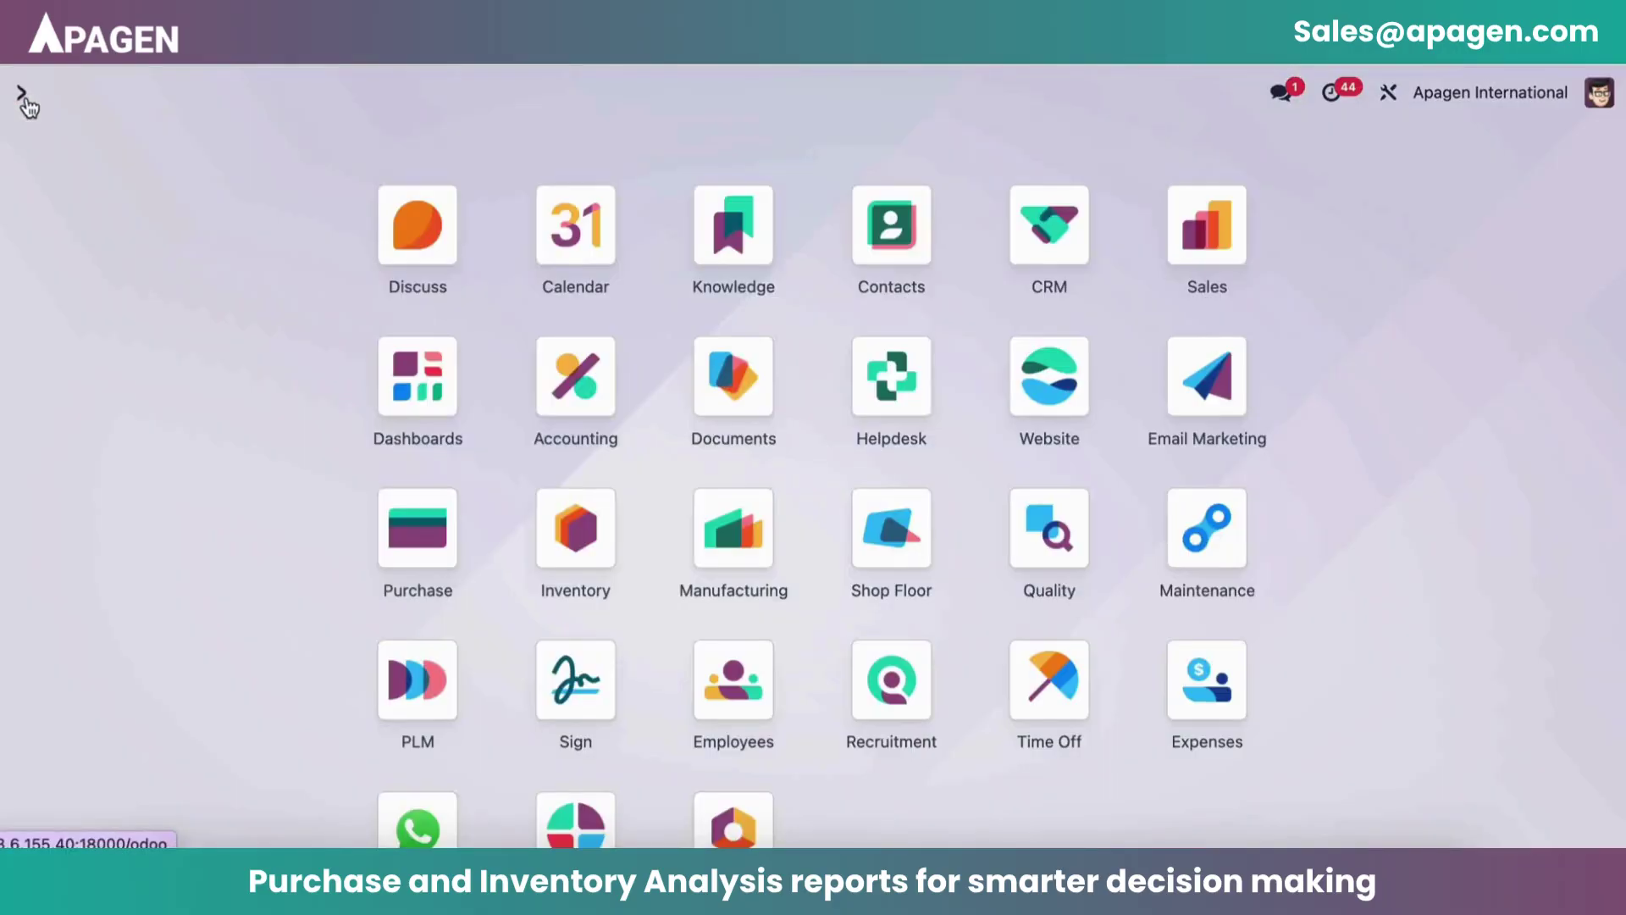
pyautogui.click(415, 367)
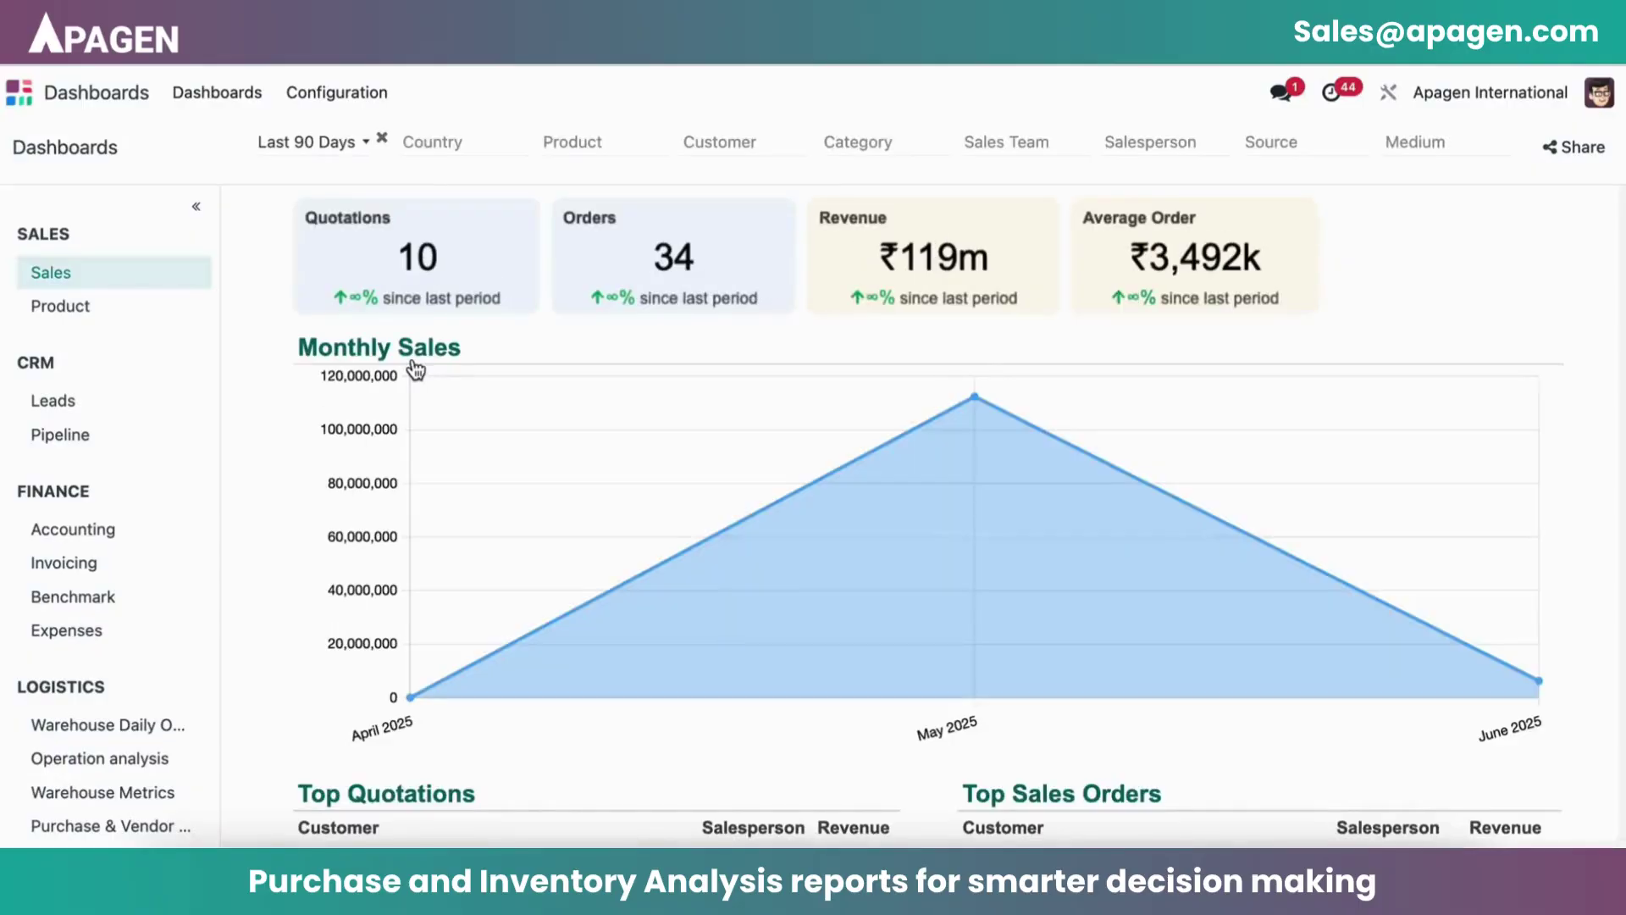
pyautogui.scroll(-4, 197, 625)
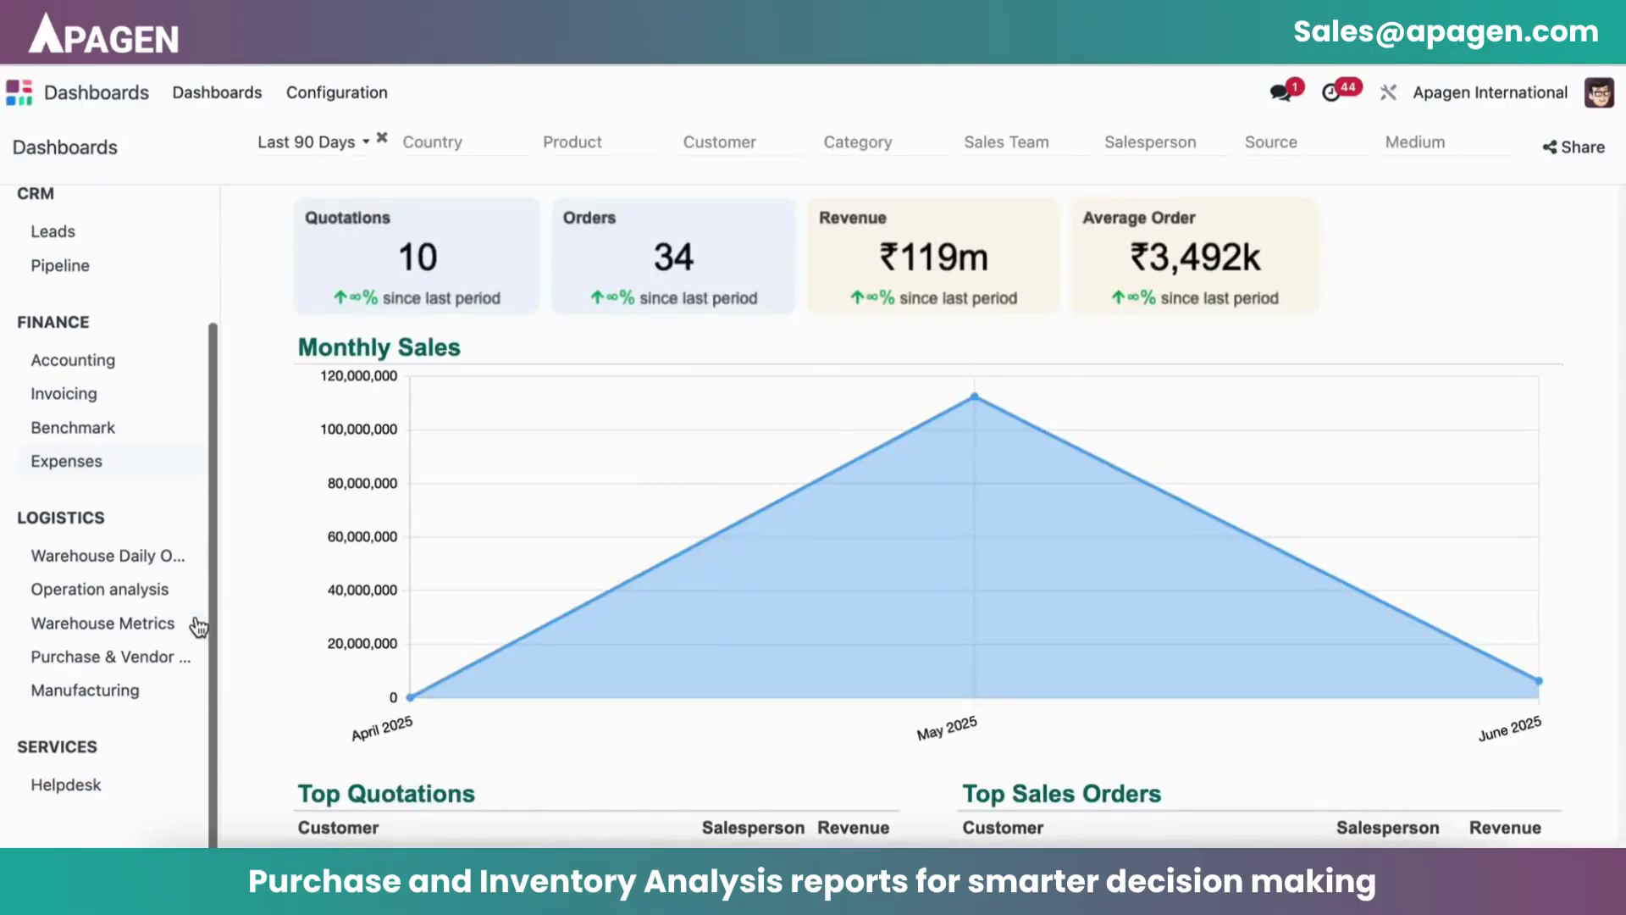
pyautogui.click(176, 670)
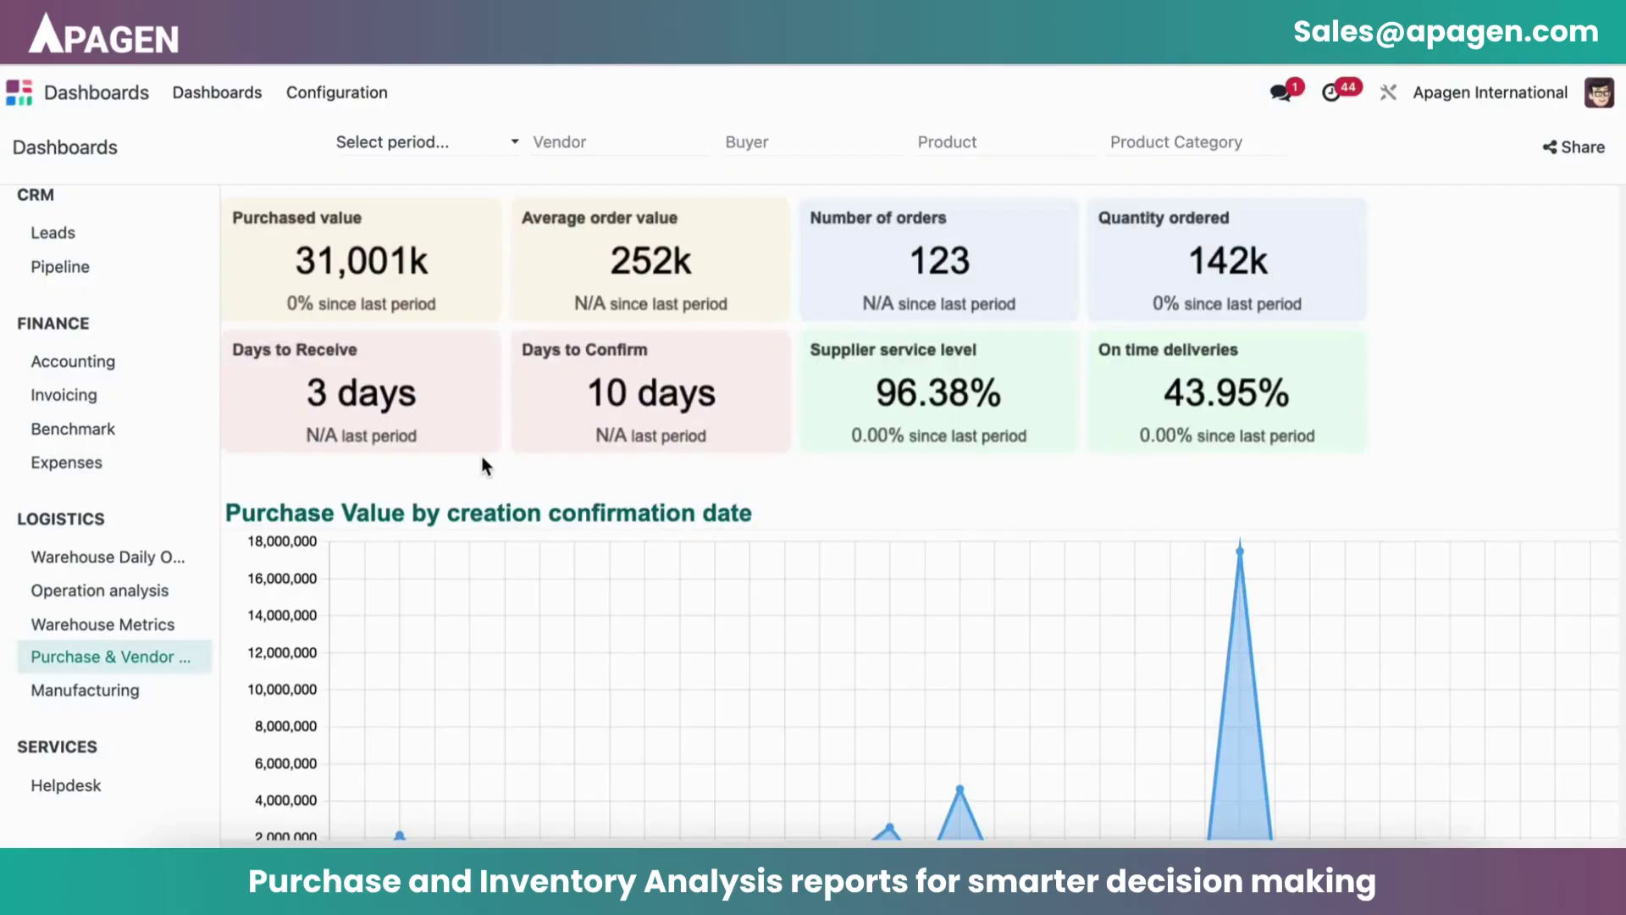
pyautogui.click(460, 150)
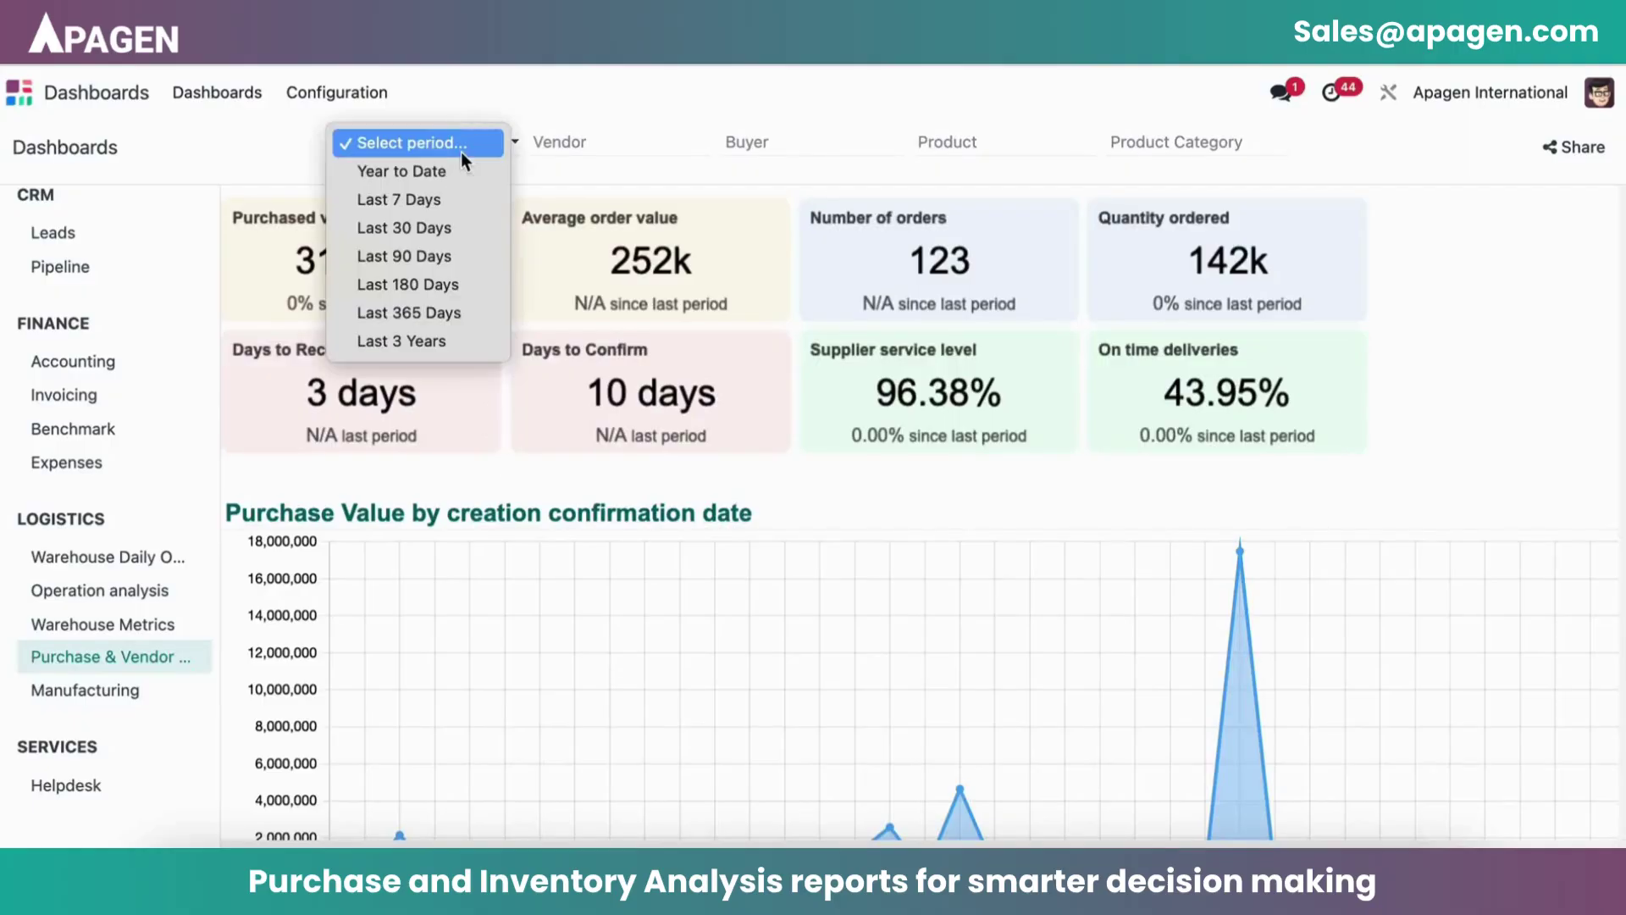
pyautogui.click(449, 232)
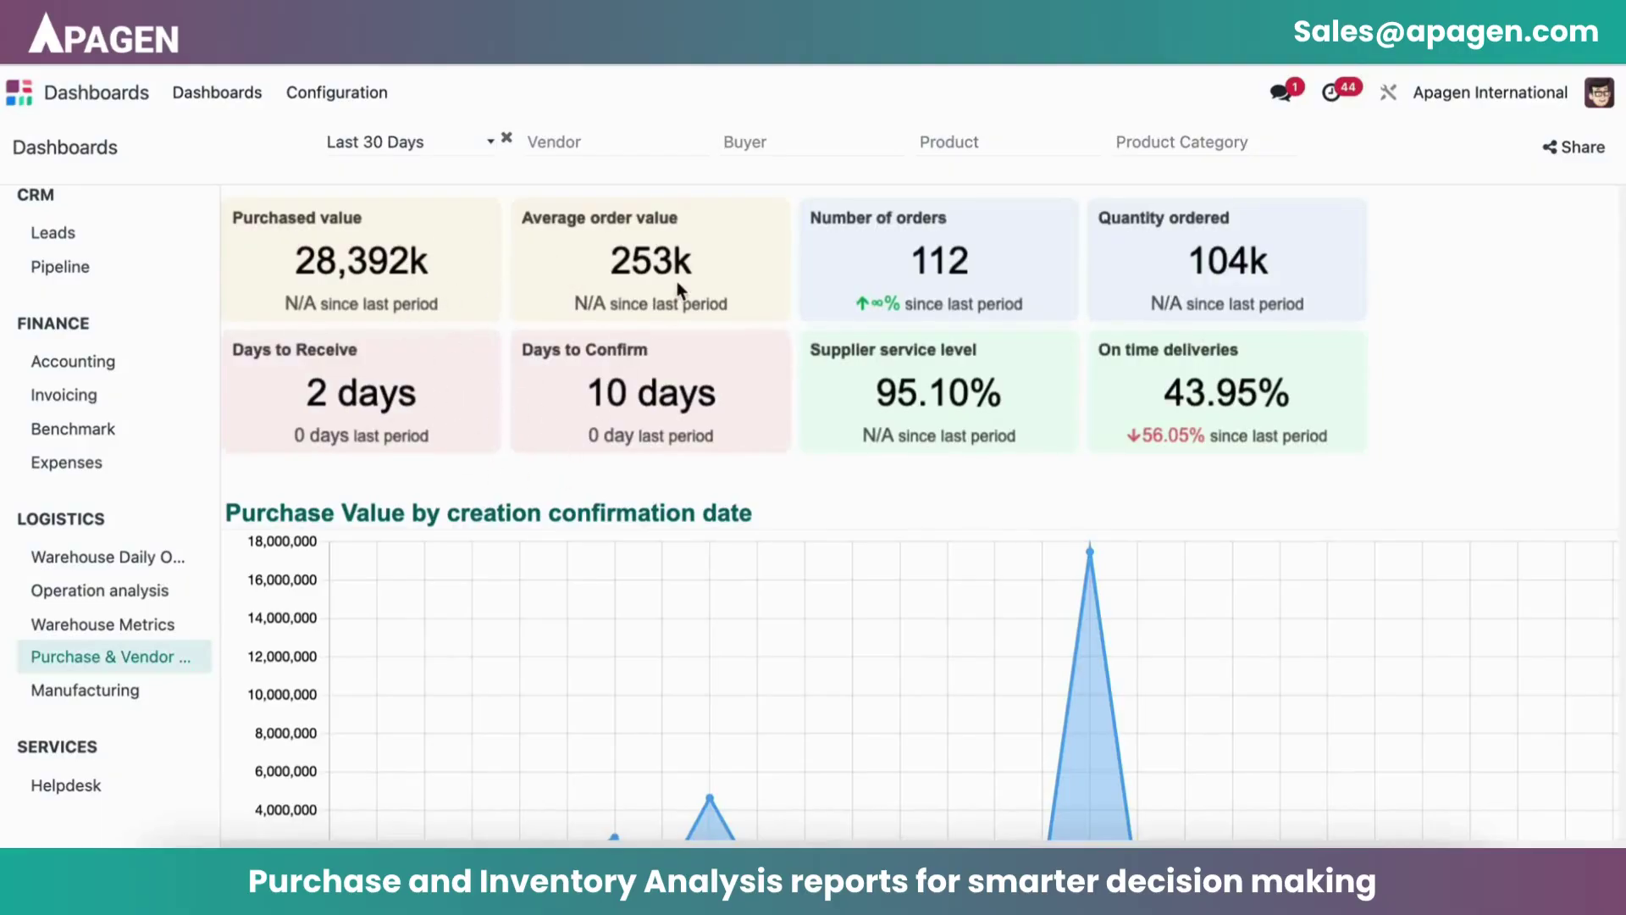
# - Review the purchase KPI cards on the dashboard and look through the Vendor filter's choices
pyautogui.scroll(-1, 757, 607)
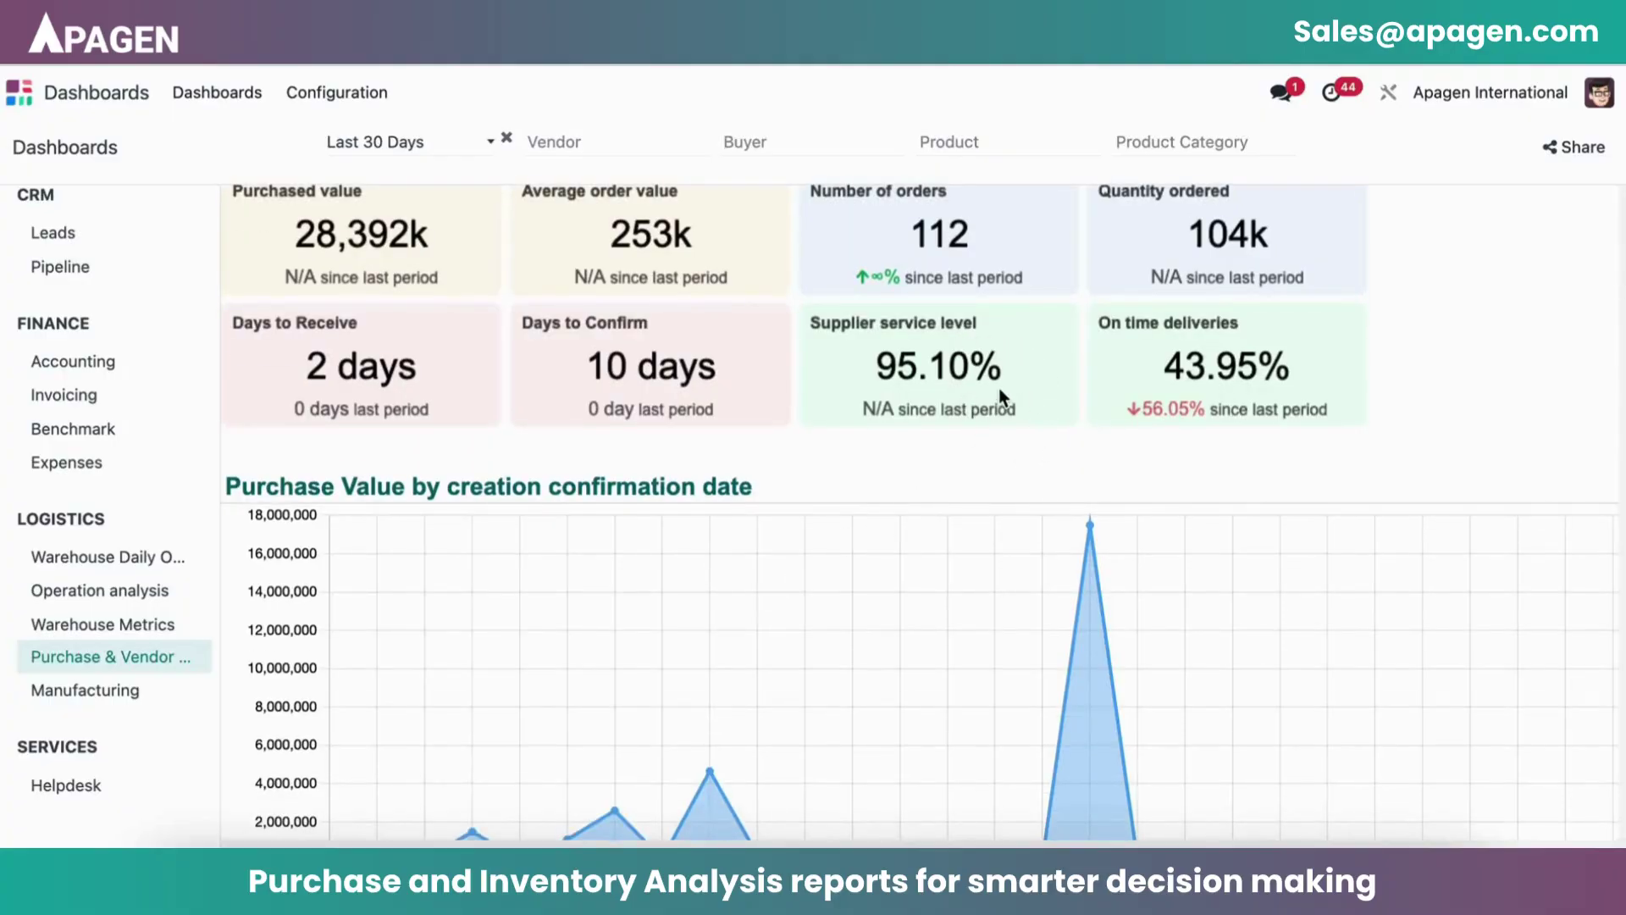
pyautogui.scroll(1, 999, 388)
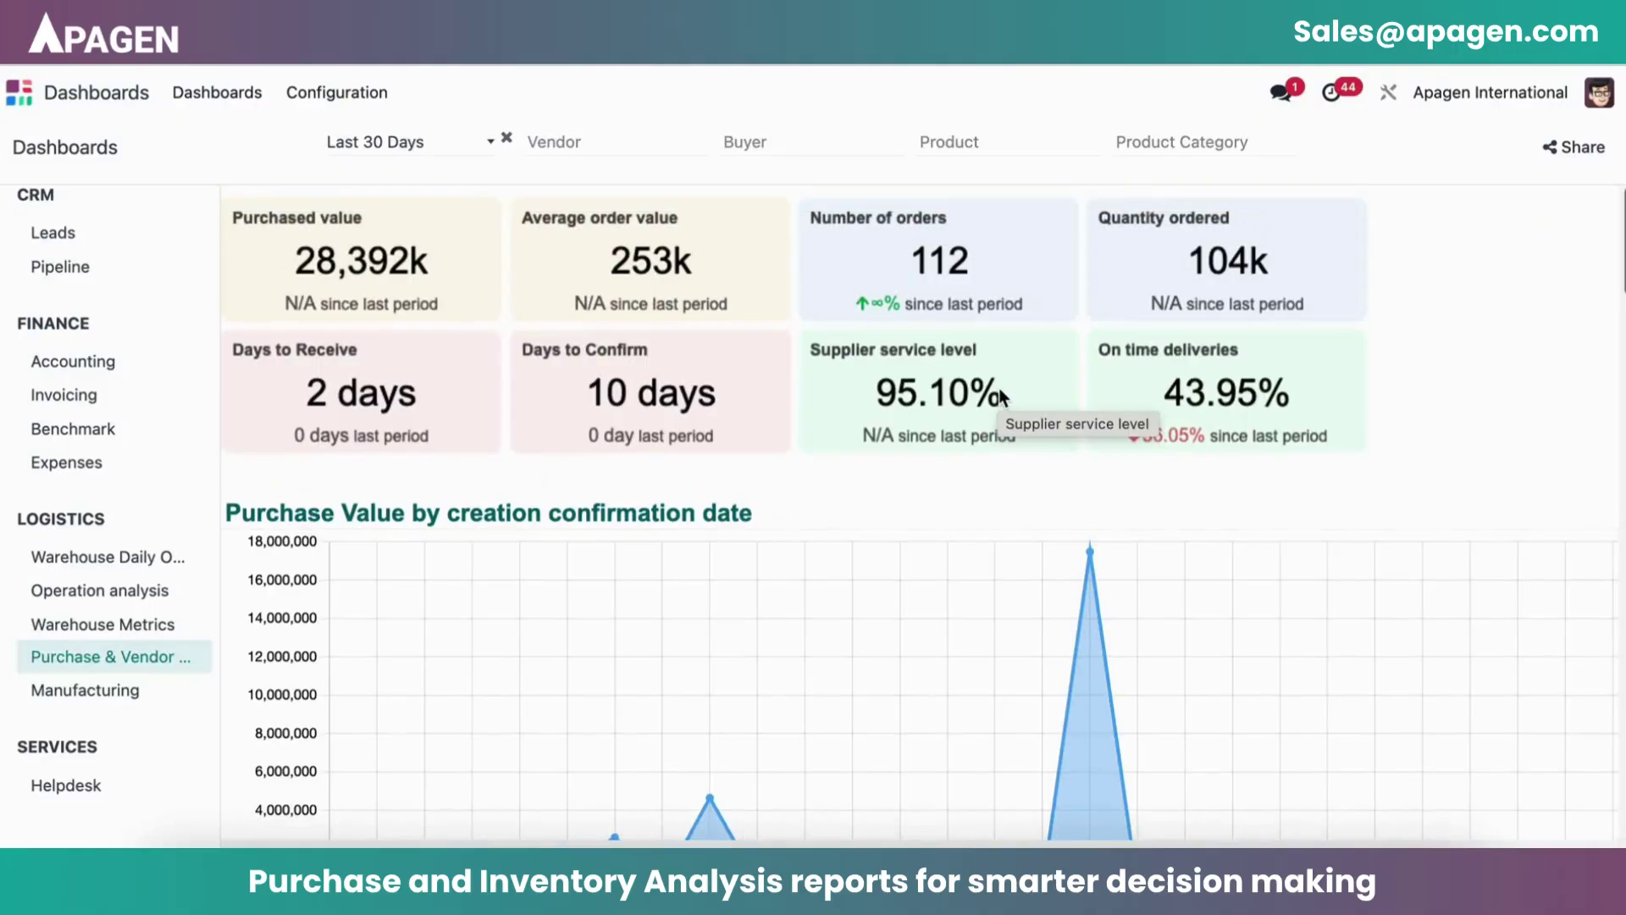
pyautogui.click(609, 144)
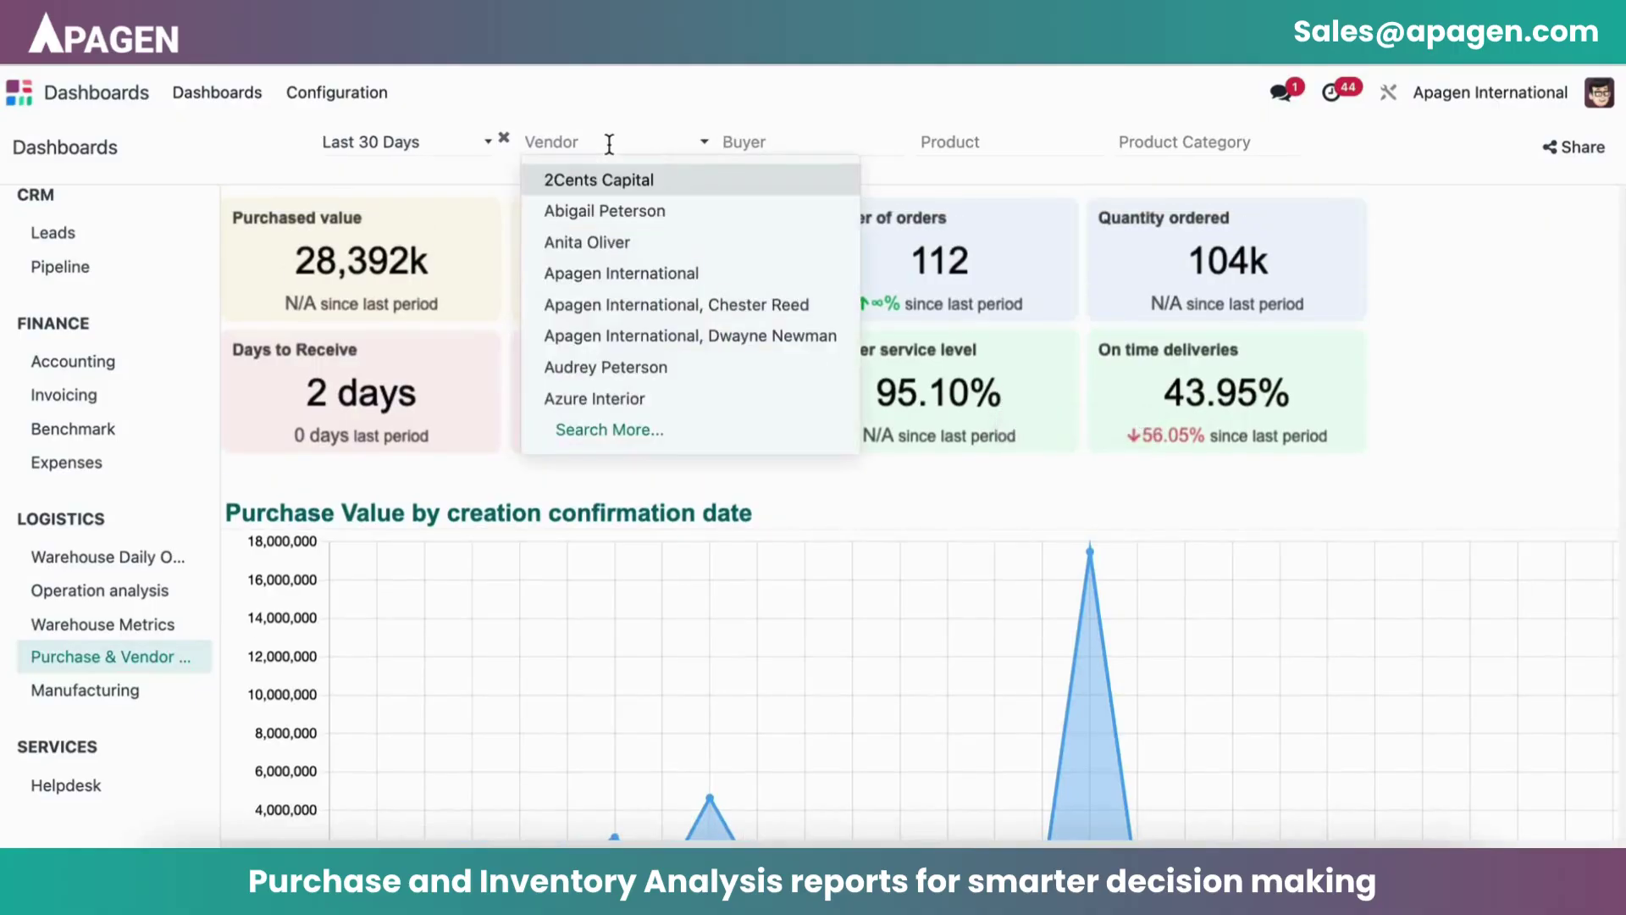
pyautogui.click(609, 144)
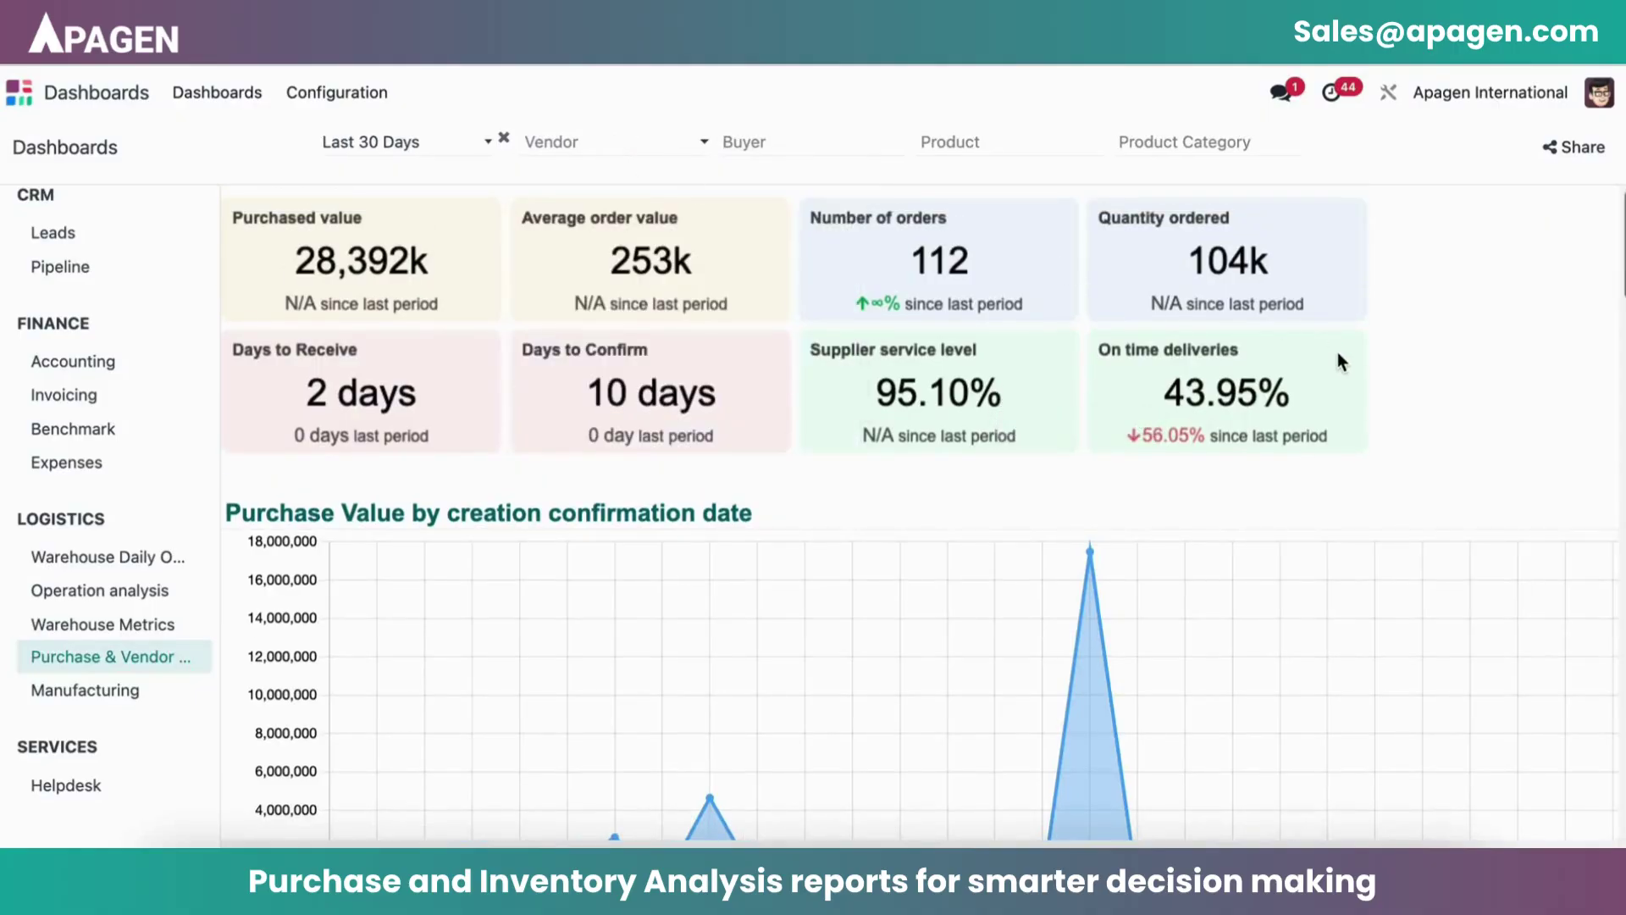
# - Examine the dashboard's purchase value, on-time delivery, top vendor, lead time and product cost charts, plus the order, late receipt and product tables
pyautogui.scroll(-5, 1338, 353)
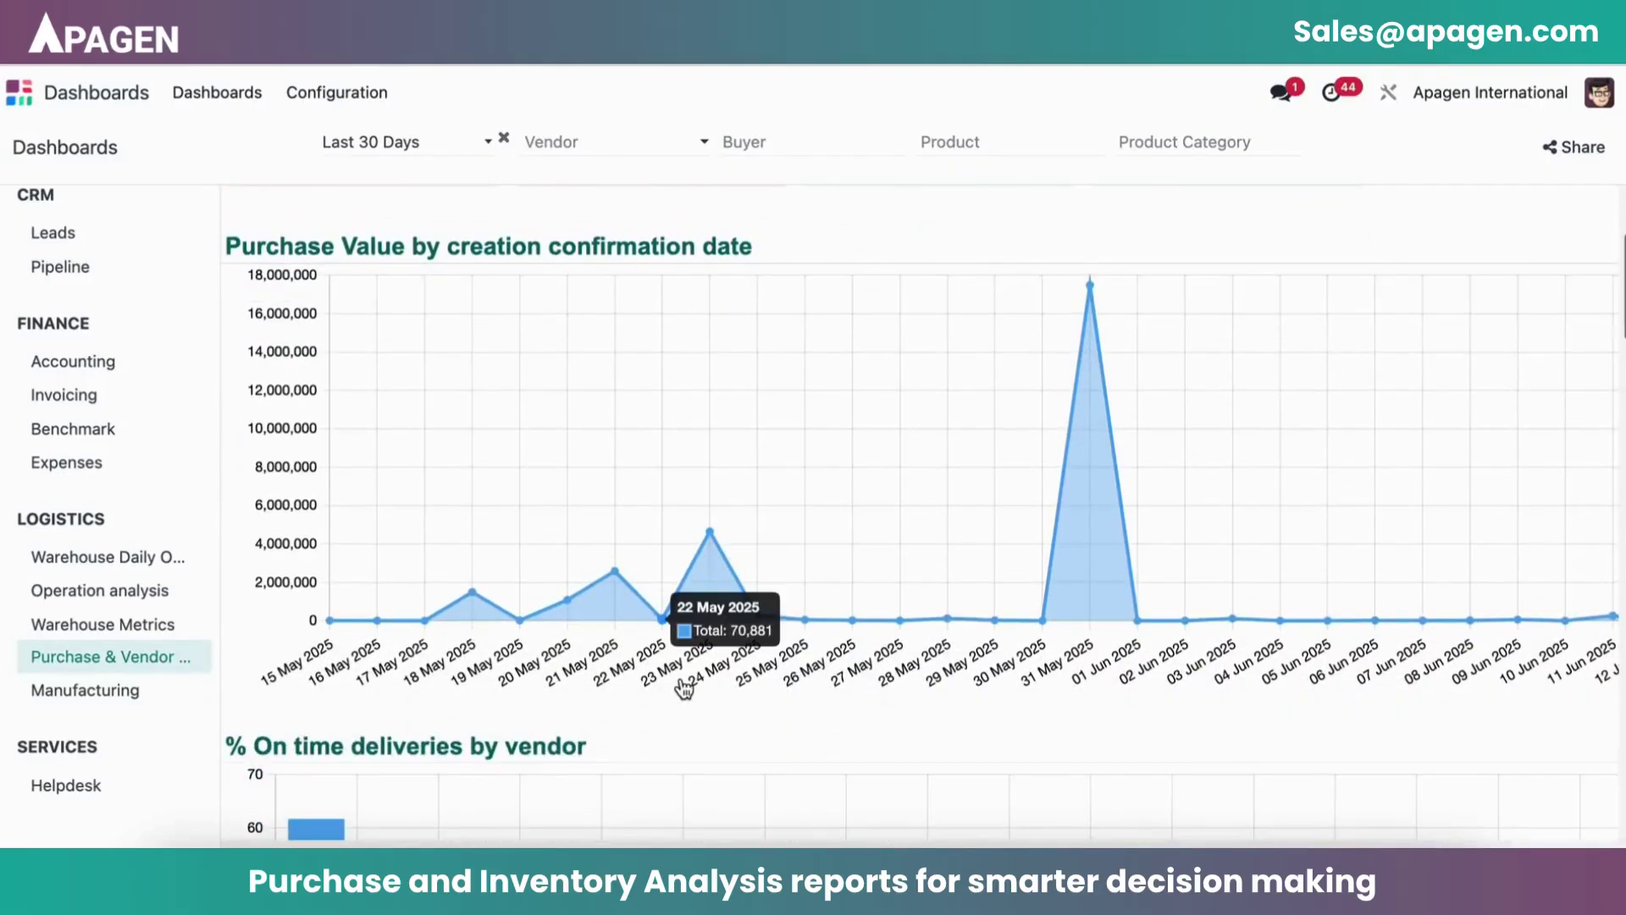
pyautogui.scroll(-5, 682, 688)
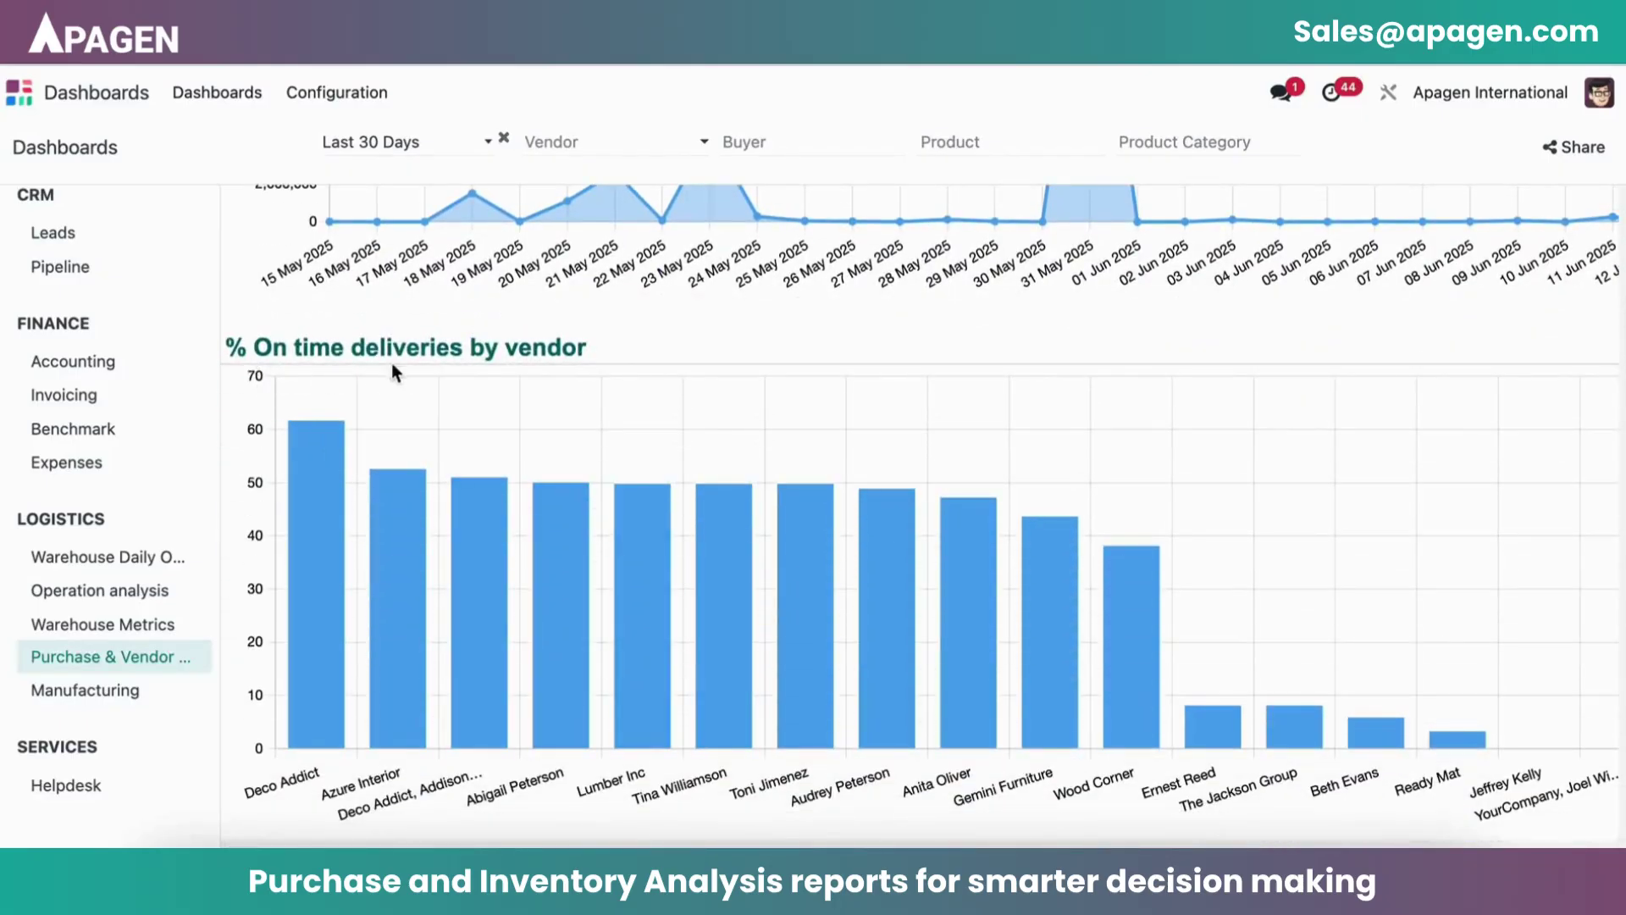
pyautogui.scroll(-1, 477, 639)
pyautogui.scroll(-8, 477, 640)
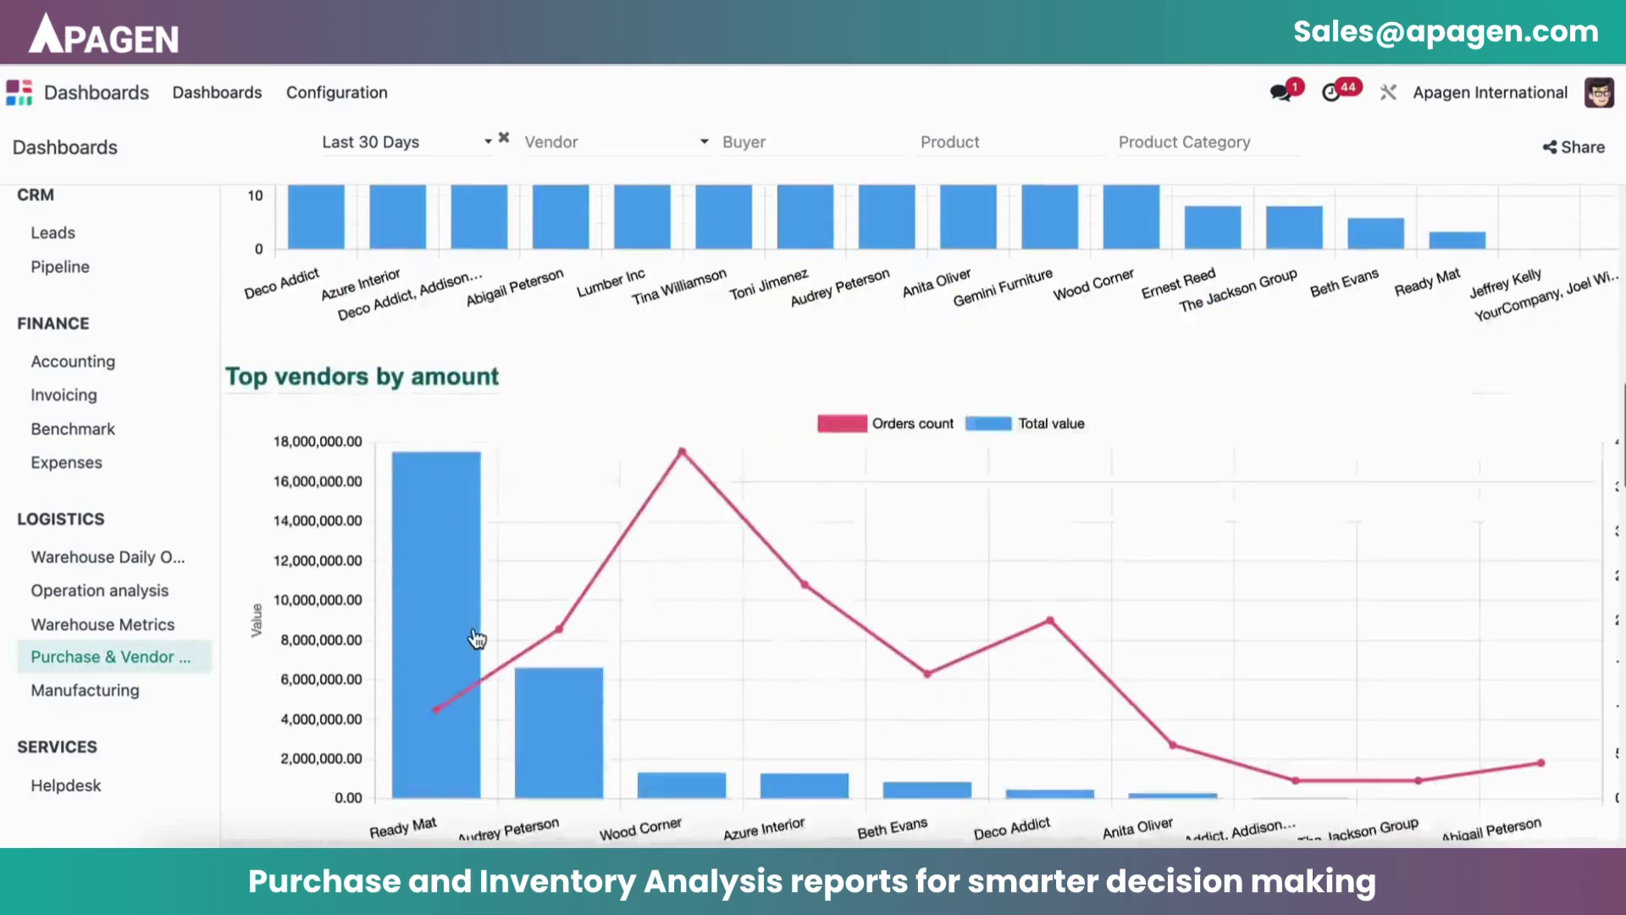
pyautogui.scroll(-3, 545, 545)
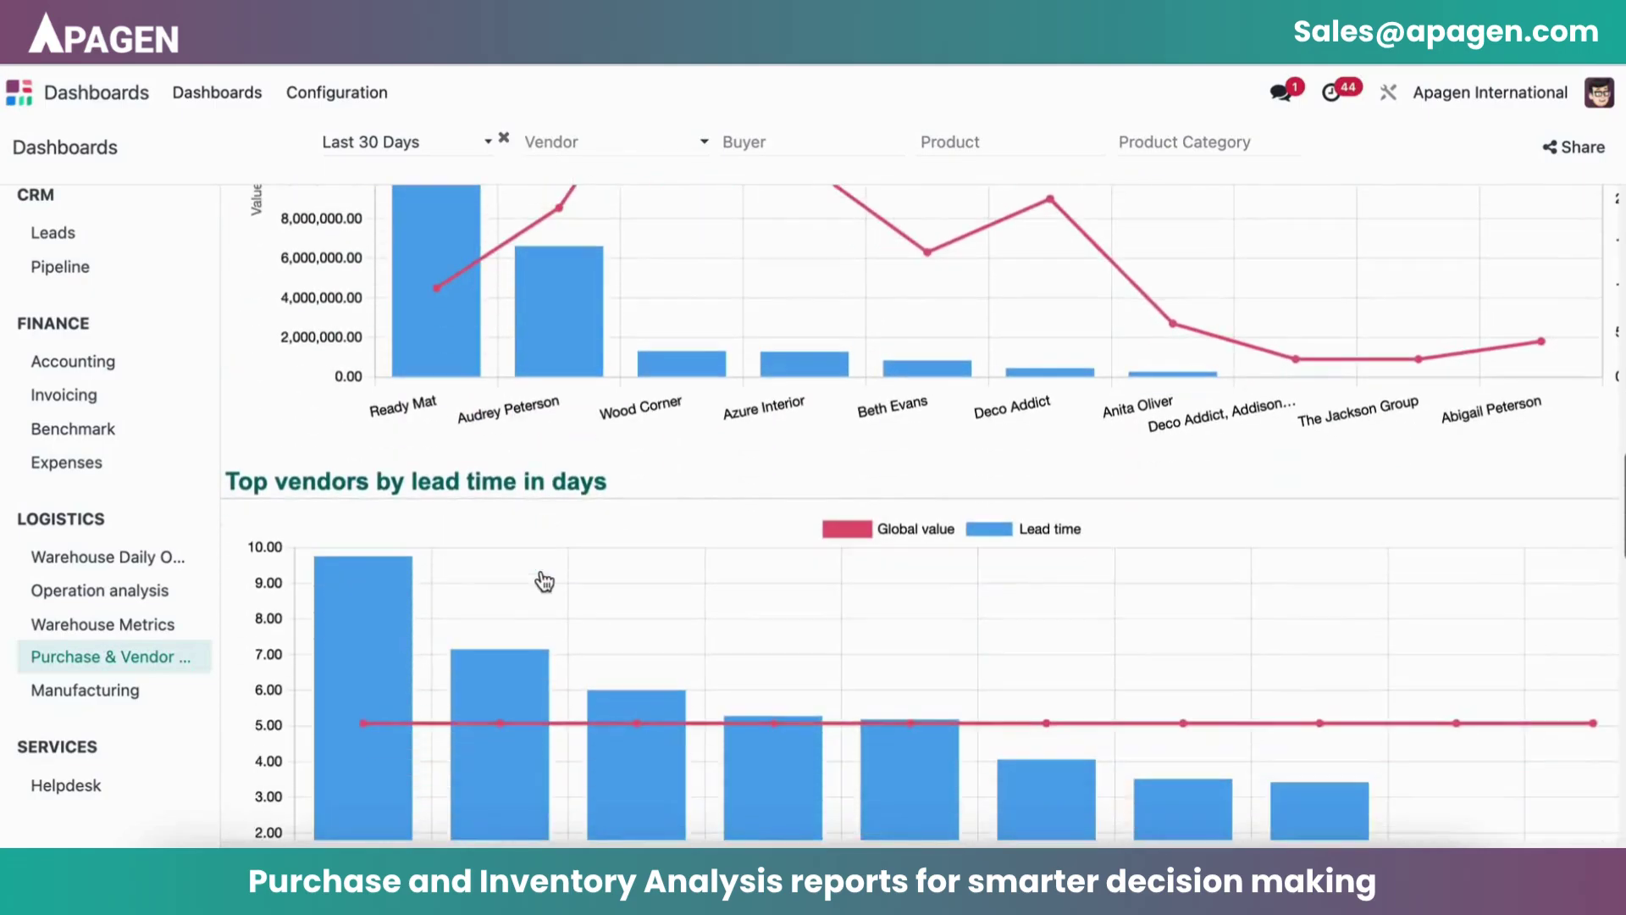
pyautogui.scroll(-2, 578, 564)
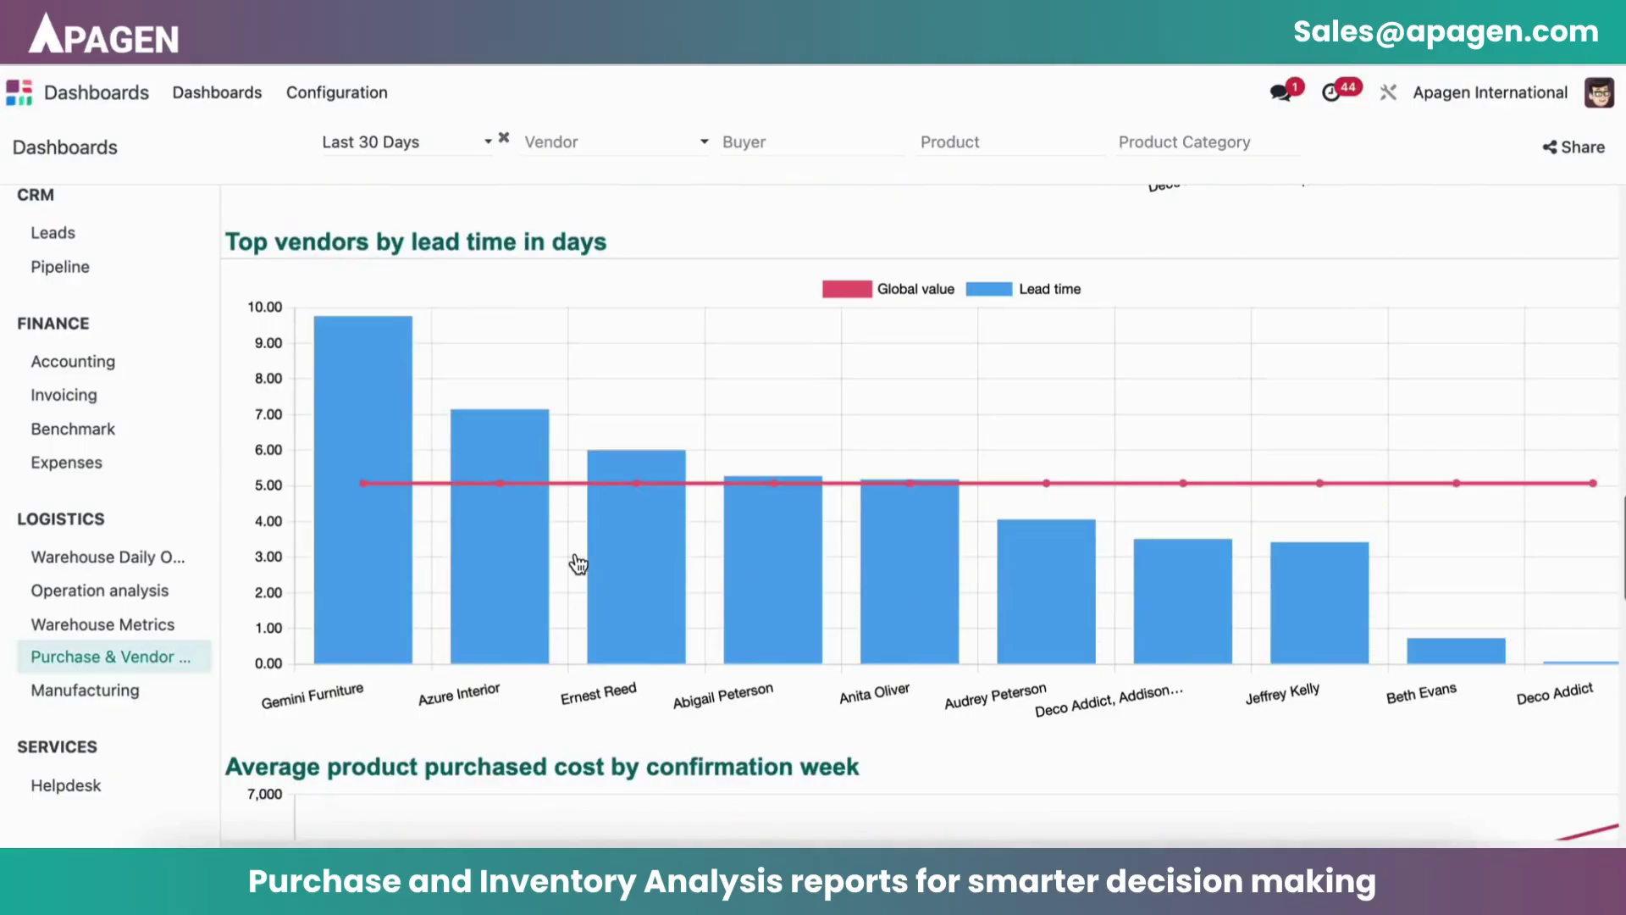
pyautogui.scroll(-9, 579, 564)
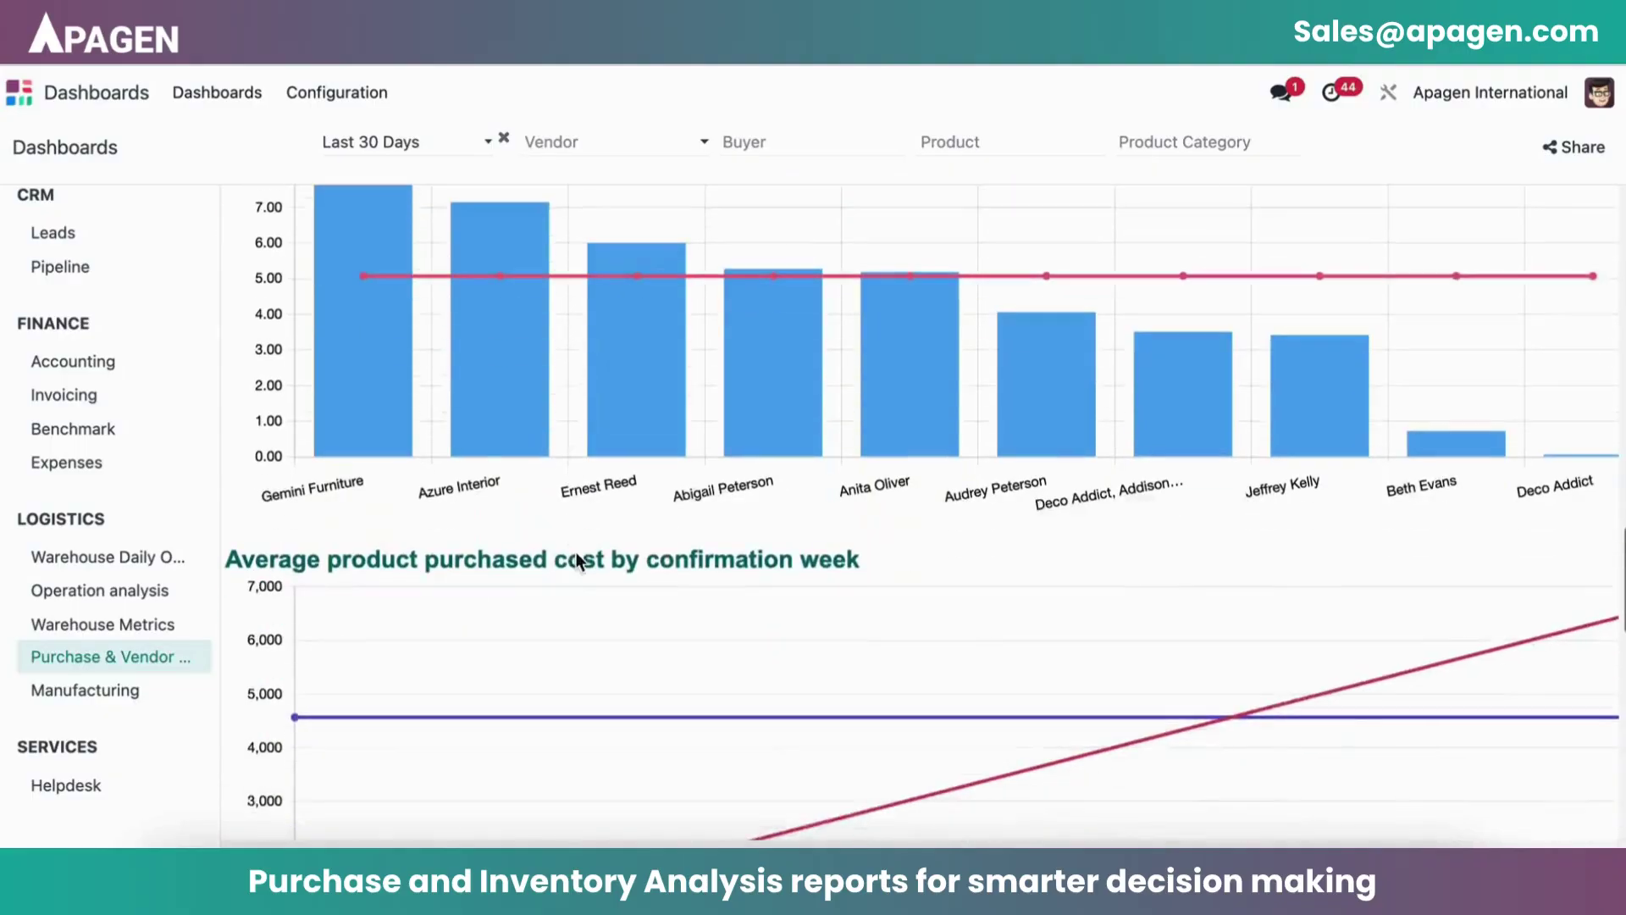
pyautogui.scroll(-5, 579, 565)
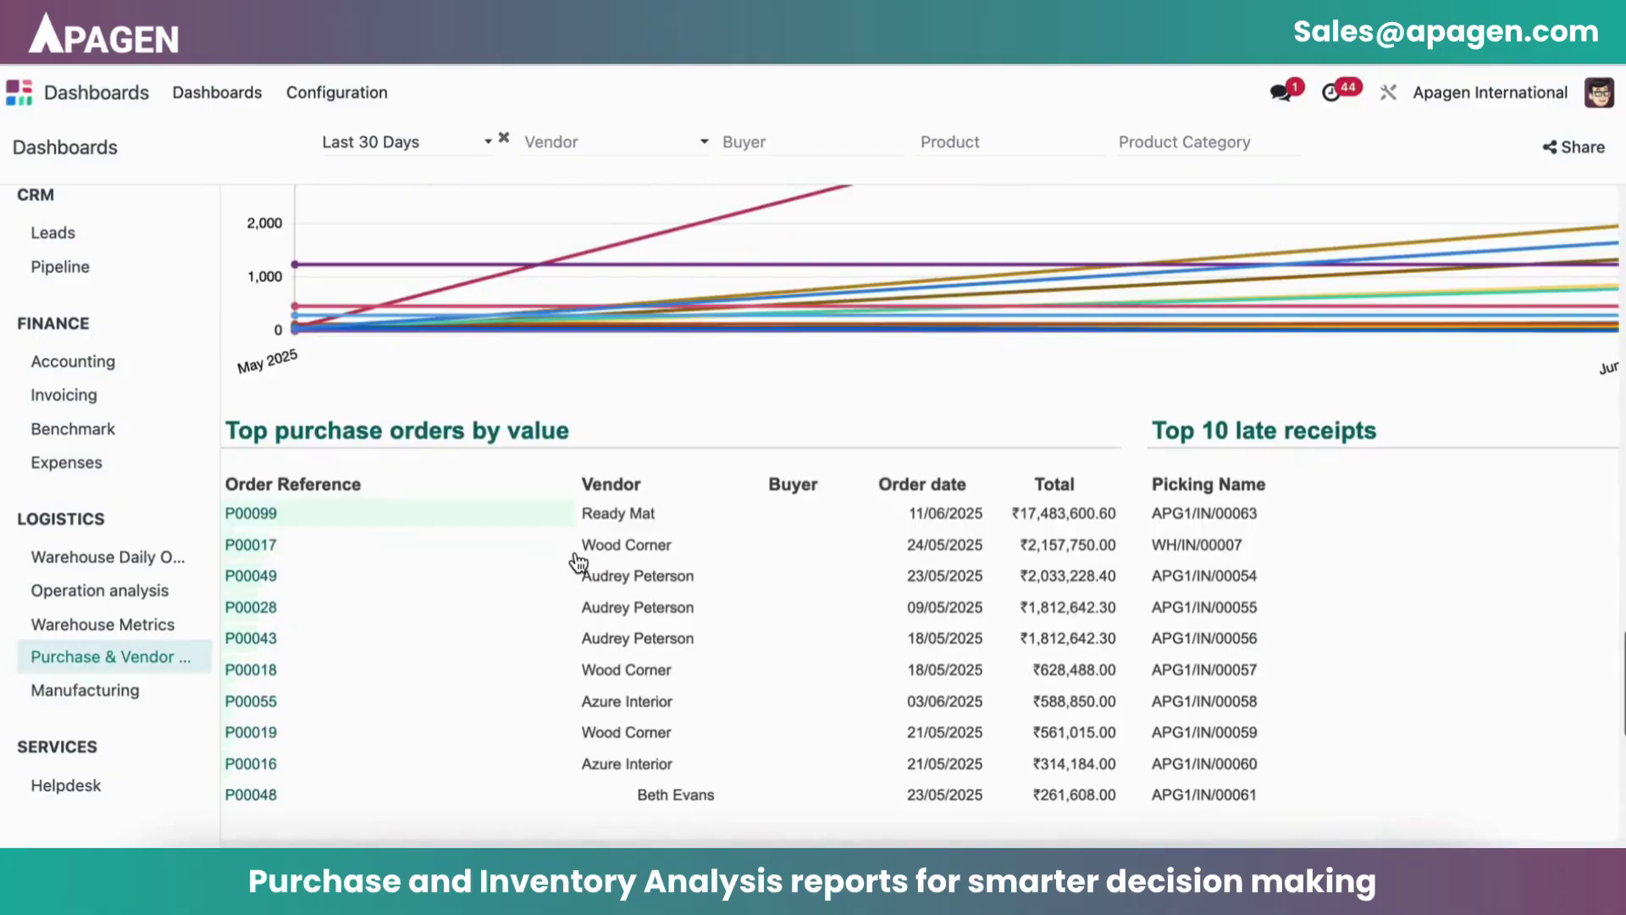
pyautogui.scroll(-4, 579, 562)
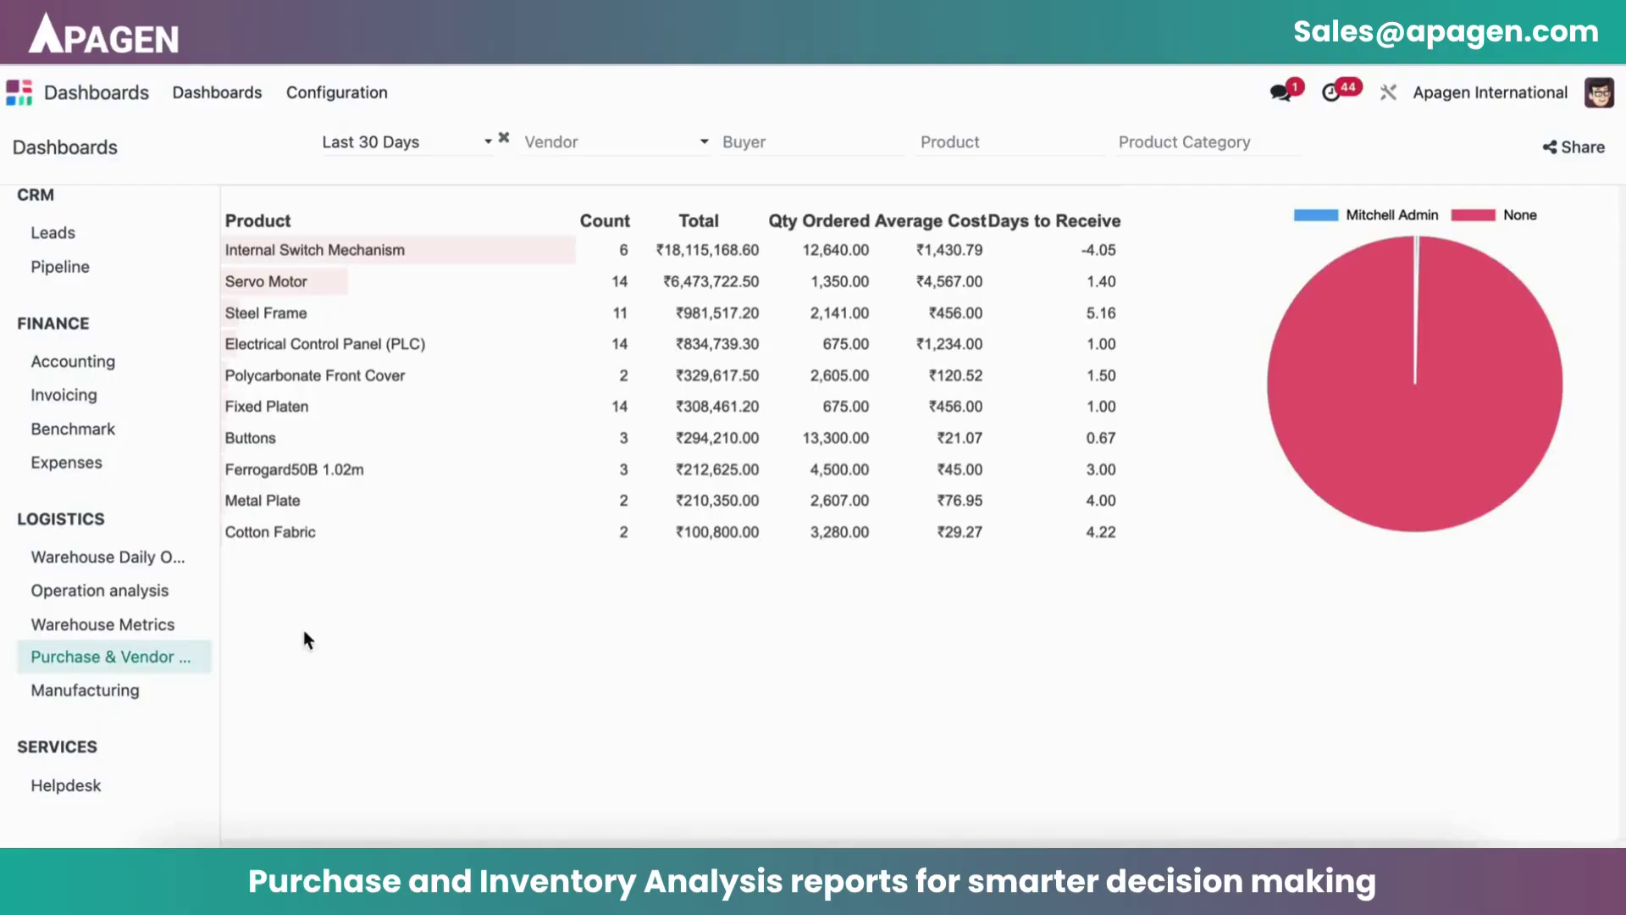
# - View the Warehouse Metrics dashboard, followed by the Warehouse Daily Operations dashboard, looking through its late transfer cards, open transfer charts and late receipts
pyautogui.click(127, 629)
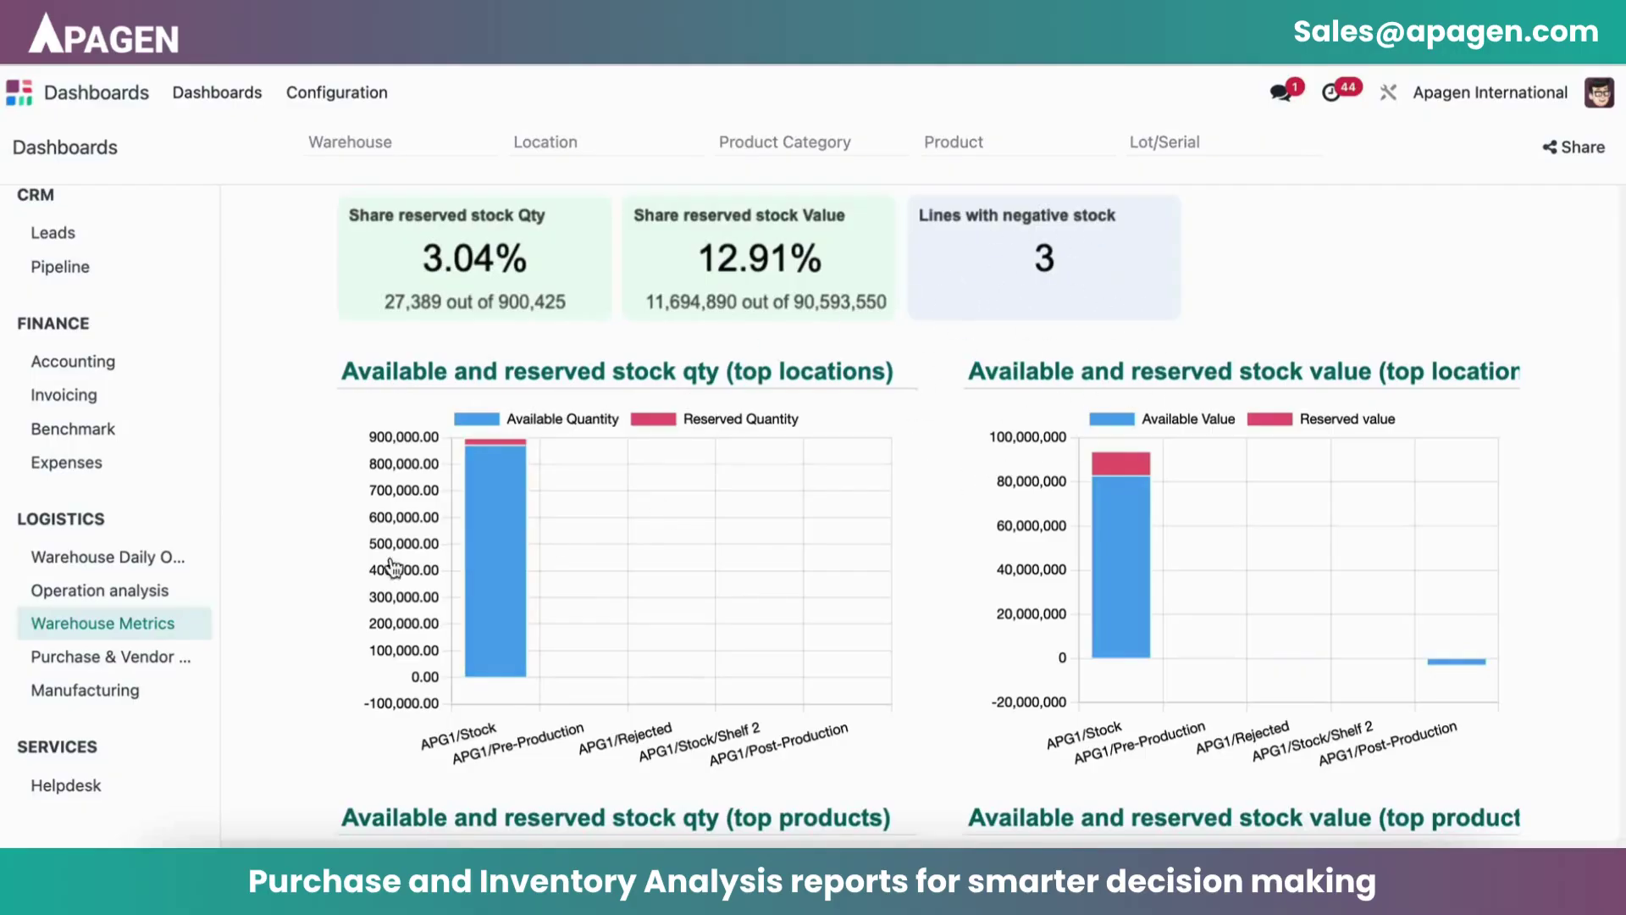
pyautogui.click(149, 566)
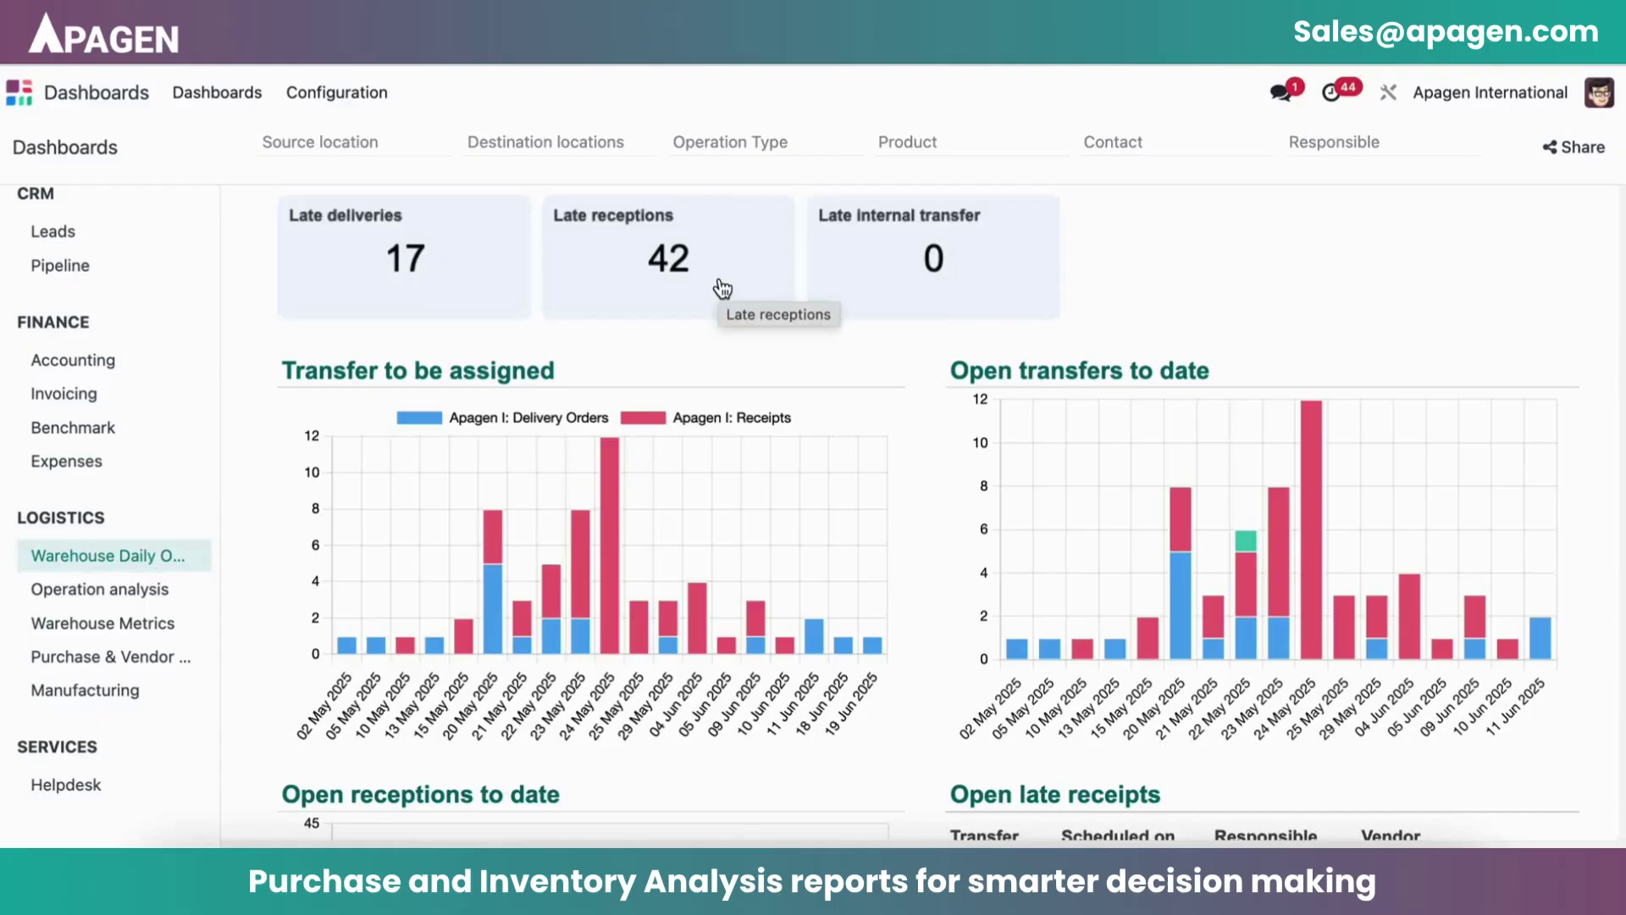
pyautogui.scroll(-7, 768, 542)
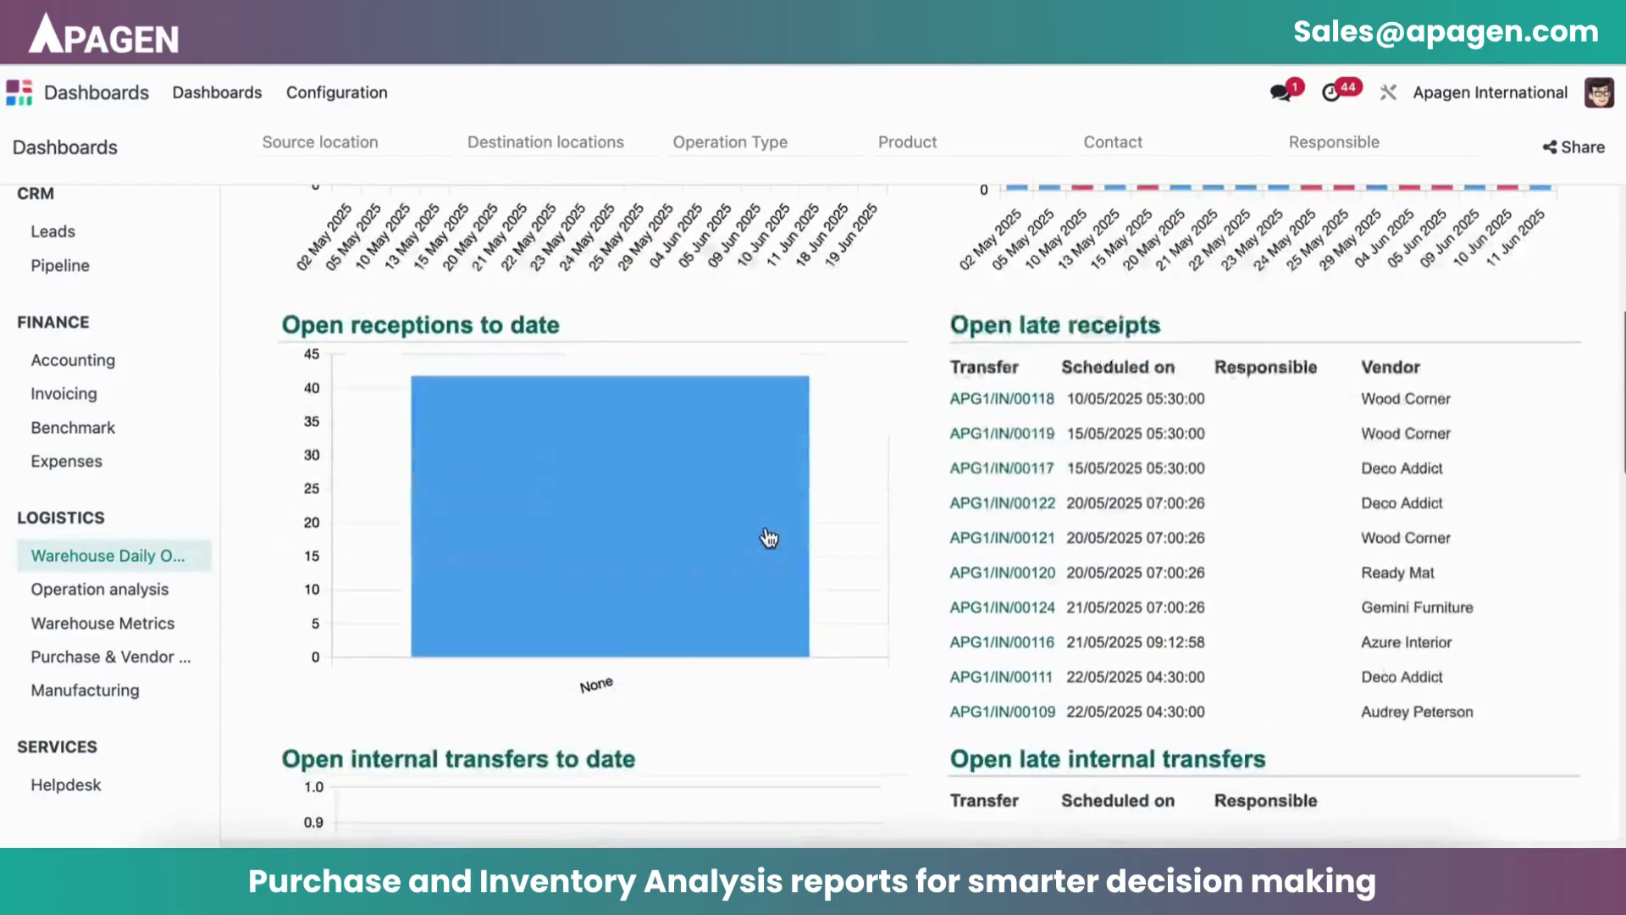
# - Open the Operation analysis dashboard and review its fill rate, on-time rate, move lines, internal lead time and weekly stock moves charts
pyautogui.click(134, 594)
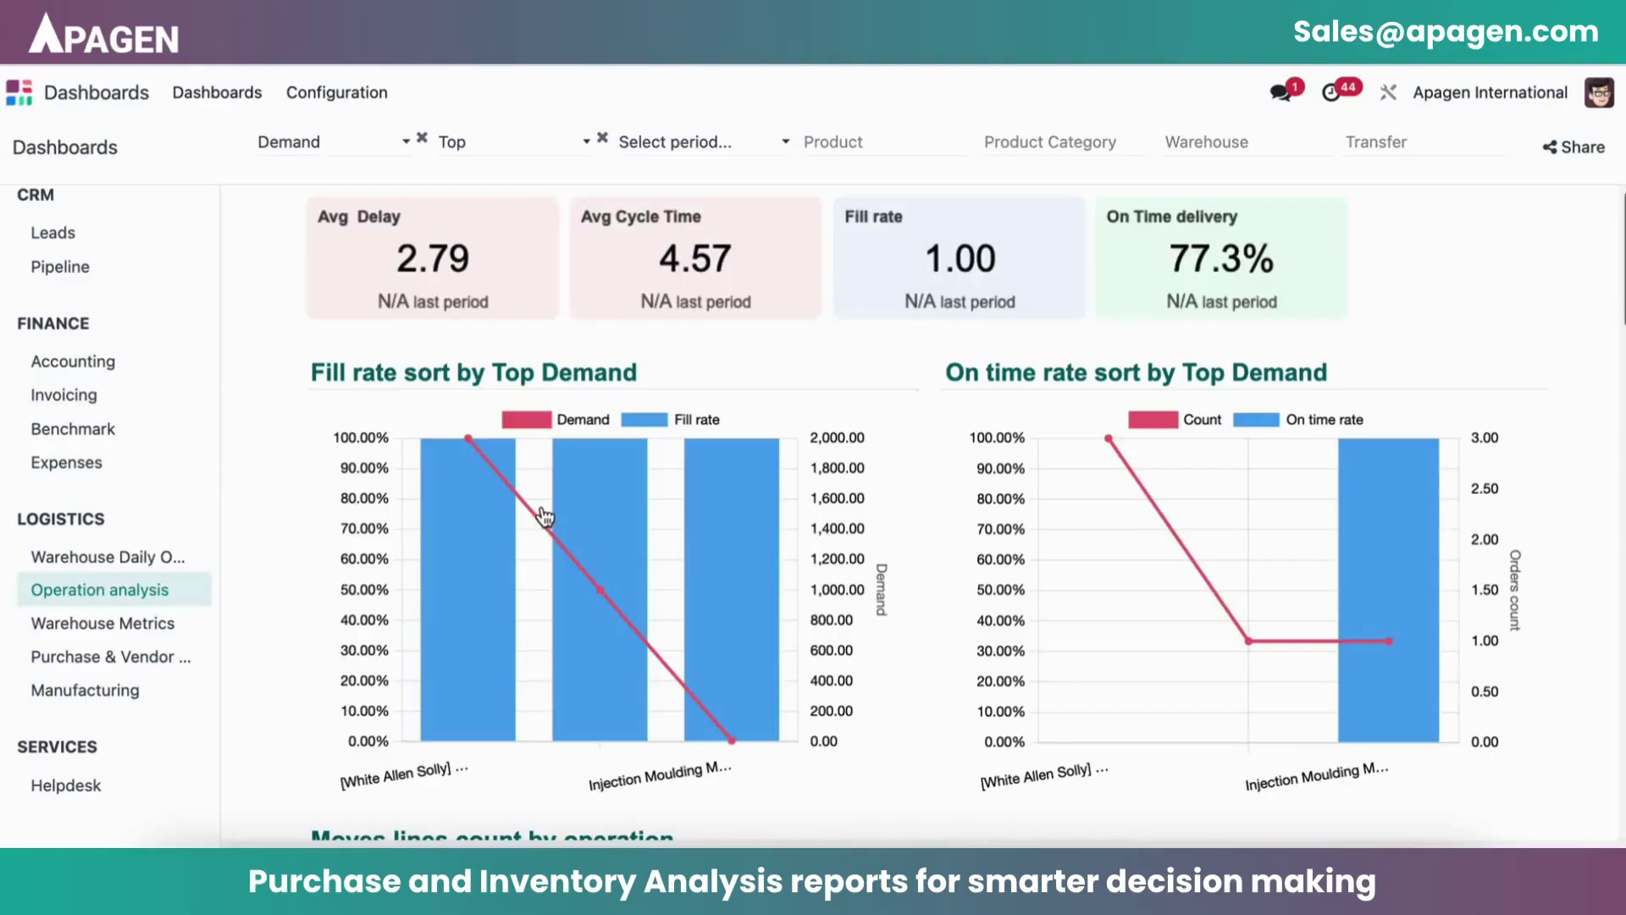
pyautogui.scroll(-2, 545, 525)
pyautogui.scroll(-6, 545, 513)
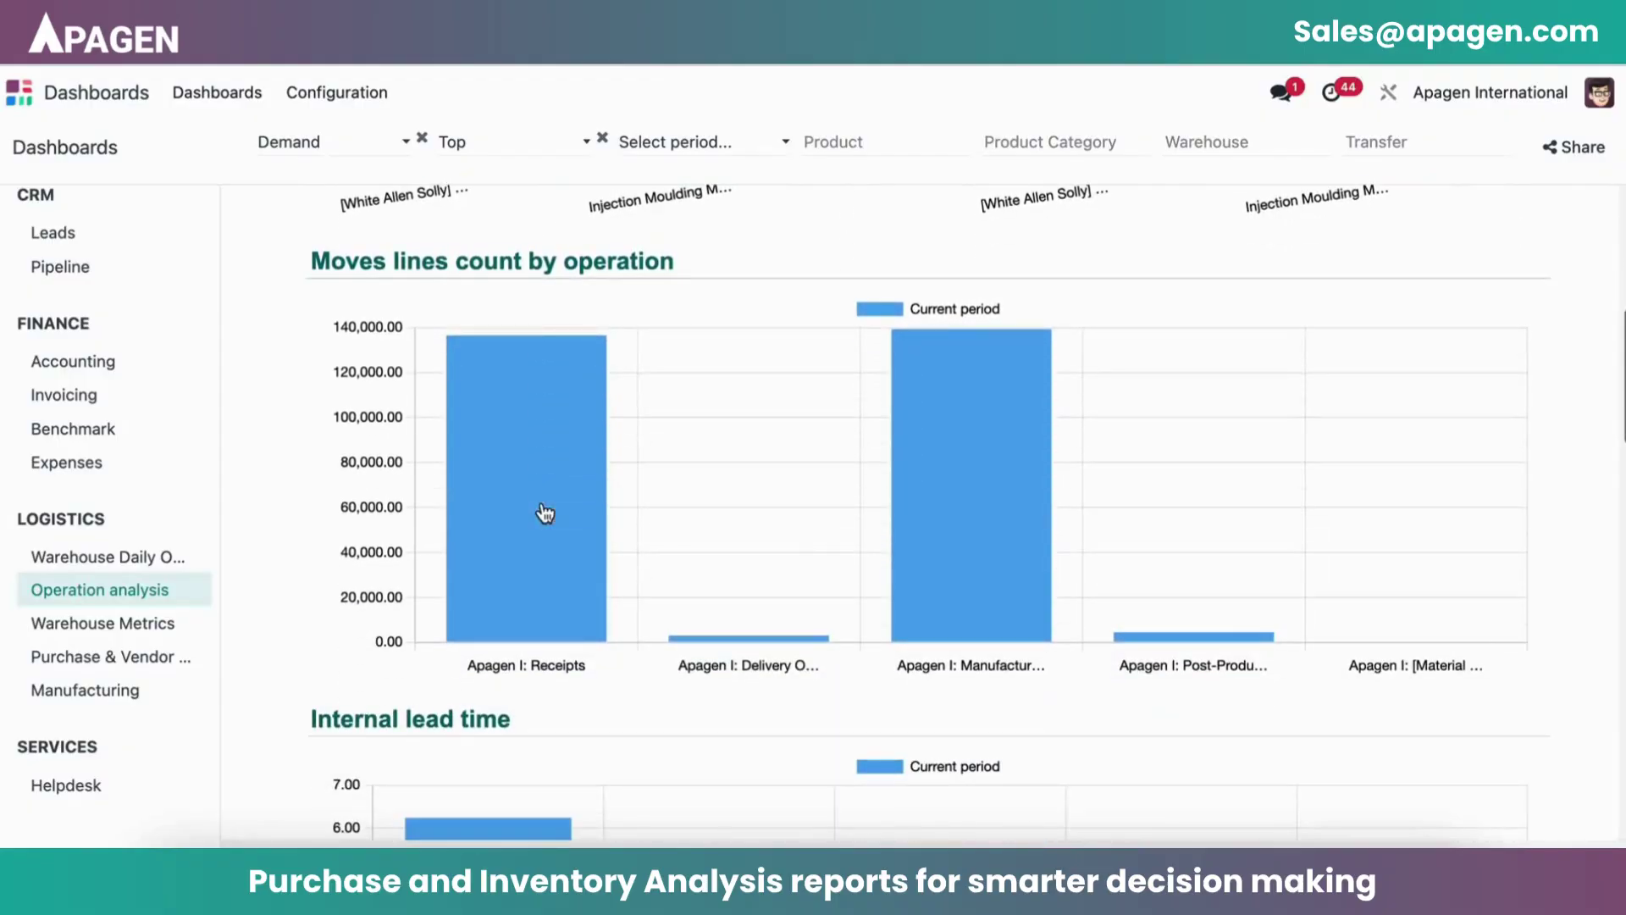
pyautogui.scroll(-5, 545, 512)
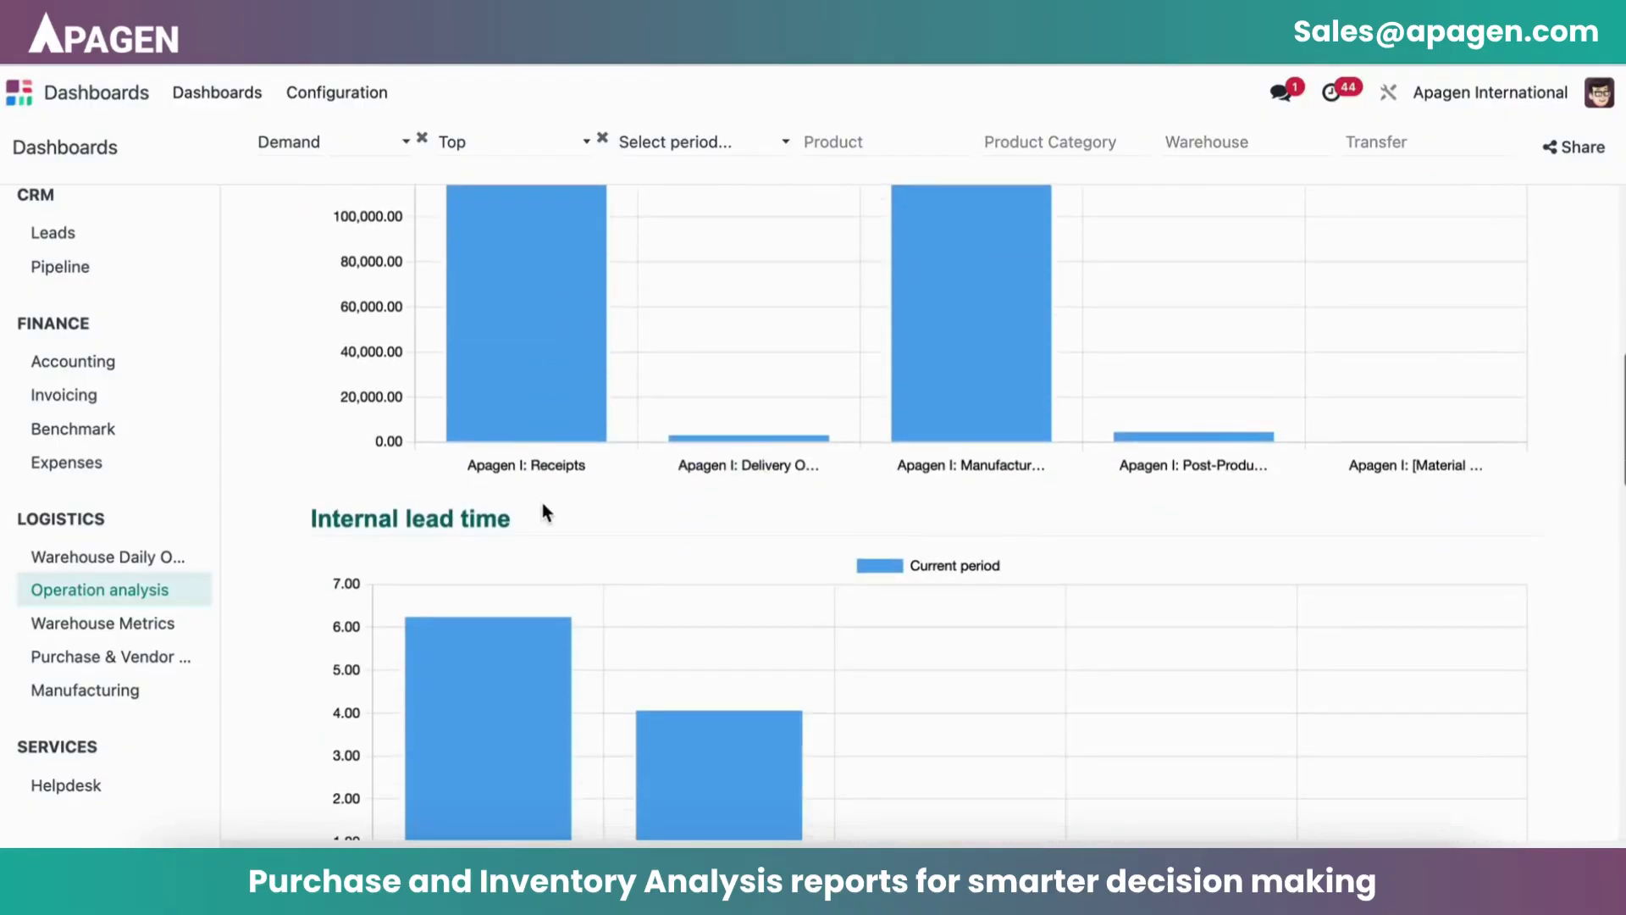
pyautogui.scroll(-12, 544, 511)
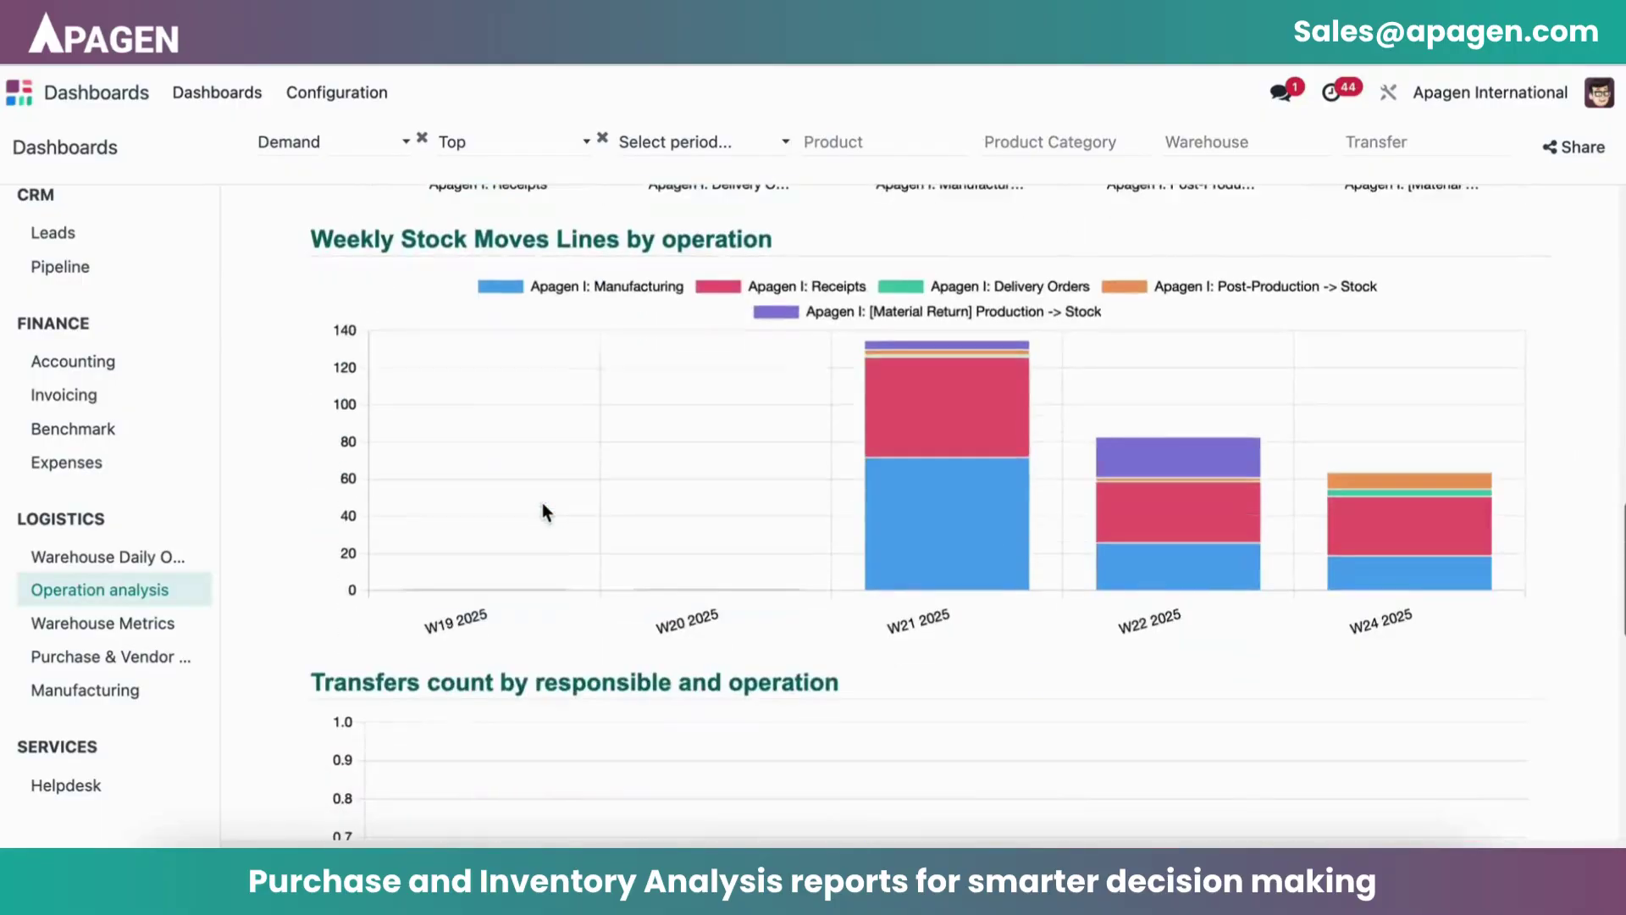